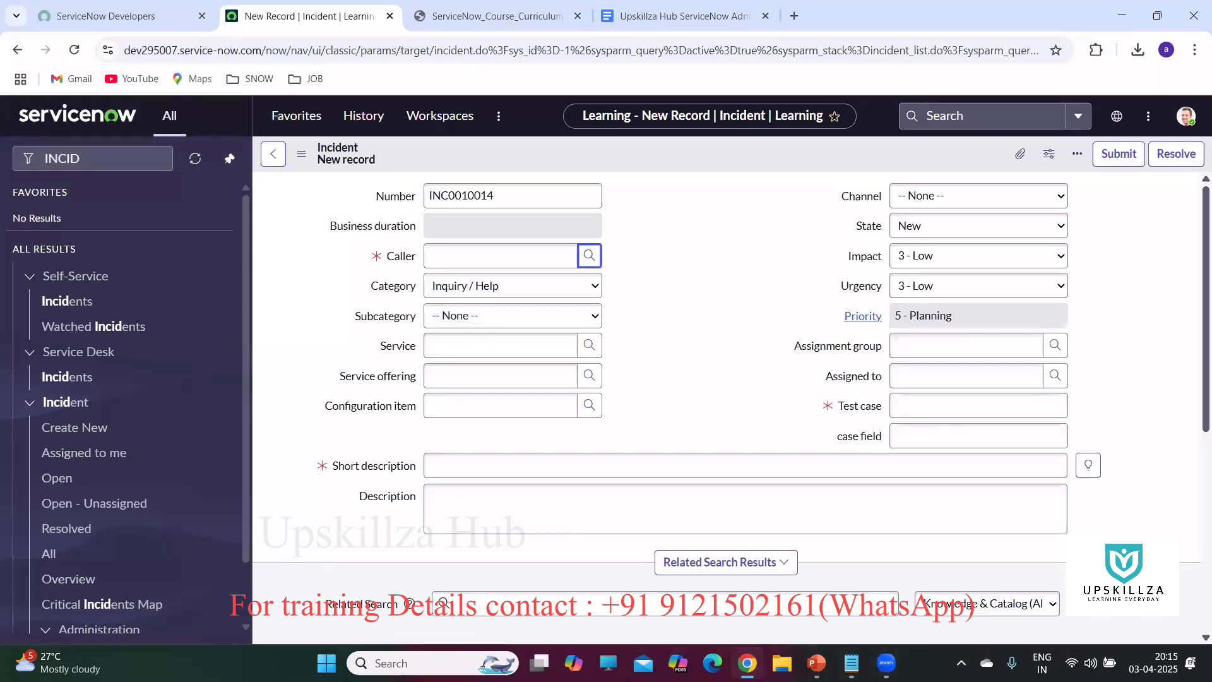
Complete the Day-1 note's table line in Notepad so it reads 'table: User'.
key(alt+Tab)
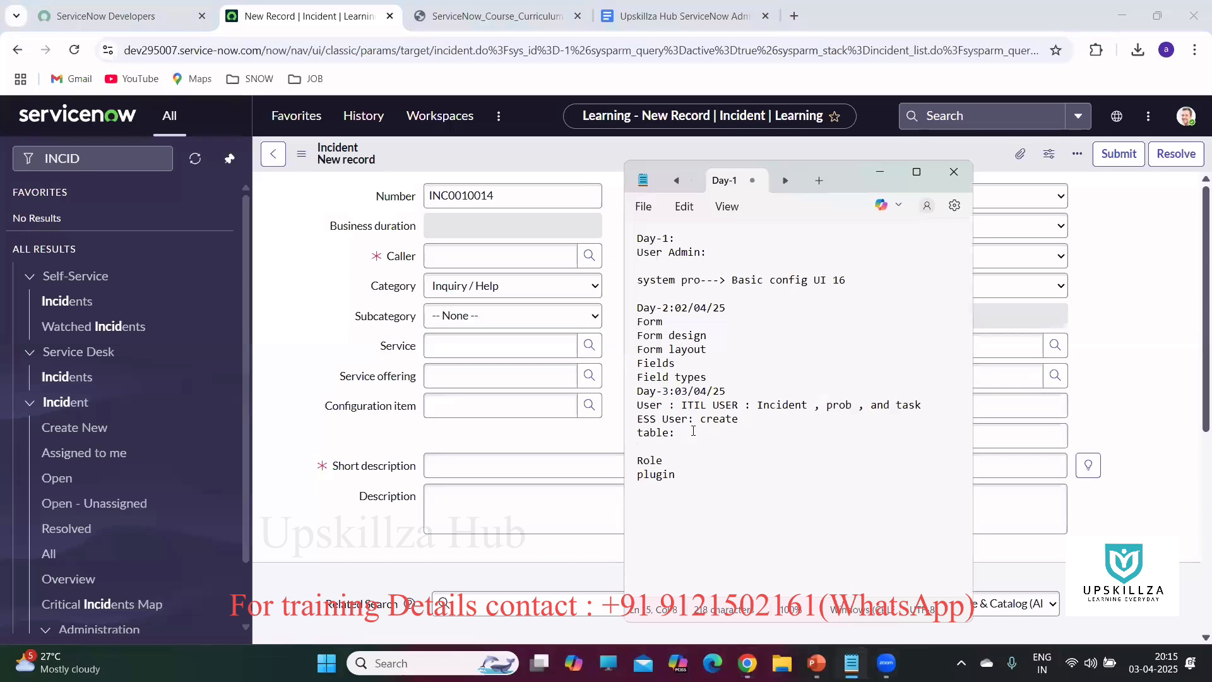
text(User)
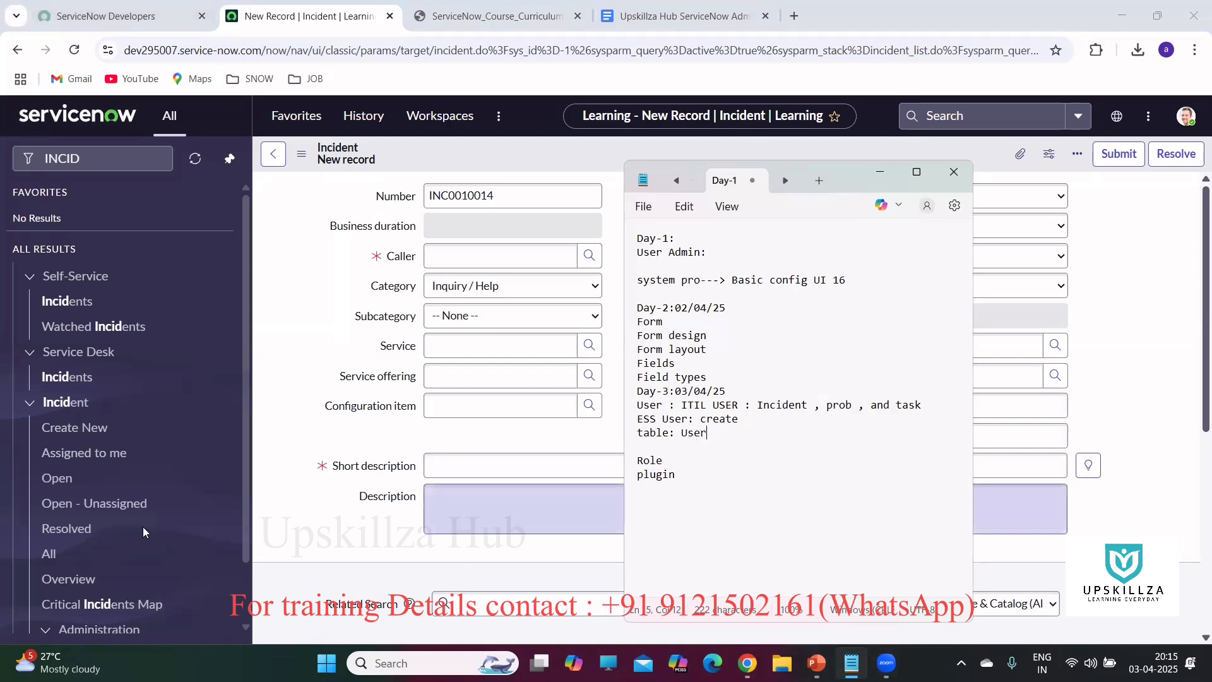
click(117, 157)
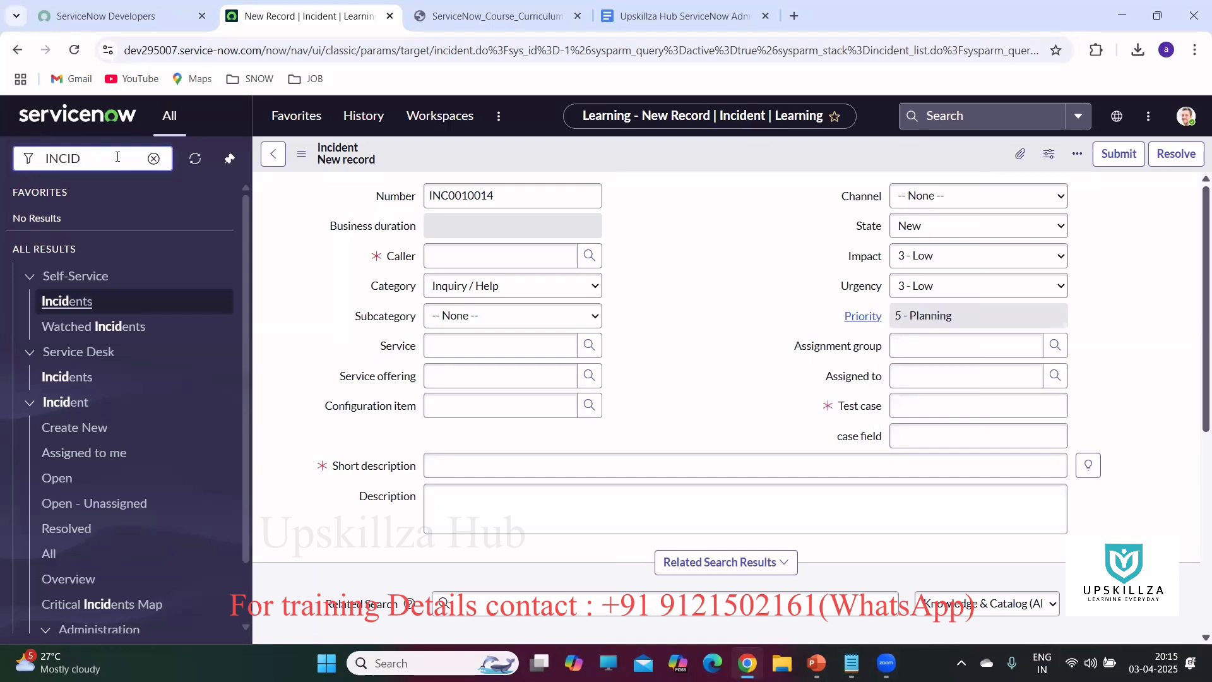
Filter the navigator on 'user' and open User Administration > Users in a background tab.
key(BackSpace)
key(BackSpace)
key(BackSpace)
key(BackSpace)
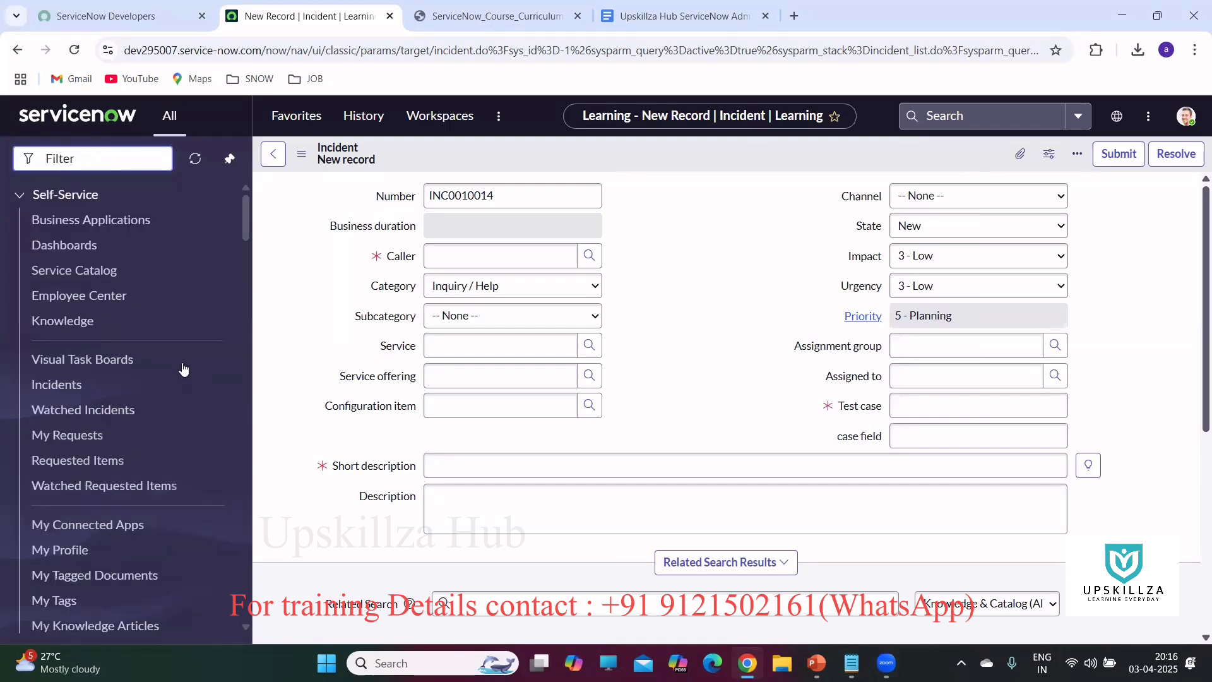
click(514, 491)
text(user)
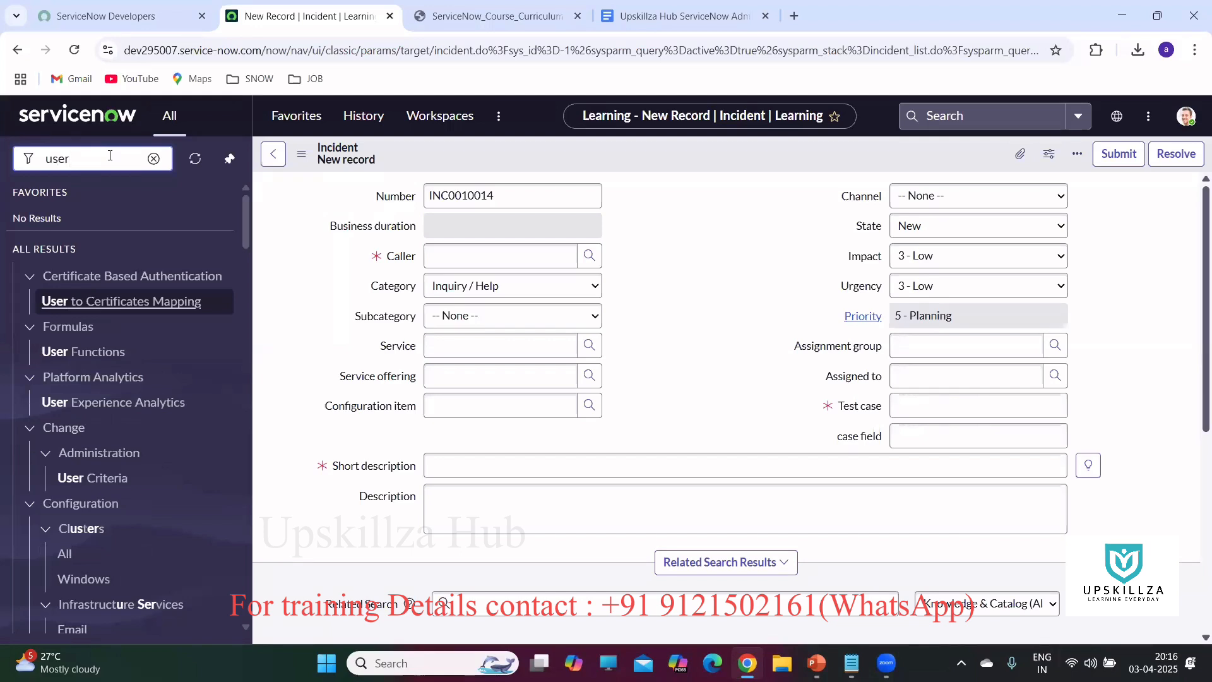
scroll(142, 351, down, 5)
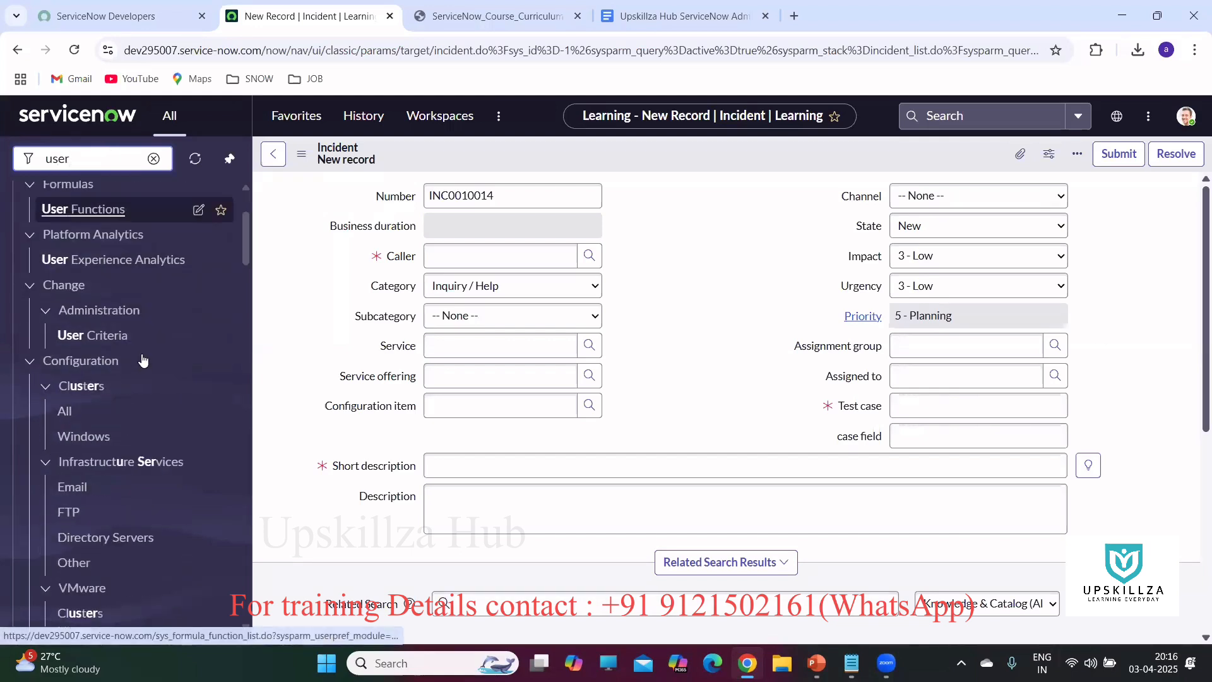
scroll(144, 343, down, 10)
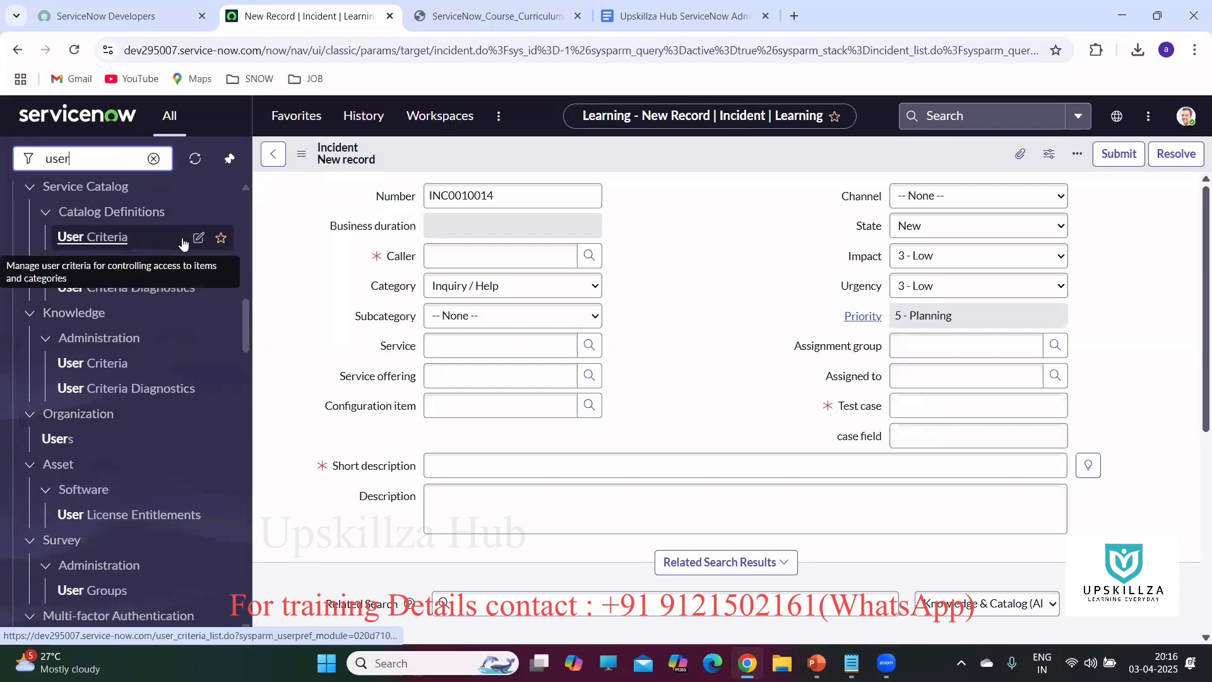
scroll(184, 240, down, 3)
scroll(179, 246, down, 7)
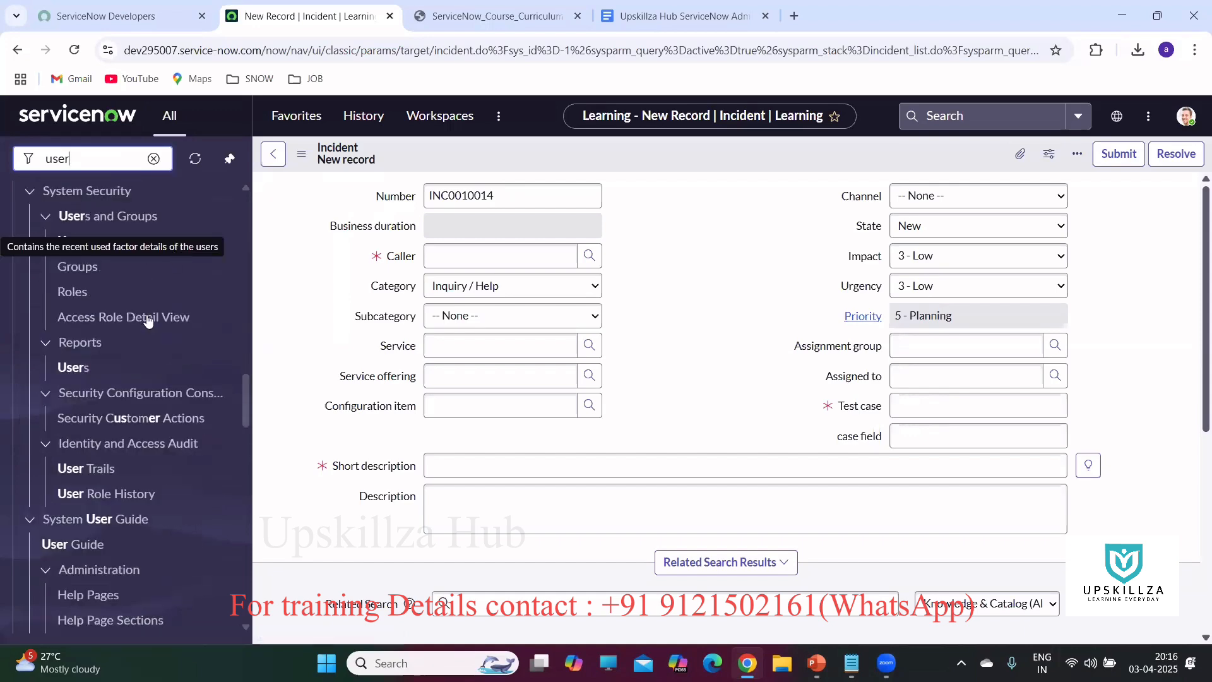
scroll(158, 377, down, 6)
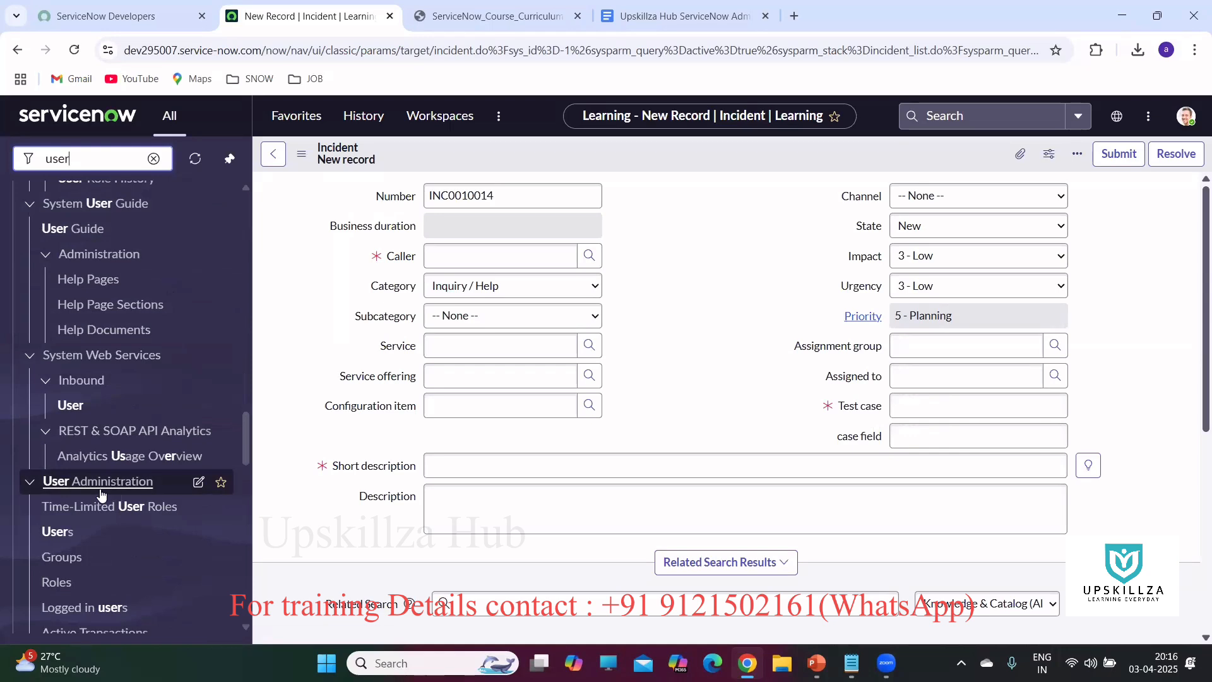
middle_click(58, 536)
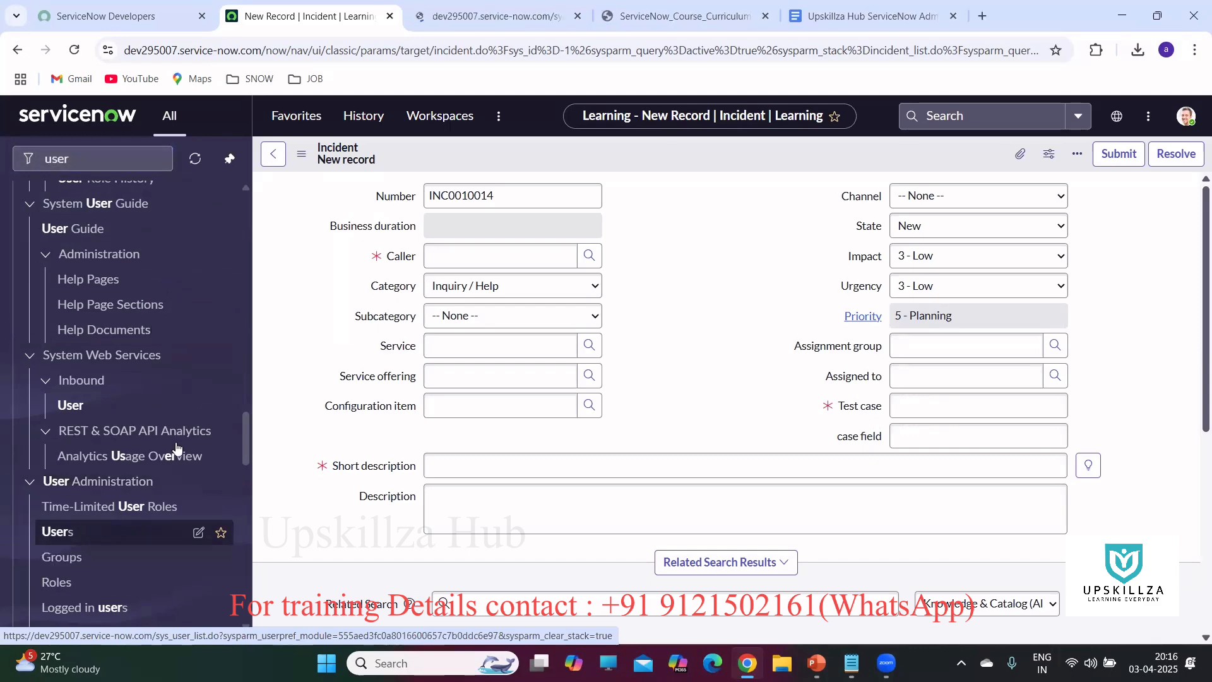
Move between the incident and Users tabs, ending on the Users list of 629 records.
click(475, 20)
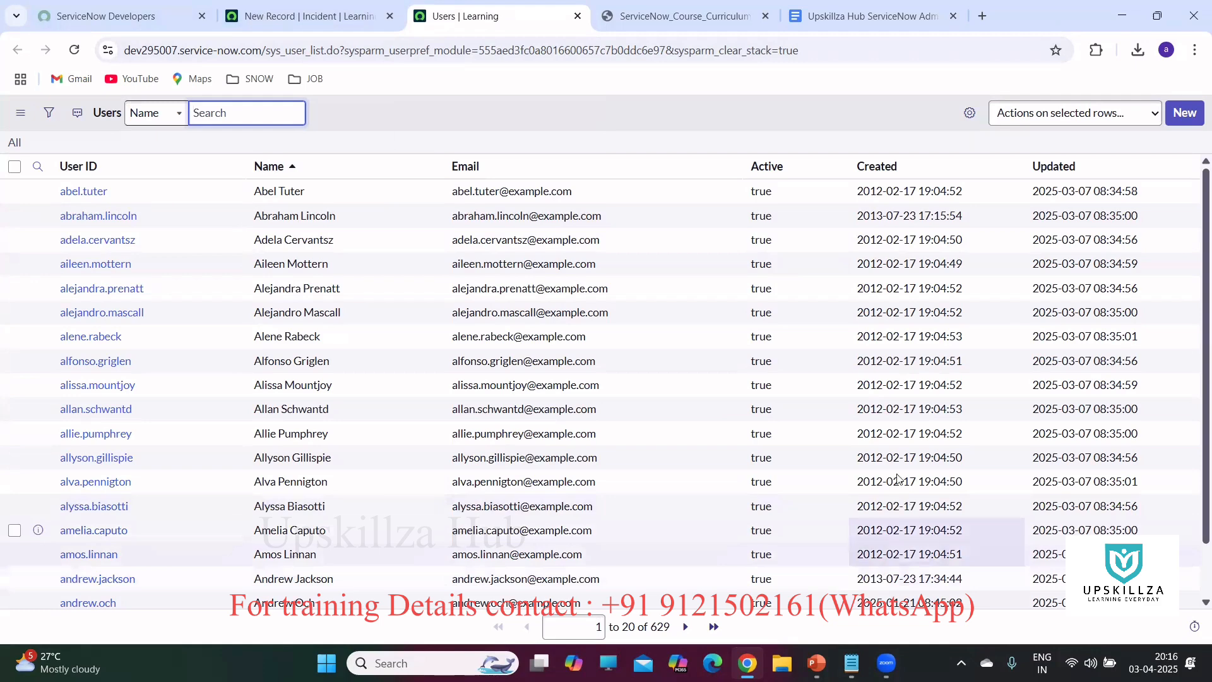
scroll(783, 386, down, 1)
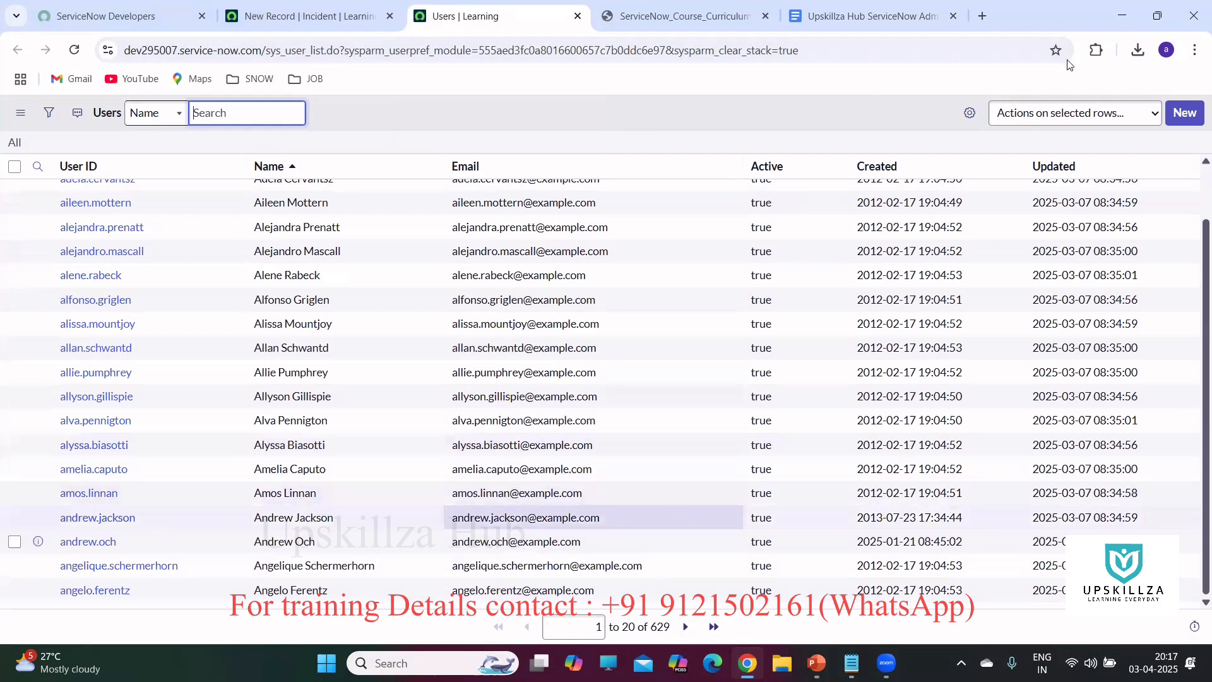
click(1195, 50)
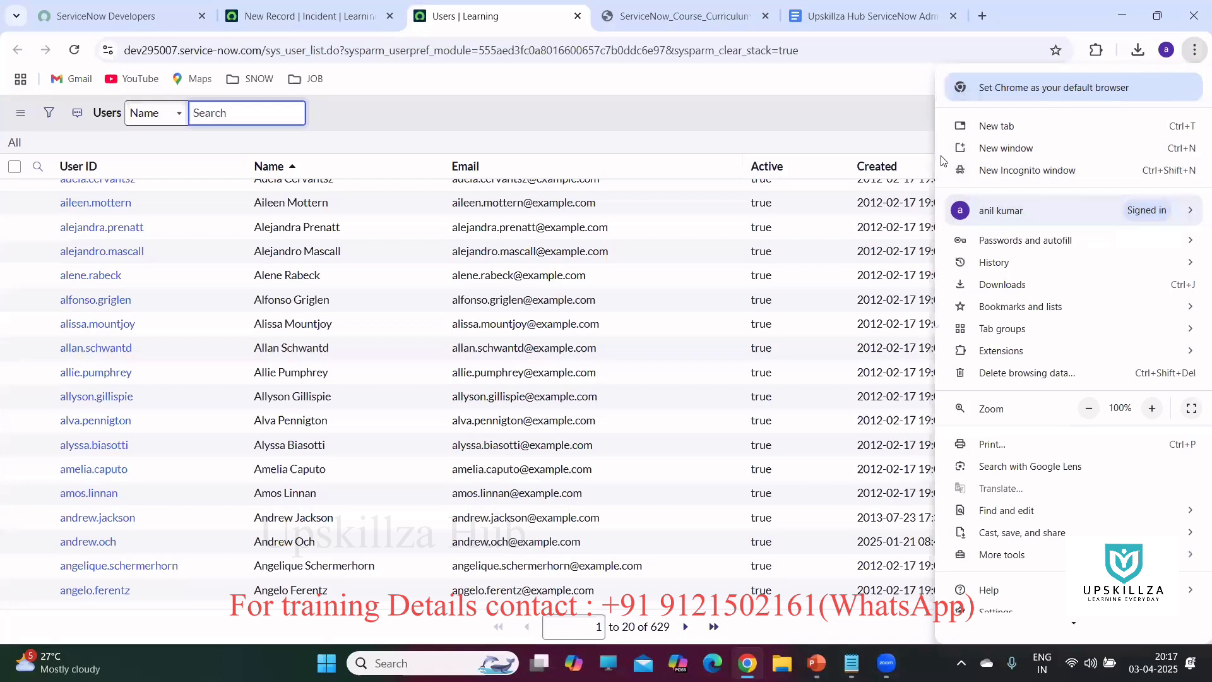
click(781, 105)
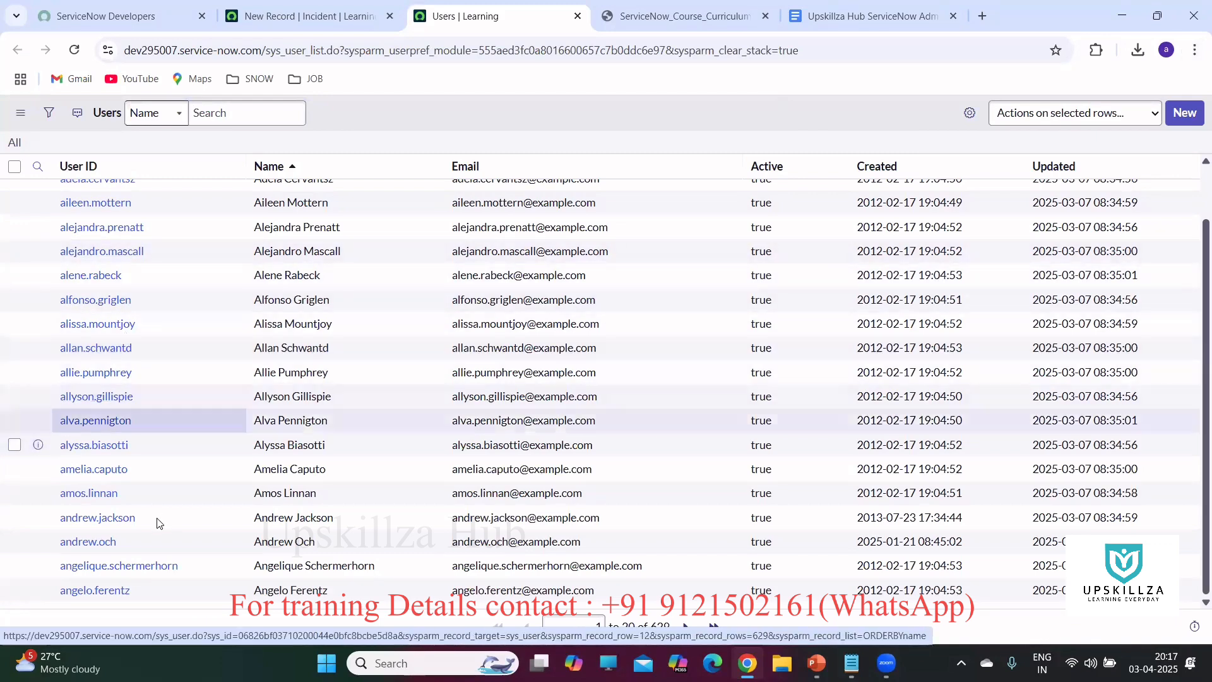
scroll(144, 456, up, 1)
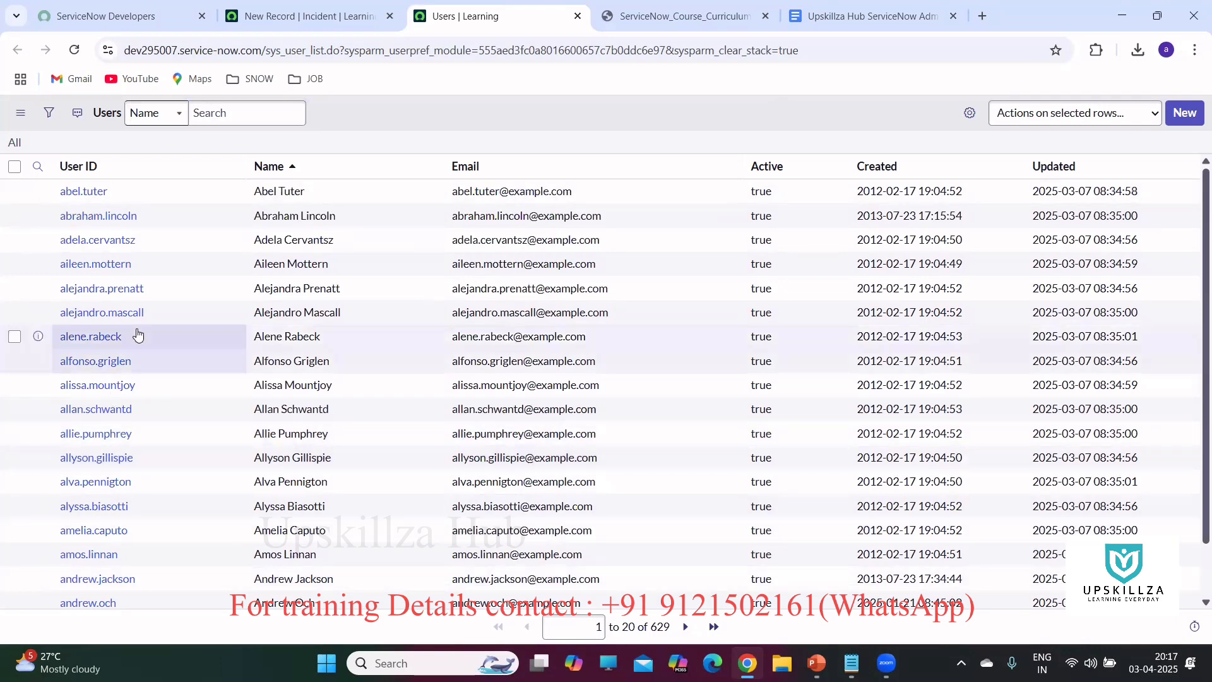
click(299, 19)
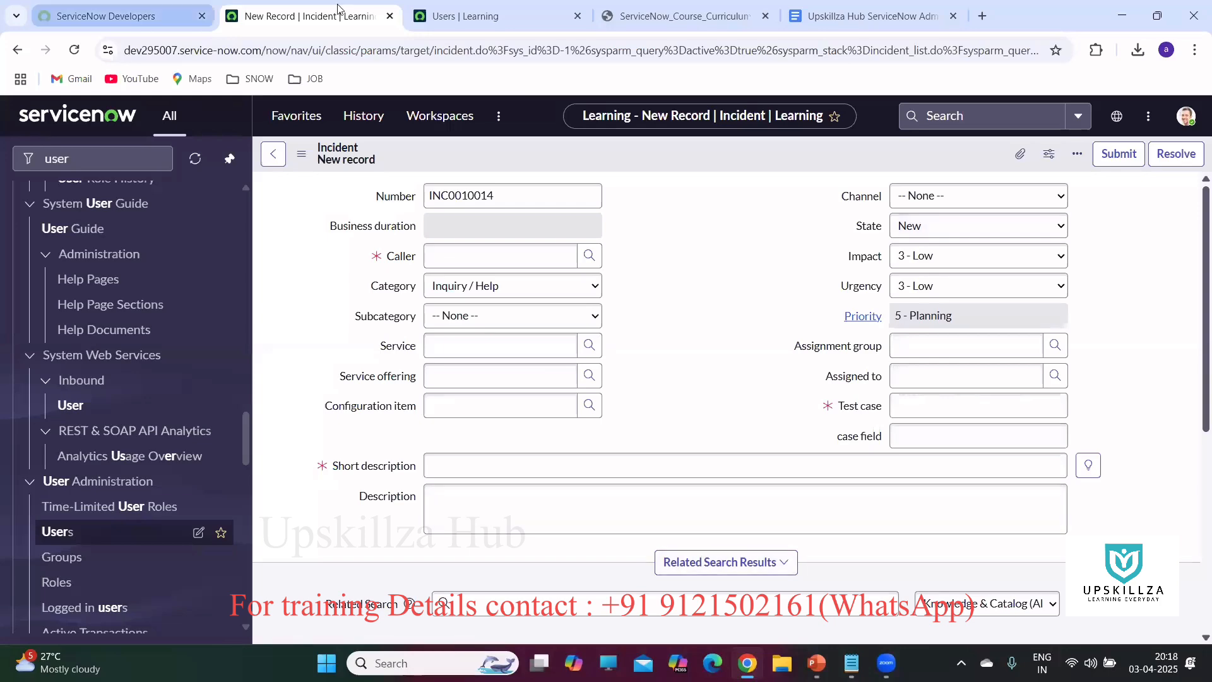
click(455, 17)
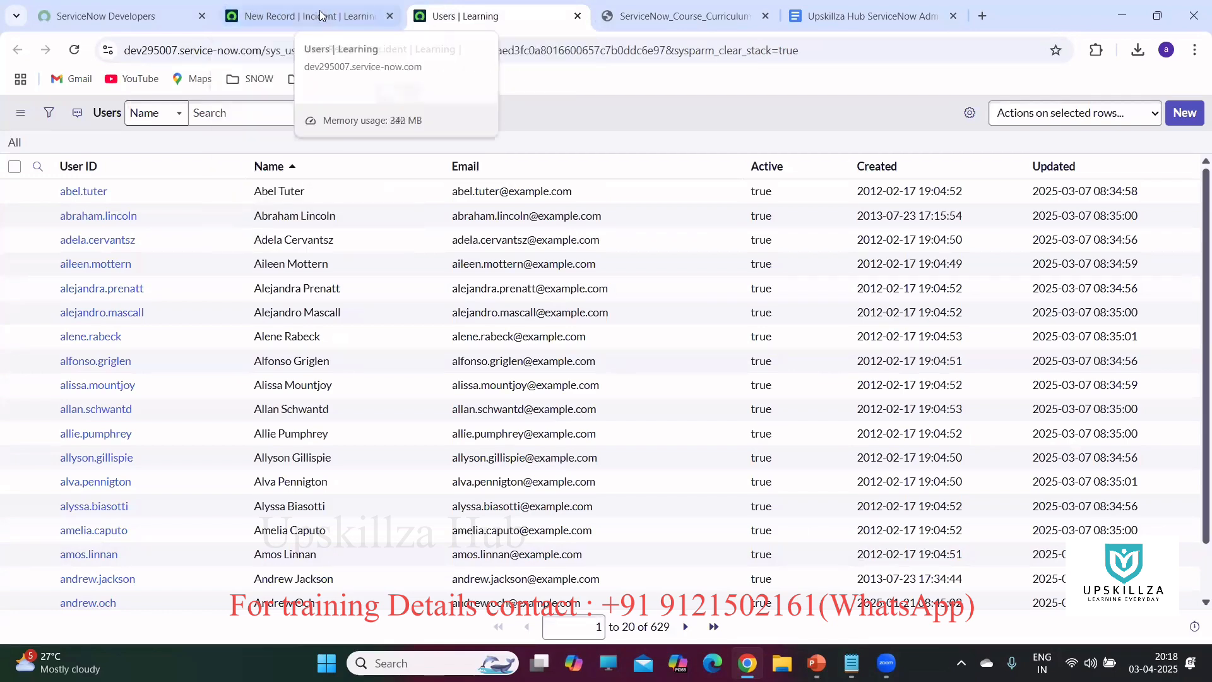
click(280, 13)
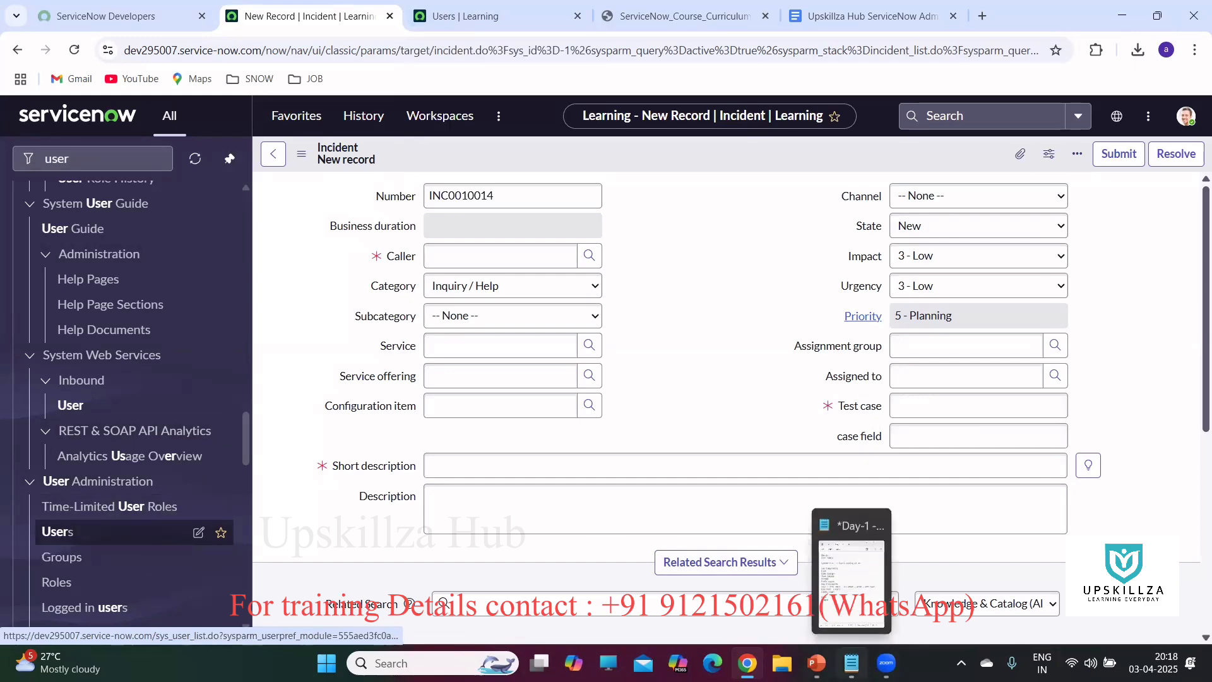
click(455, 14)
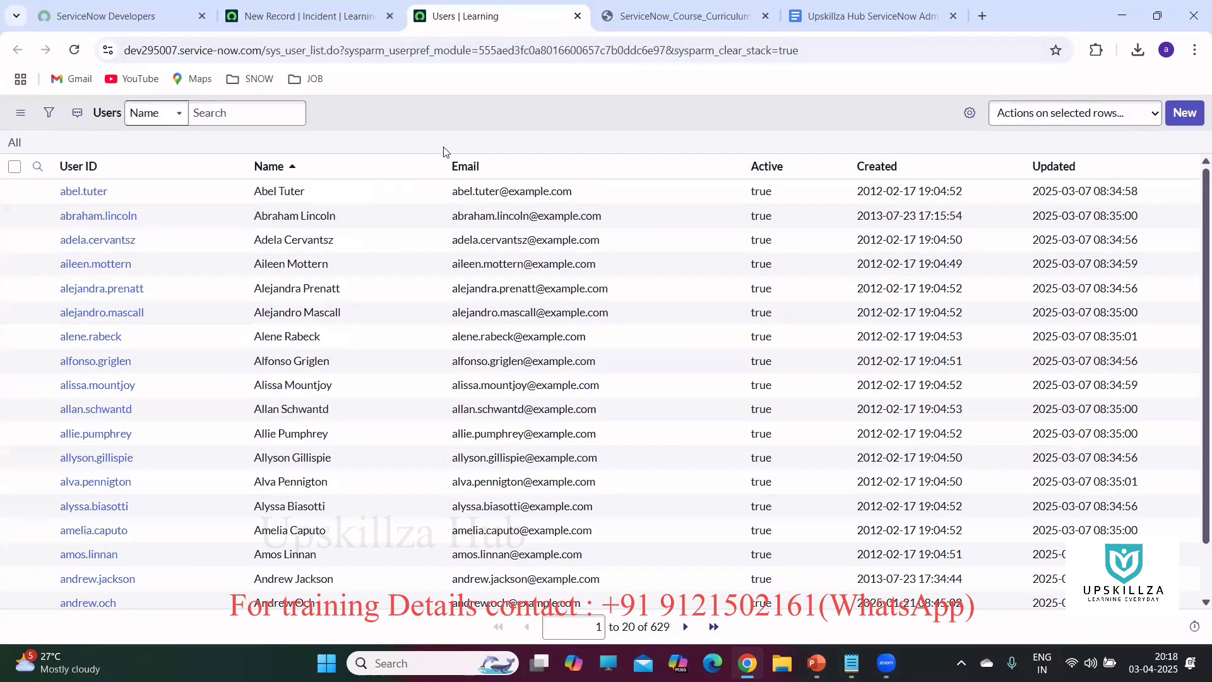
Append '| sys_user' to the Notepad table line so it reads 'table: User | sys_user'.
click(852, 663)
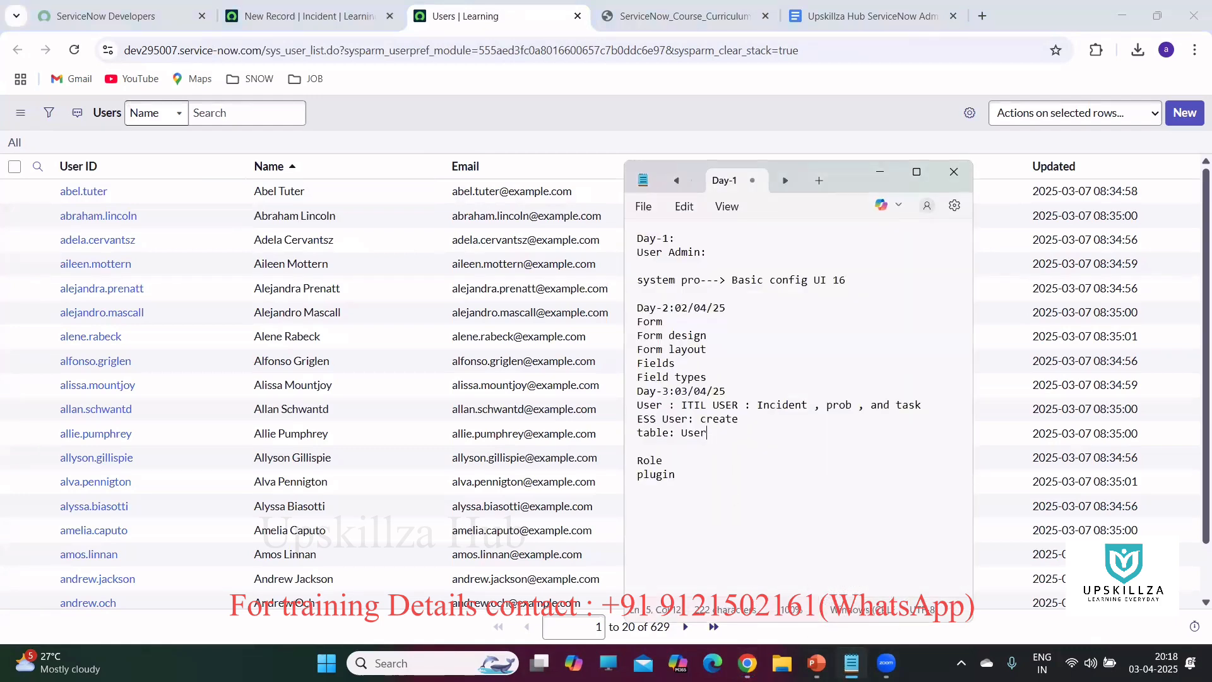
text(| sys_user)
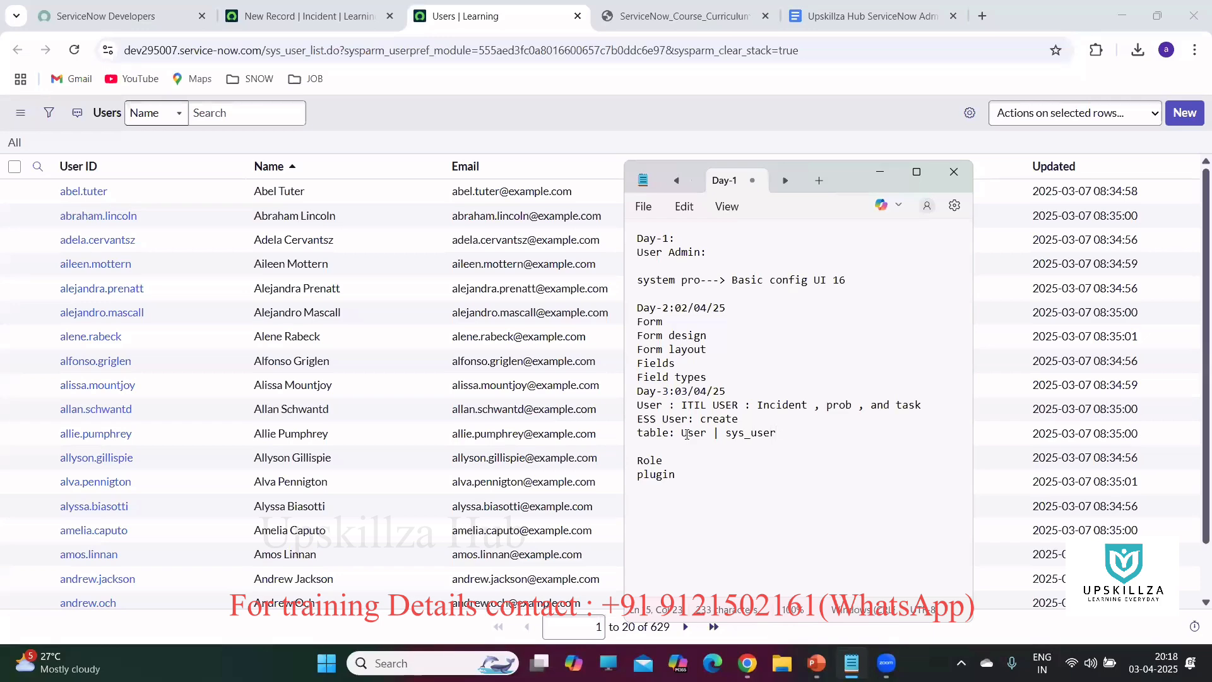
click(294, 23)
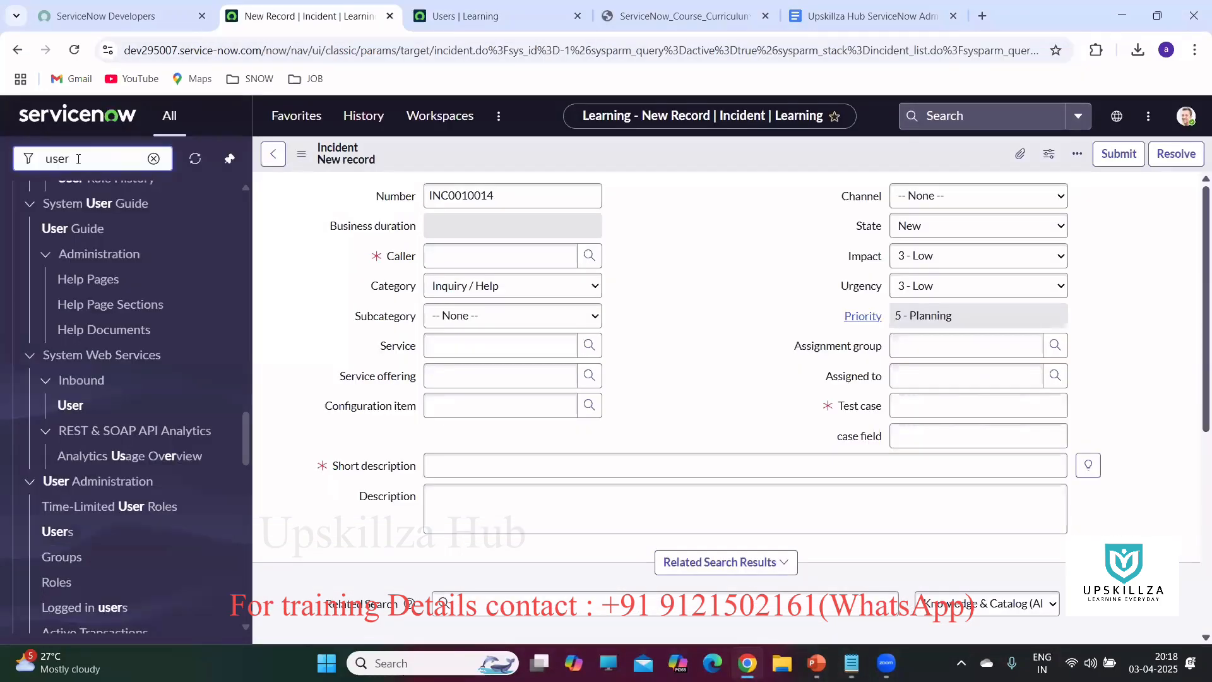
Run sys_user.LIST and then sys_user.list from the navigator to load the Users list.
key(BackSpace)
key(BackSpace)
key(BackSpace)
key(BackSpace)
text(sy)
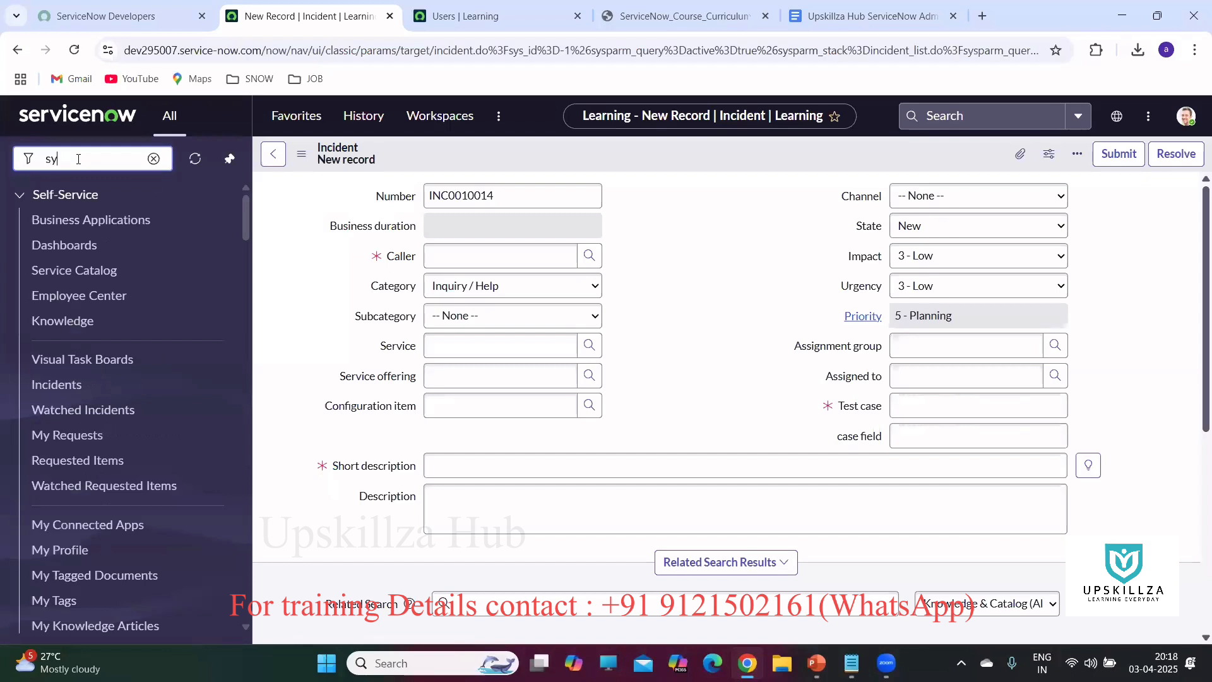
text(s_user)
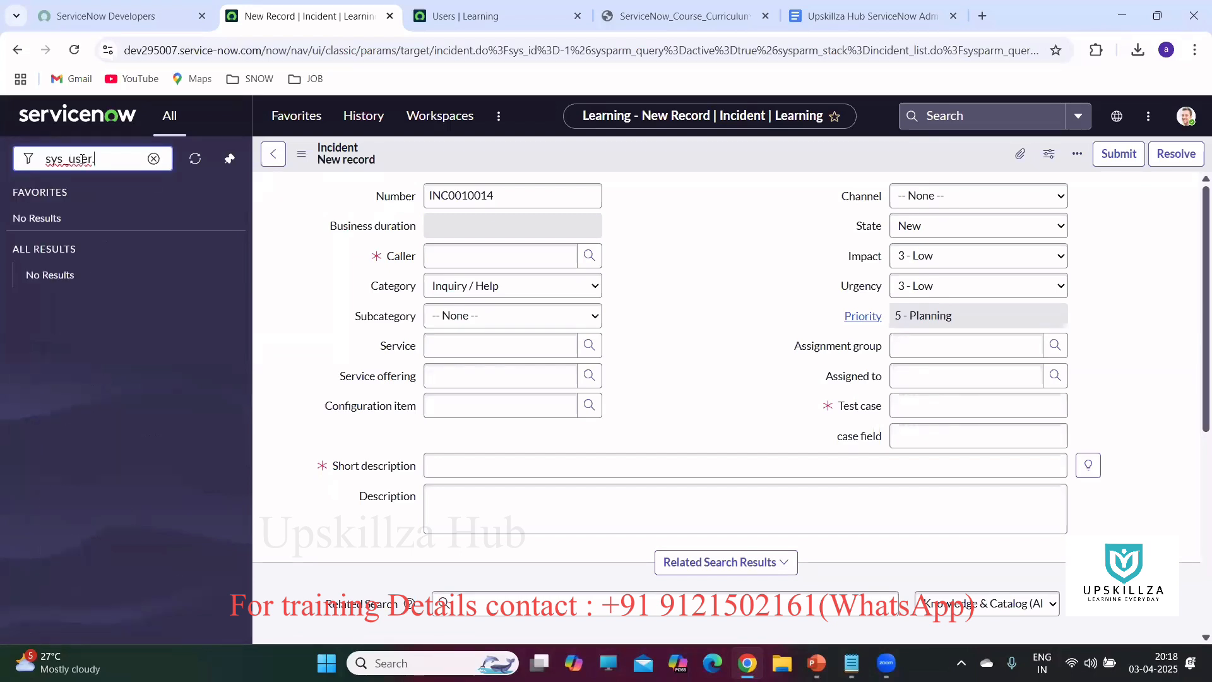
text(.LIST)
key(Return)
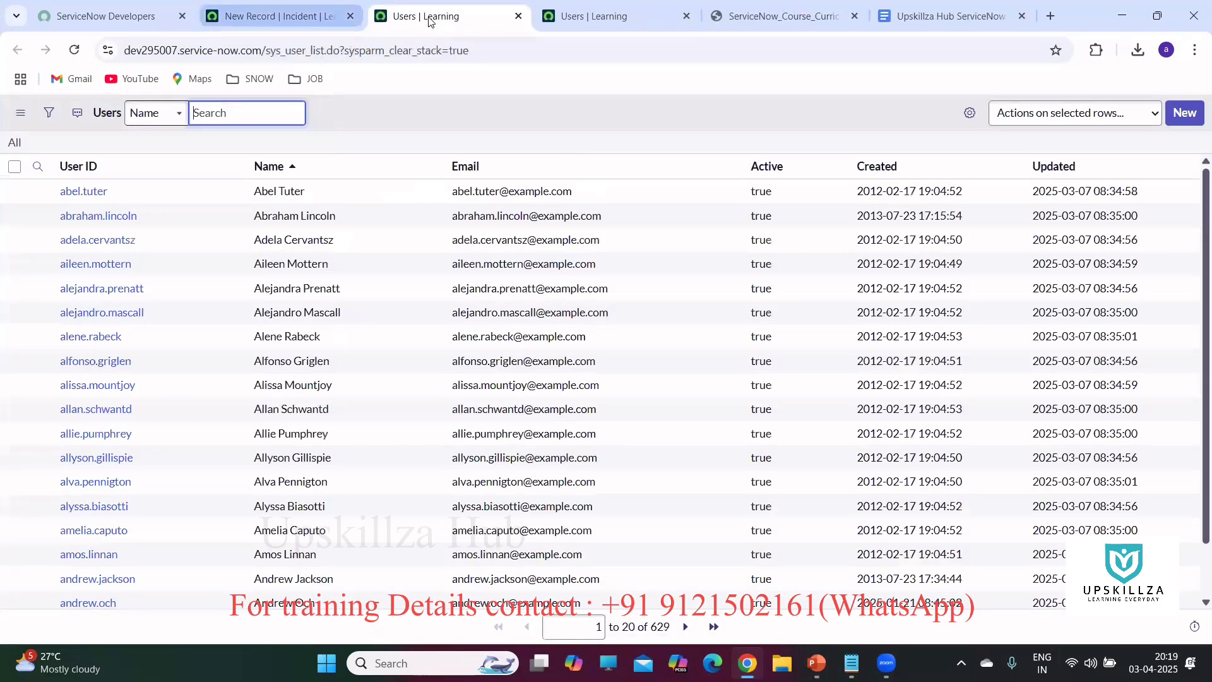
click(278, 15)
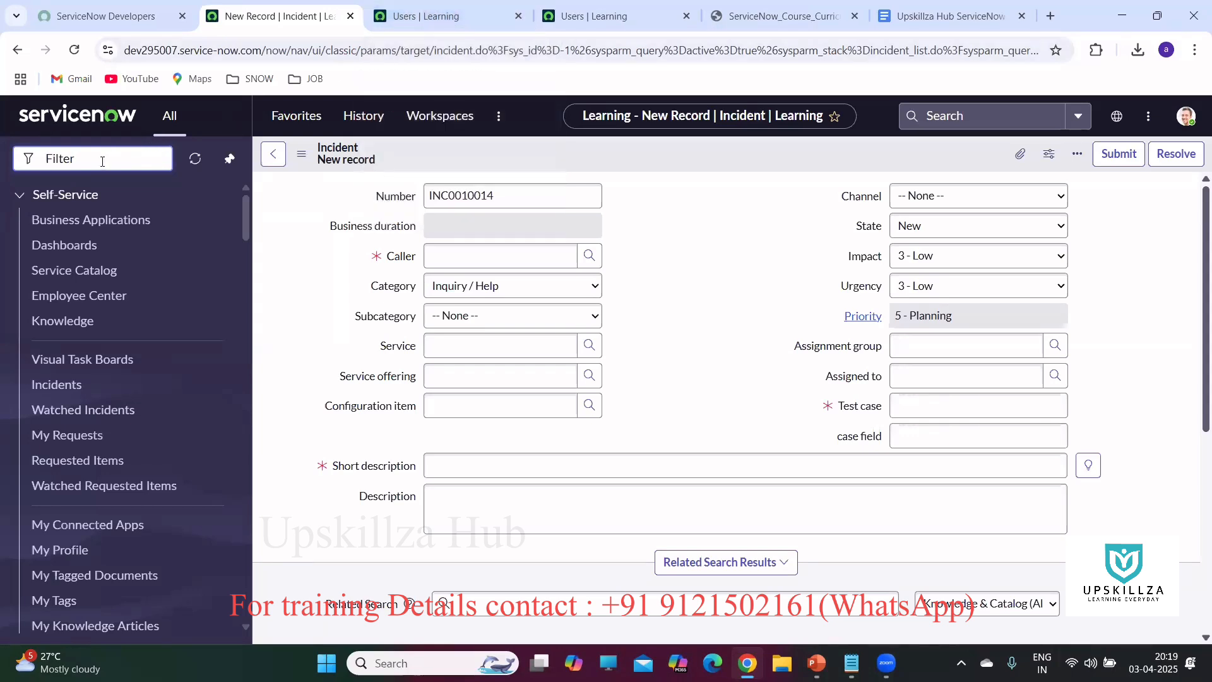
text(sys_u)
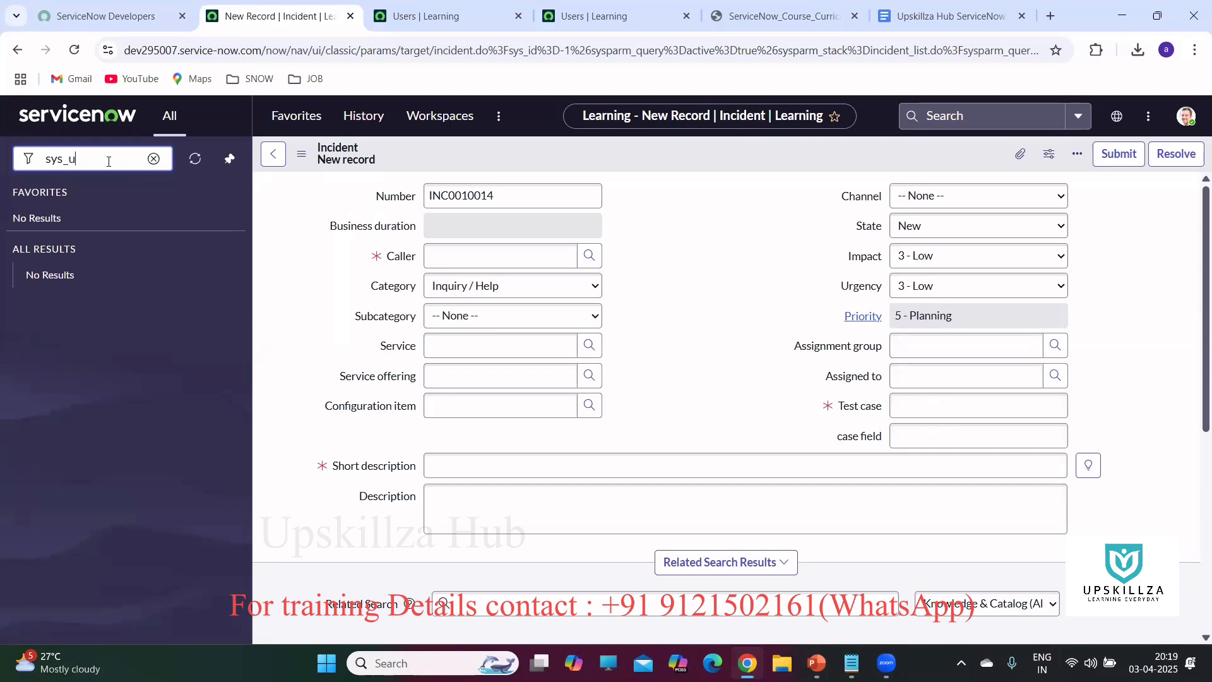
text(ser.list)
key(Return)
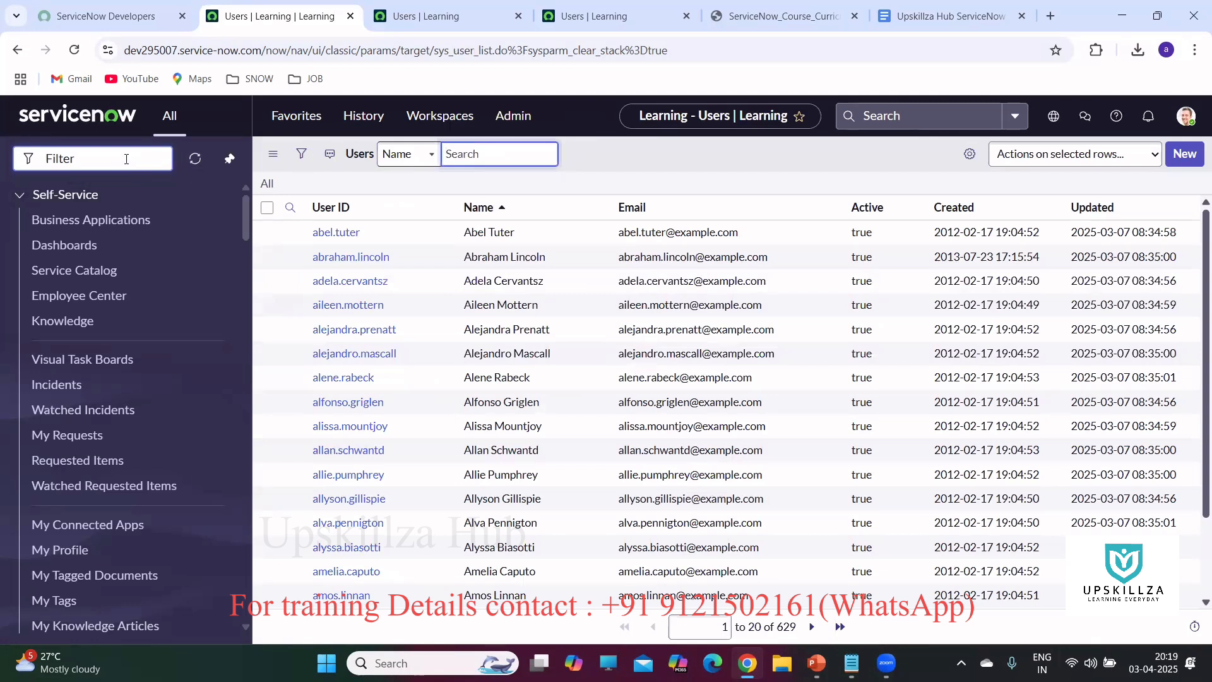
From the Users list tab, start a new User record with the New button.
click(427, 19)
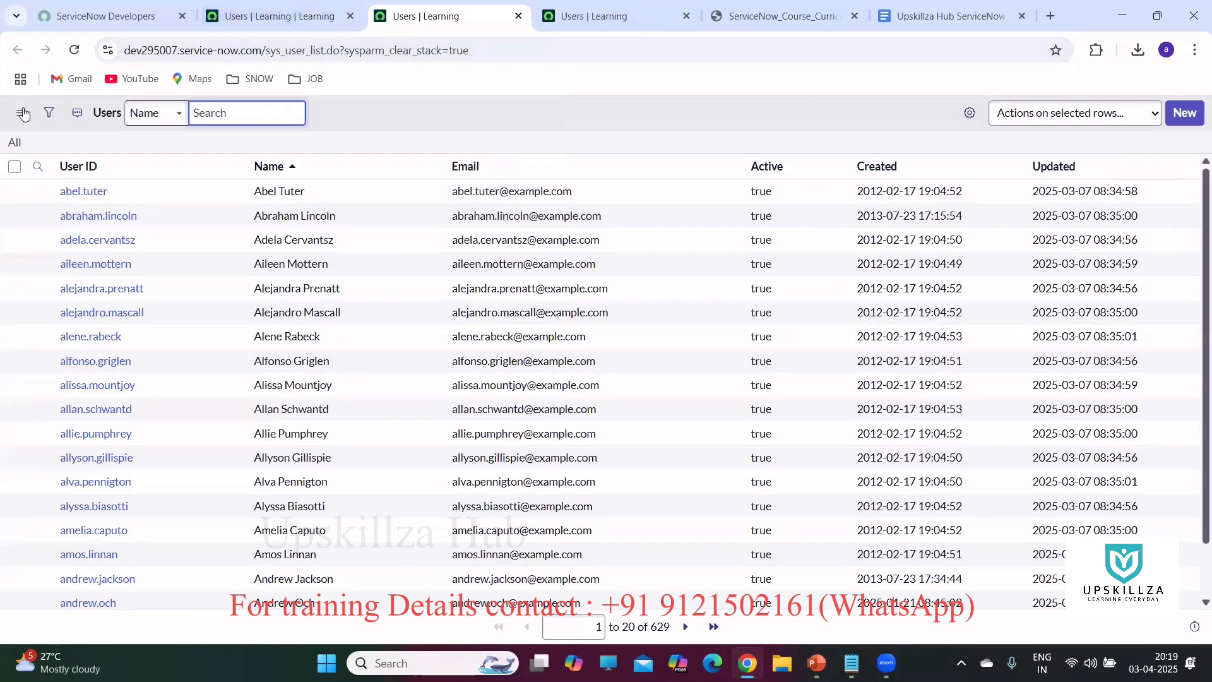
click(1182, 118)
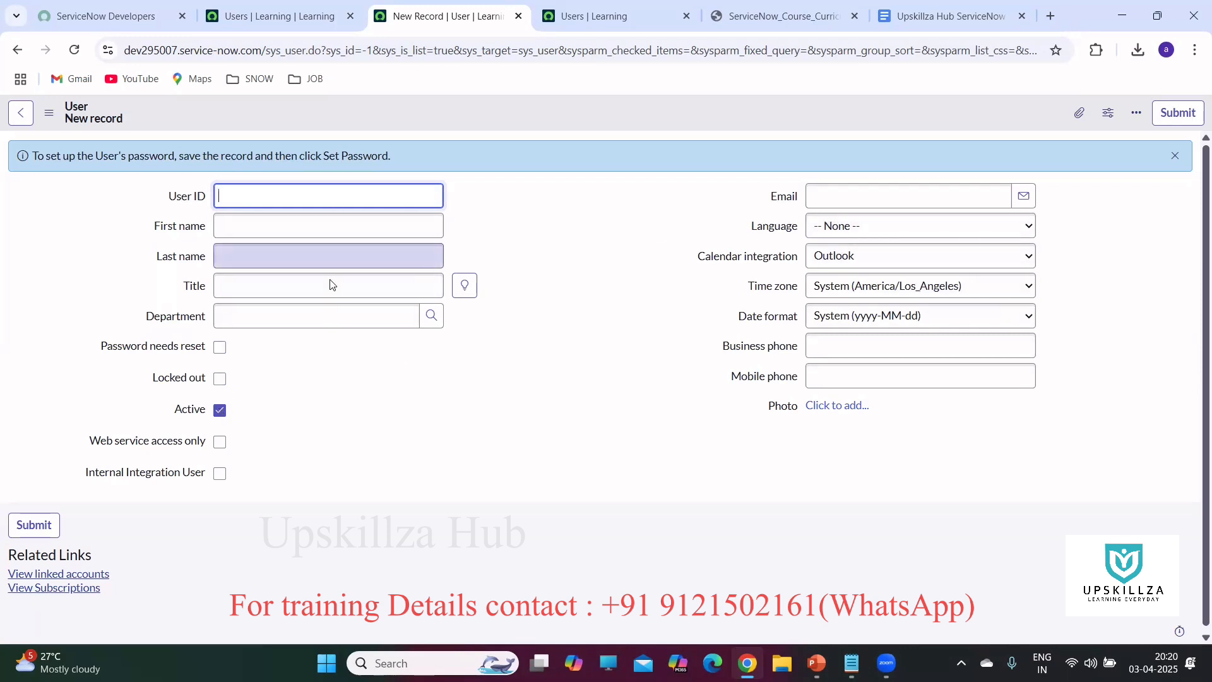
Enter the user's first name, last name and User ID, leaving Language empty.
click(1034, 230)
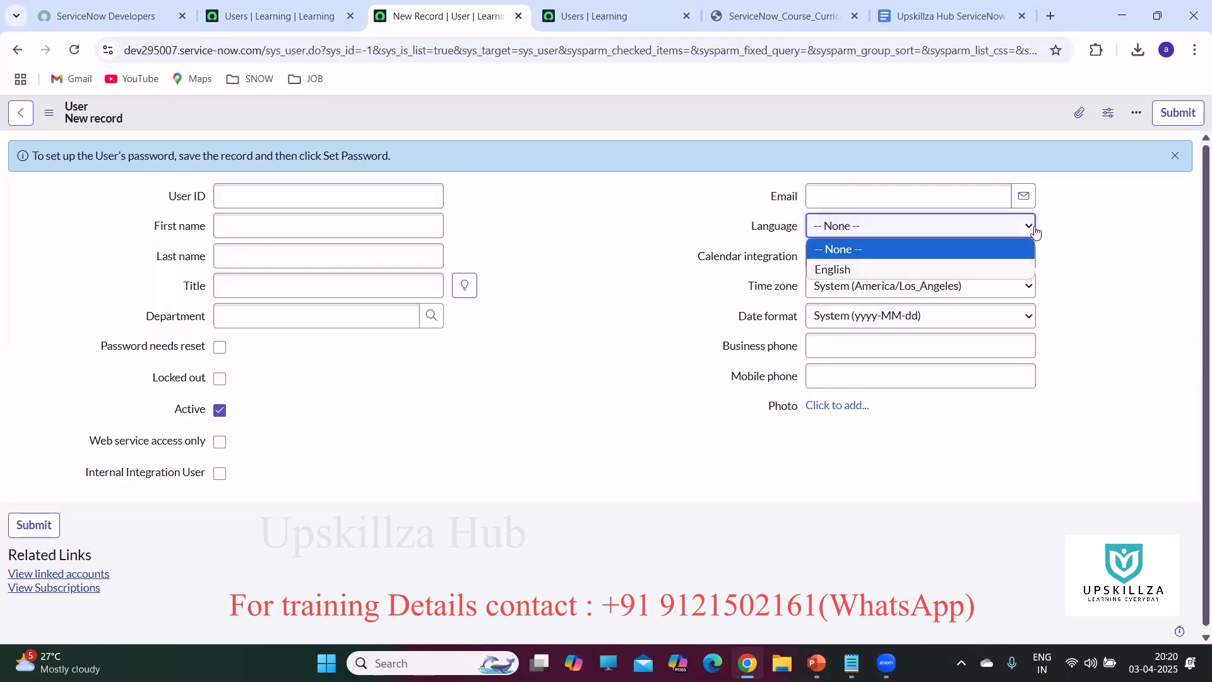
click(1034, 228)
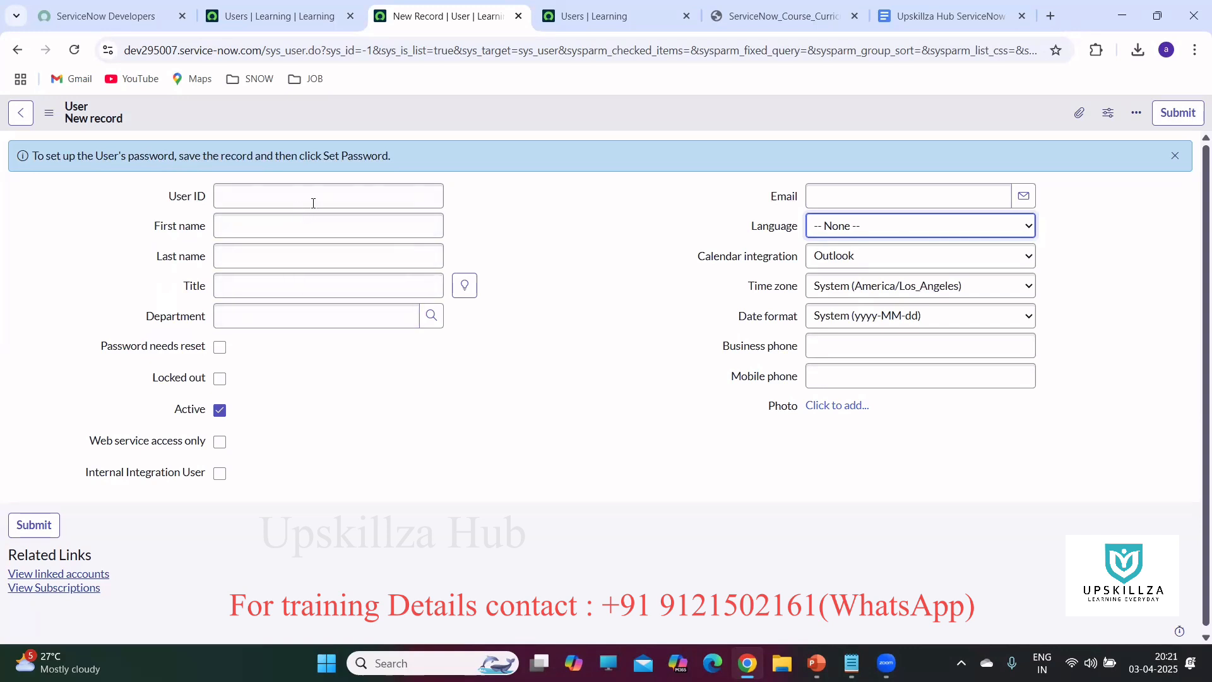
click(259, 192)
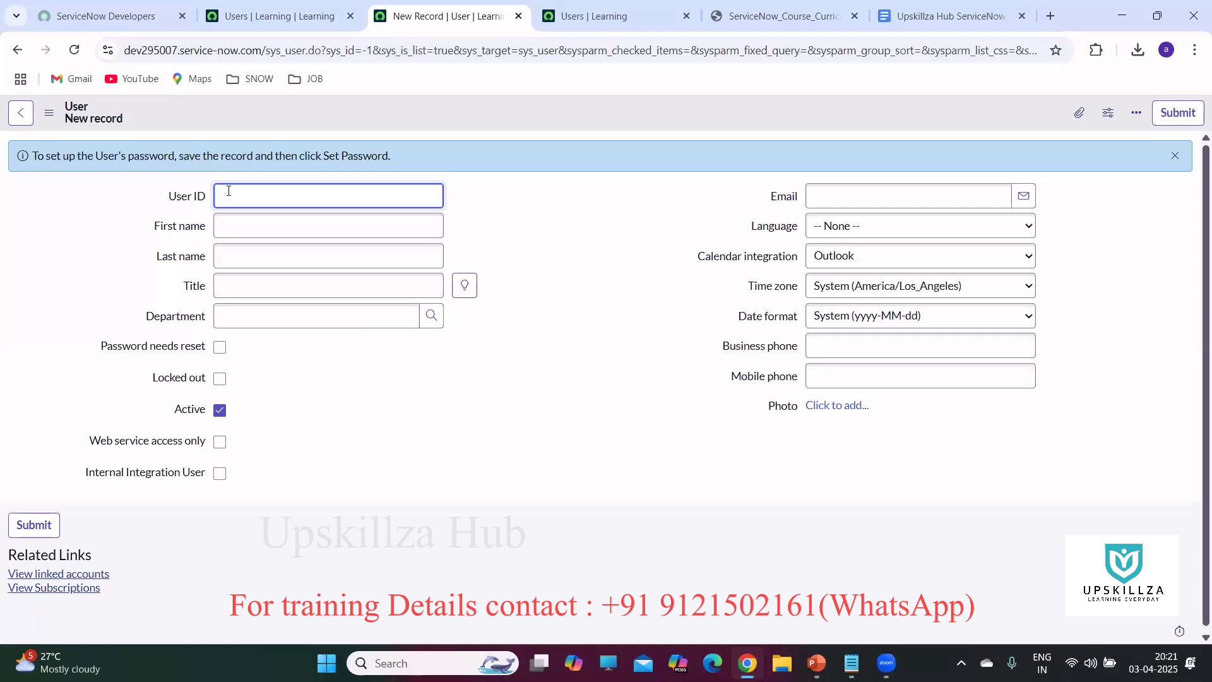
click(239, 225)
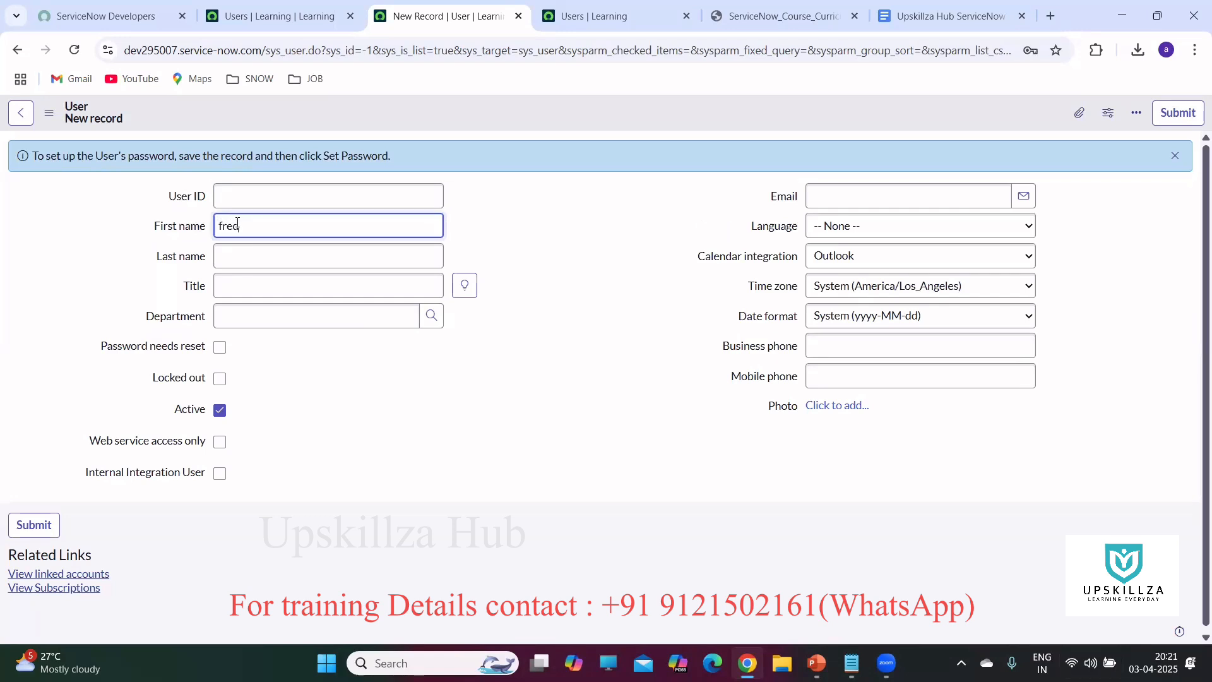
click(259, 260)
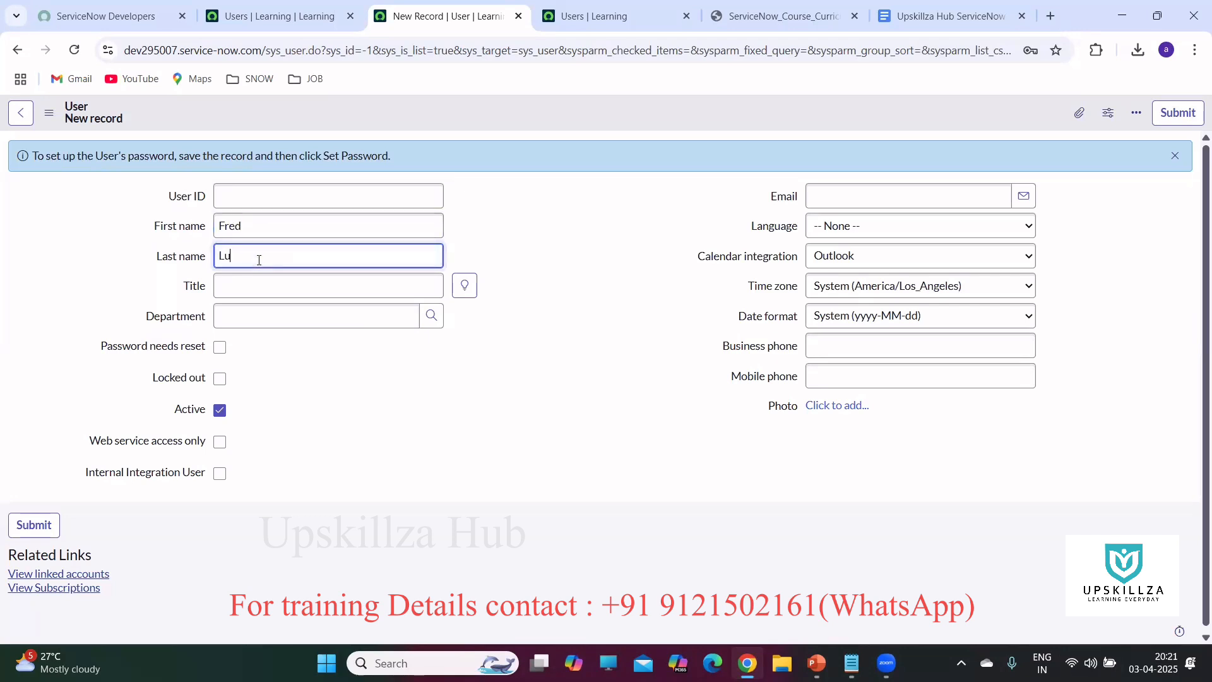
click(234, 191)
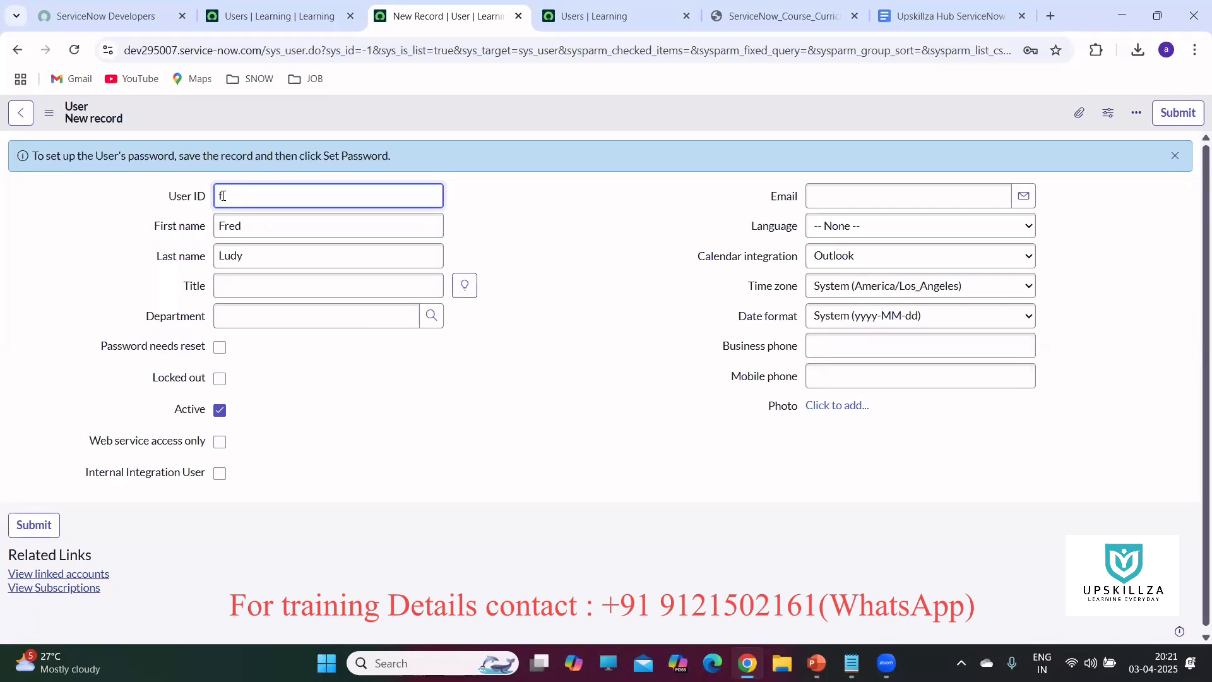
text(@ad)
Leave the user Active with Password needs reset checked and Web service access only cleared.
click(221, 411)
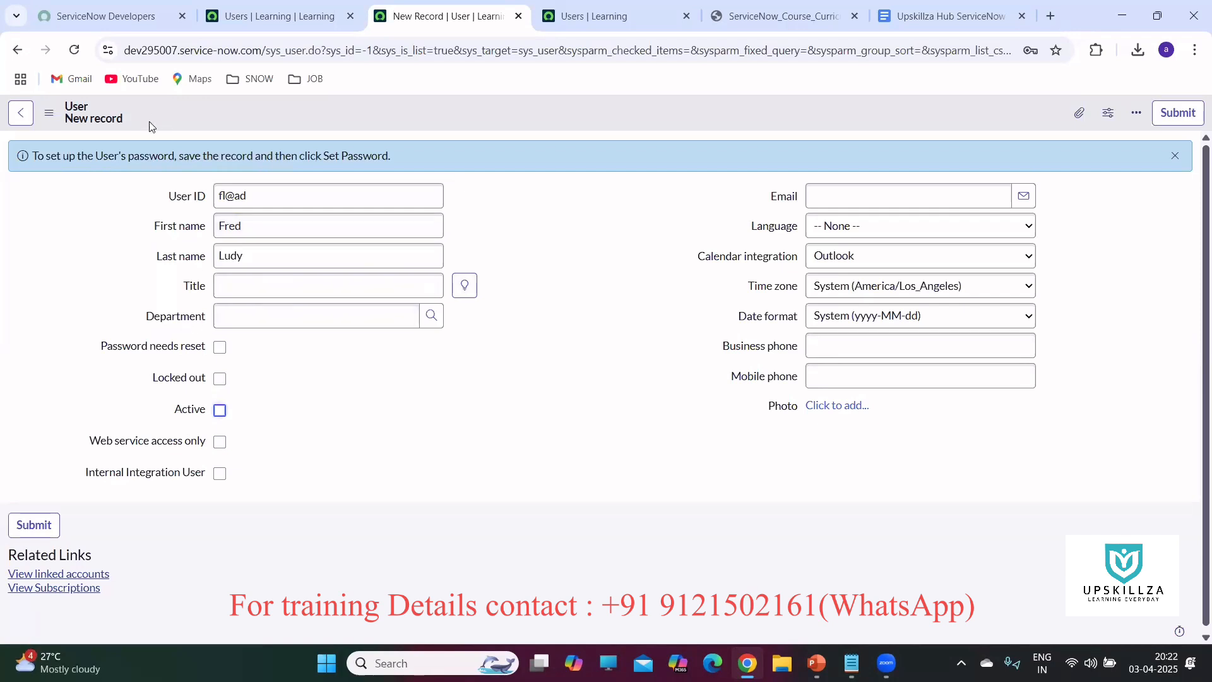
click(219, 411)
click(221, 349)
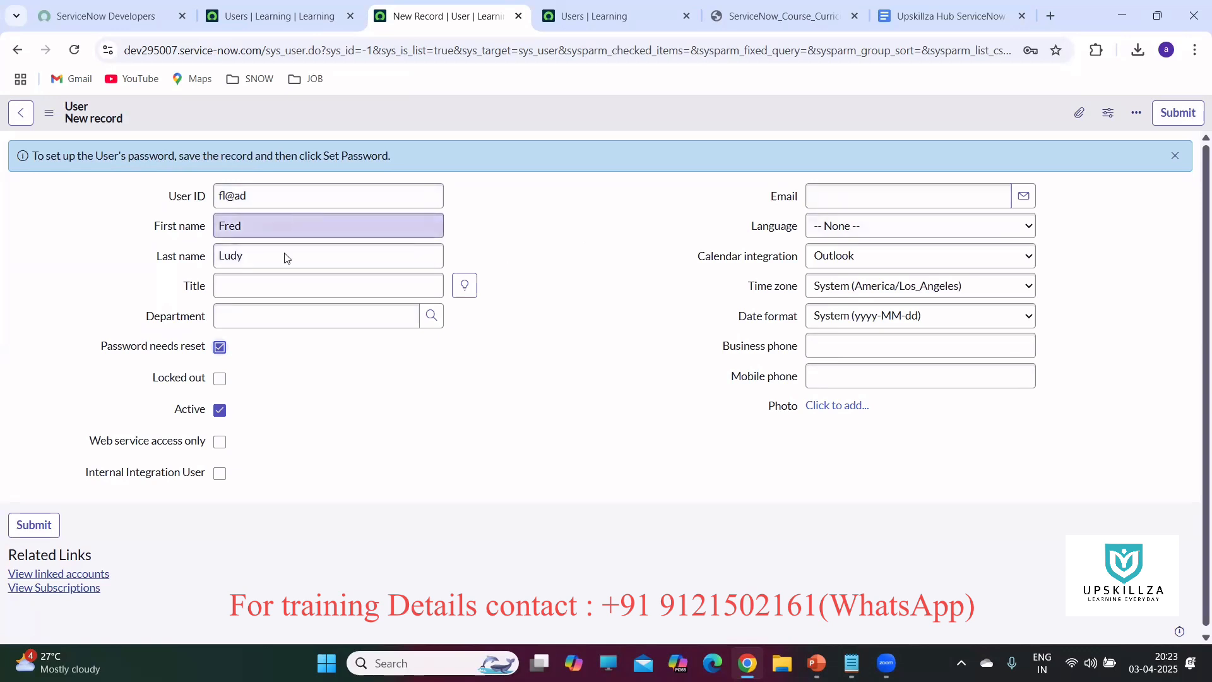
click(219, 352)
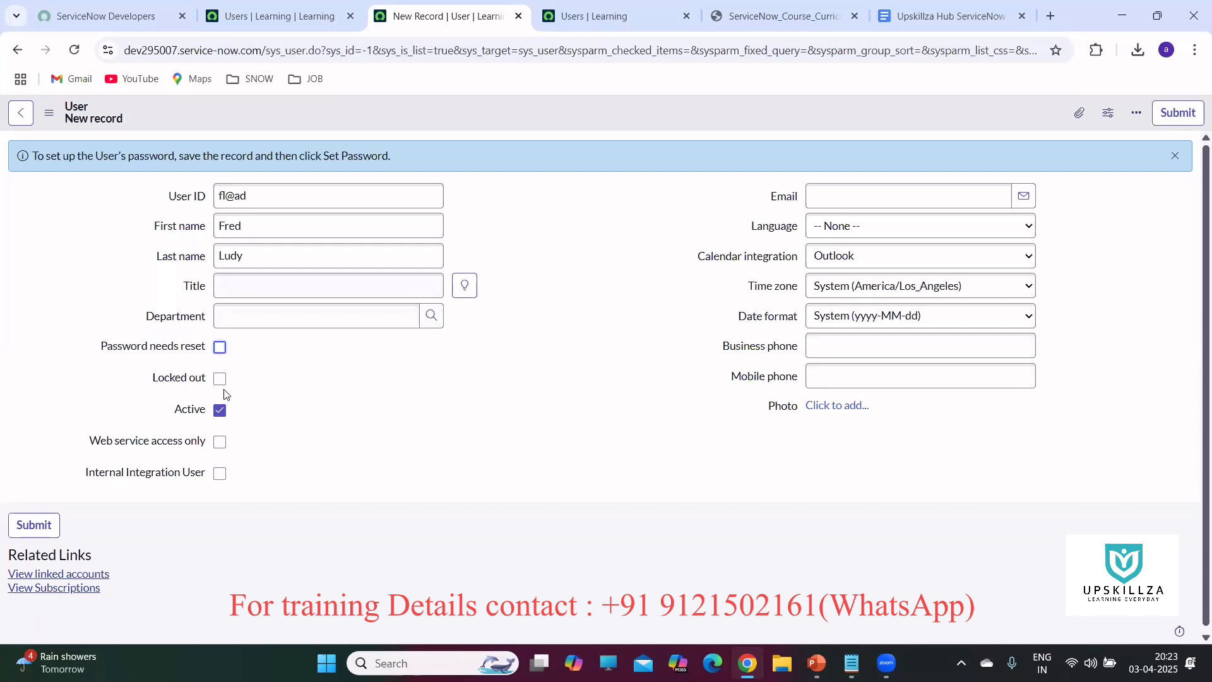
mouse_move(111, 447)
click(221, 444)
mouse_move(221, 452)
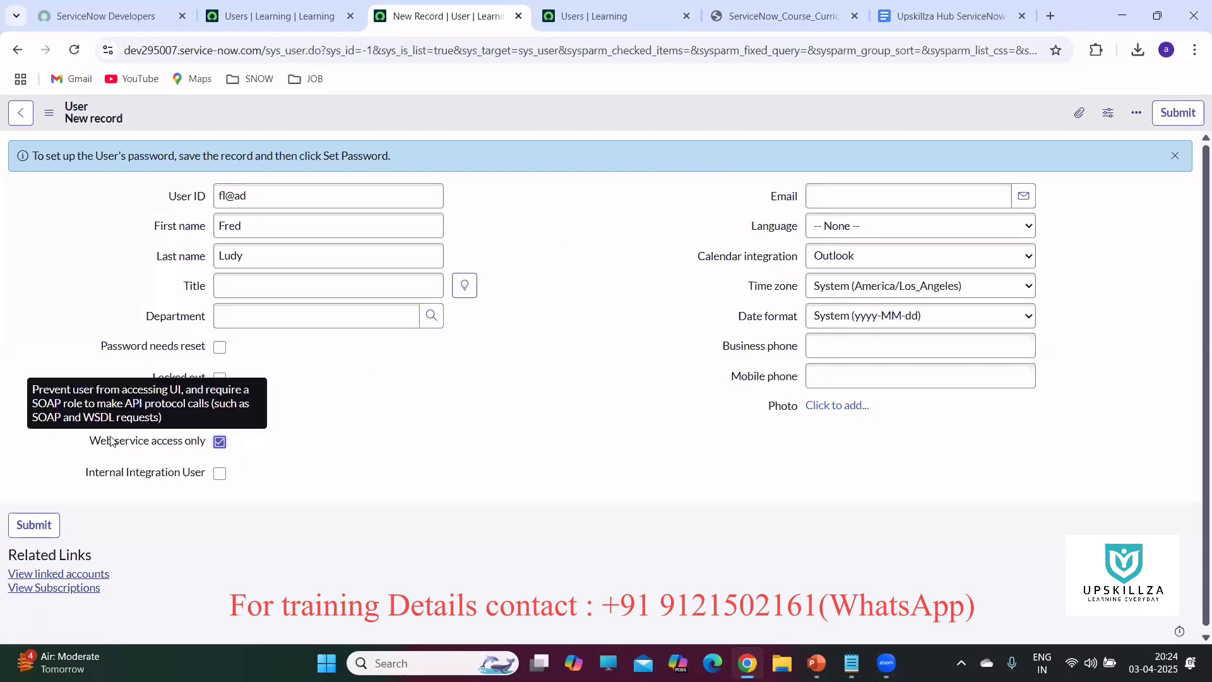
click(220, 442)
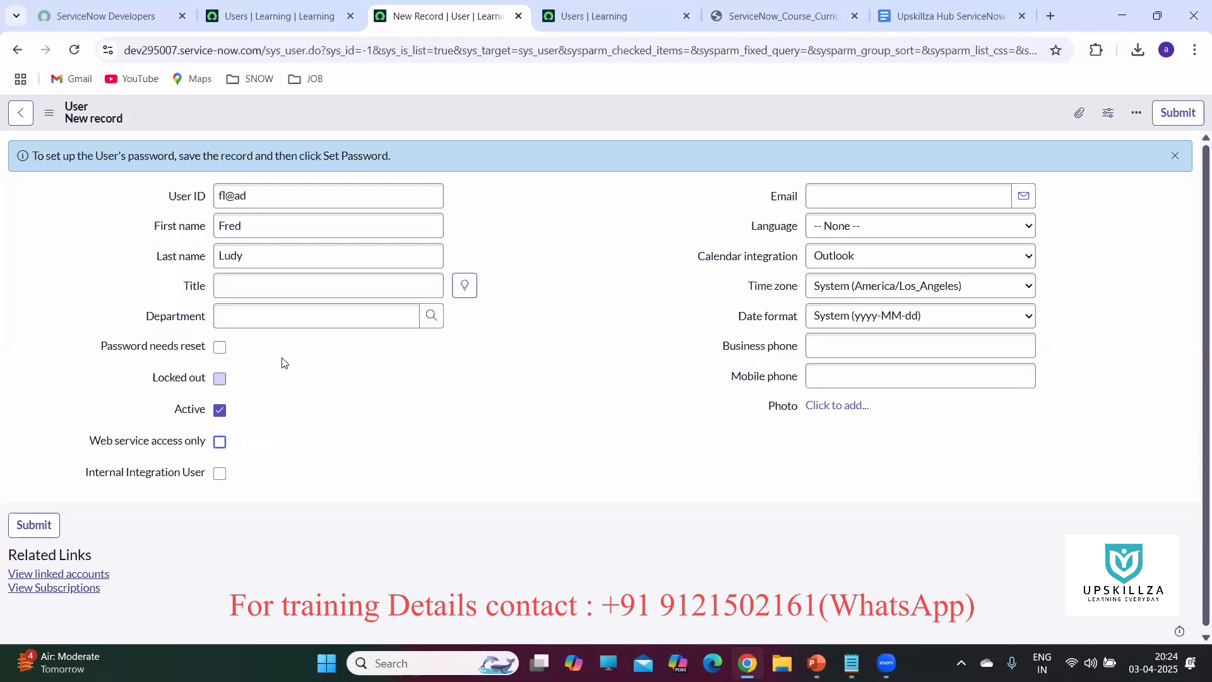
click(219, 348)
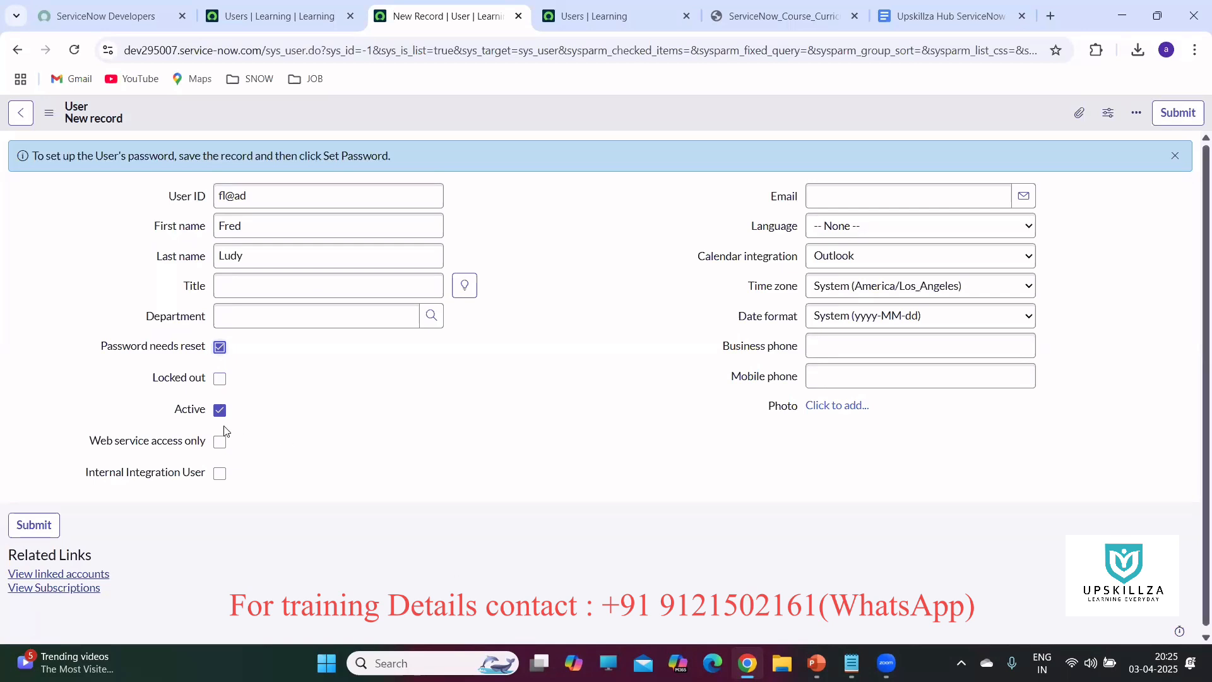
click(265, 198)
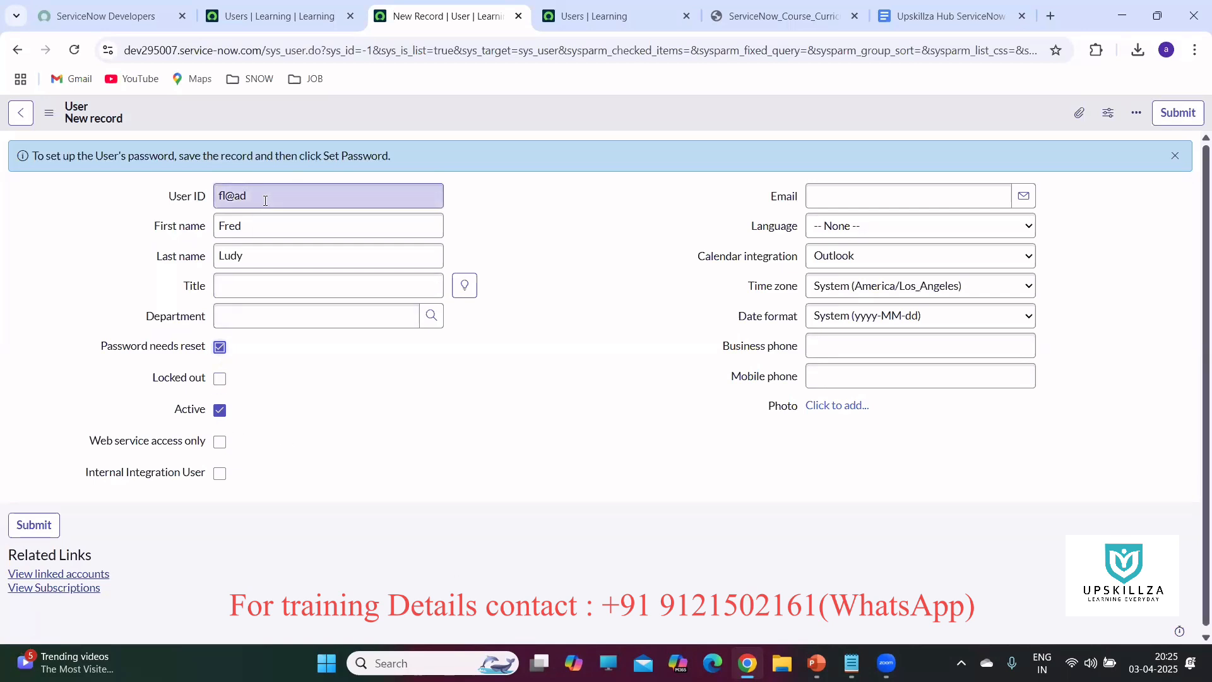
Recheck the User ID field, keeping its value unchanged.
click(201, 202)
click(305, 365)
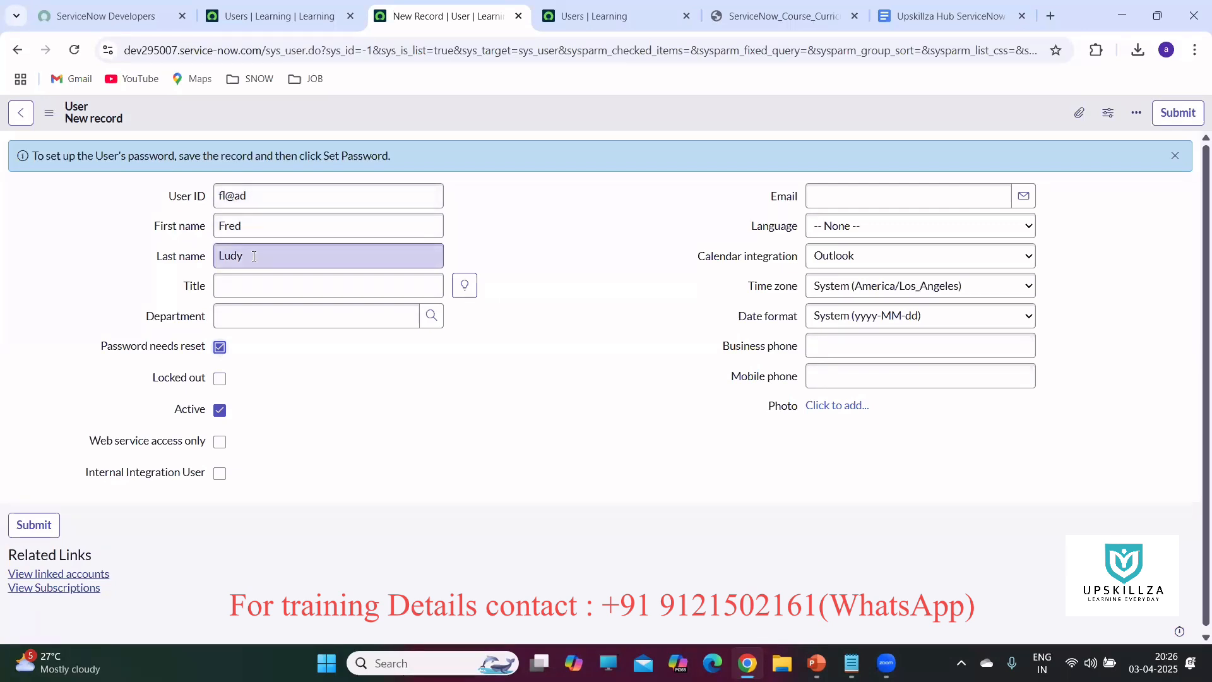
mouse_move(123, 352)
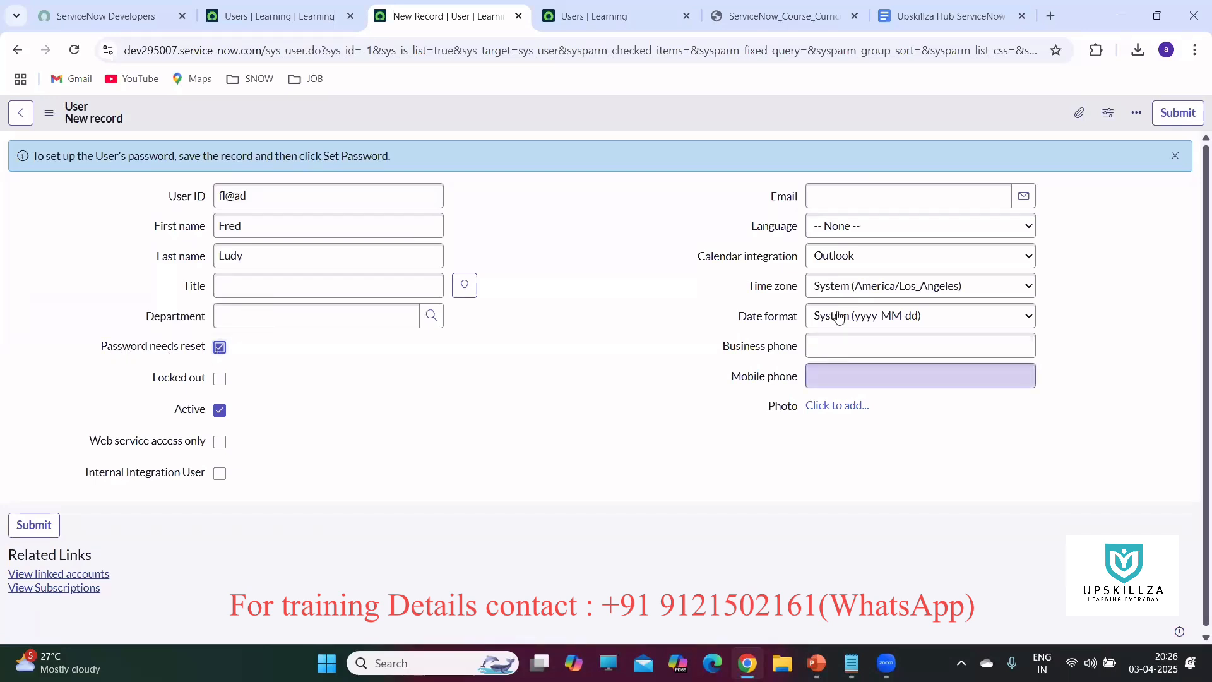
Fill in the user's Gmail e-mail address in the Email field, correcting typos.
click(862, 195)
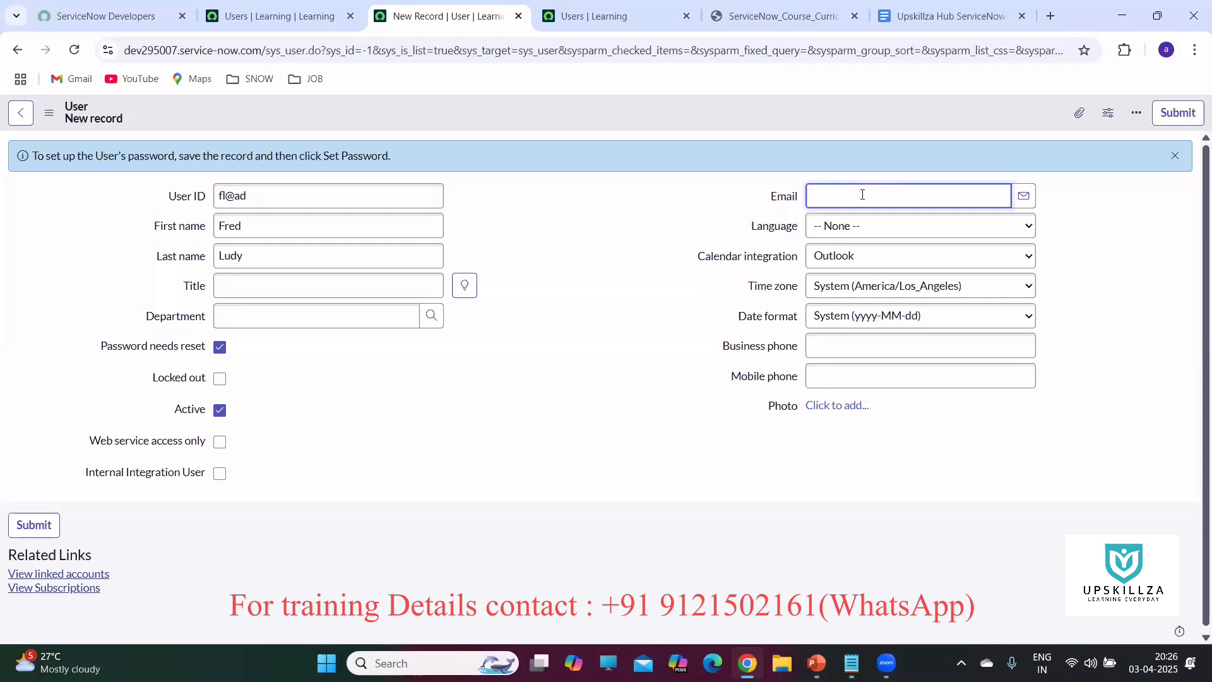
click(1075, 218)
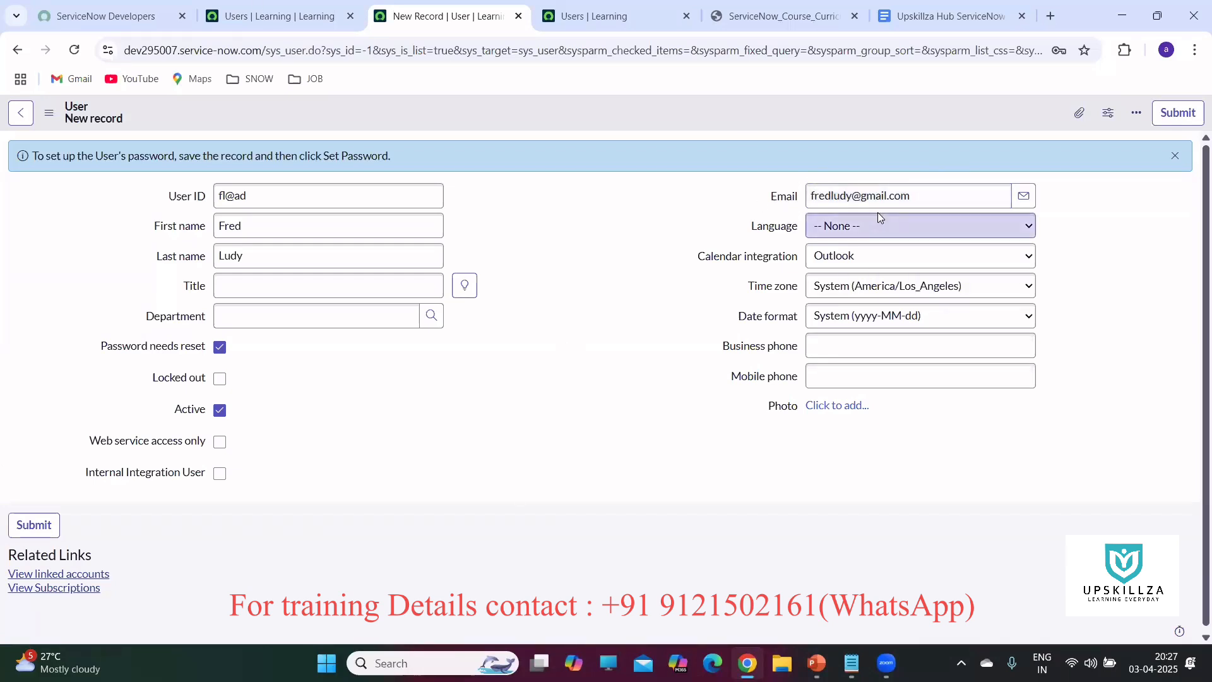
drag(853, 196, 923, 197)
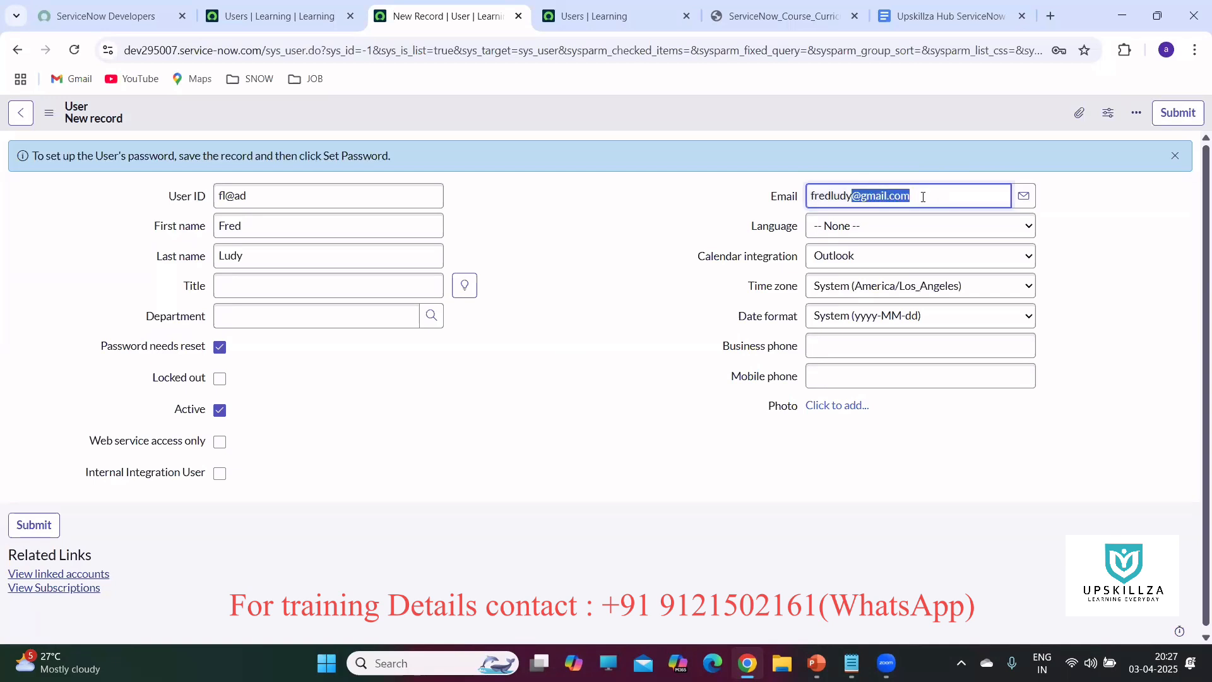
Enter business phone 123456, leaving time zone and date format at their defaults.
click(1132, 227)
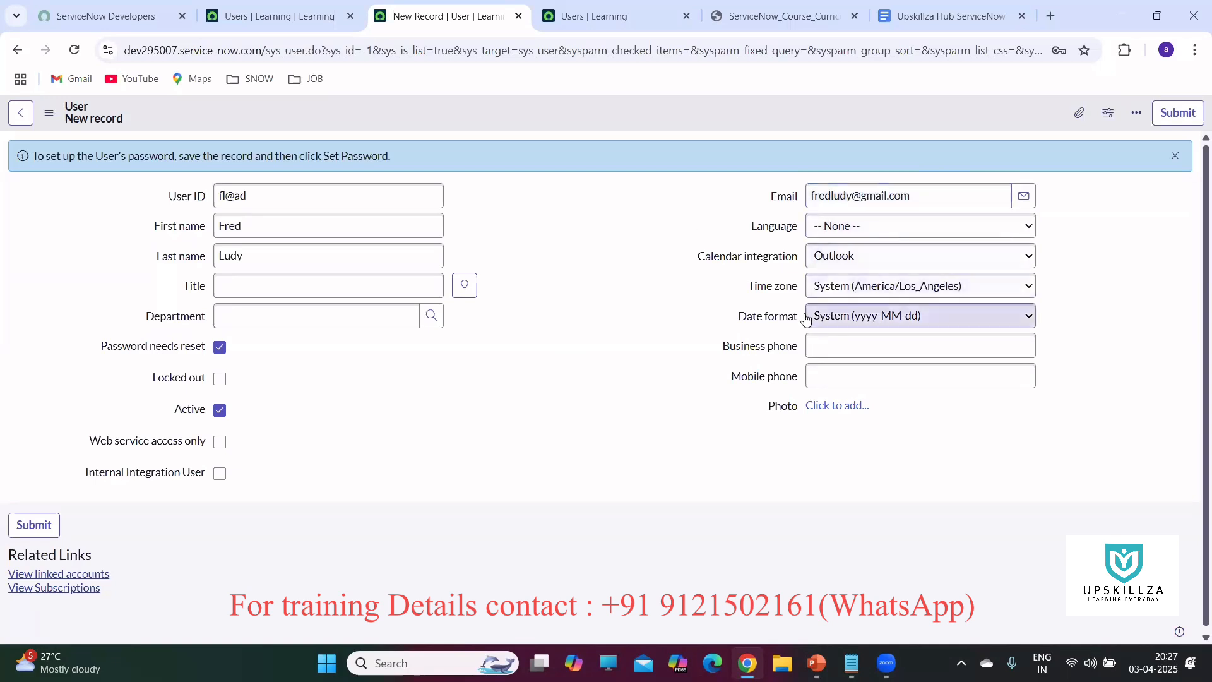
click(1026, 290)
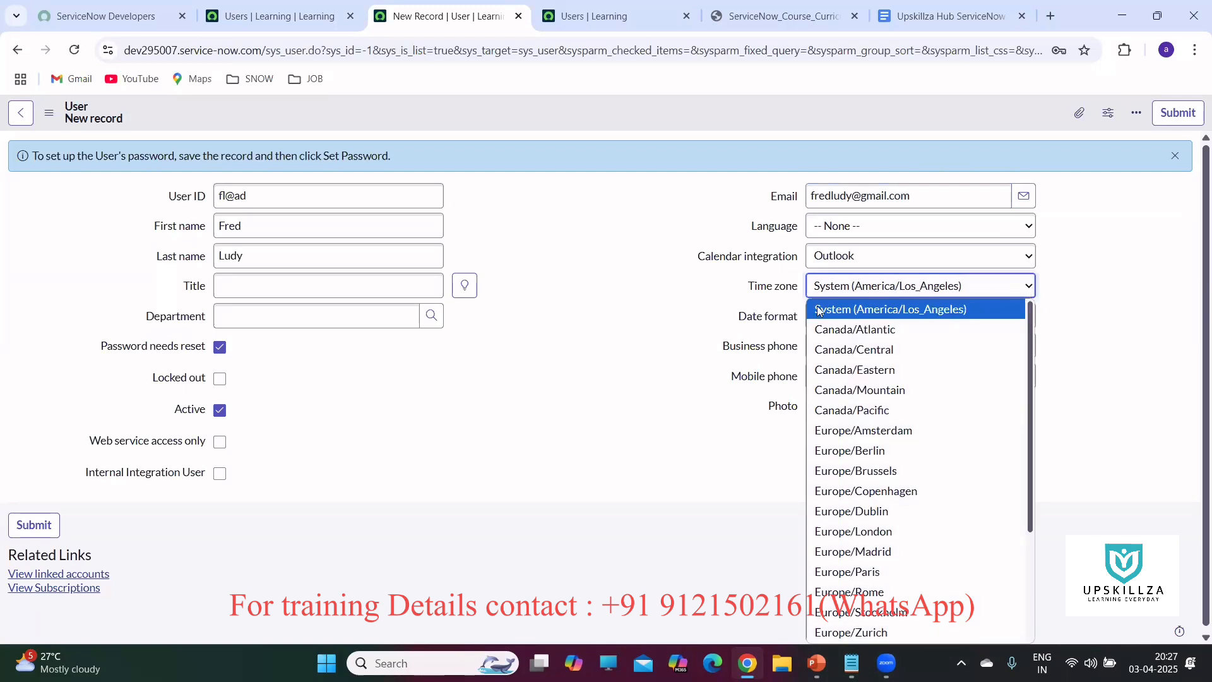
click(1161, 305)
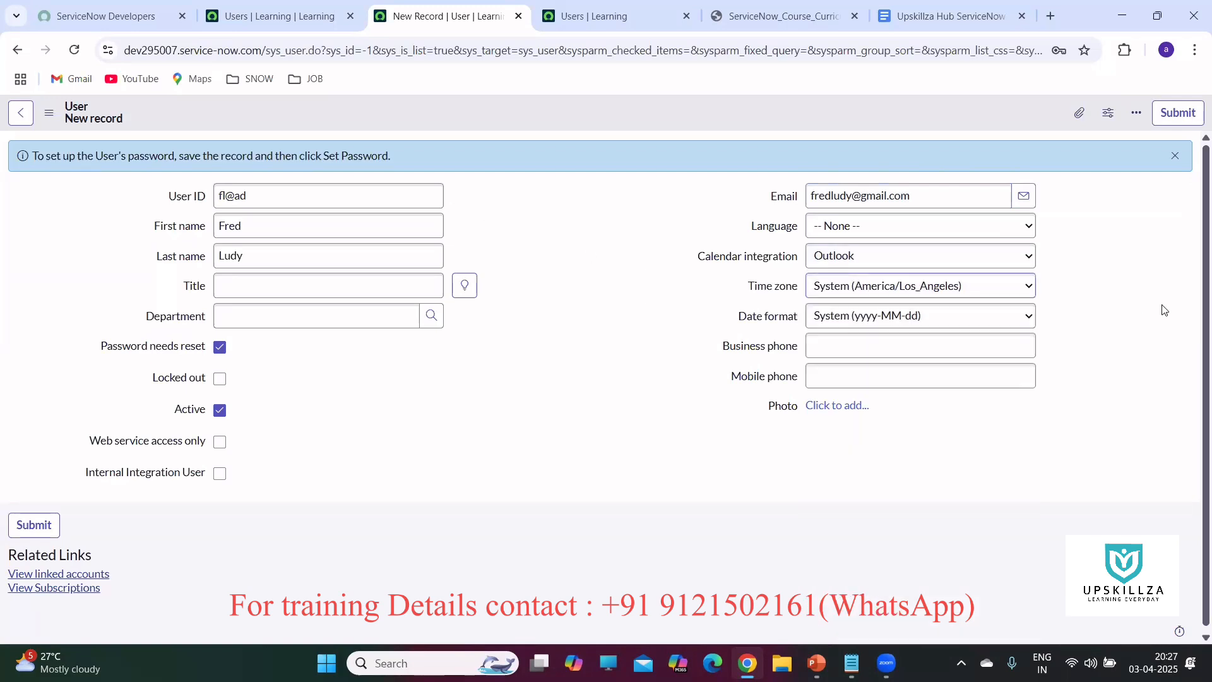
click(1008, 323)
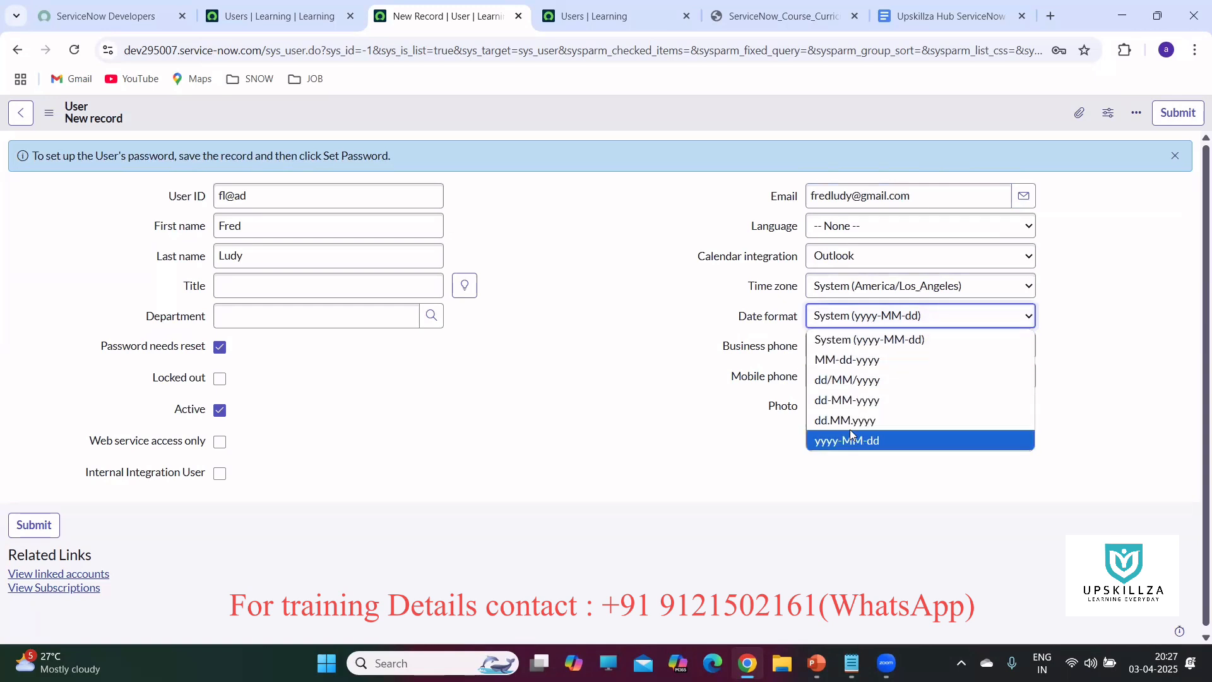
click(1137, 277)
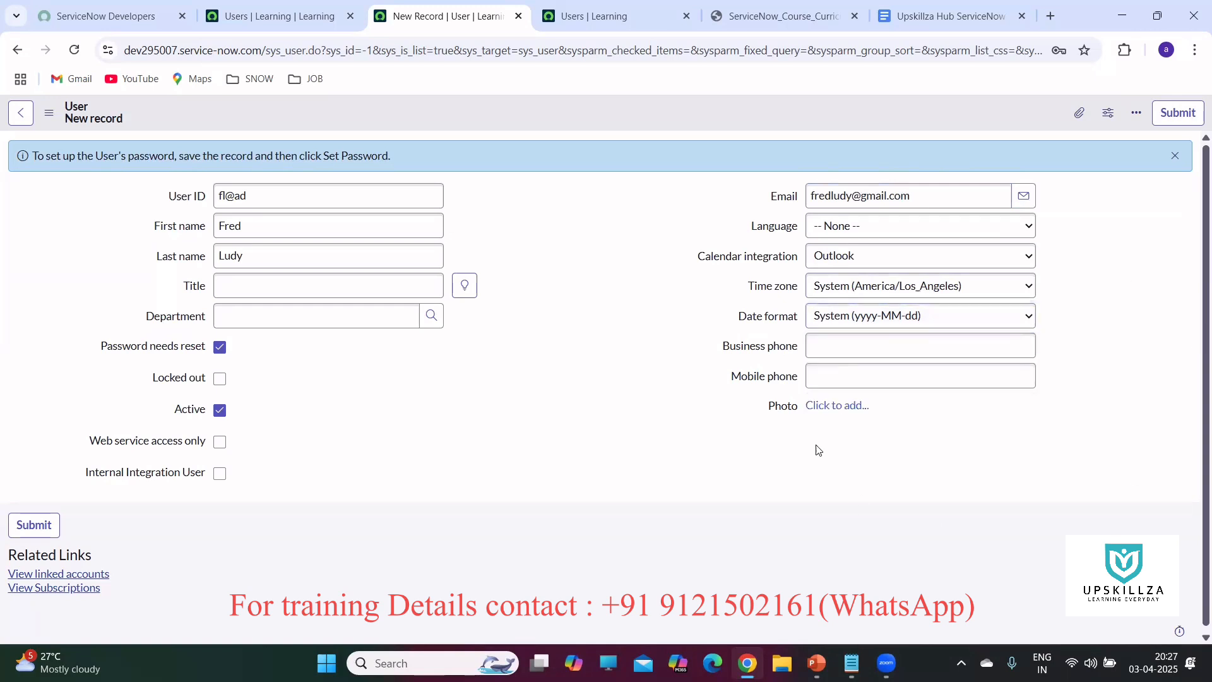
click(838, 347)
text(123456)
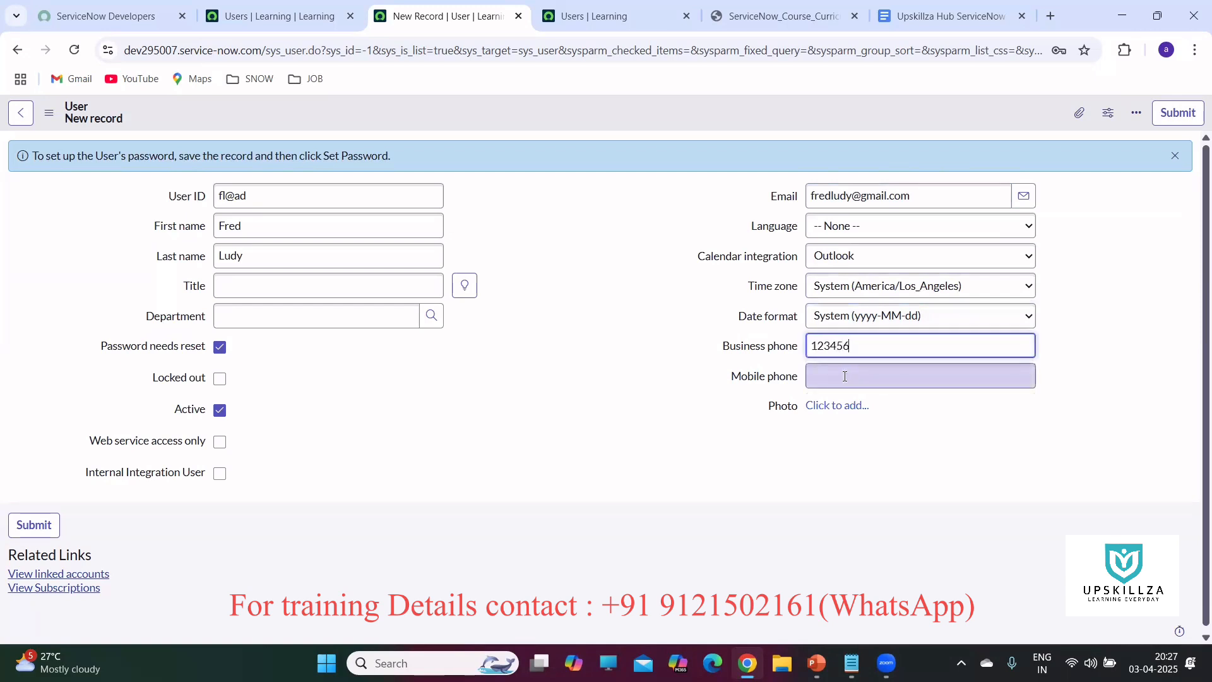
Dismiss the photo upload page and Chrome's save-password offer, then return to a blank new user form.
click(840, 409)
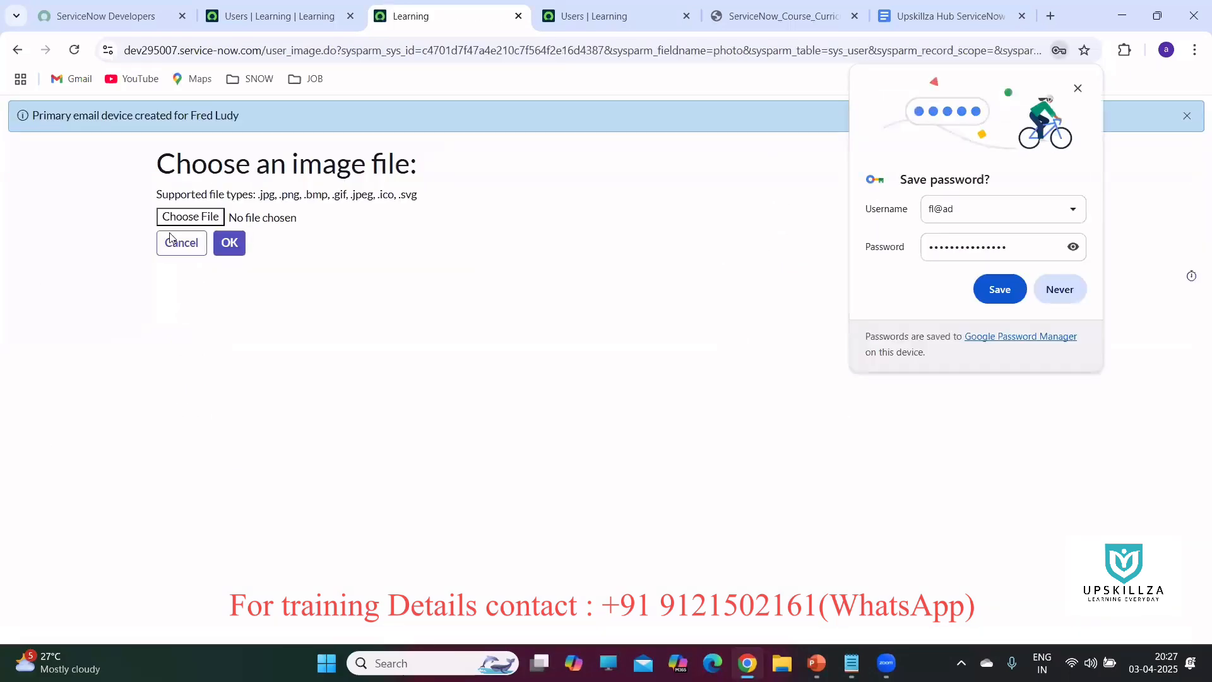
click(231, 246)
click(1071, 295)
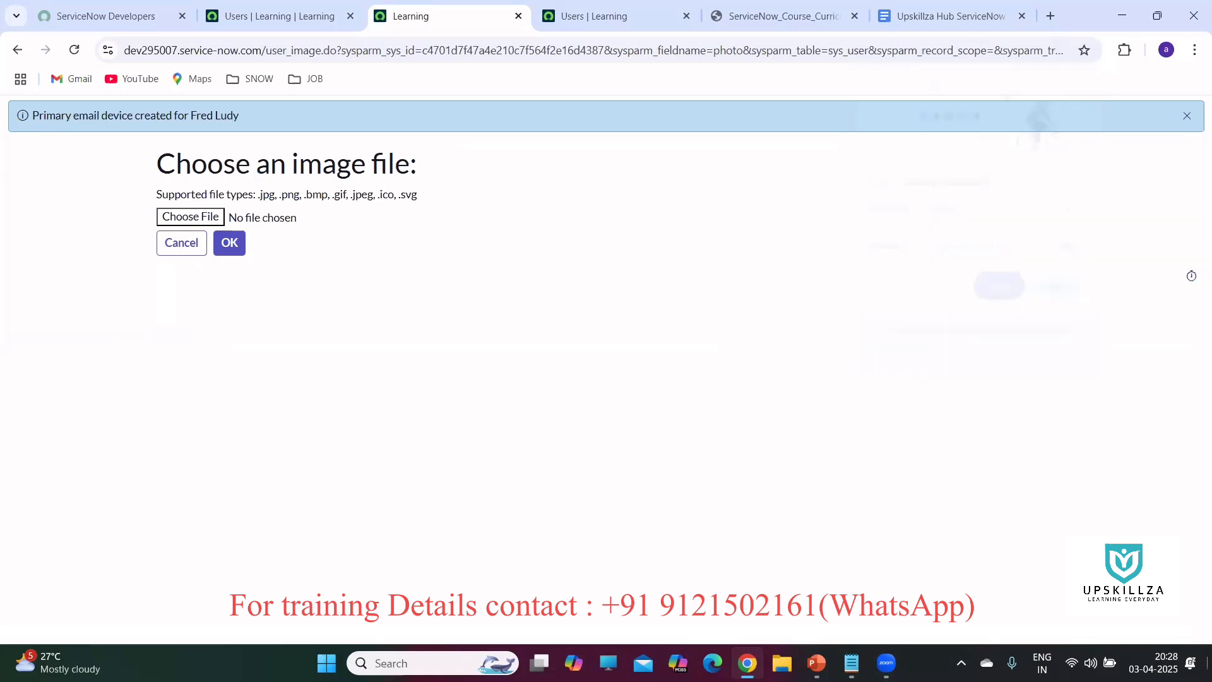
click(17, 50)
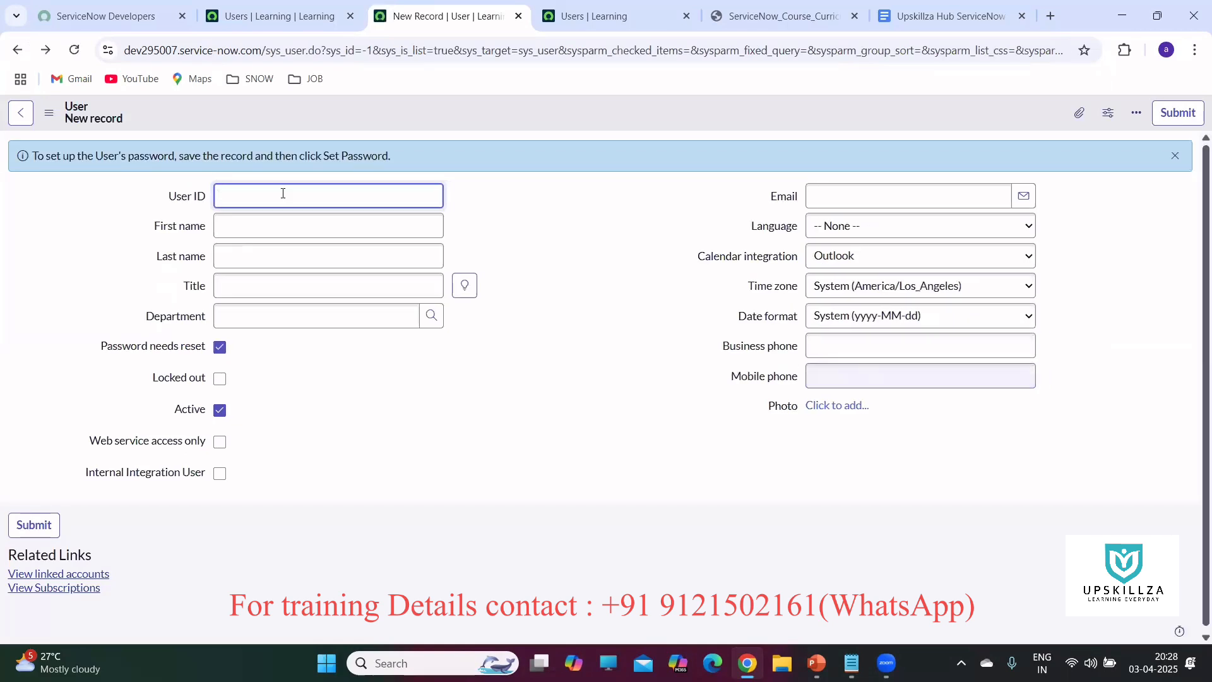
Enter the user's ID, first name and last name, correcting the first name to start with a capital letter.
text(fl@ad)
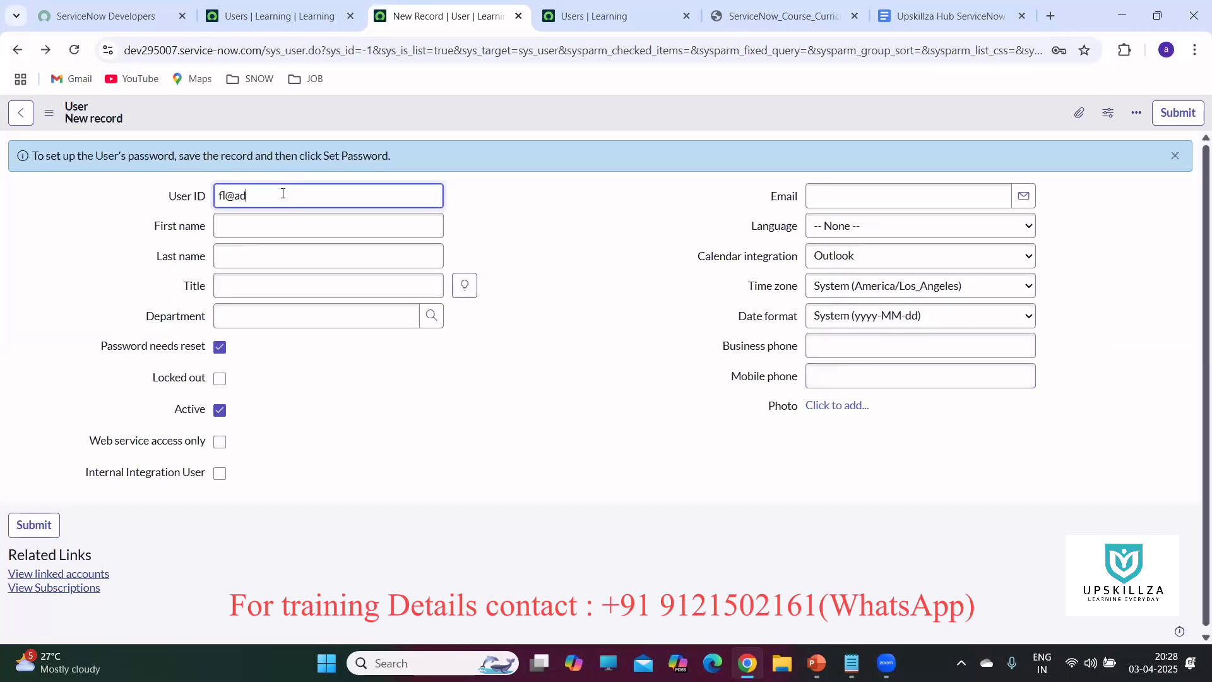
click(280, 228)
text(f)
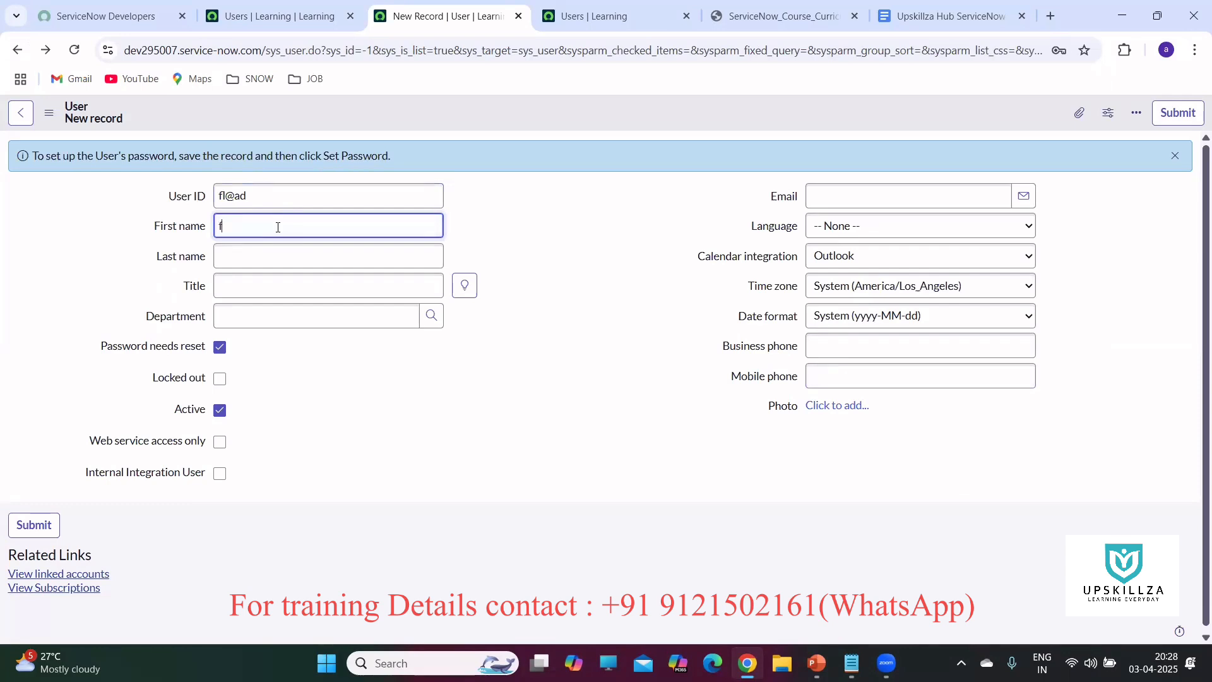
click(268, 260)
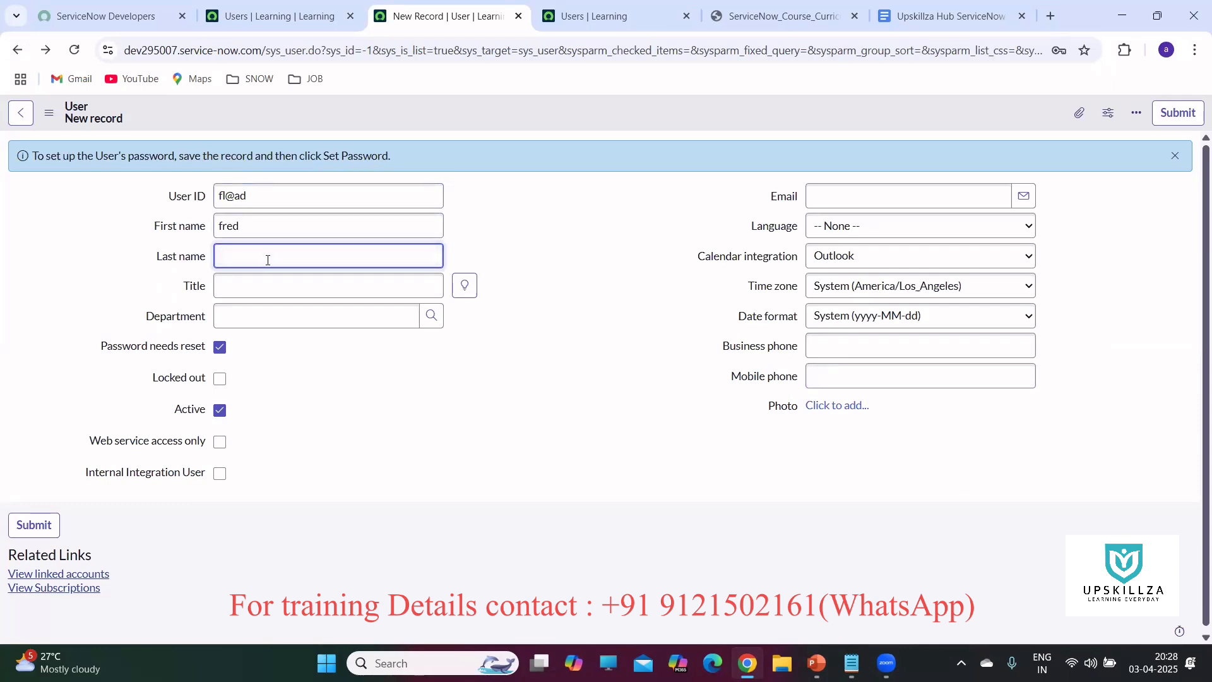
click(227, 226)
key(BackSpace)
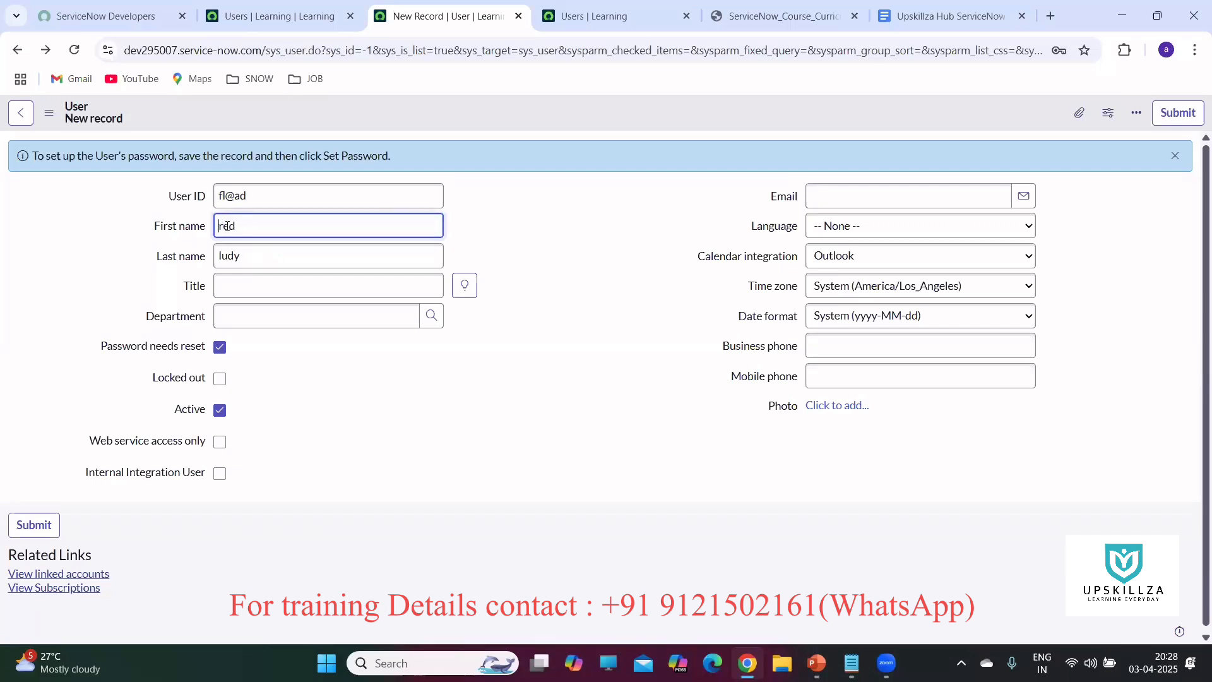
text(F)
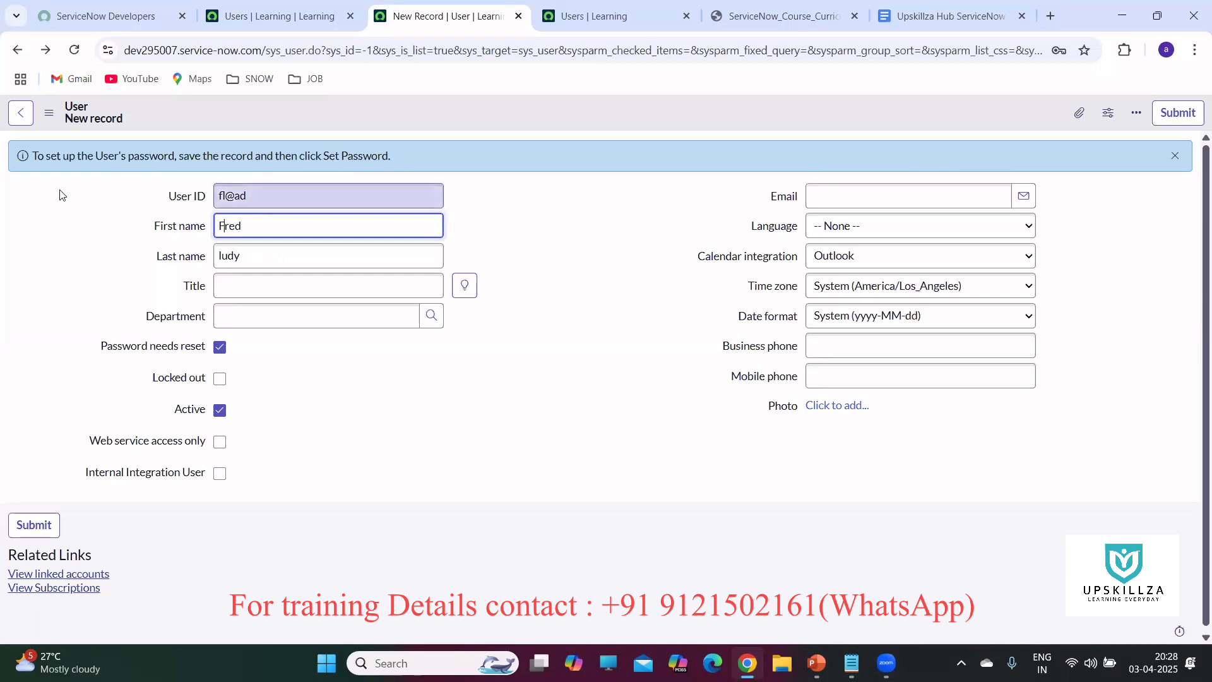
click(1175, 156)
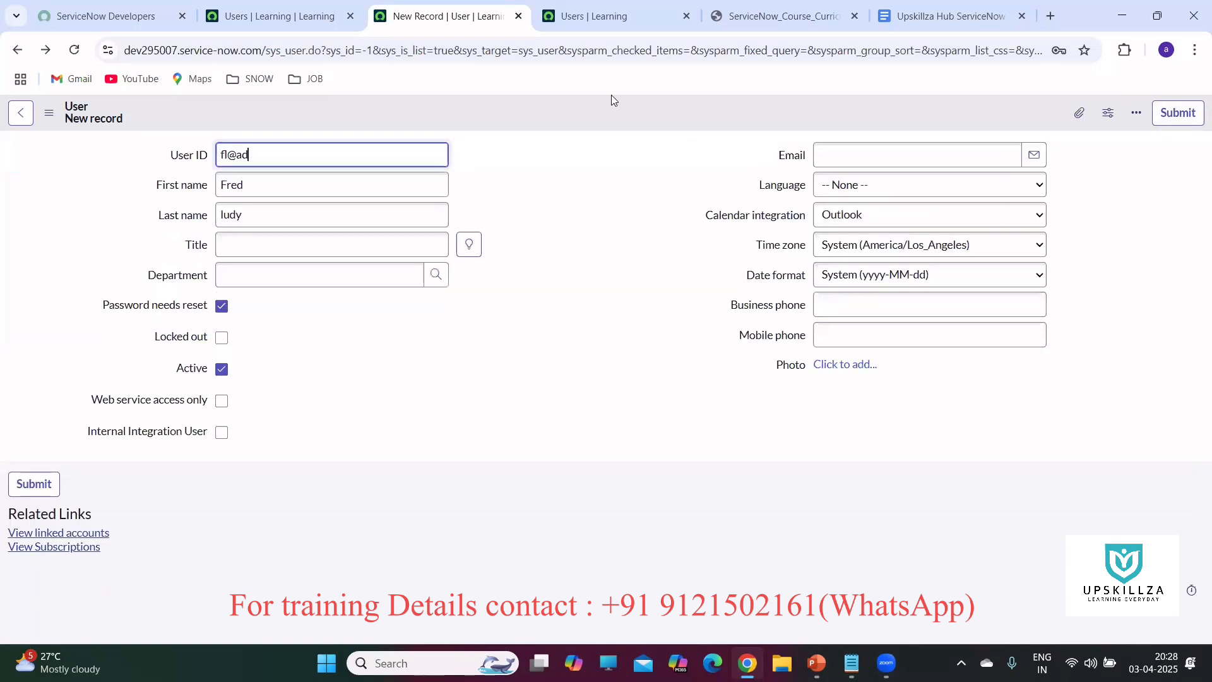
Save the new user from the header menu; it fails with a duplicate User ID error.
right_click(582, 117)
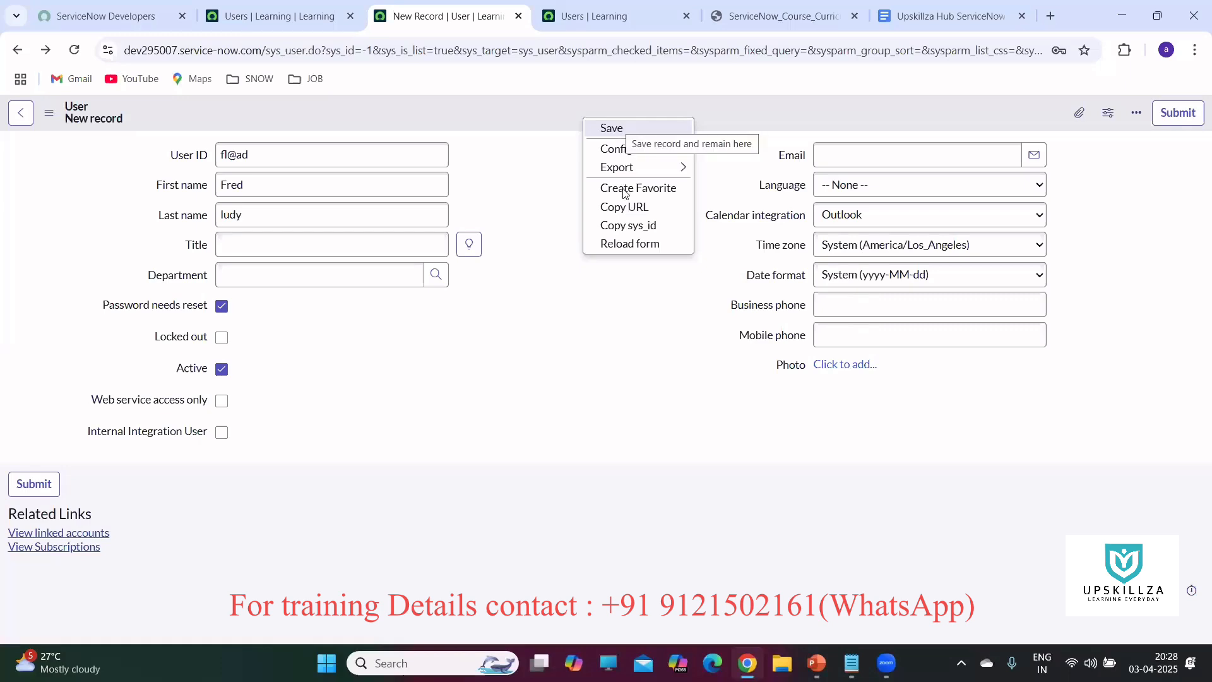
click(610, 130)
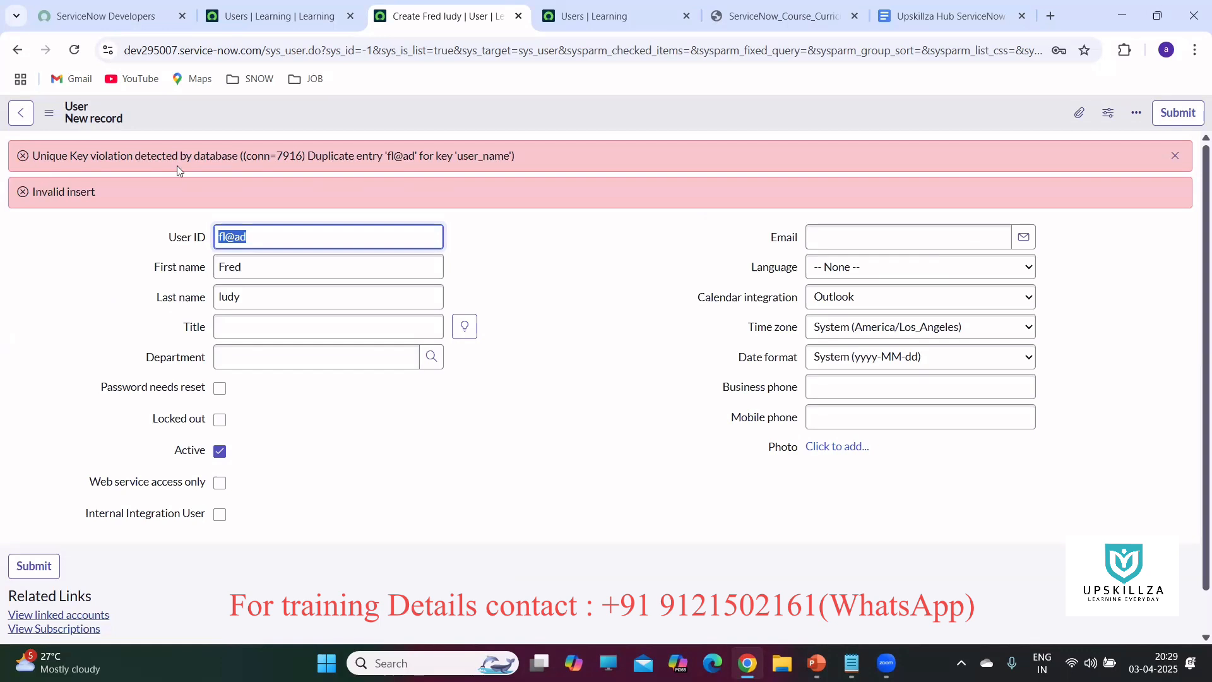
Clear the error banners and replace the rejected User ID with a new one.
click(1175, 156)
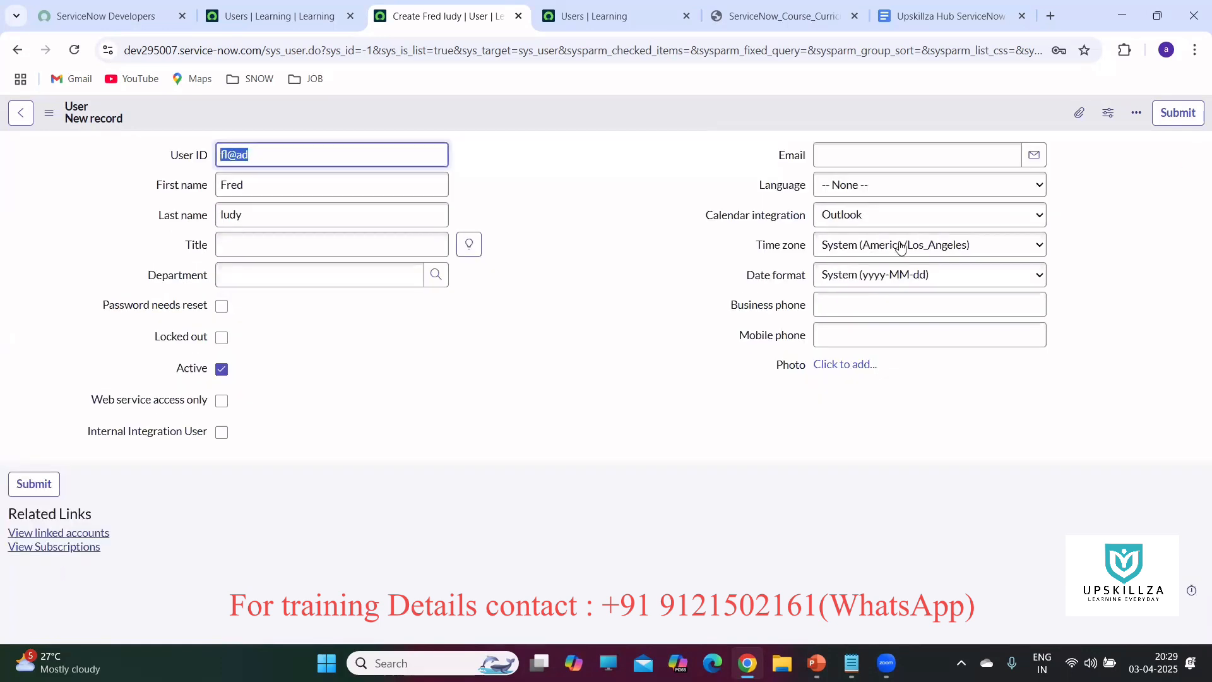
click(295, 154)
key(BackSpace)
key(BackSpace)
key(BackSpace)
key(BackSpace)
text(Fred.)
key(BackSpace)
text(Test)
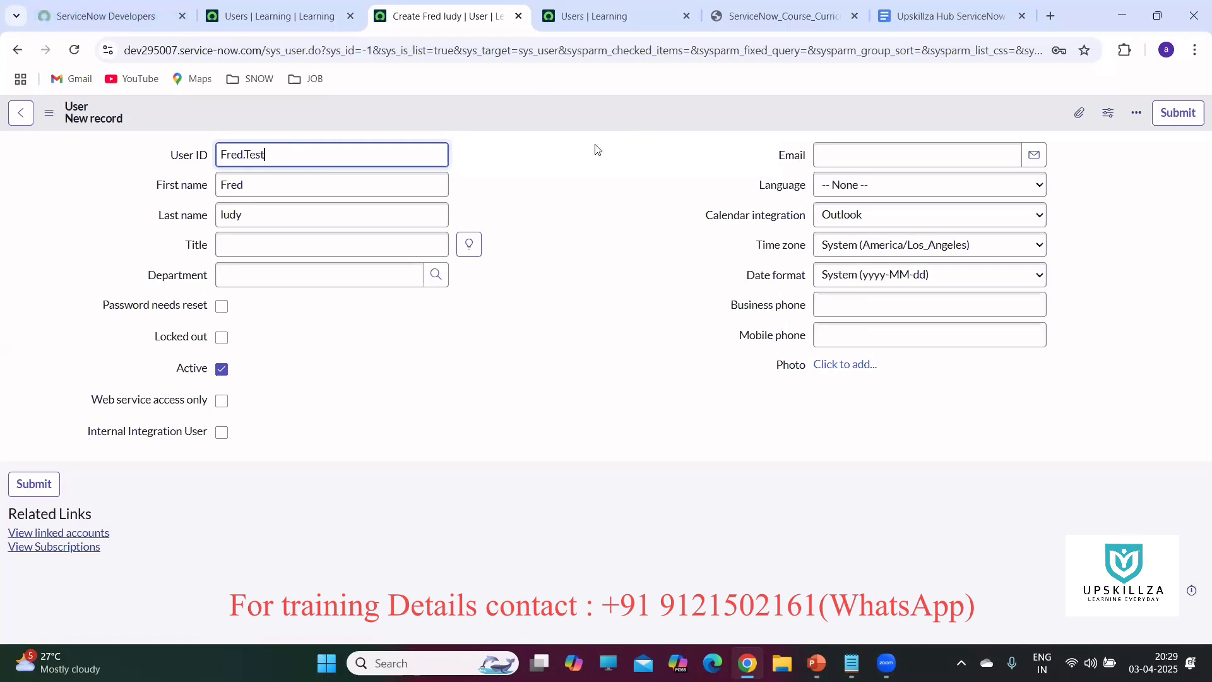
Tick Password needs reset and save the user record.
right_click(550, 111)
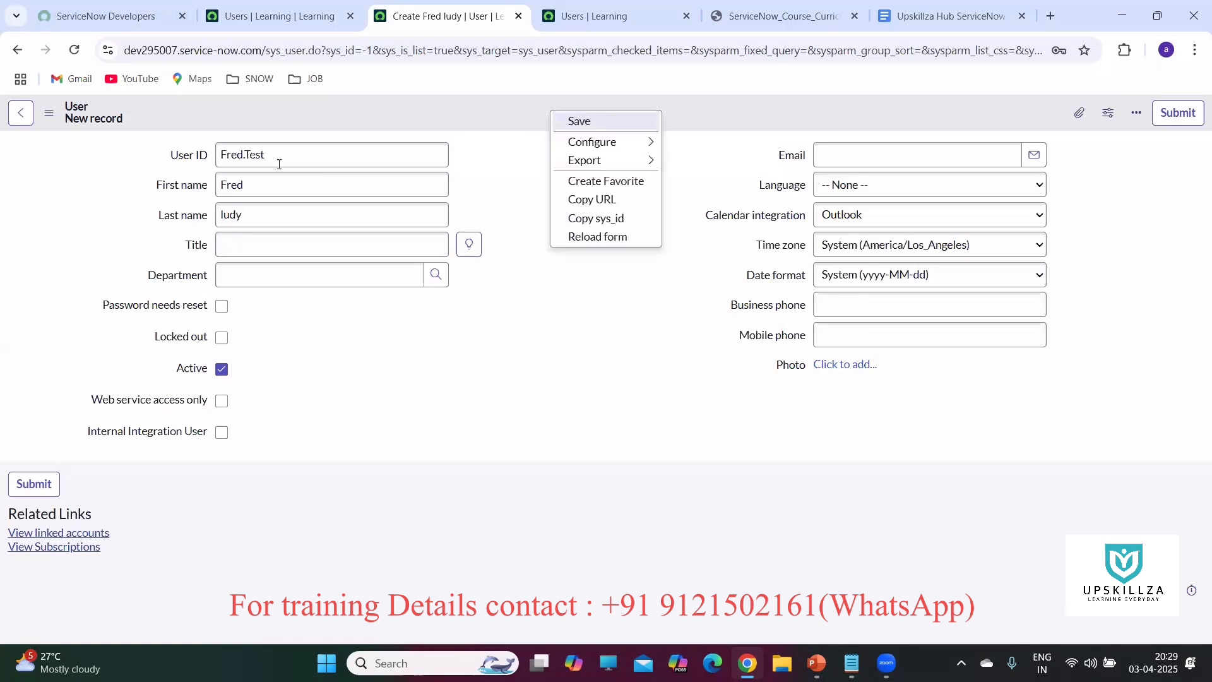
click(221, 307)
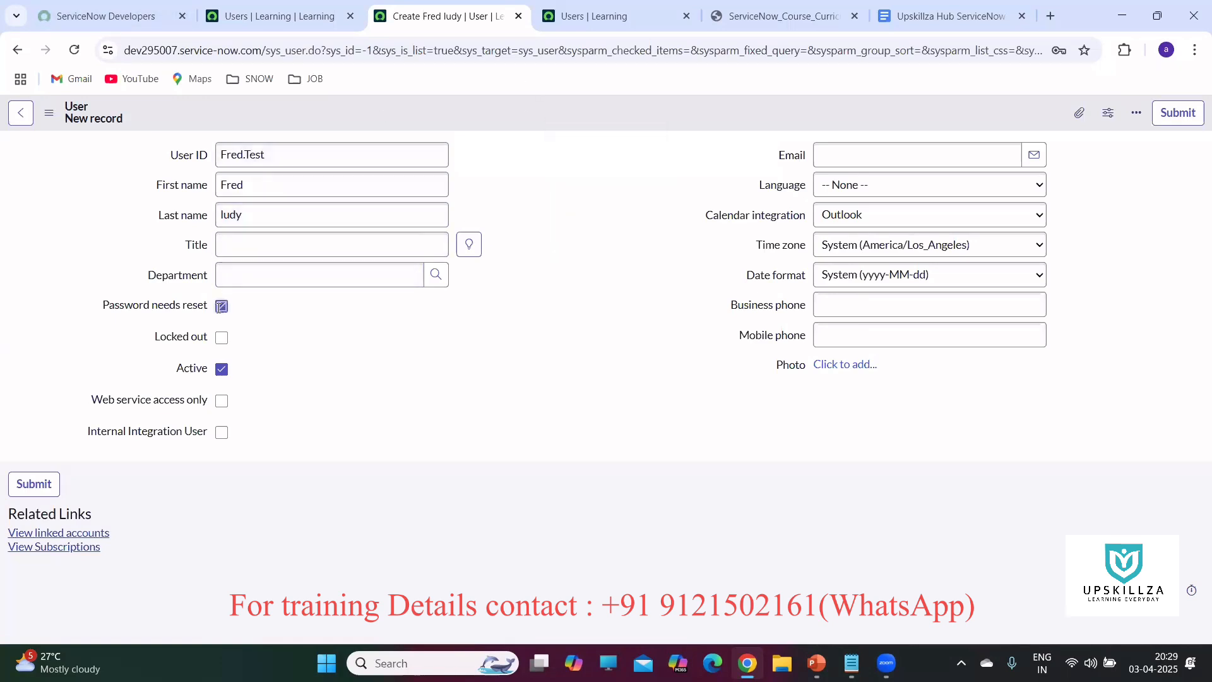
right_click(532, 108)
click(558, 119)
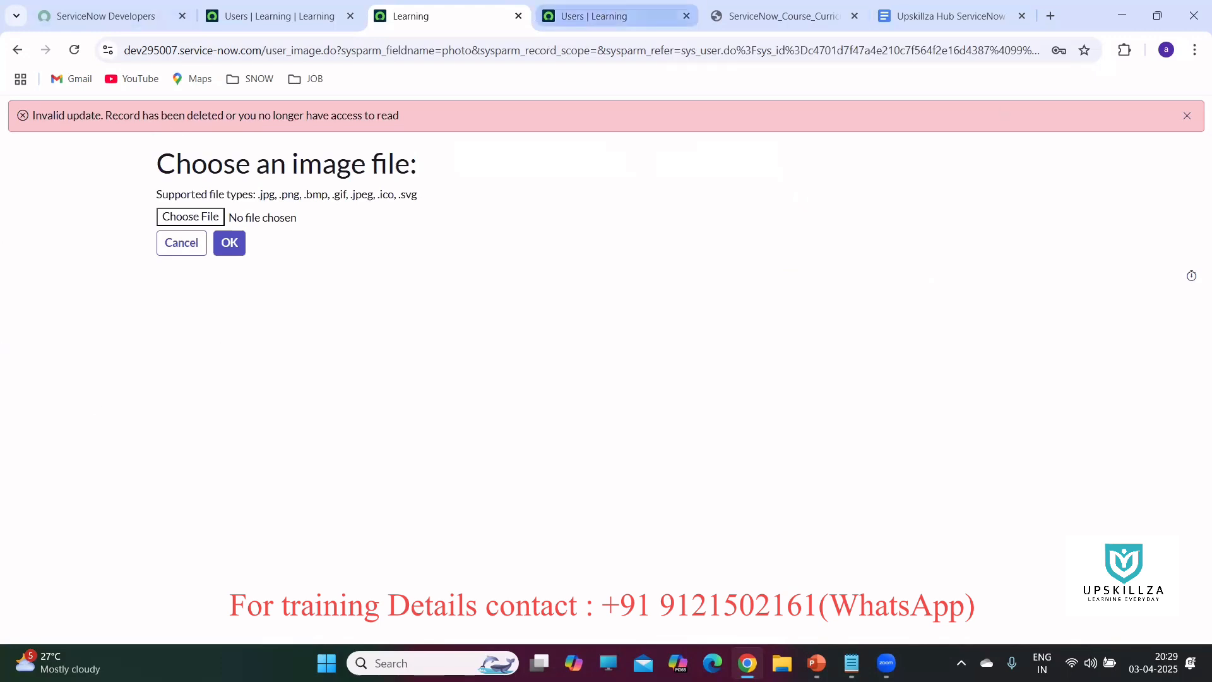
Close the leftover image-upload tab and open the user list with sys_user.LIST.
click(335, 17)
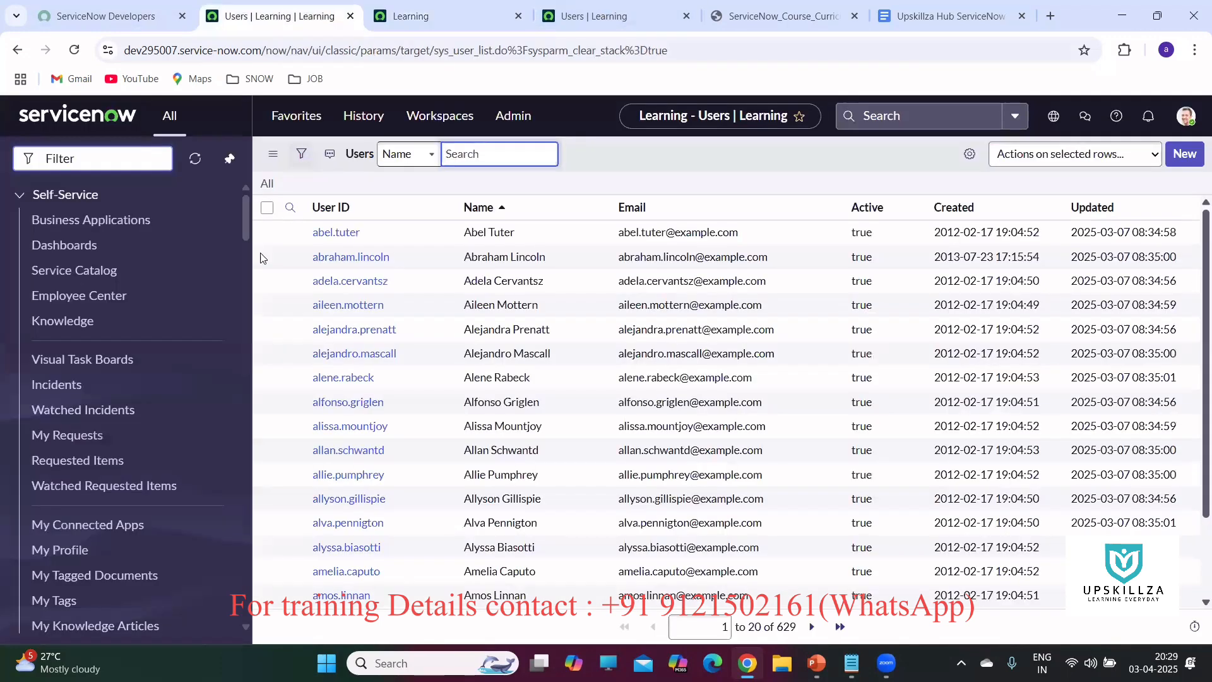
click(503, 8)
click(518, 16)
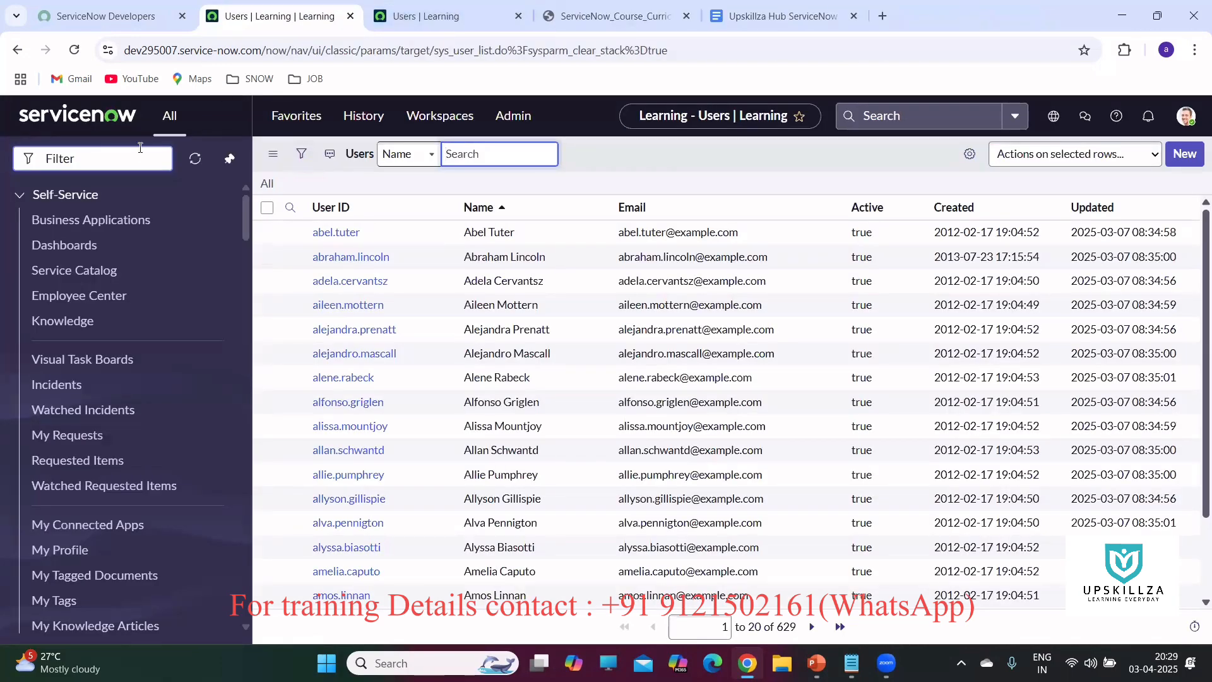
click(118, 159)
text(sys)
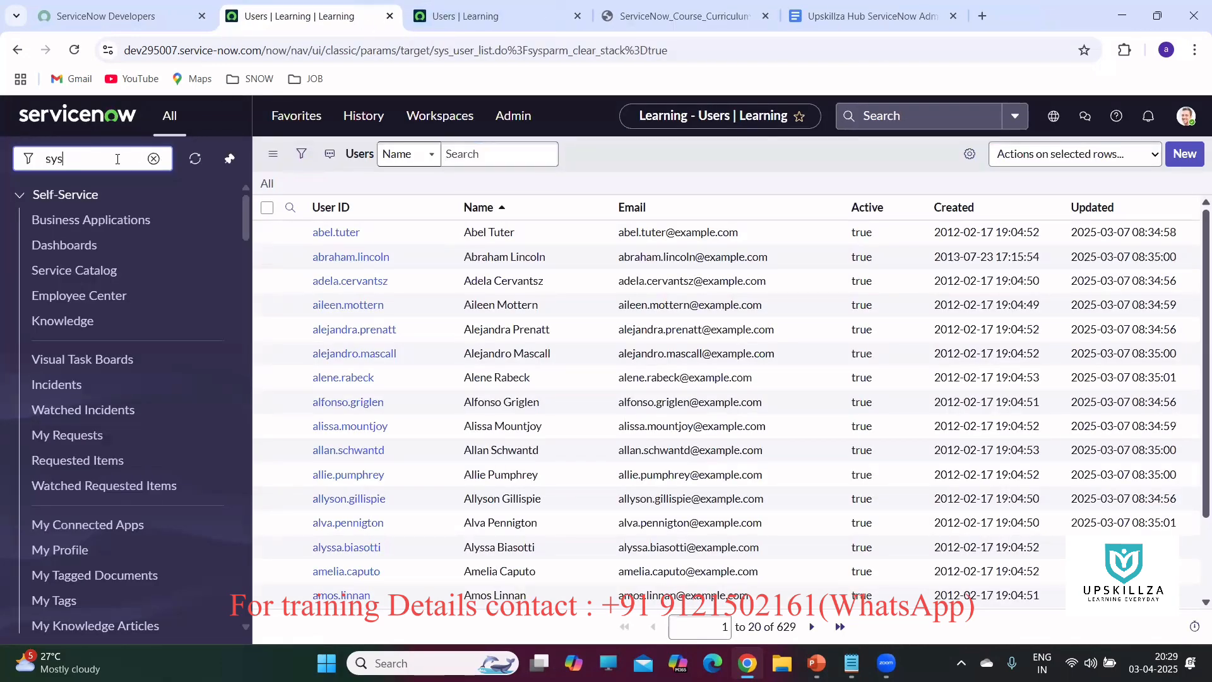
text(_user)
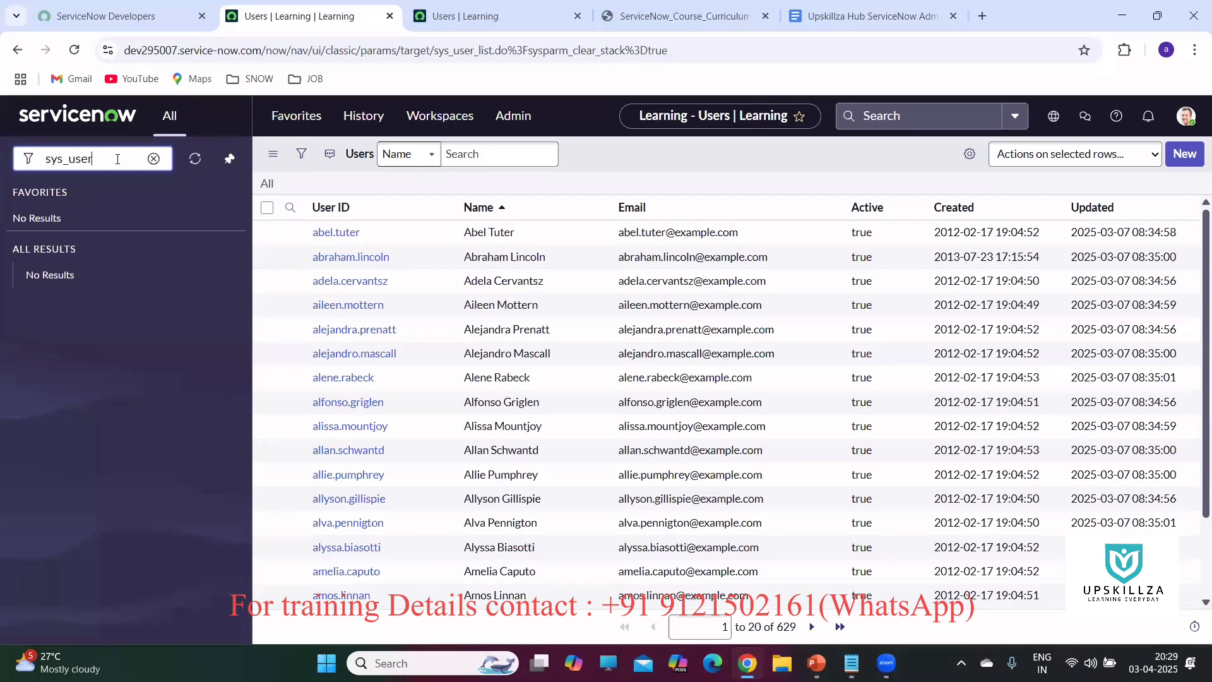
text(.LIST)
key(Return)
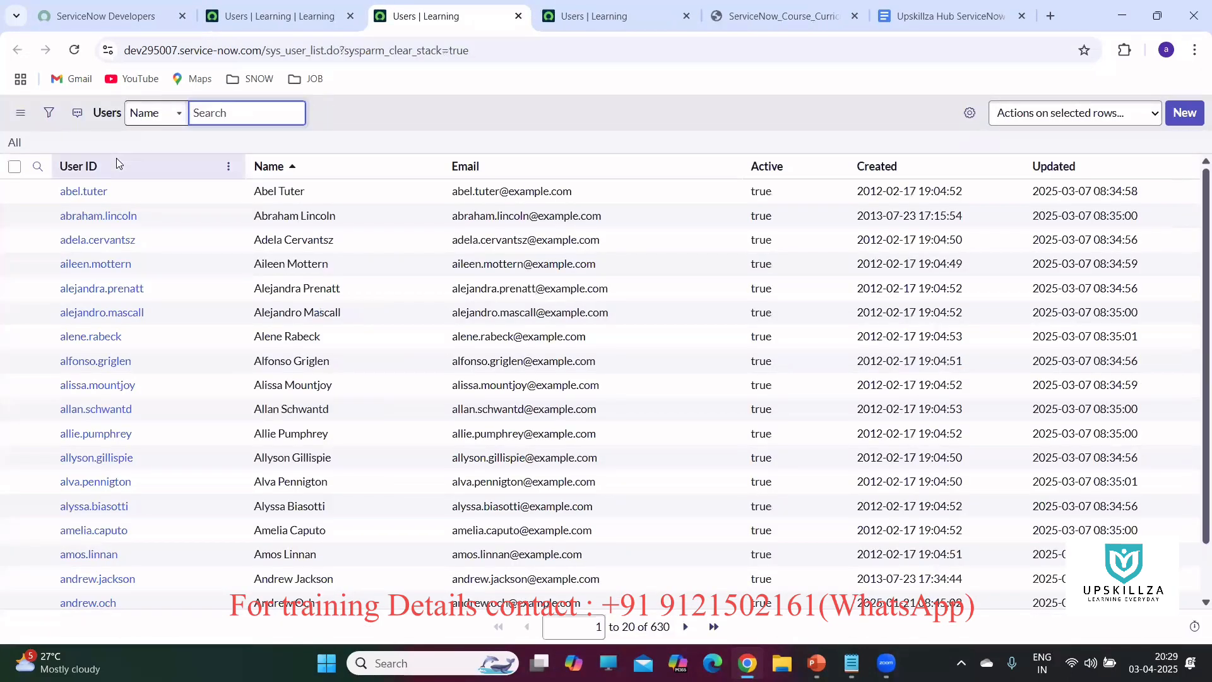
Create a new user with User ID 'test@abc', first name 'test' and last name 'abc'.
click(1185, 113)
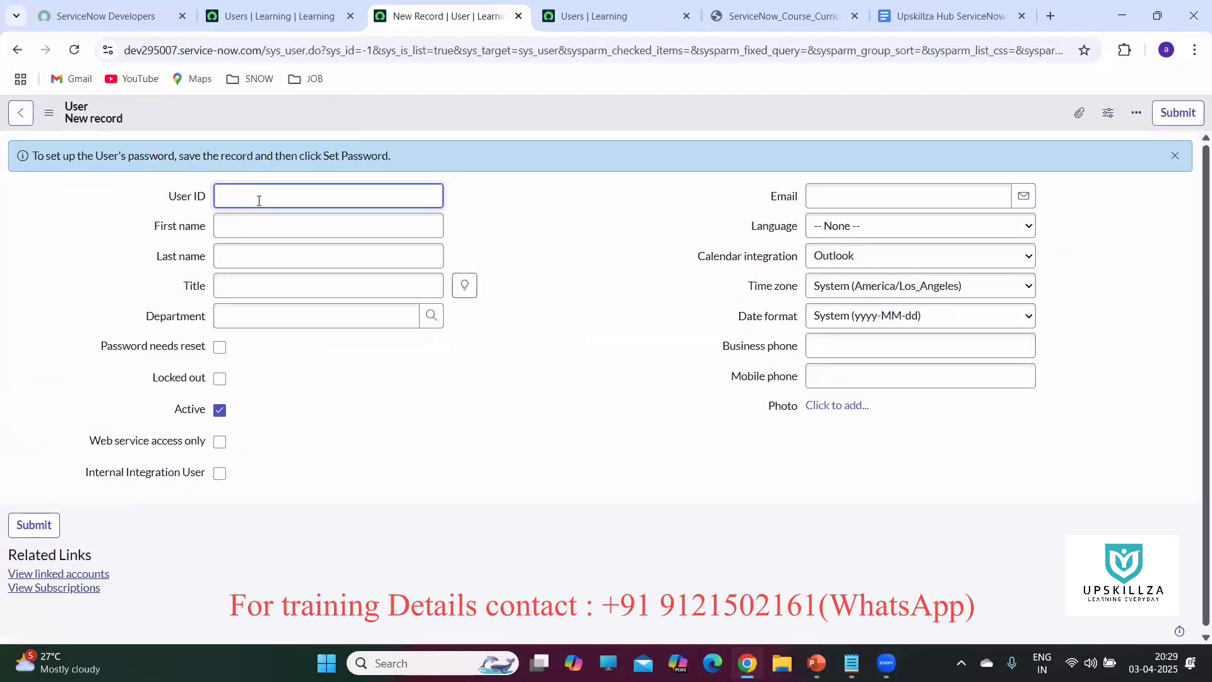
text(test)
text(@abc)
click(271, 231)
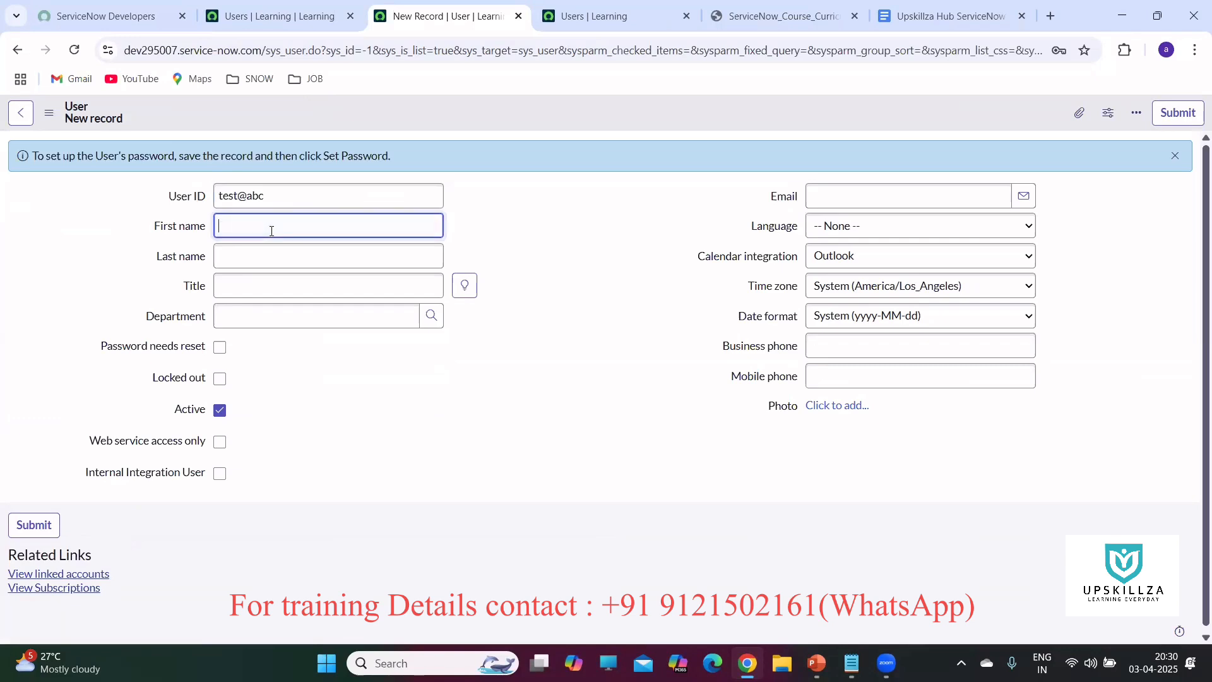
text(test)
click(298, 257)
text(abc)
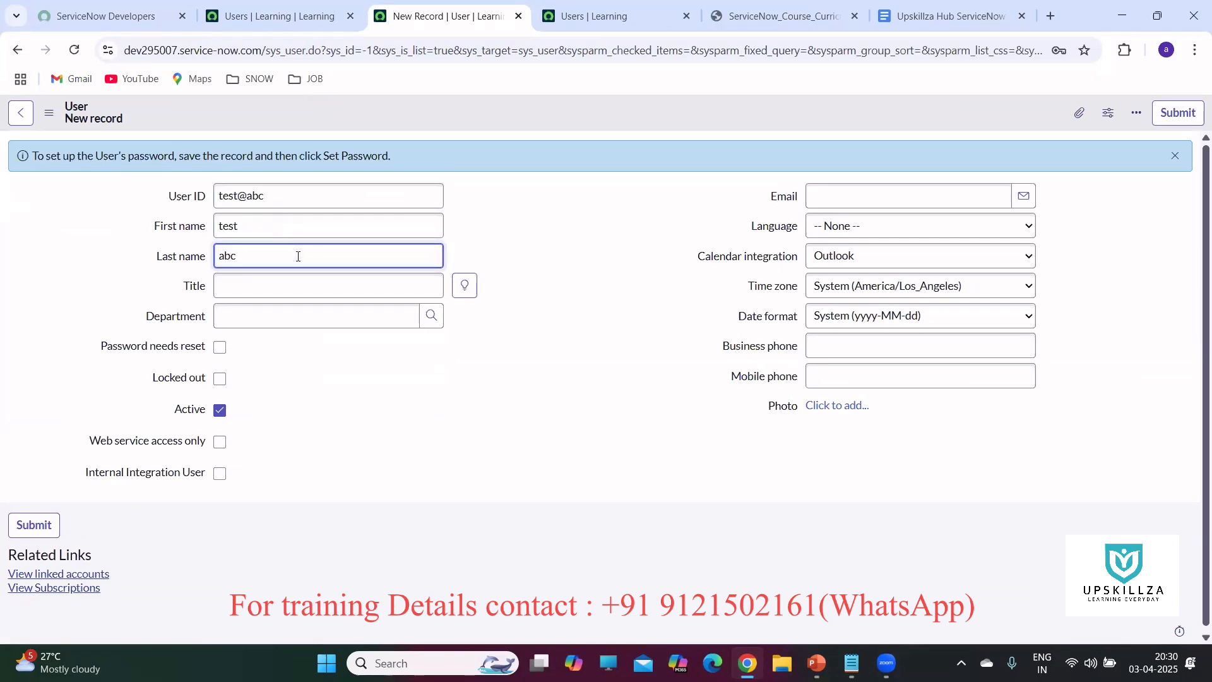
Tick Password needs reset, briefly toggle Locked out on and back off, and bring up the save menu.
click(226, 351)
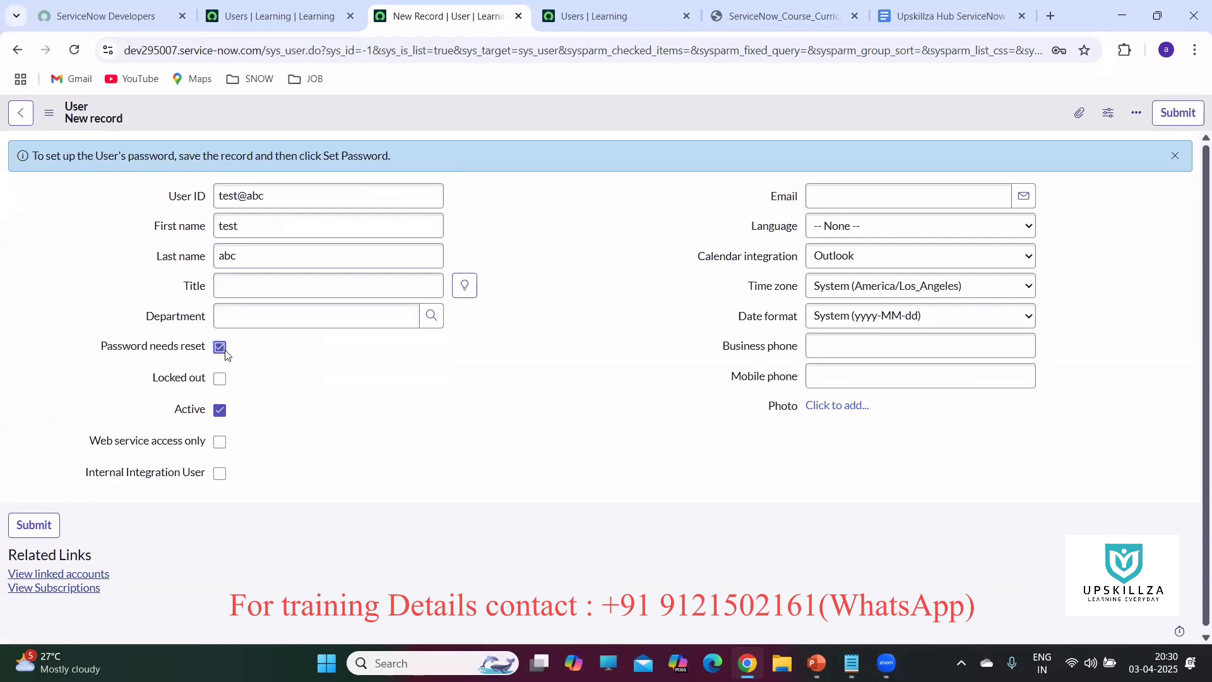
click(1177, 160)
right_click(568, 117)
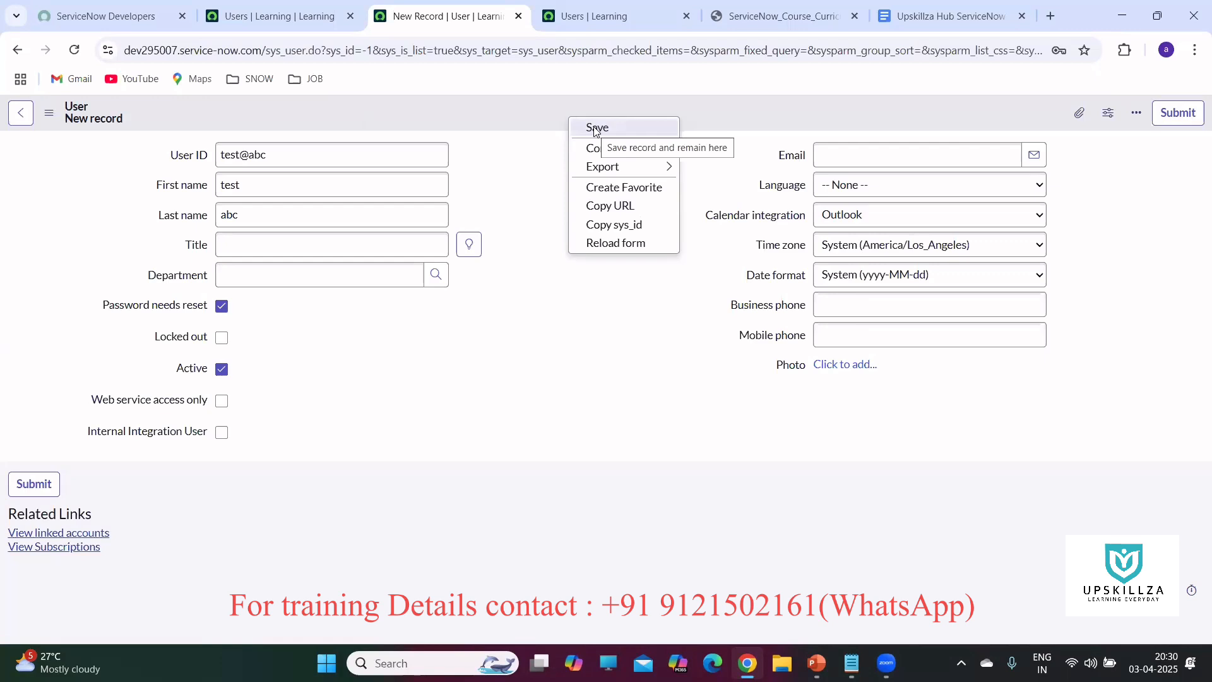
click(222, 339)
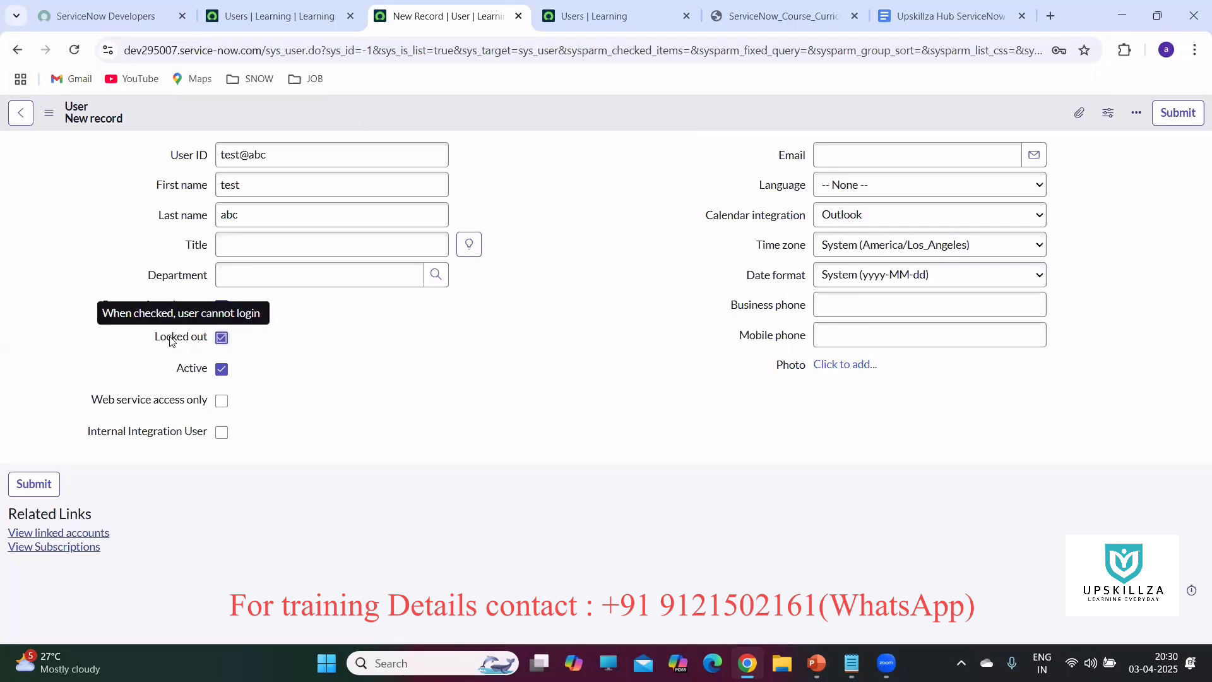
click(219, 341)
right_click(533, 113)
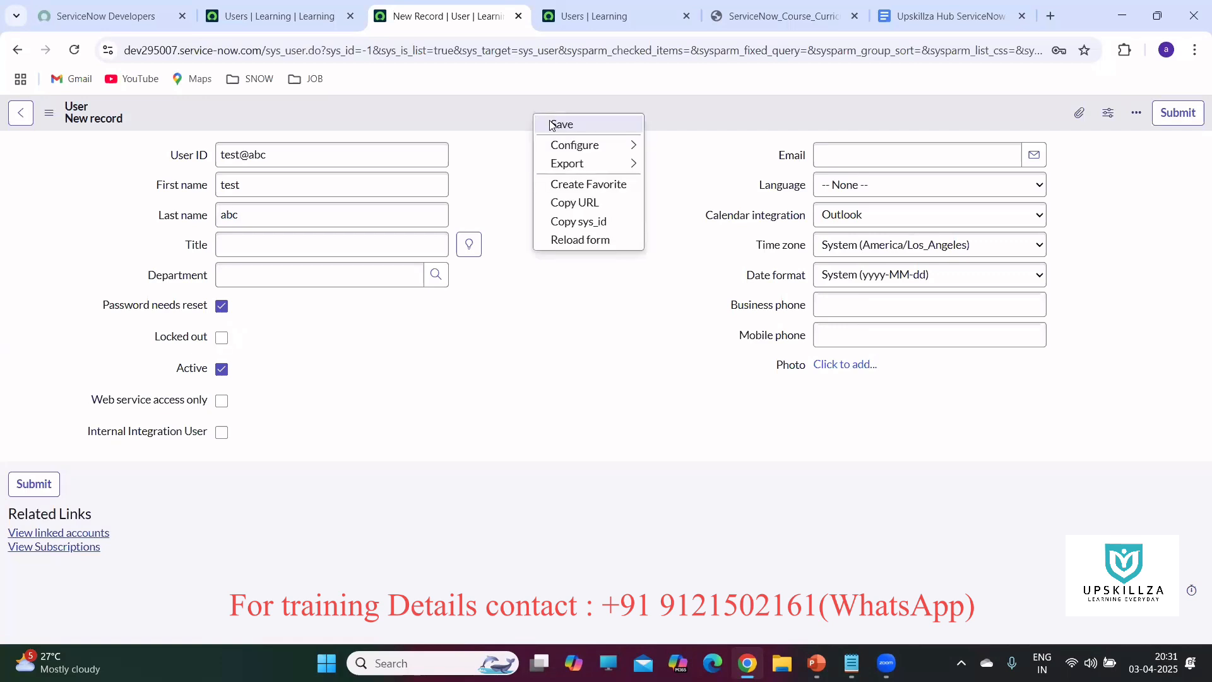
Save the test abc user, close the email-device notice and open its Set Password dialog.
click(554, 125)
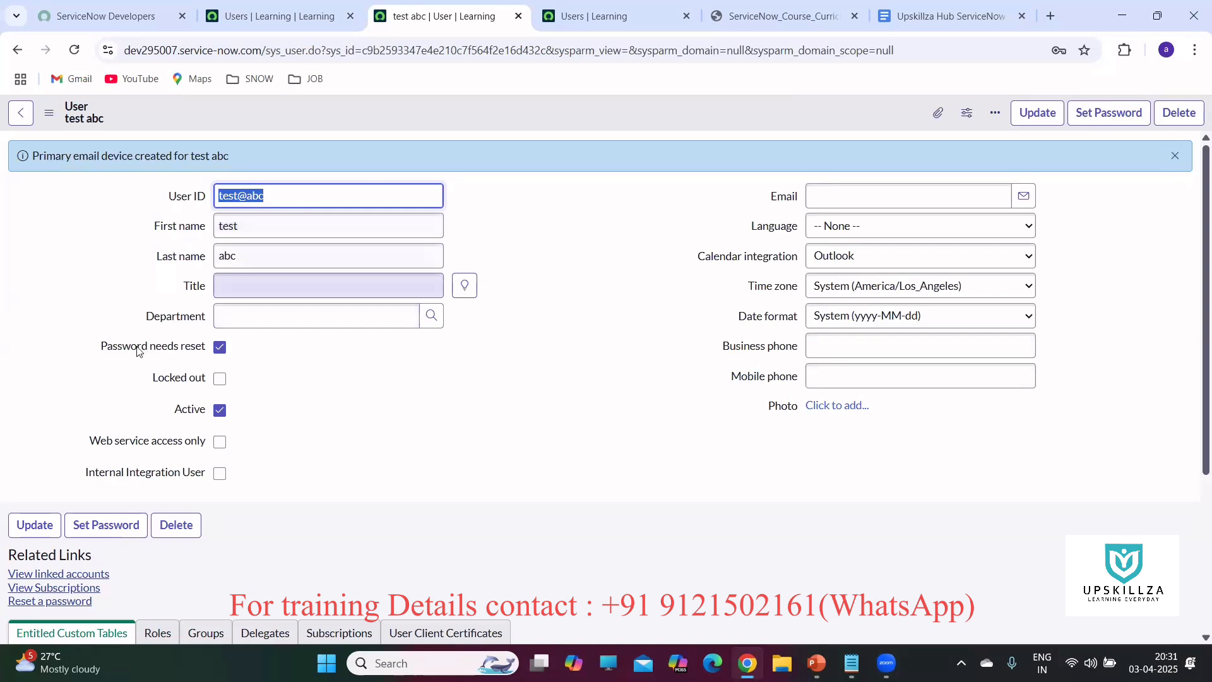
mouse_move(126, 351)
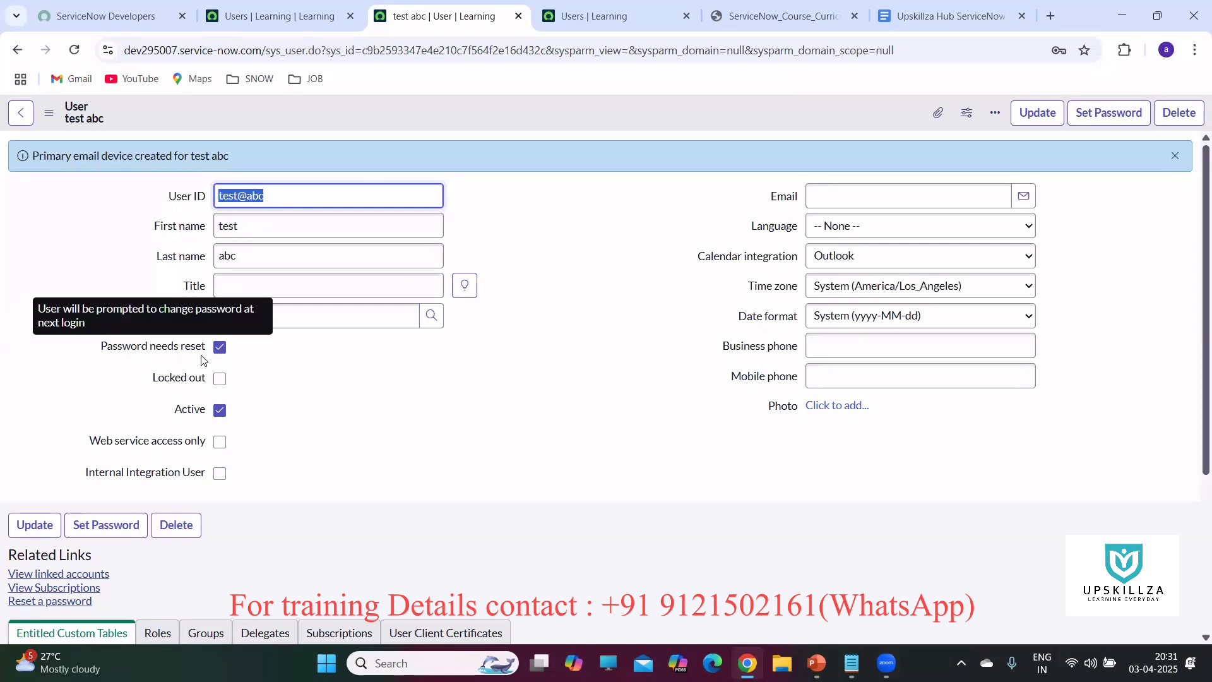
click(1168, 161)
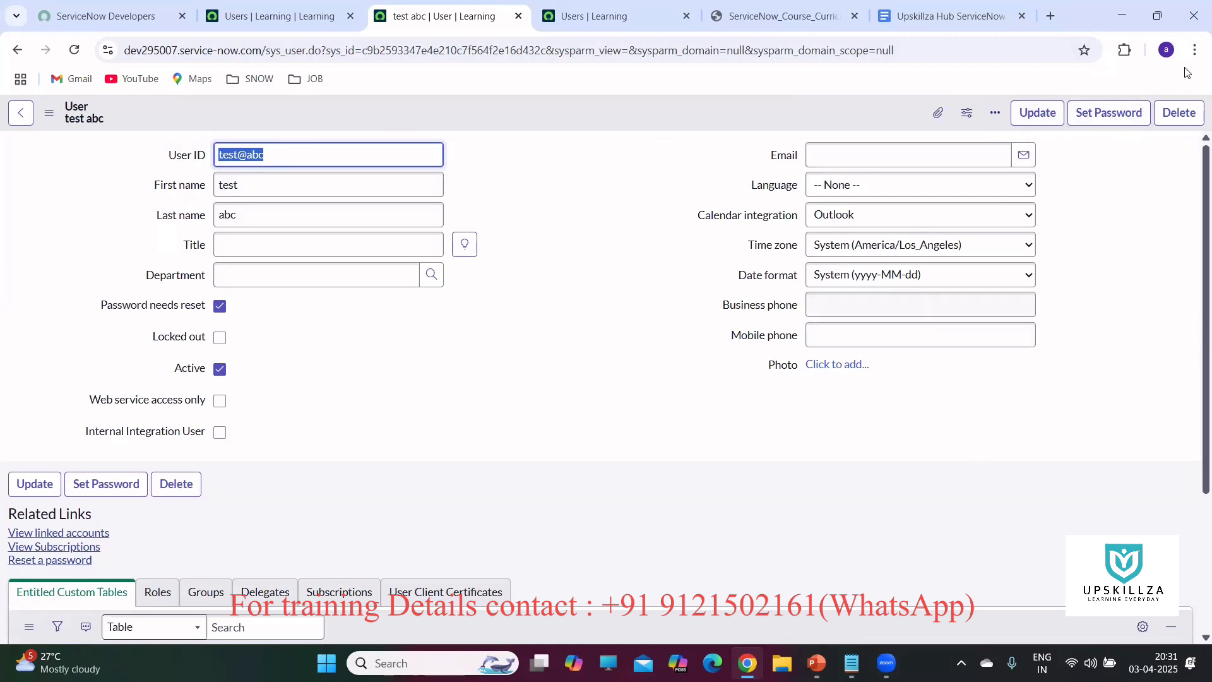
click(1108, 114)
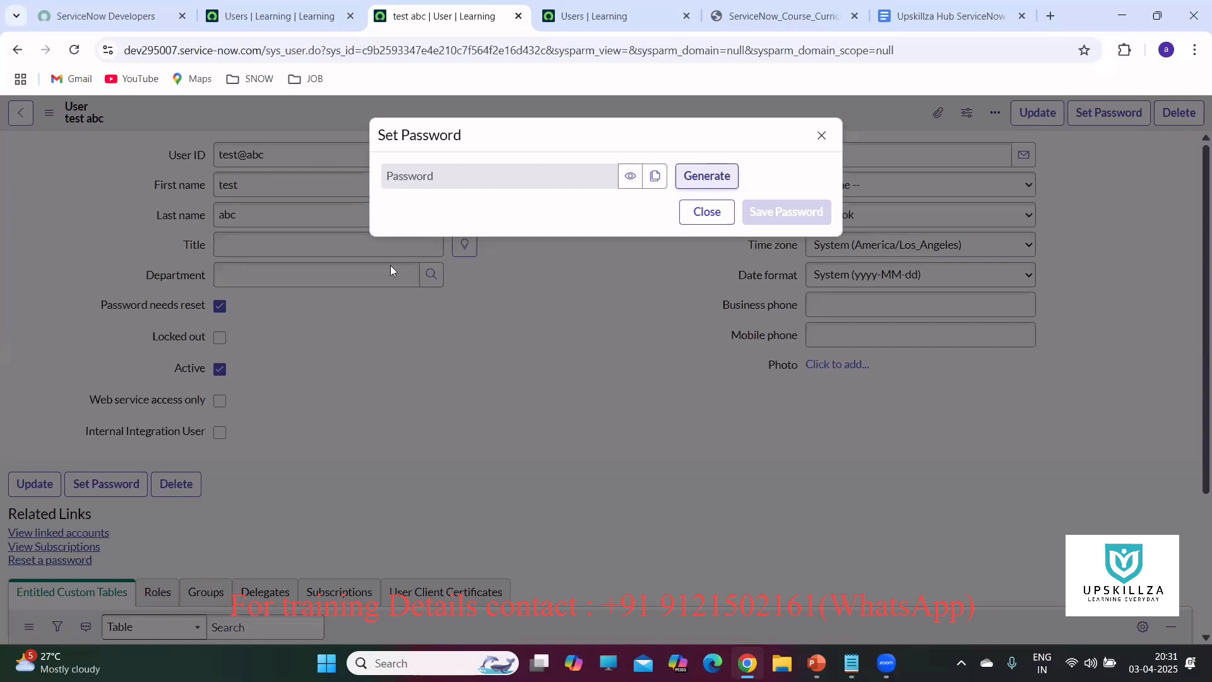
Generate a random password and paste a copy into the Notepad notes.
click(697, 179)
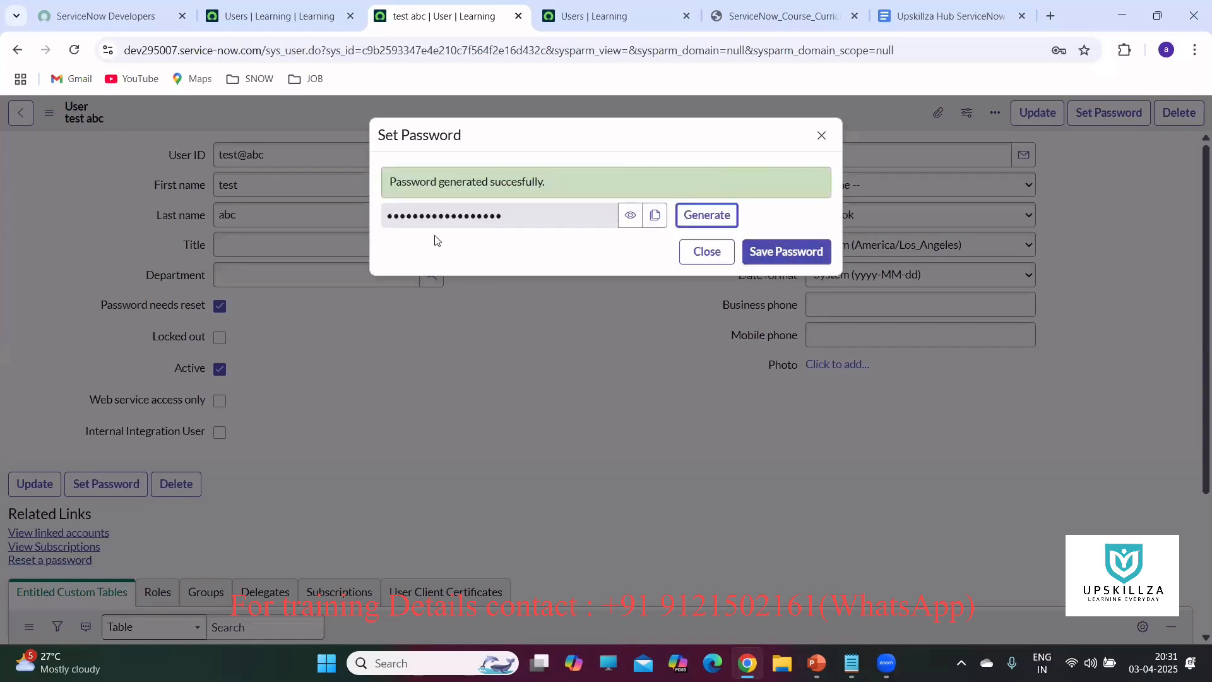
click(656, 218)
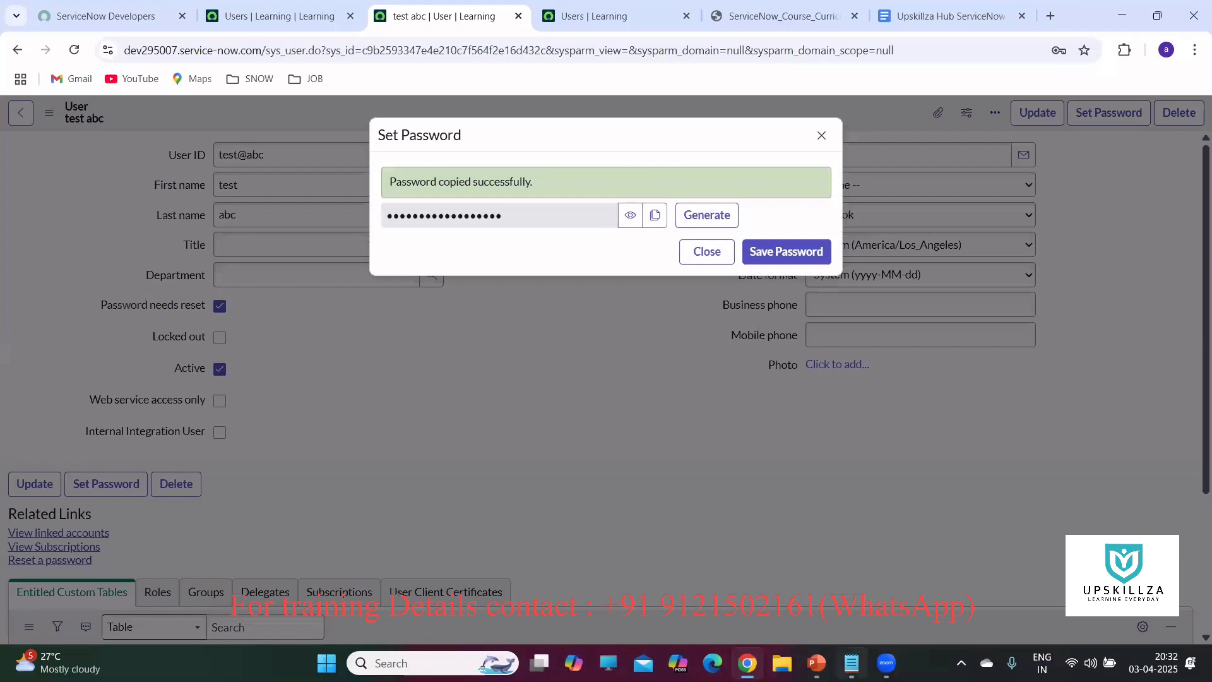
click(852, 662)
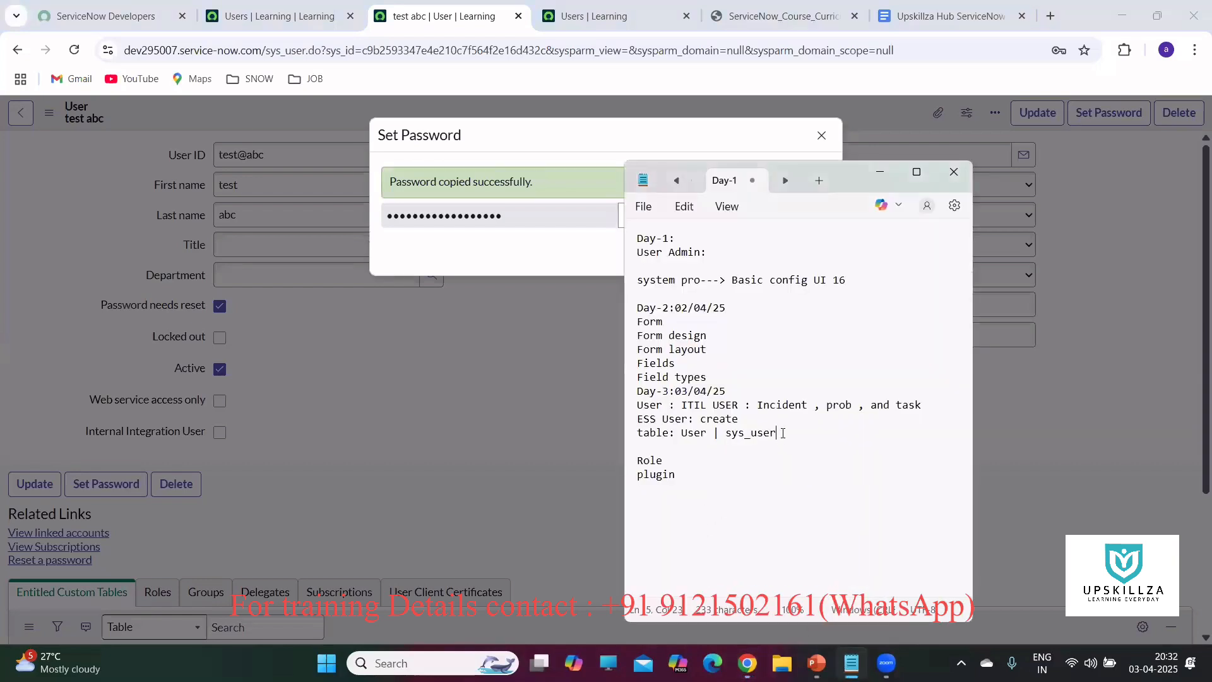
key(Return)
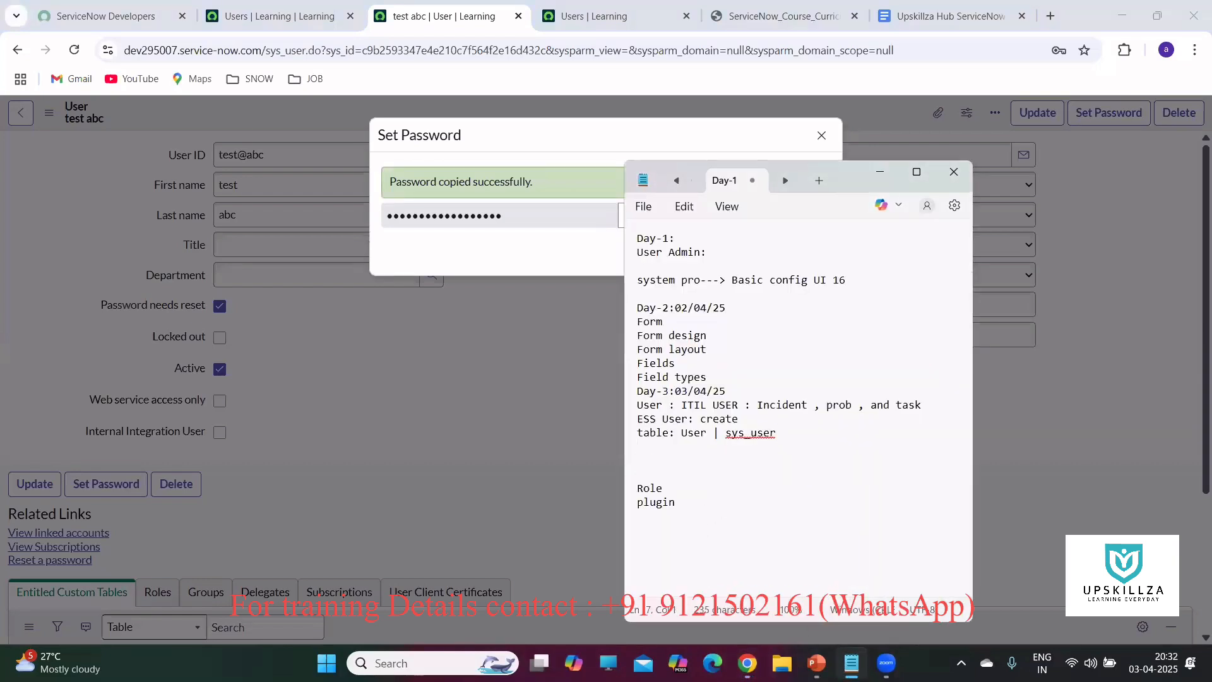
key(ctrl+v)
Save the generated password for the test abc user and open a new browser tab.
click(532, 259)
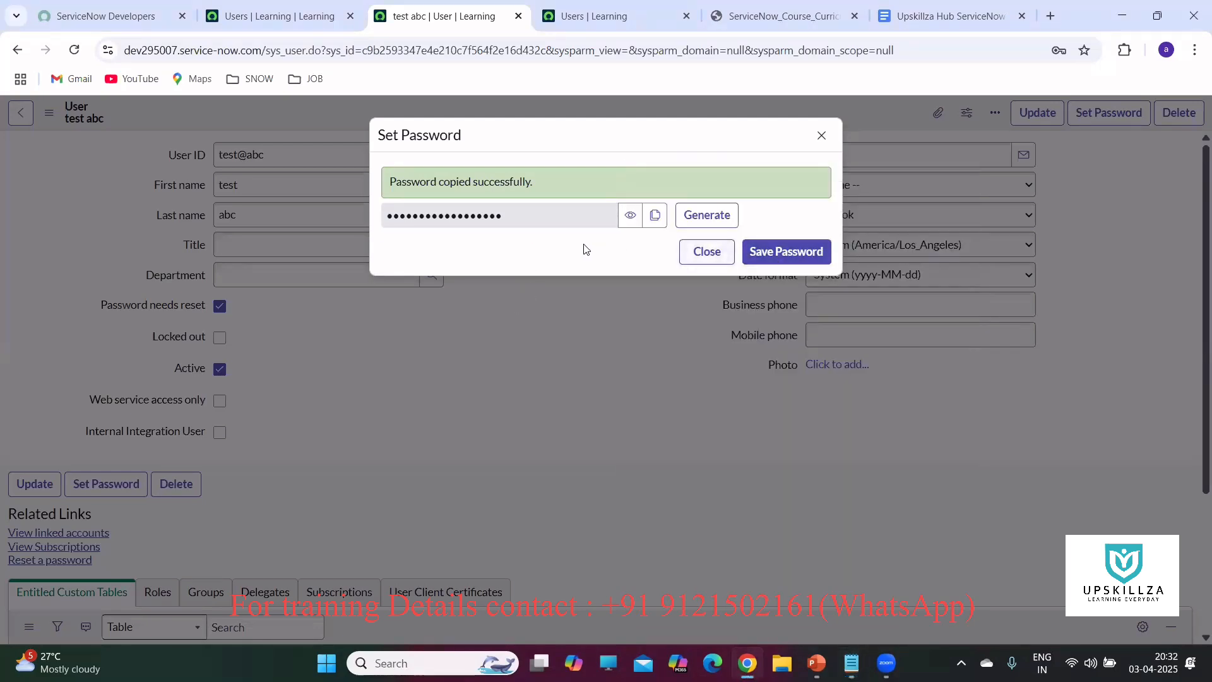
click(769, 257)
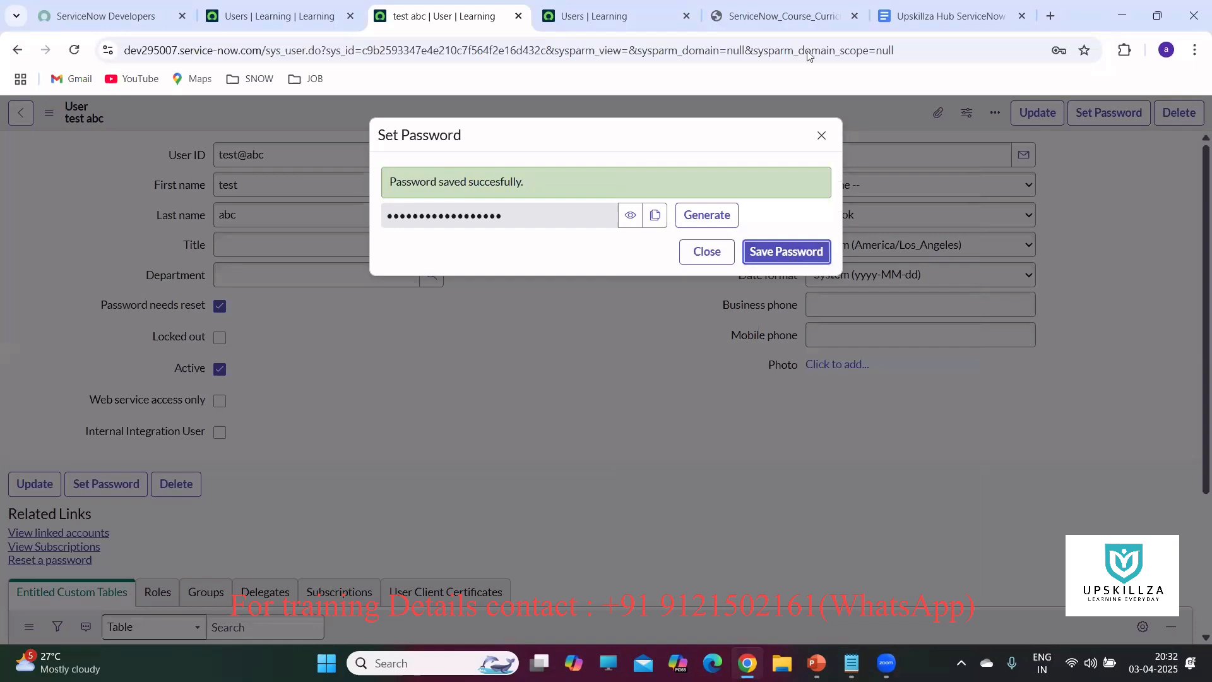
click(1050, 16)
click(1194, 54)
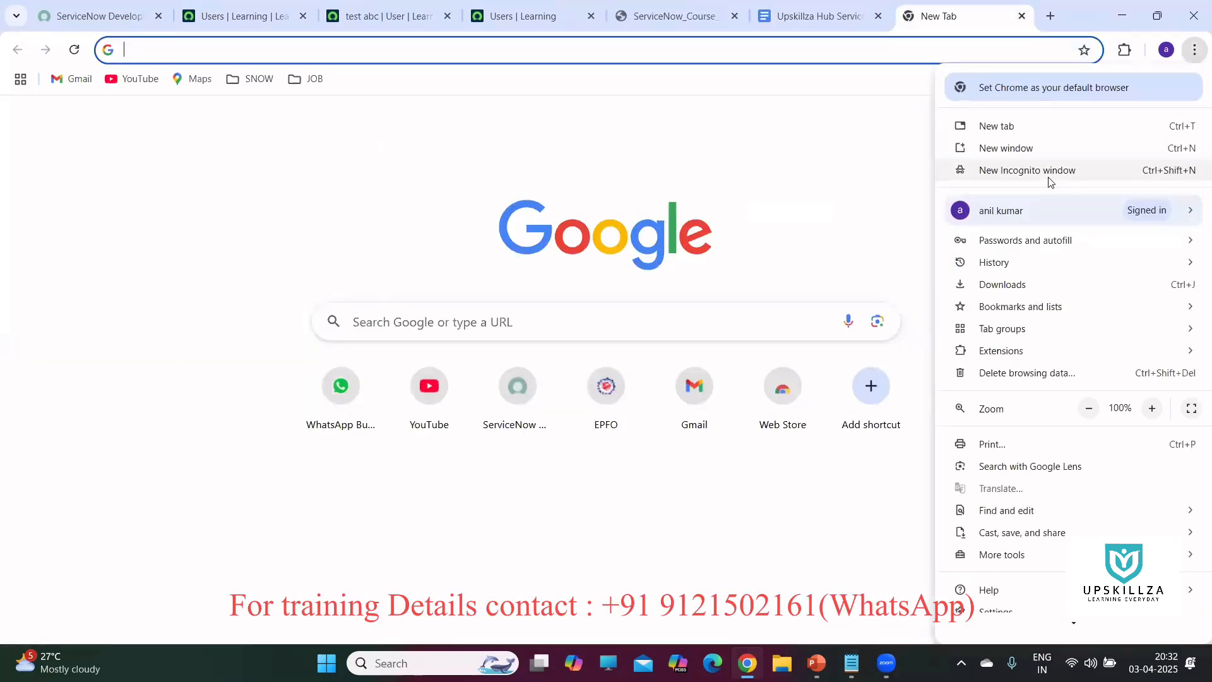
Open a new Incognito window, then return to the Users list tab in the normal window.
click(1051, 178)
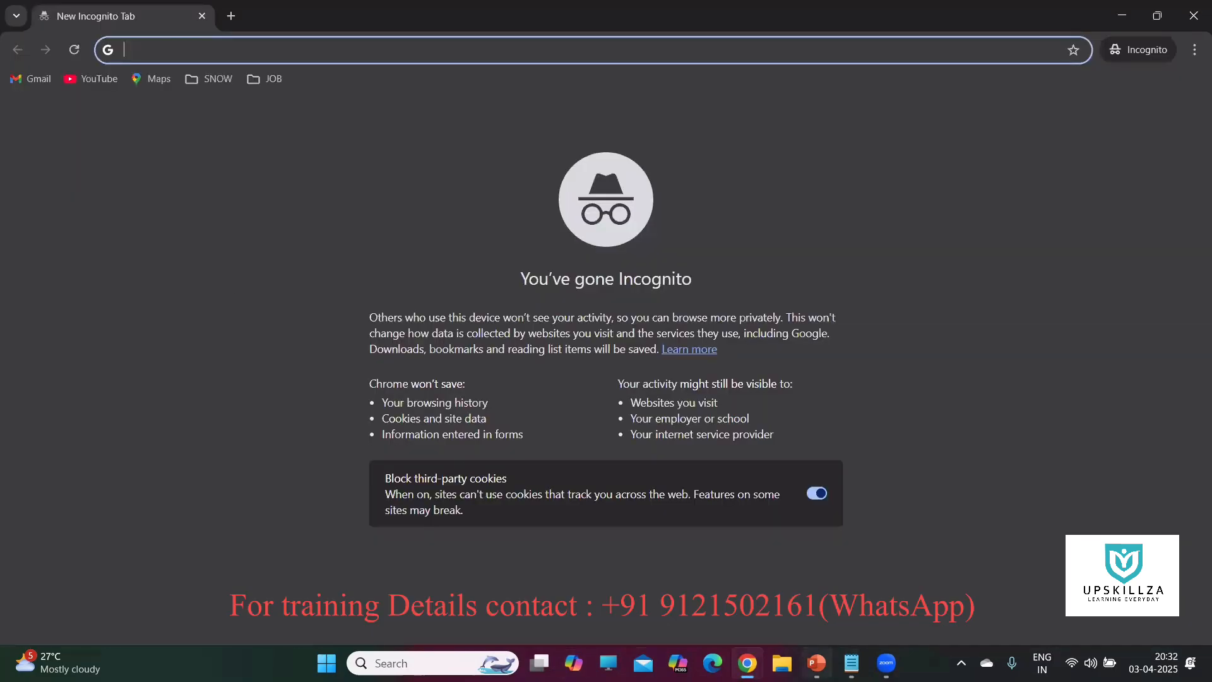
mouse_move(748, 663)
click(692, 577)
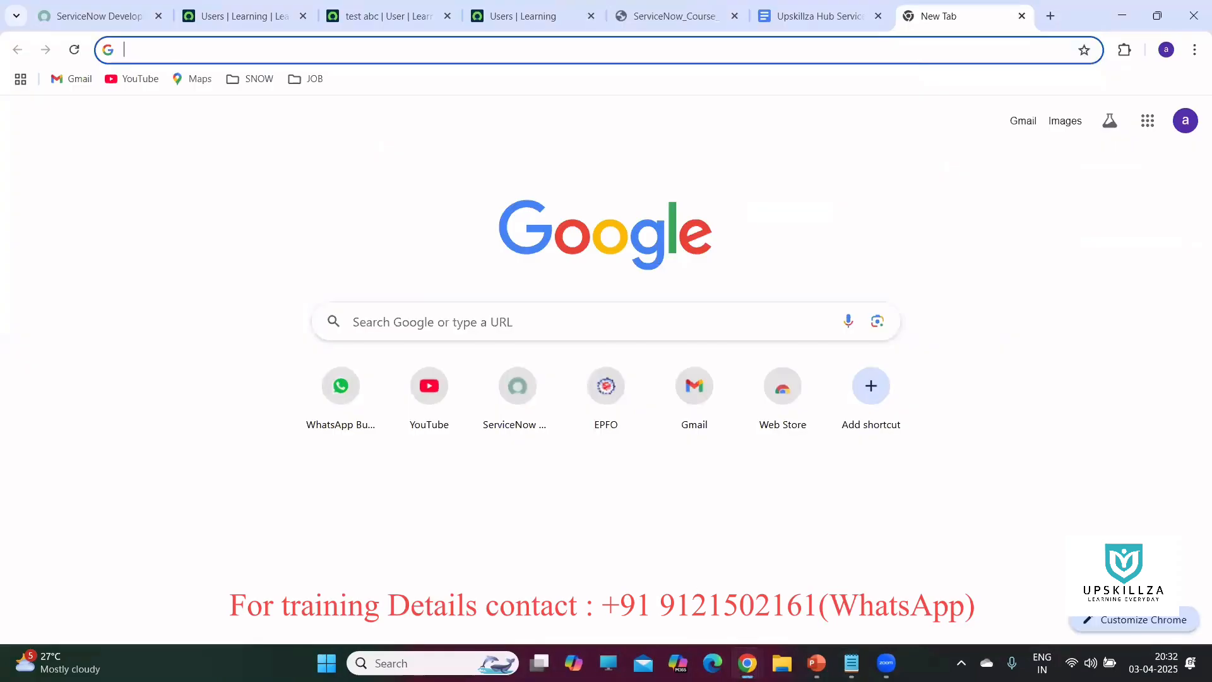
click(694, 14)
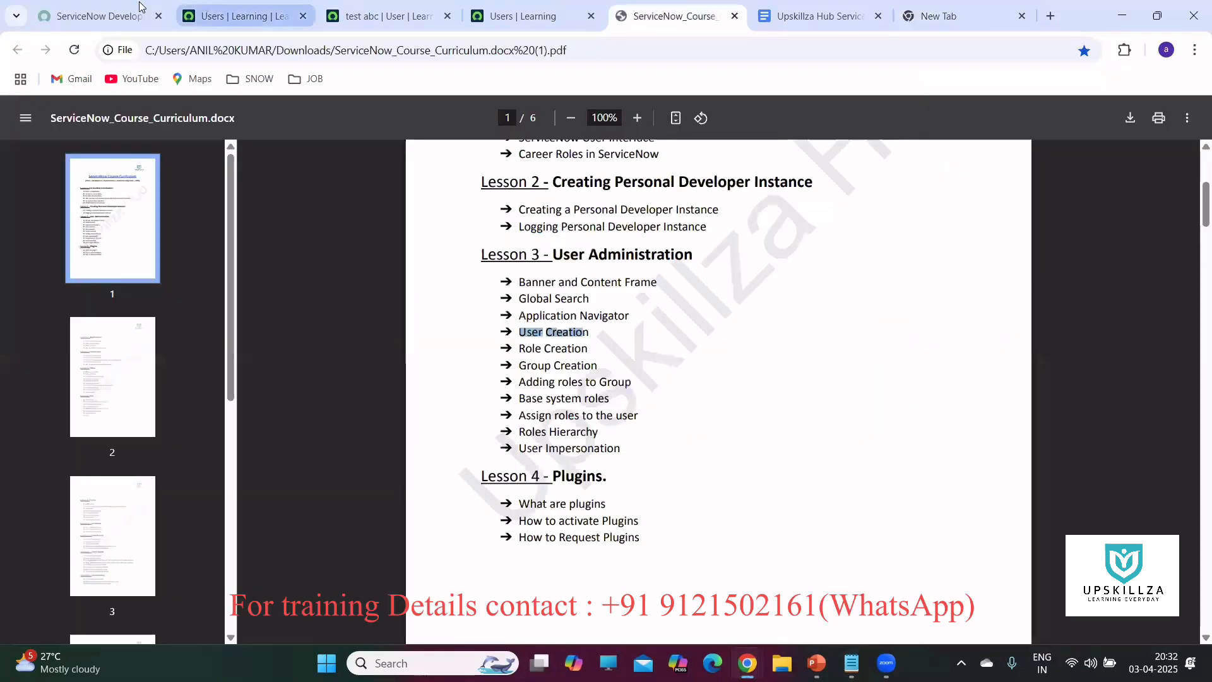
click(223, 17)
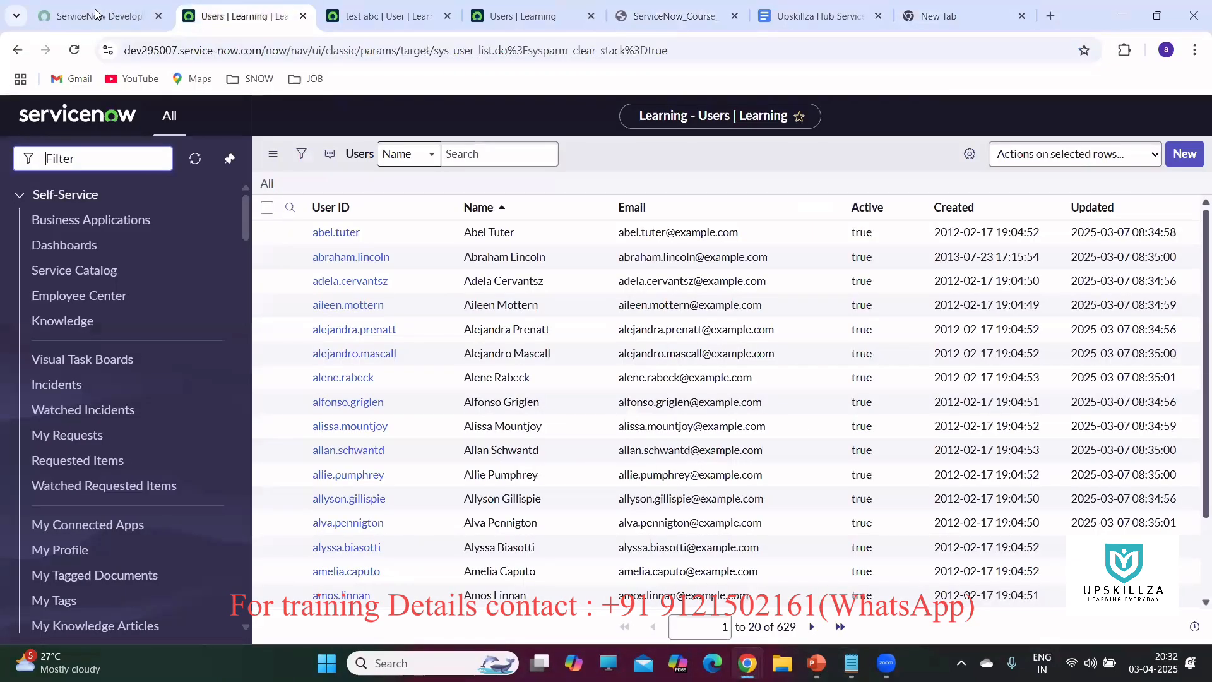
click(98, 15)
click(245, 11)
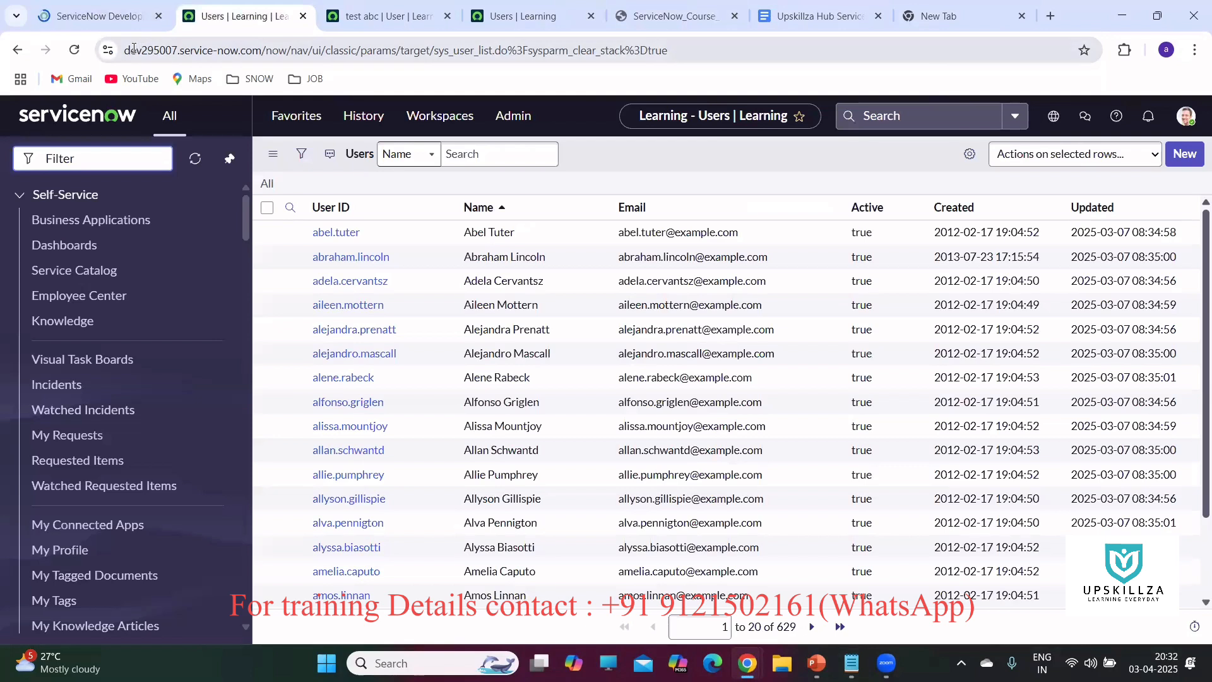
click(234, 47)
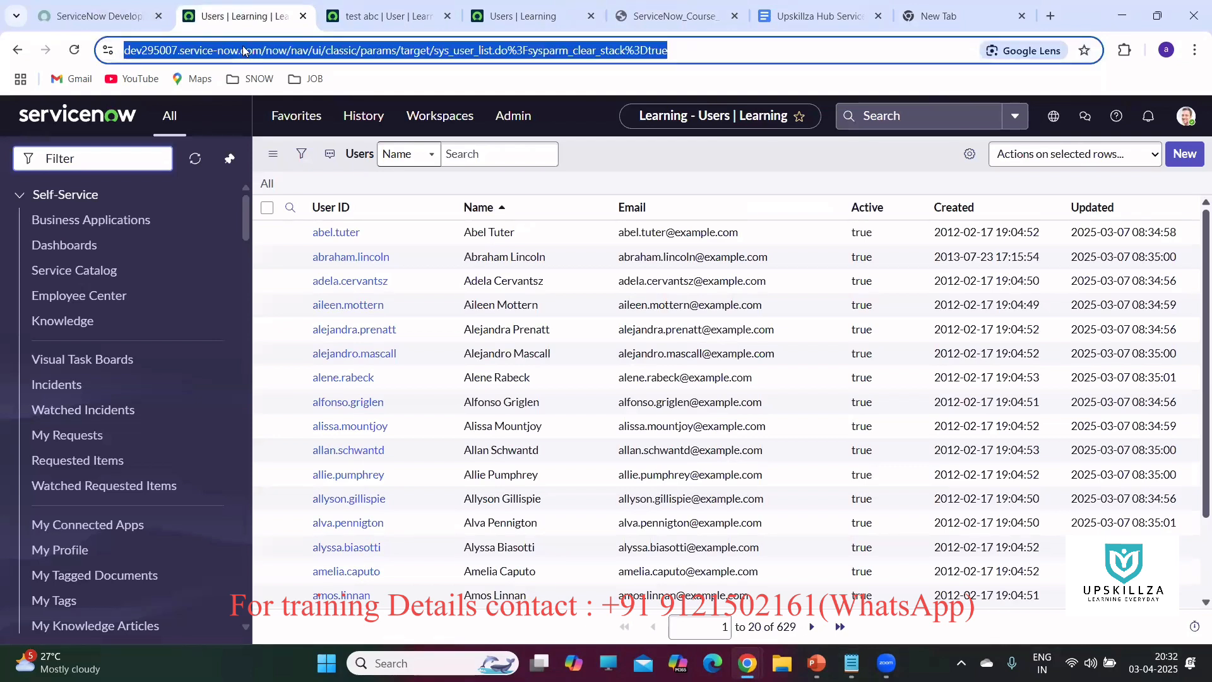
click(304, 52)
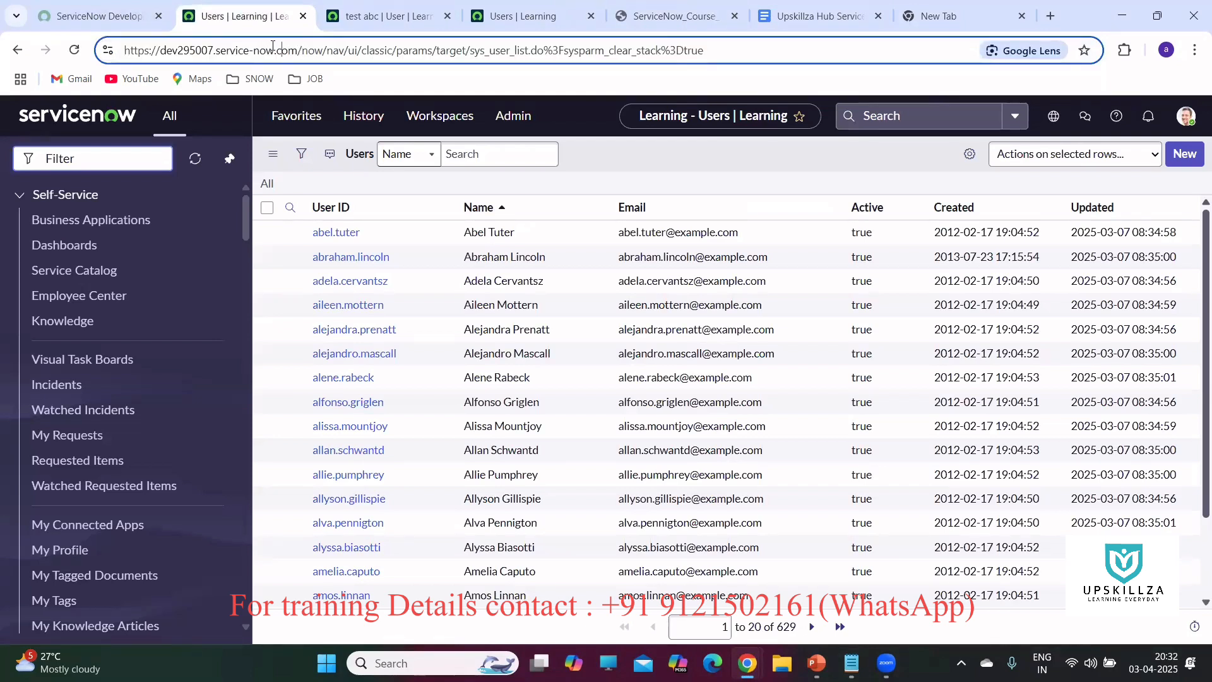
drag(298, 51, 115, 54)
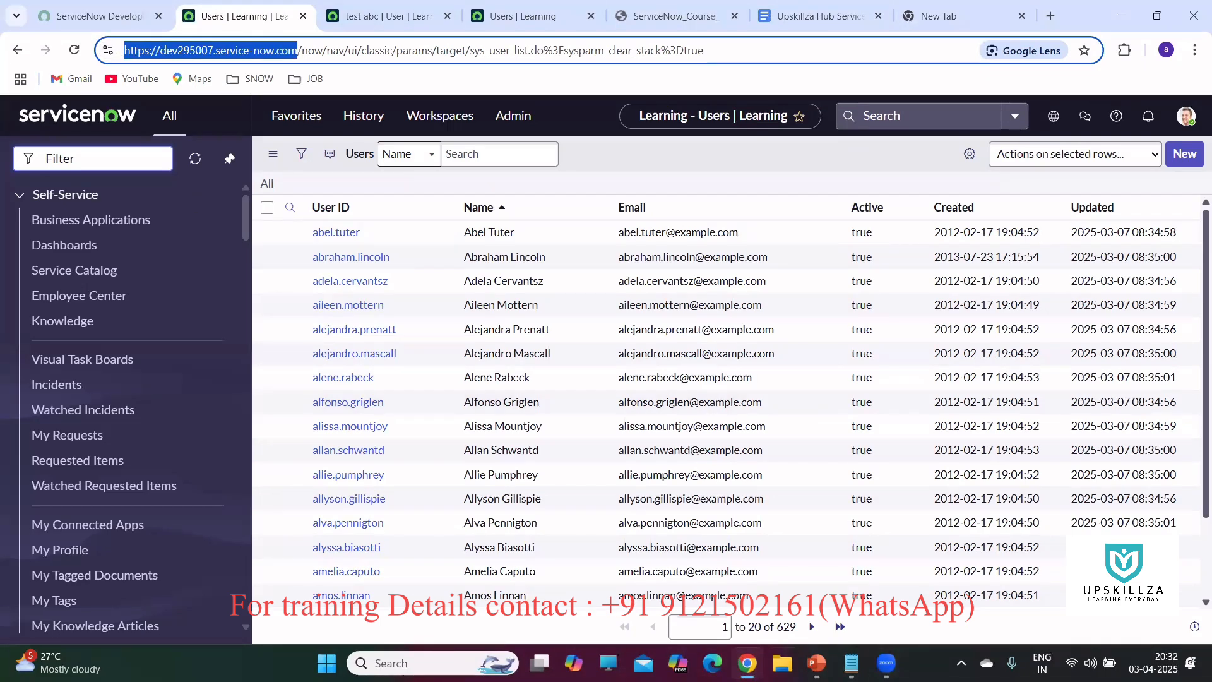
mouse_move(748, 663)
click(835, 584)
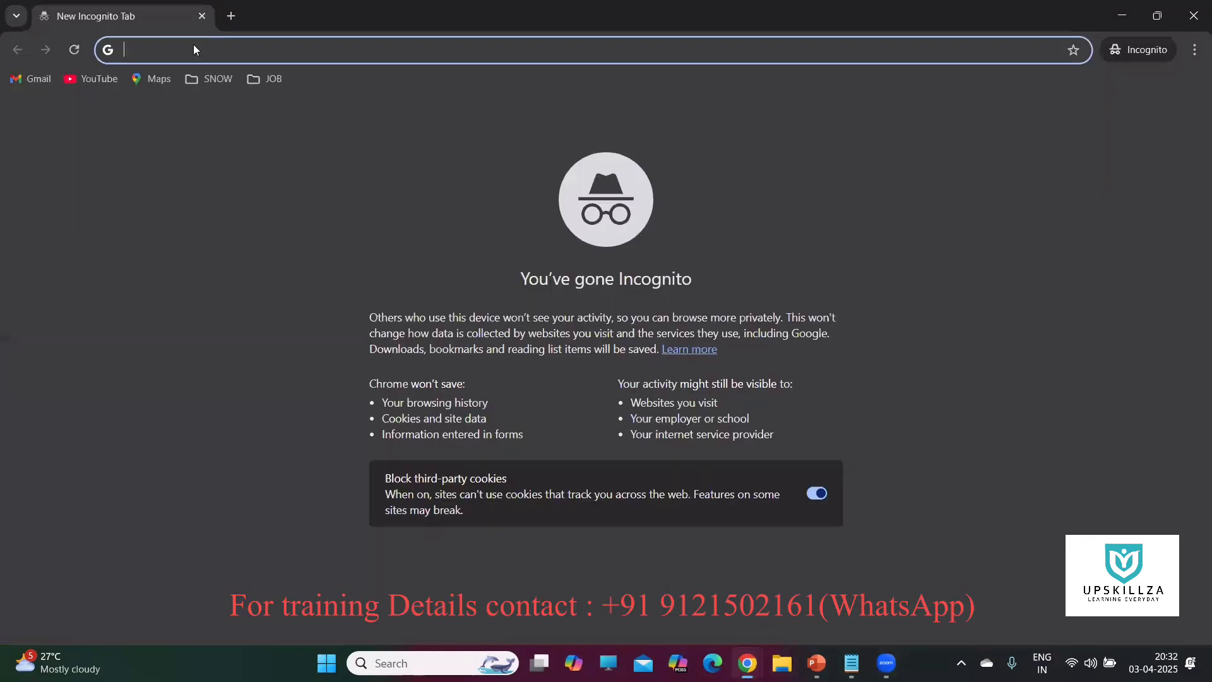
key(ctrl+v)
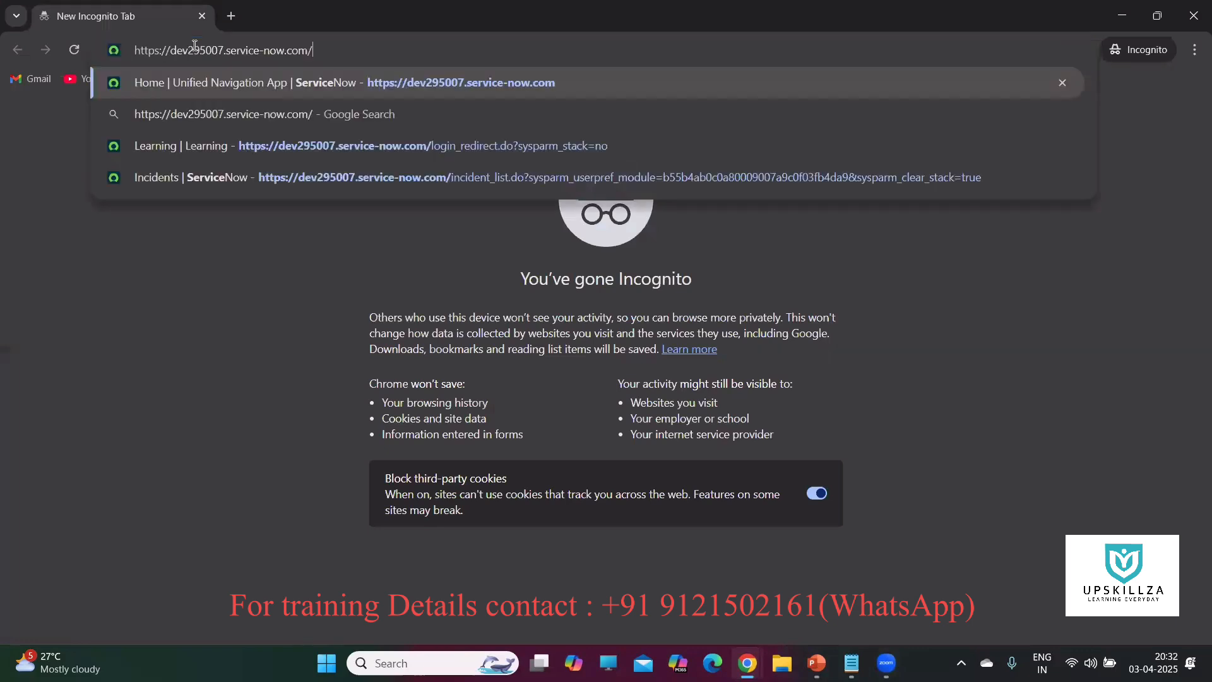
key(Return)
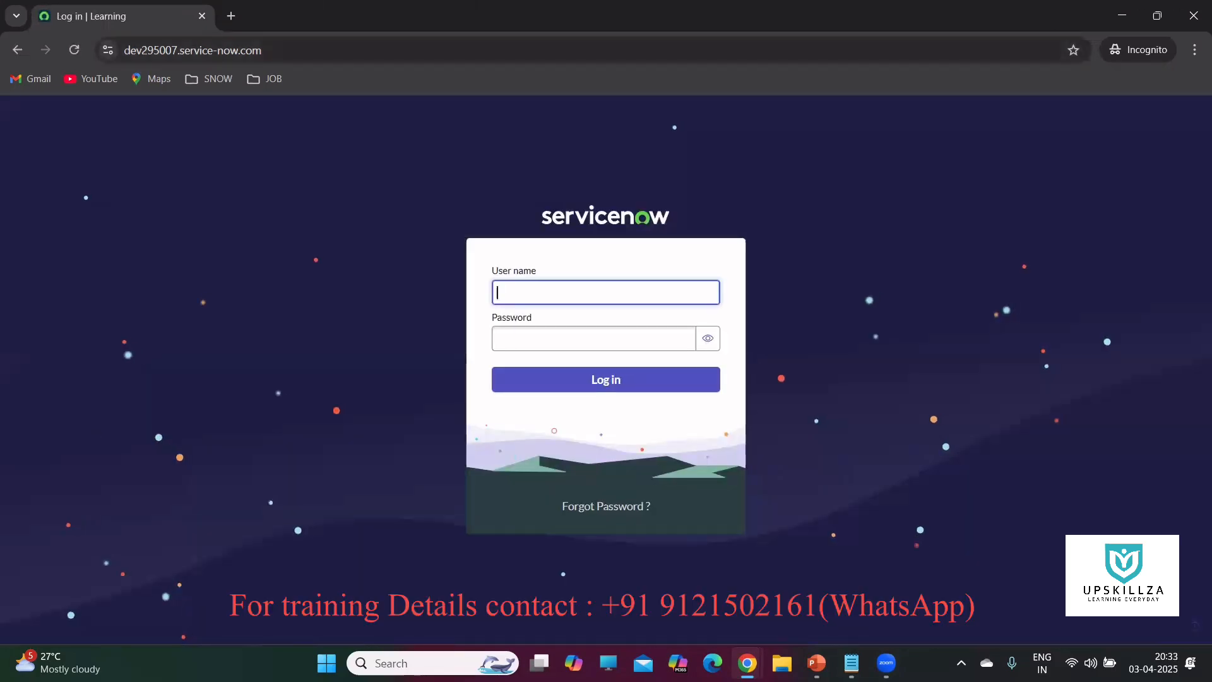
Paste the generated password into the Incognito login, then close the Set Password dialog.
click(585, 335)
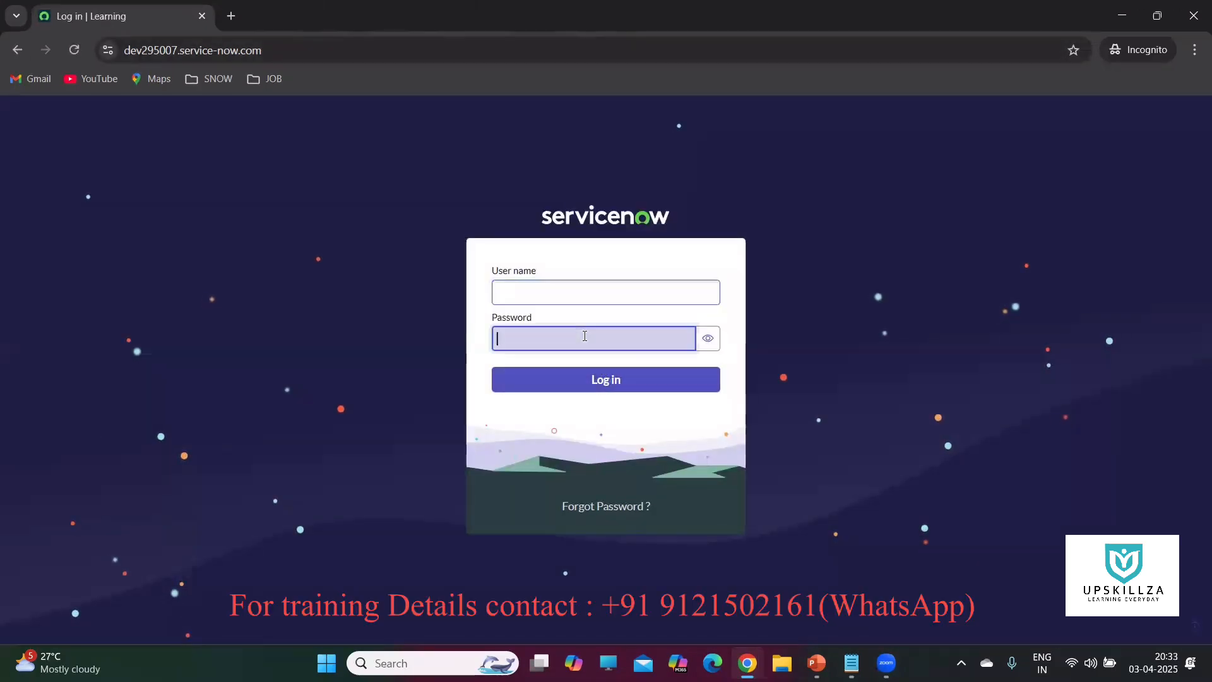
right_click(585, 335)
click(616, 465)
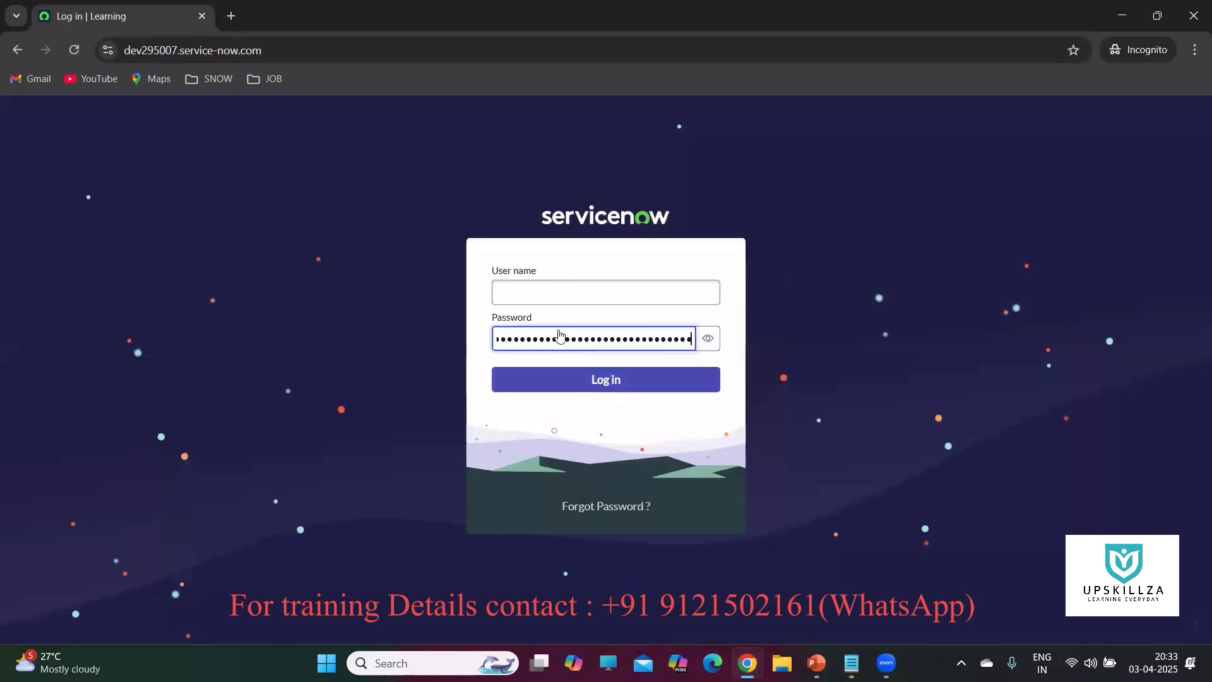
mouse_move(748, 663)
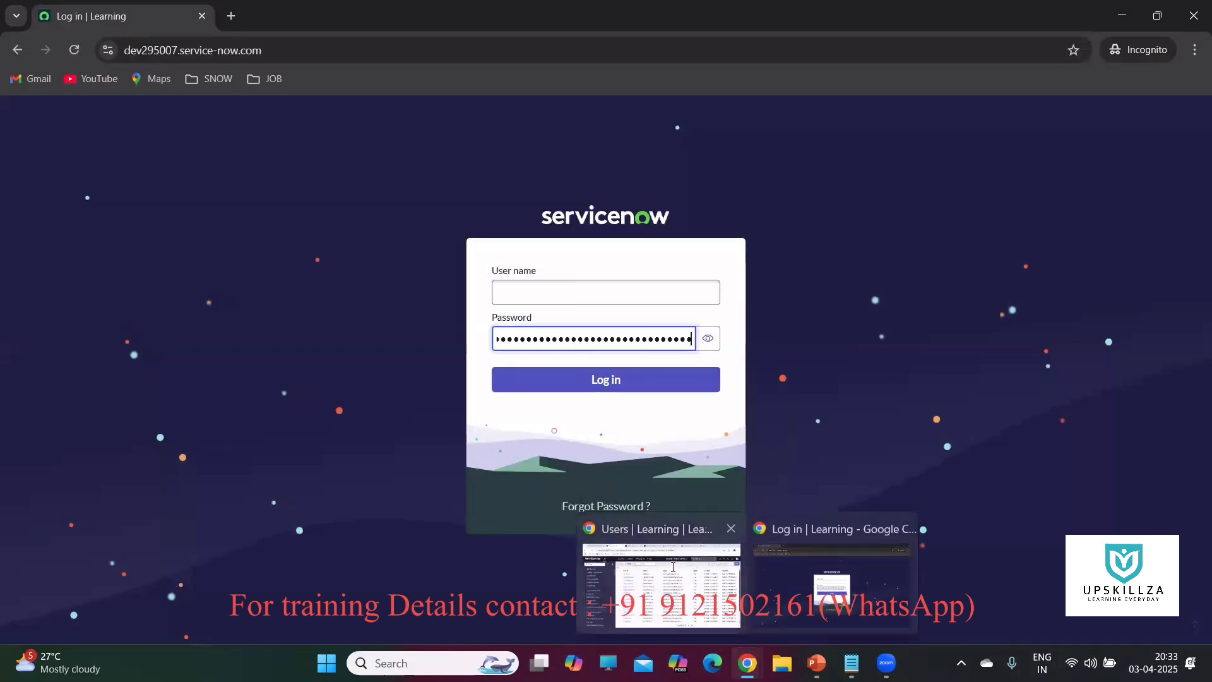
click(661, 582)
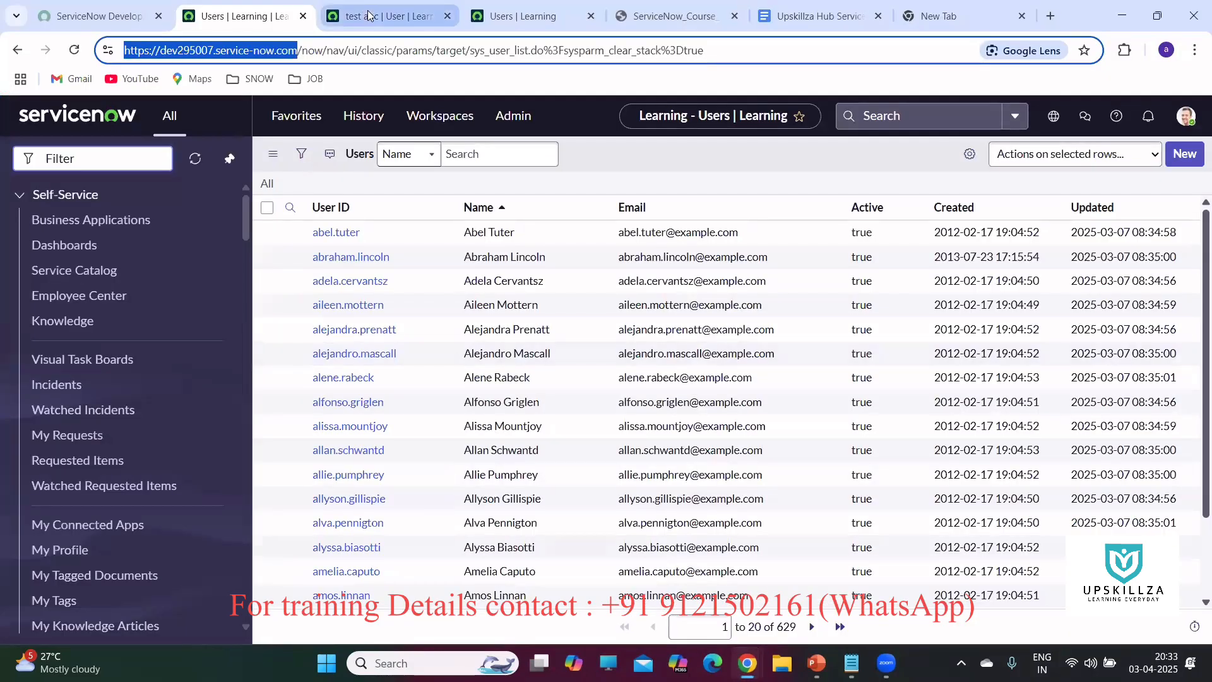
click(379, 16)
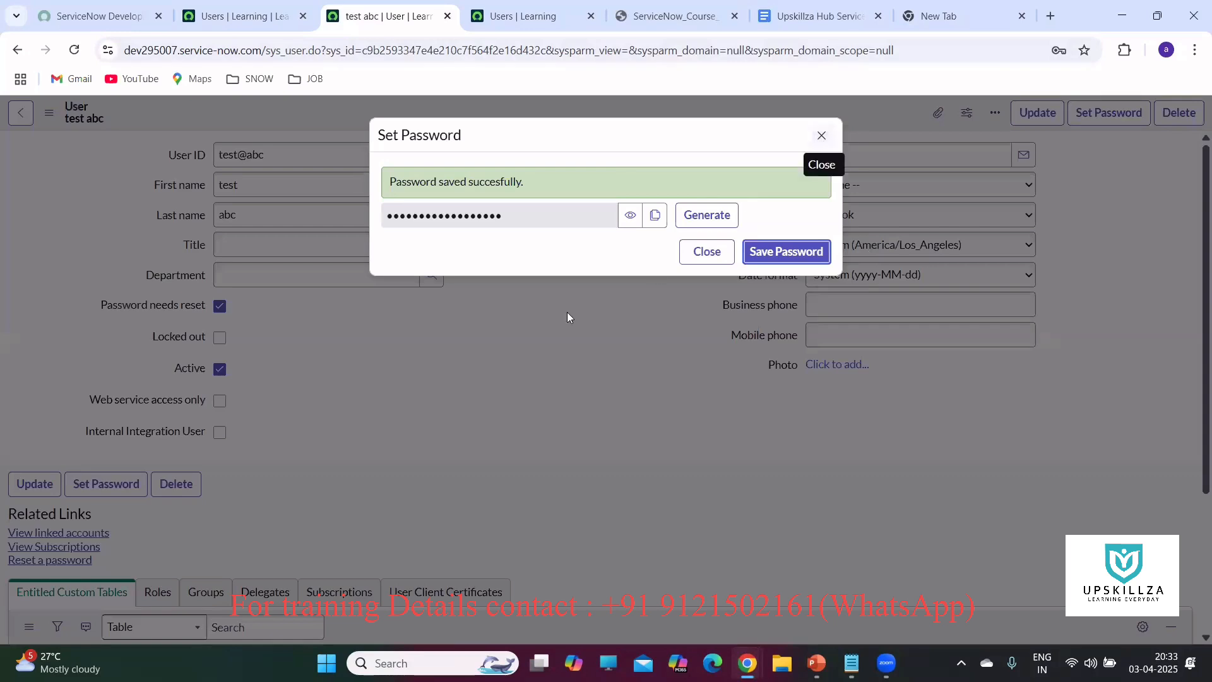
click(403, 372)
Log in with the test user's ID, which is rejected as invalid, then re-paste the ID into User name.
drag(293, 155, 198, 152)
key(ctrl+c)
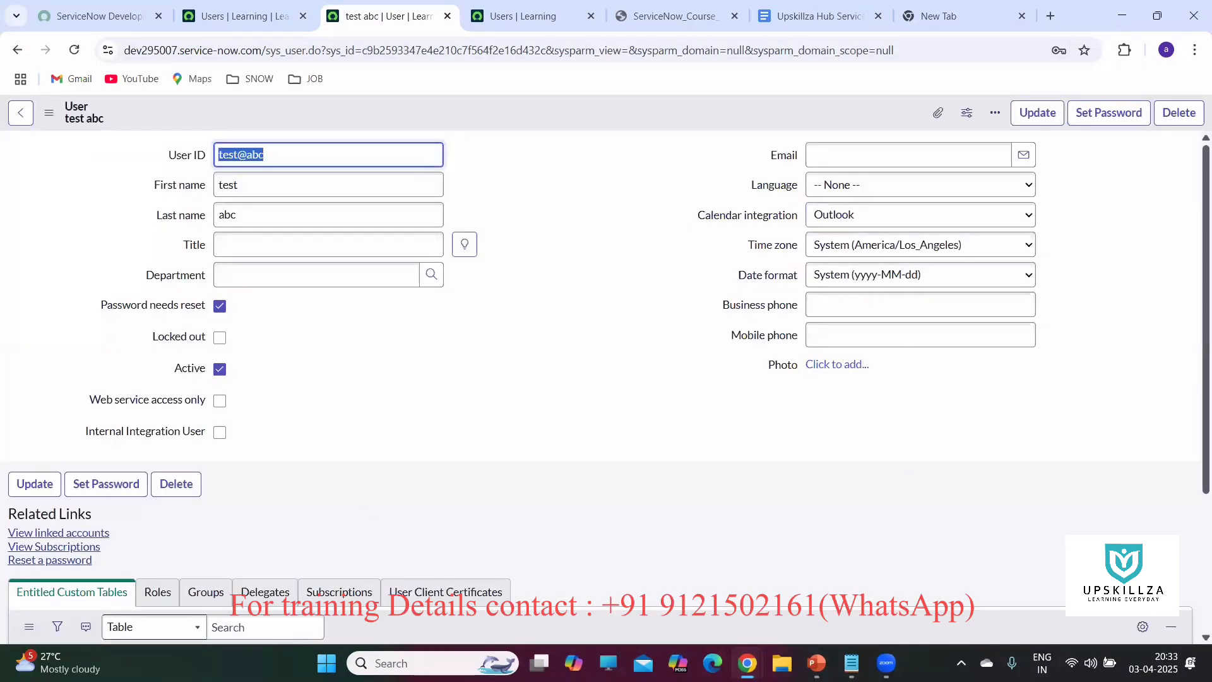
mouse_move(748, 663)
click(802, 550)
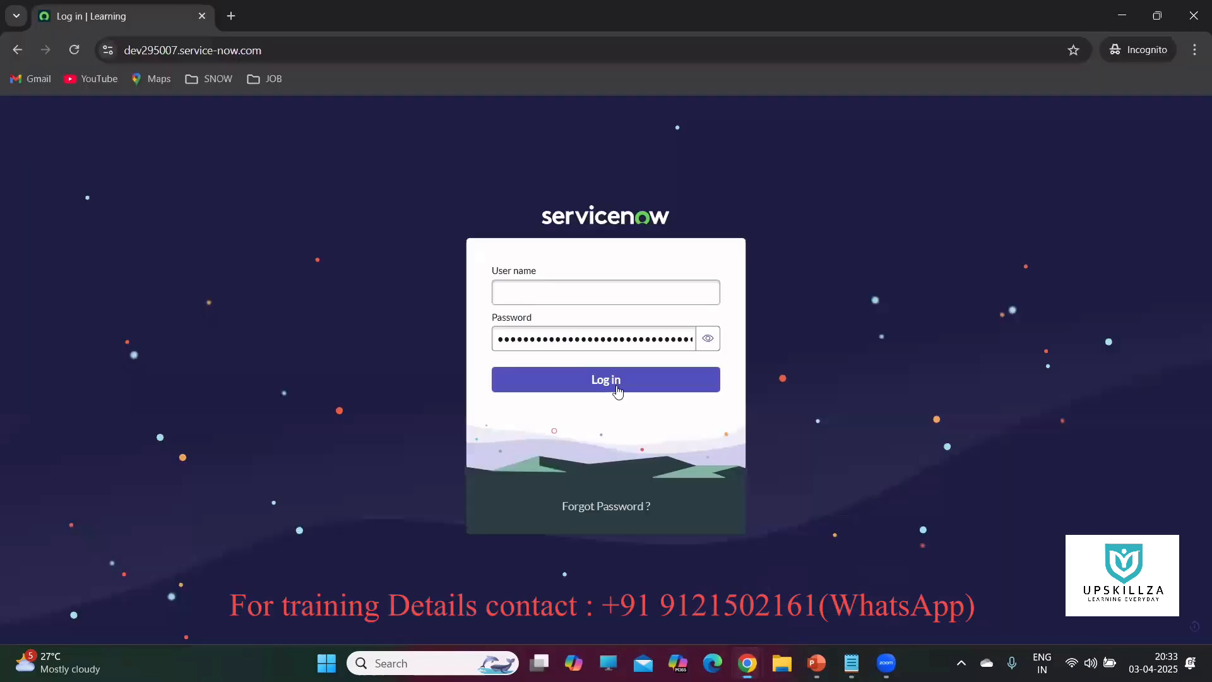
right_click(576, 294)
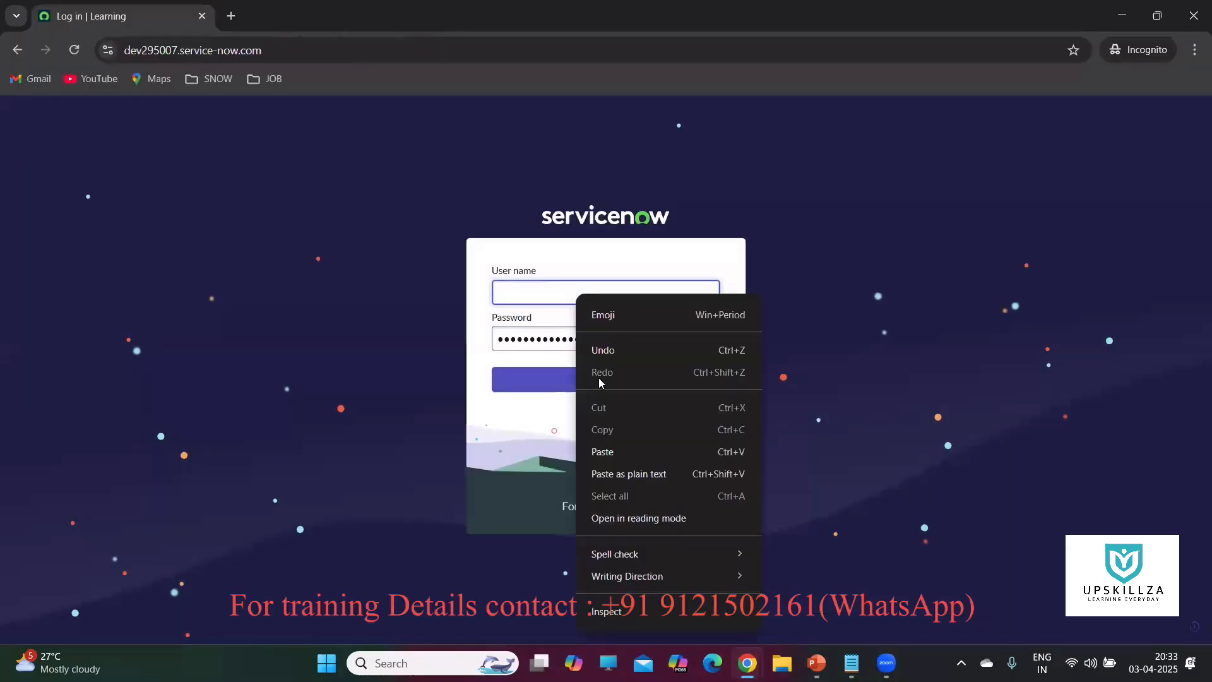
click(601, 453)
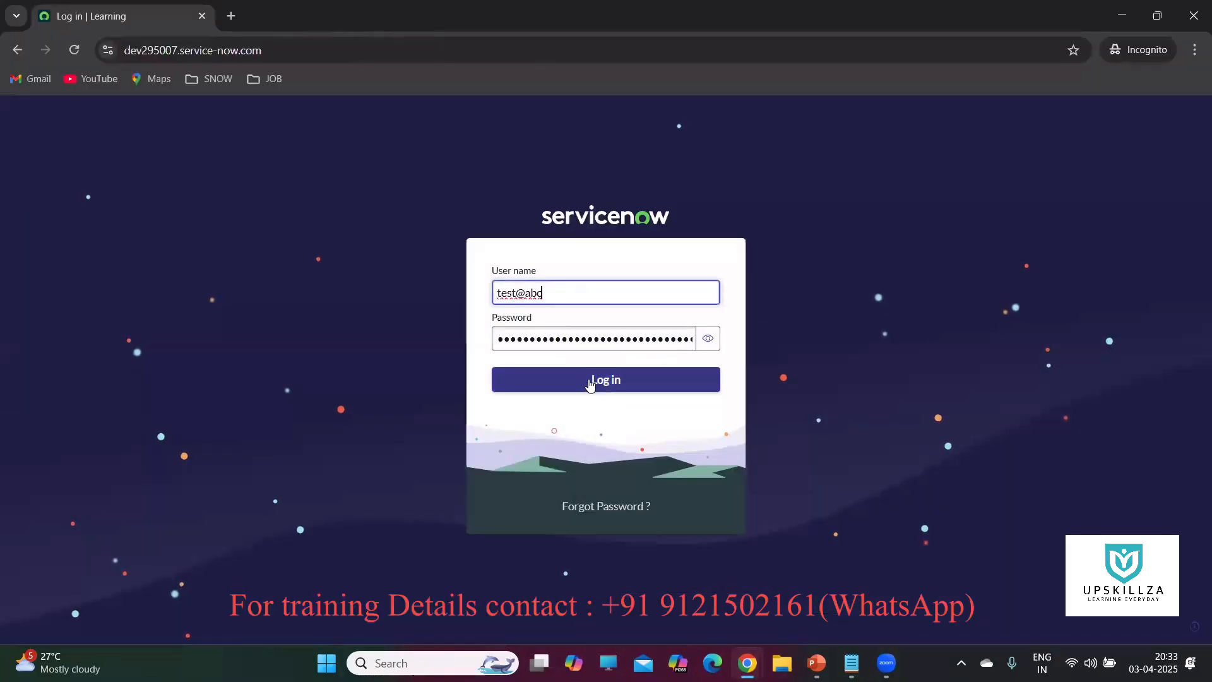
click(590, 382)
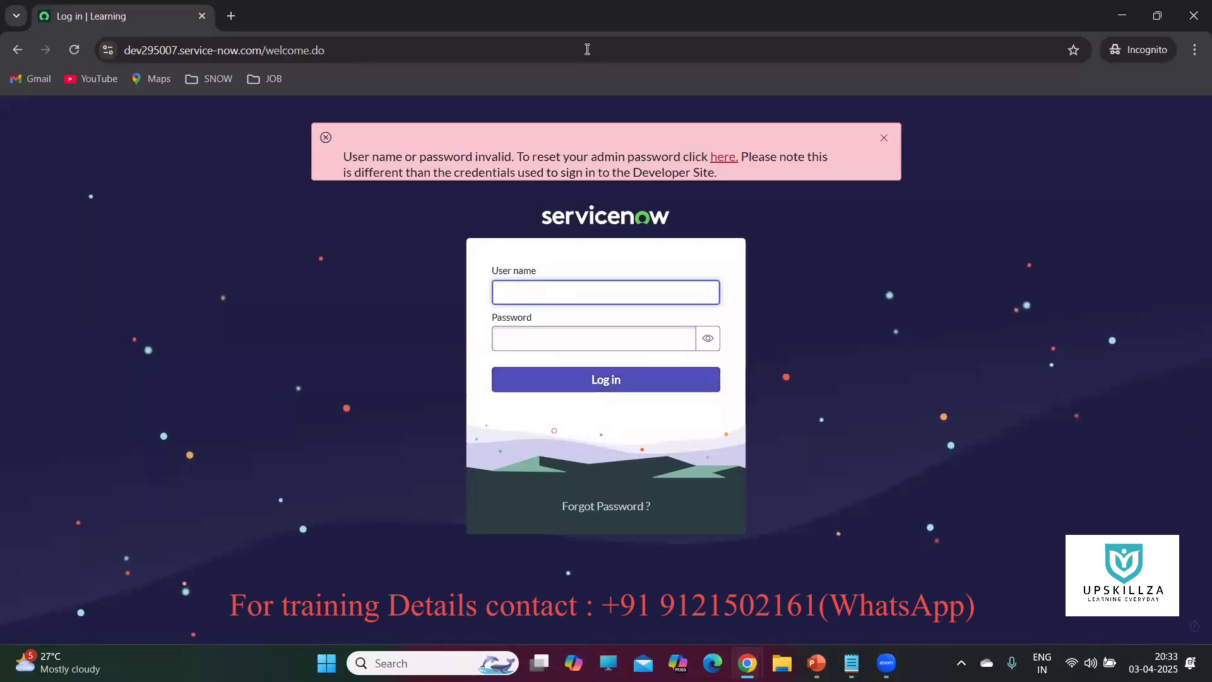
click(884, 138)
click(520, 288)
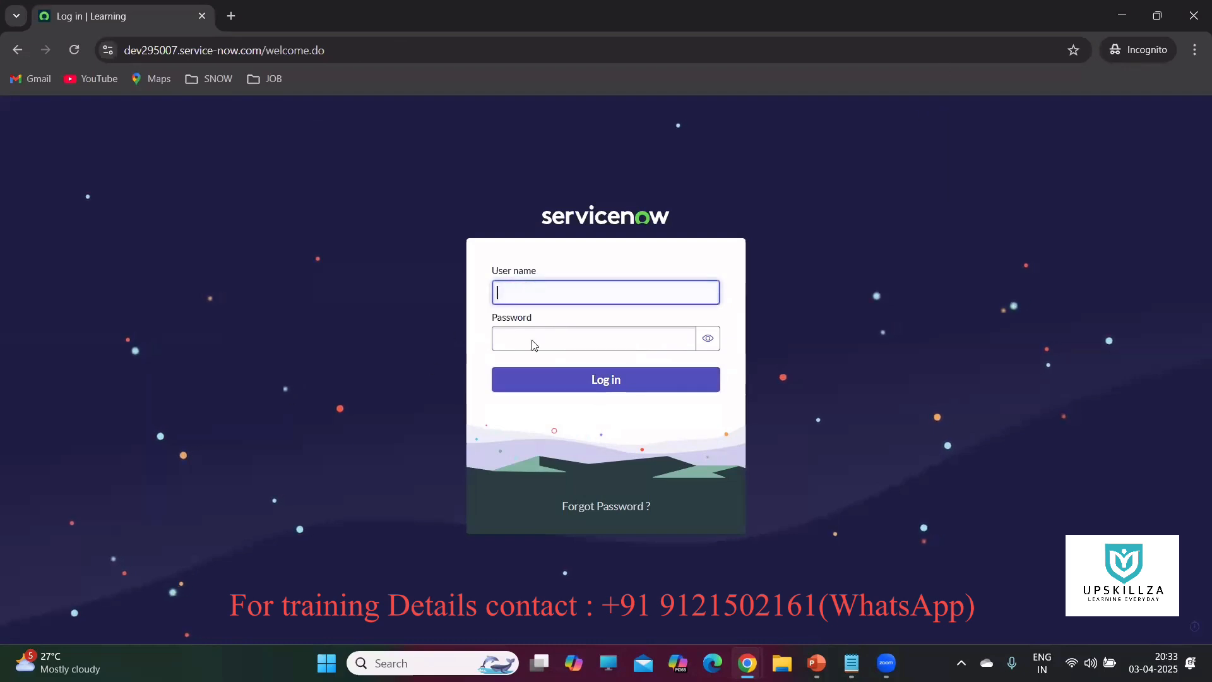
right_click(523, 293)
click(541, 452)
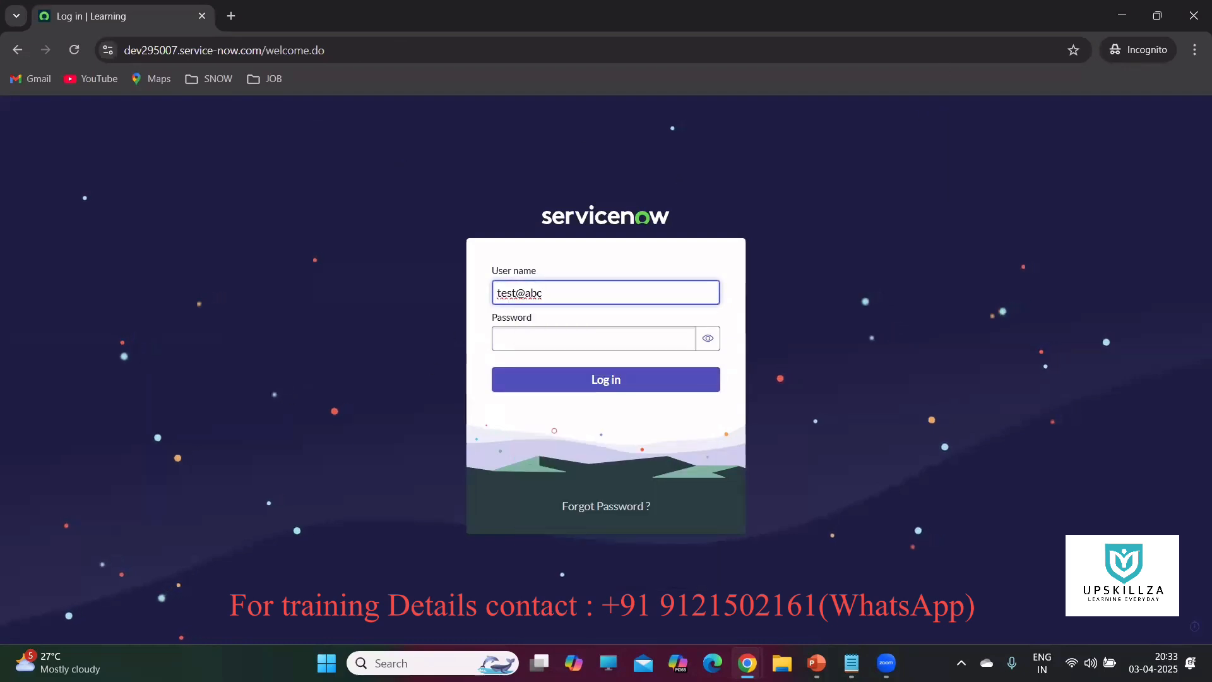
On the test user's record, generate a random password, copy it, and save it with Save Password.
mouse_move(747, 663)
click(663, 572)
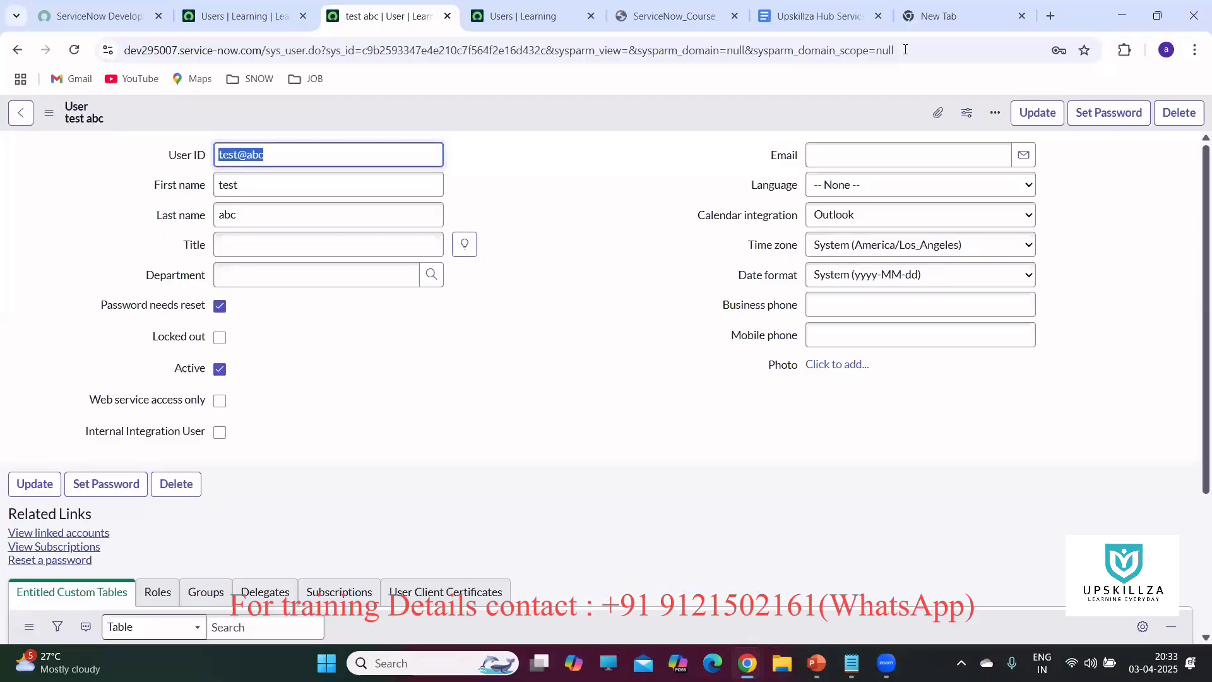
click(1089, 124)
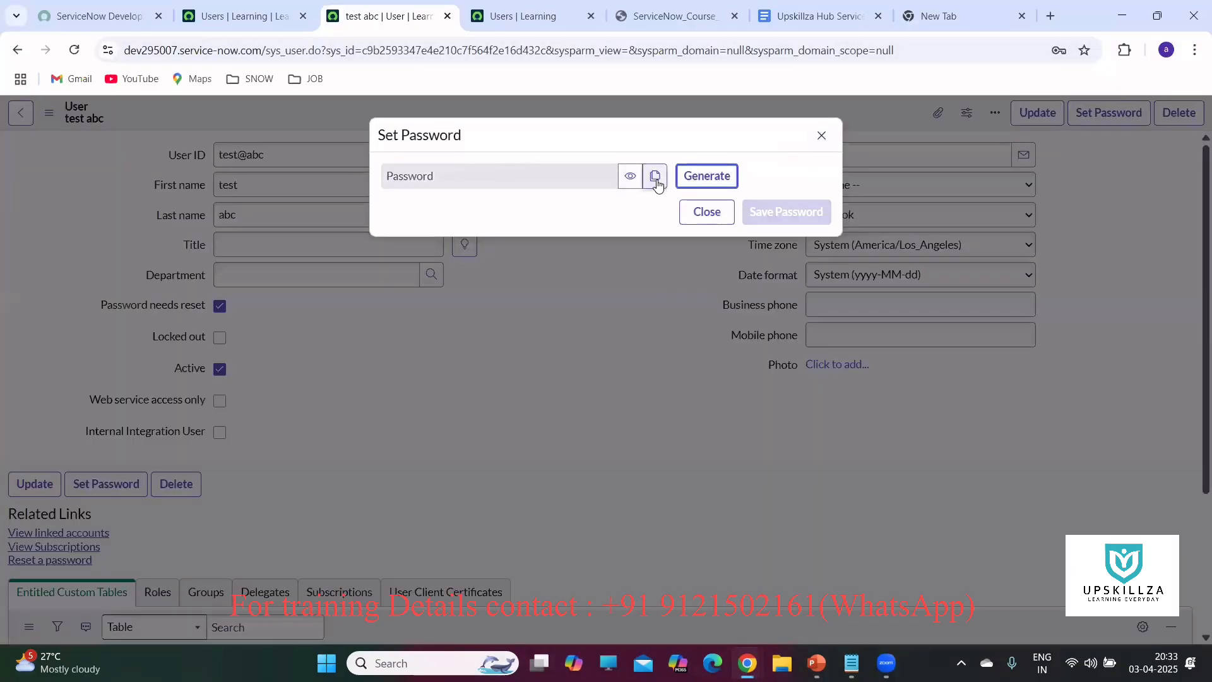
click(694, 177)
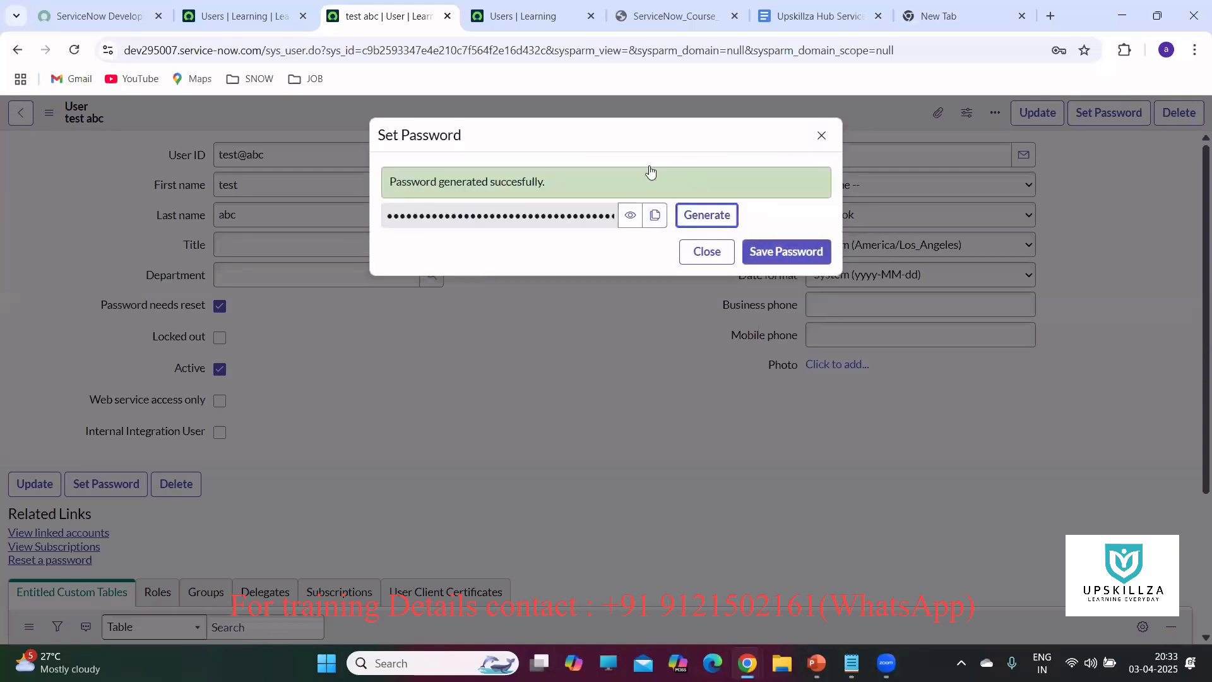
click(653, 215)
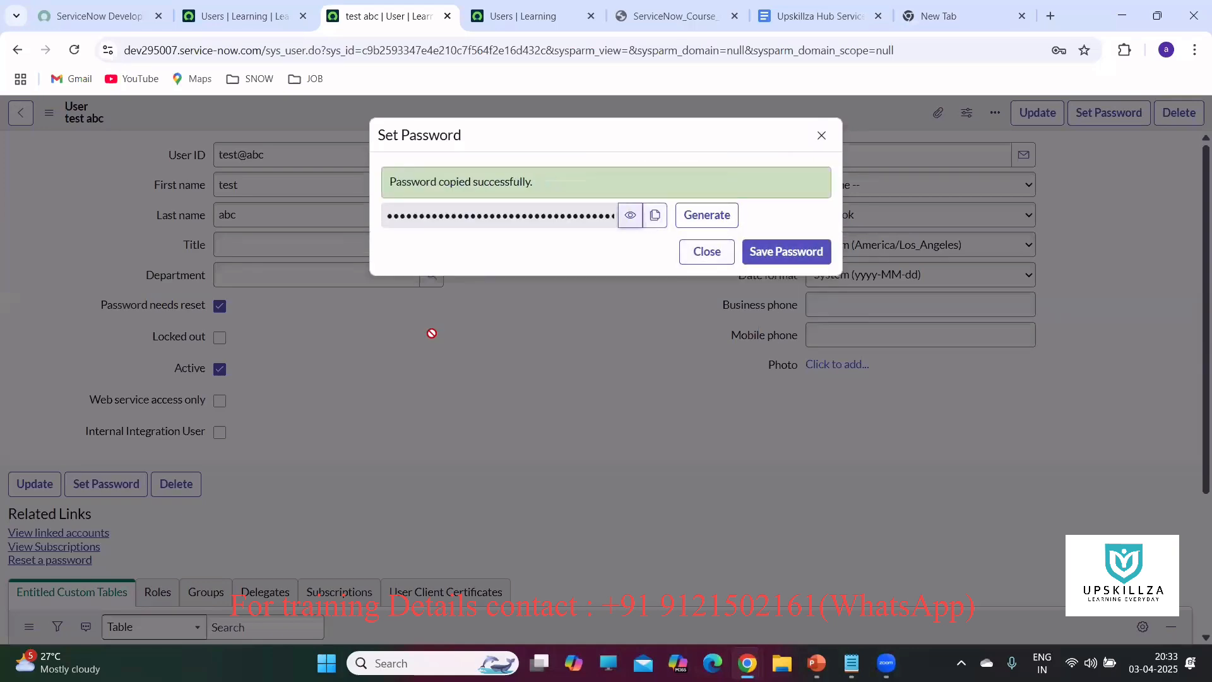
click(768, 256)
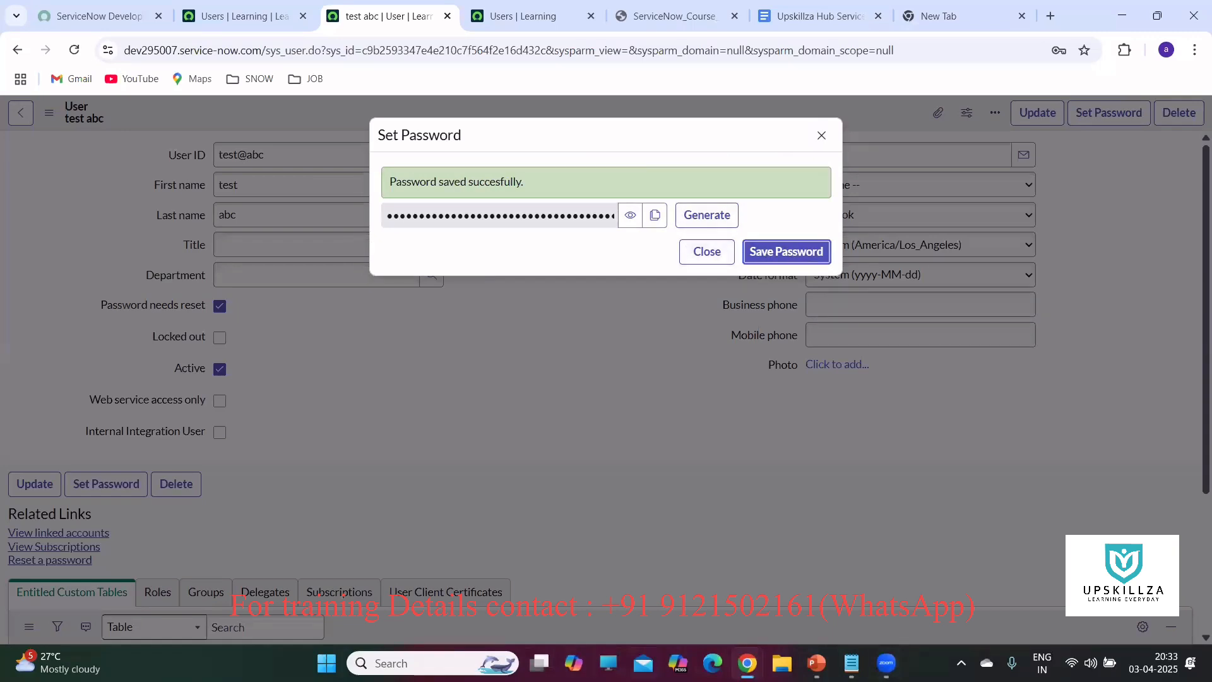
In the incognito login window, paste the copied password and log in as the test user.
mouse_move(748, 663)
click(820, 568)
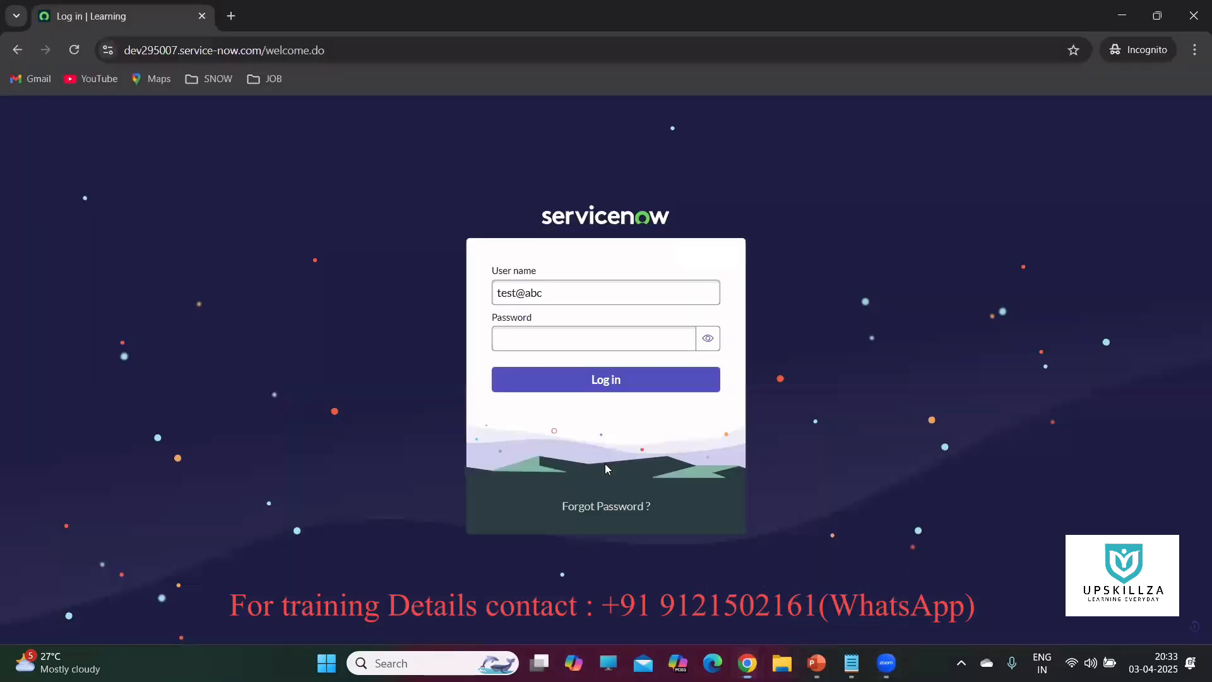
click(548, 335)
right_click(546, 336)
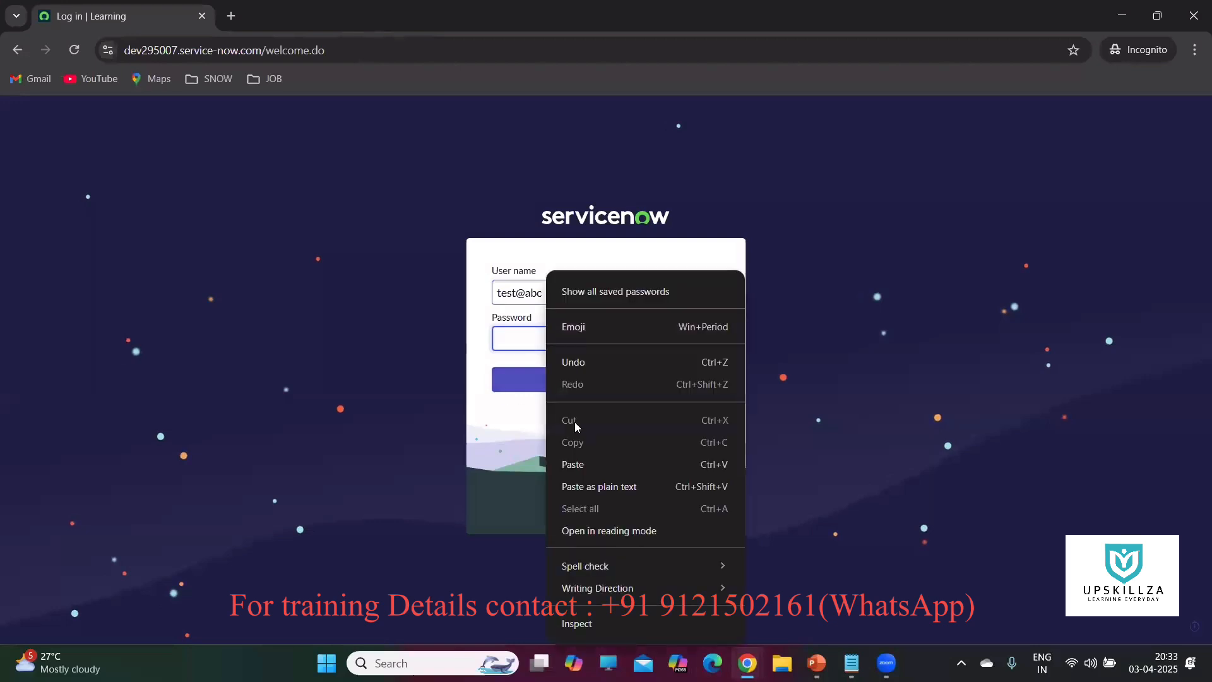
key(ctrl+v)
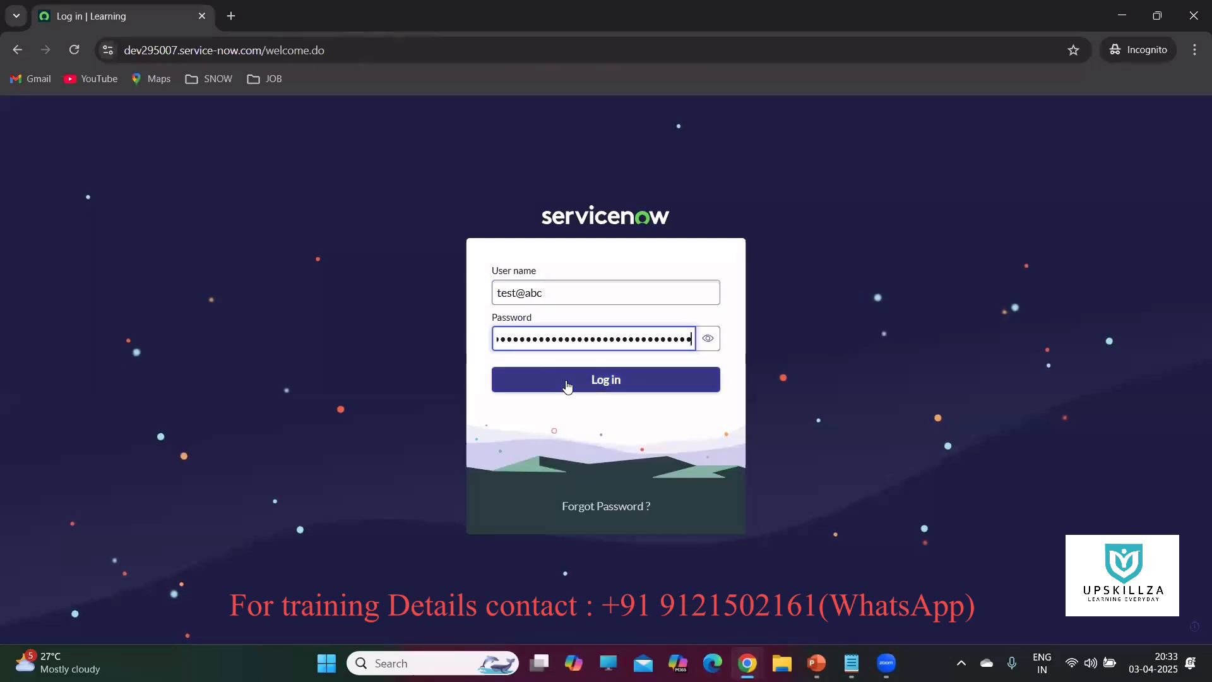
click(566, 385)
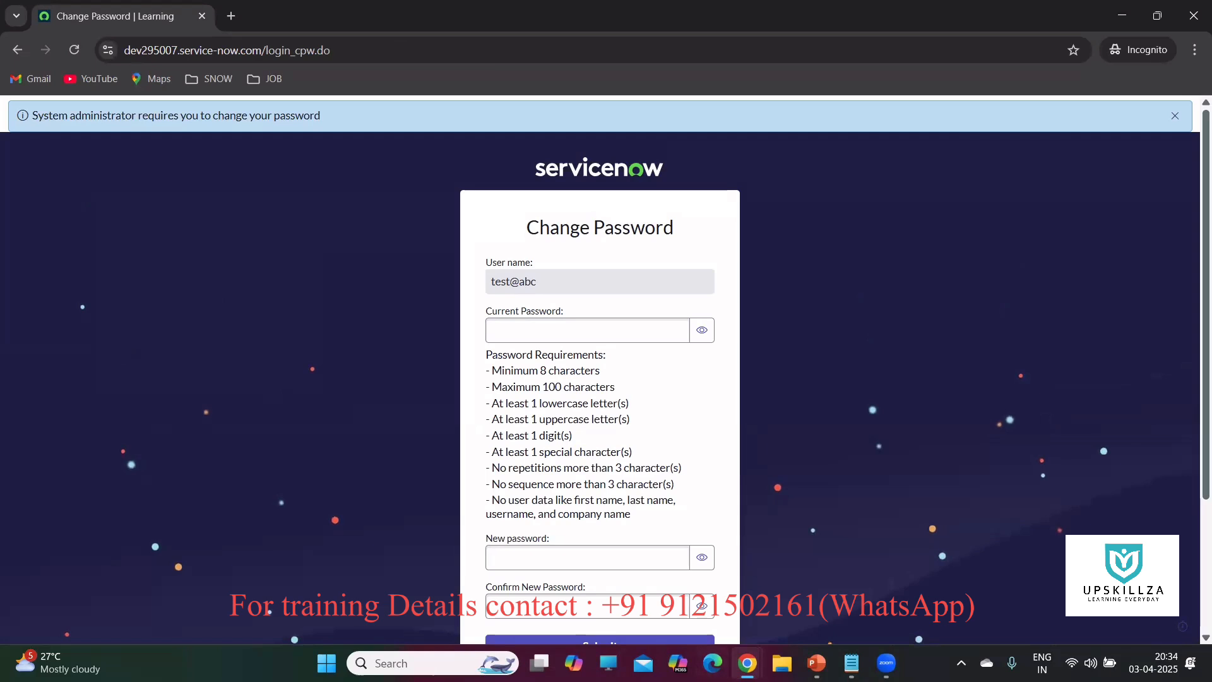
Paste the generated password into the Current Password field of the Change Password page.
mouse_move(748, 662)
click(659, 575)
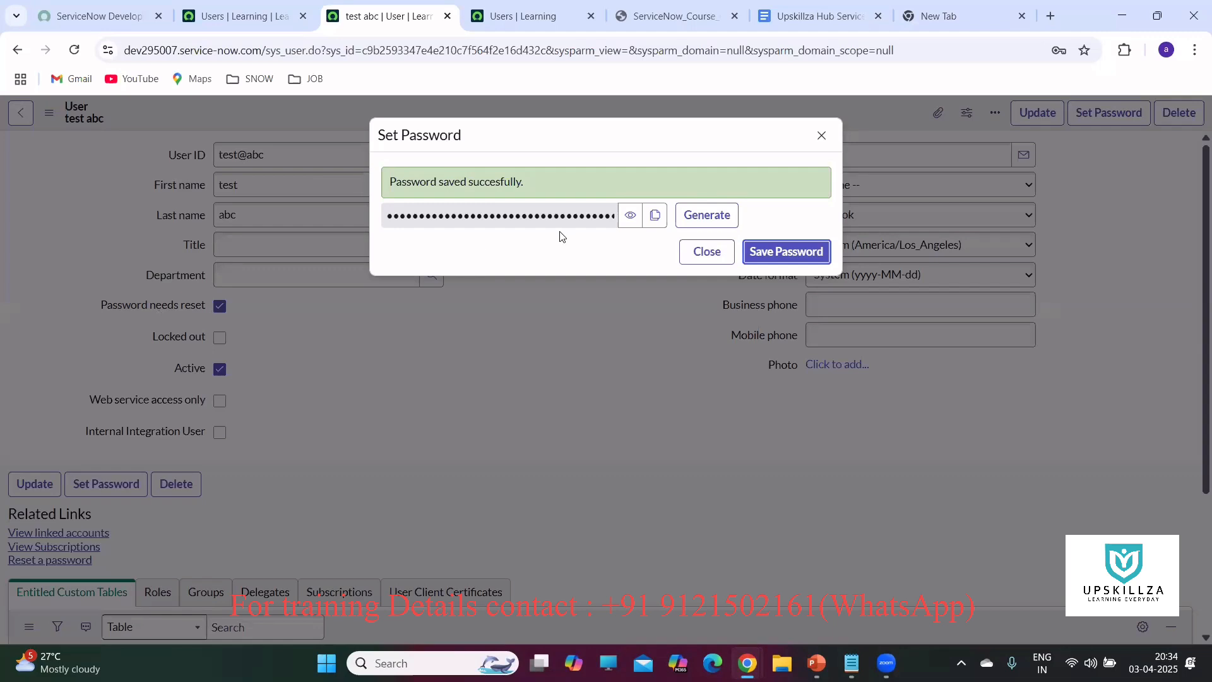
mouse_move(748, 663)
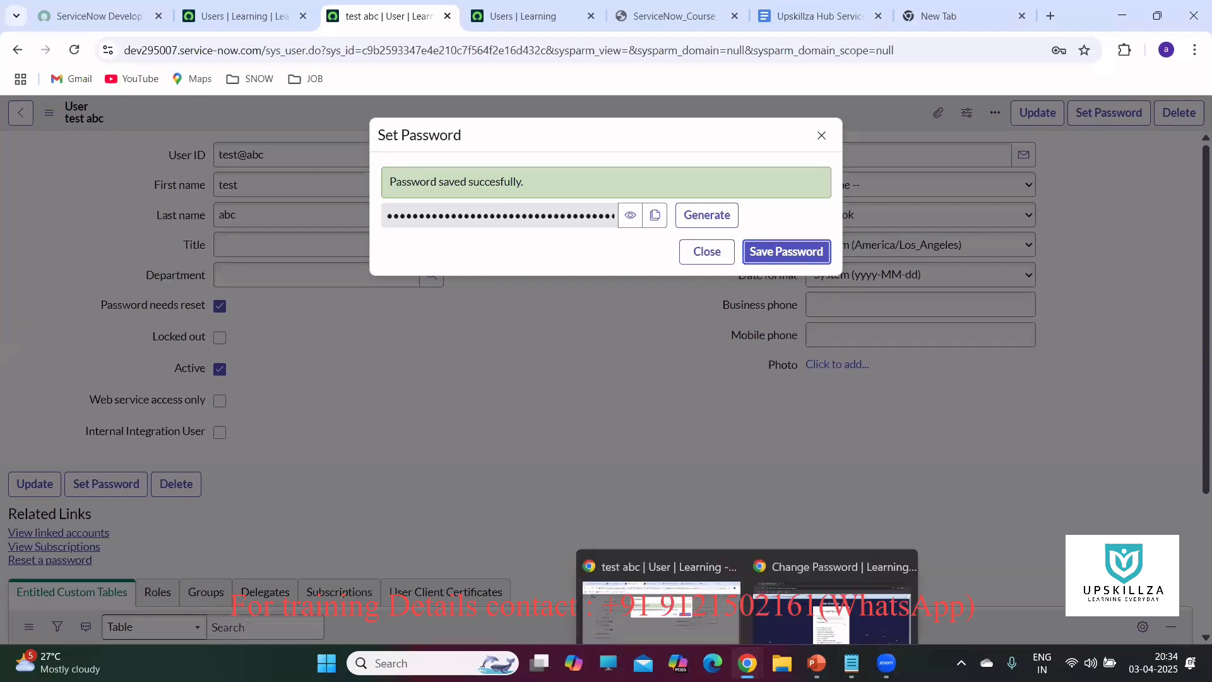
click(832, 584)
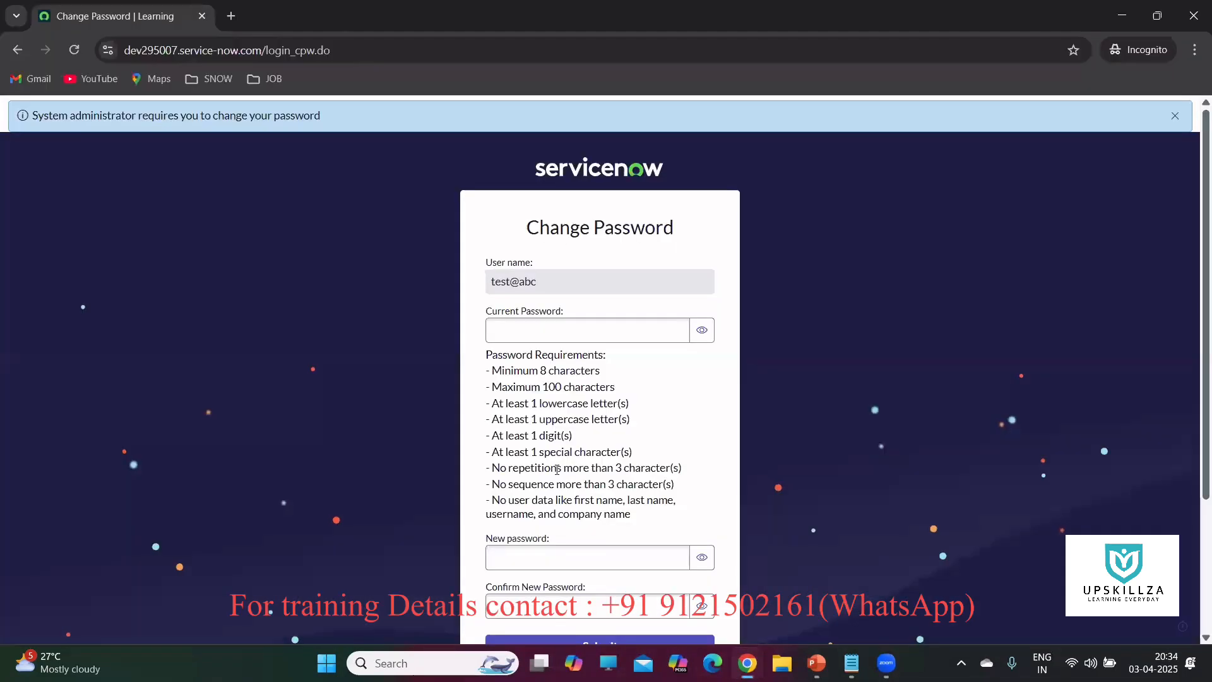
click(543, 327)
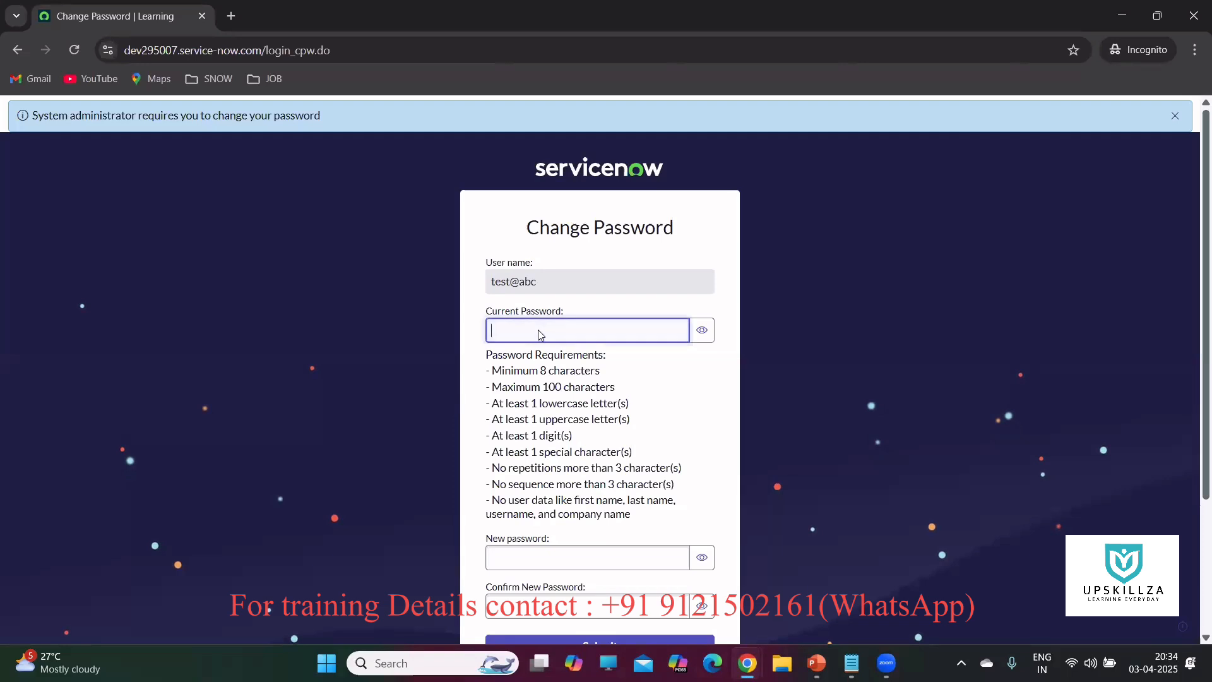
right_click(541, 330)
click(565, 466)
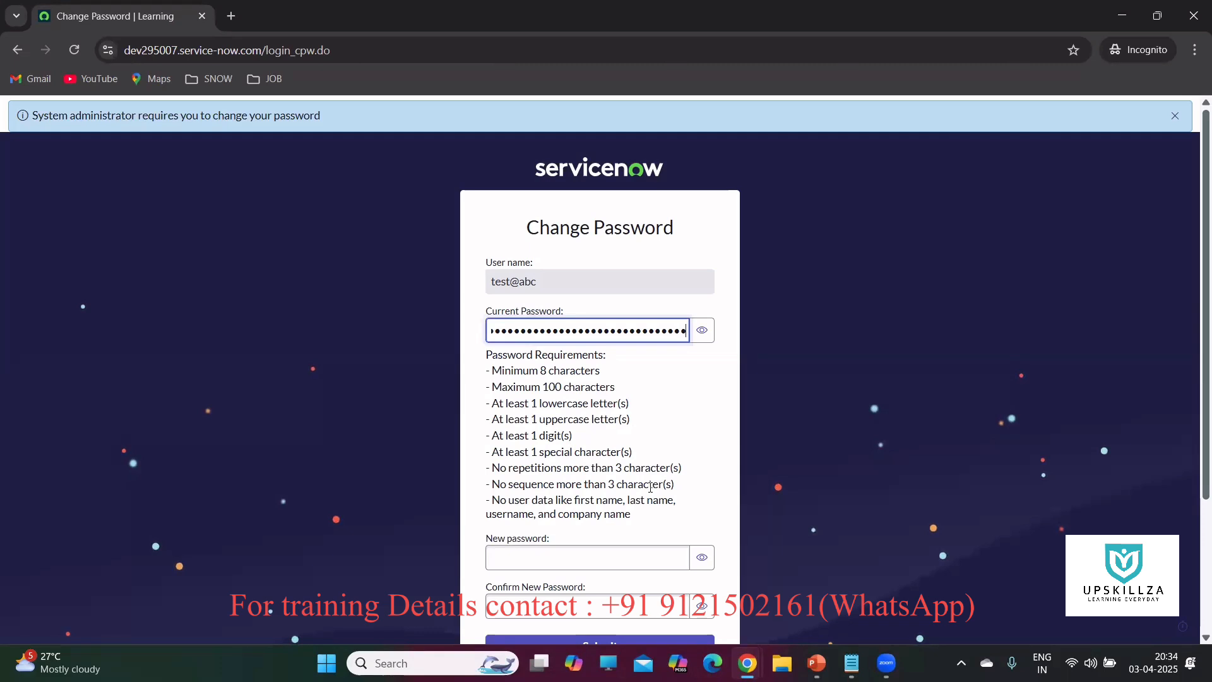
scroll(692, 425, down, 2)
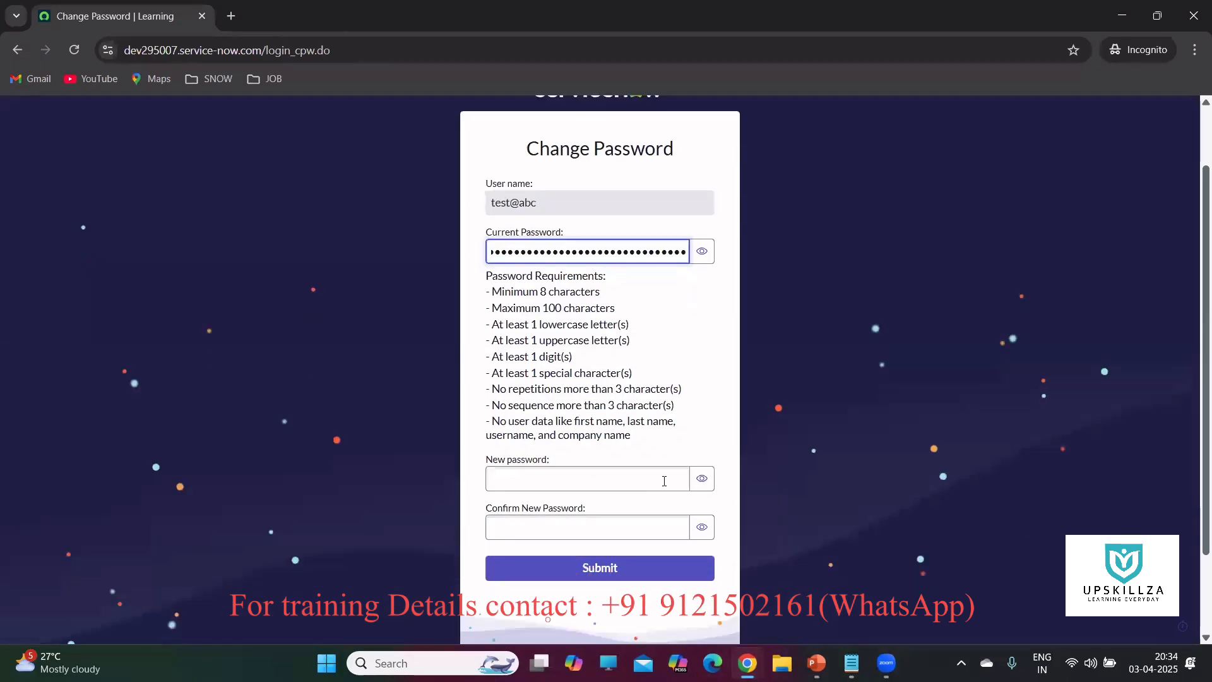
click(609, 478)
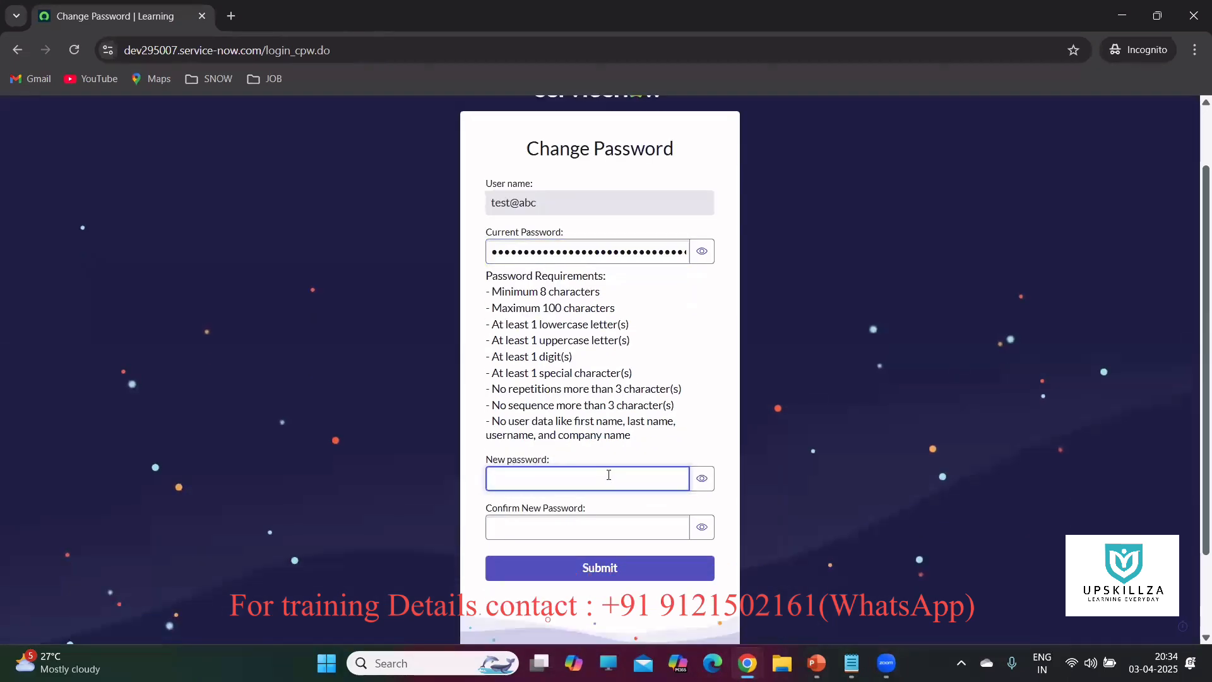
text(T)
key(BackSpace)
key(BackSpace)
key(BackSpace)
key(BackSpace)
key(BackSpace)
key(BackSpace)
key(BackSpace)
click(584, 523)
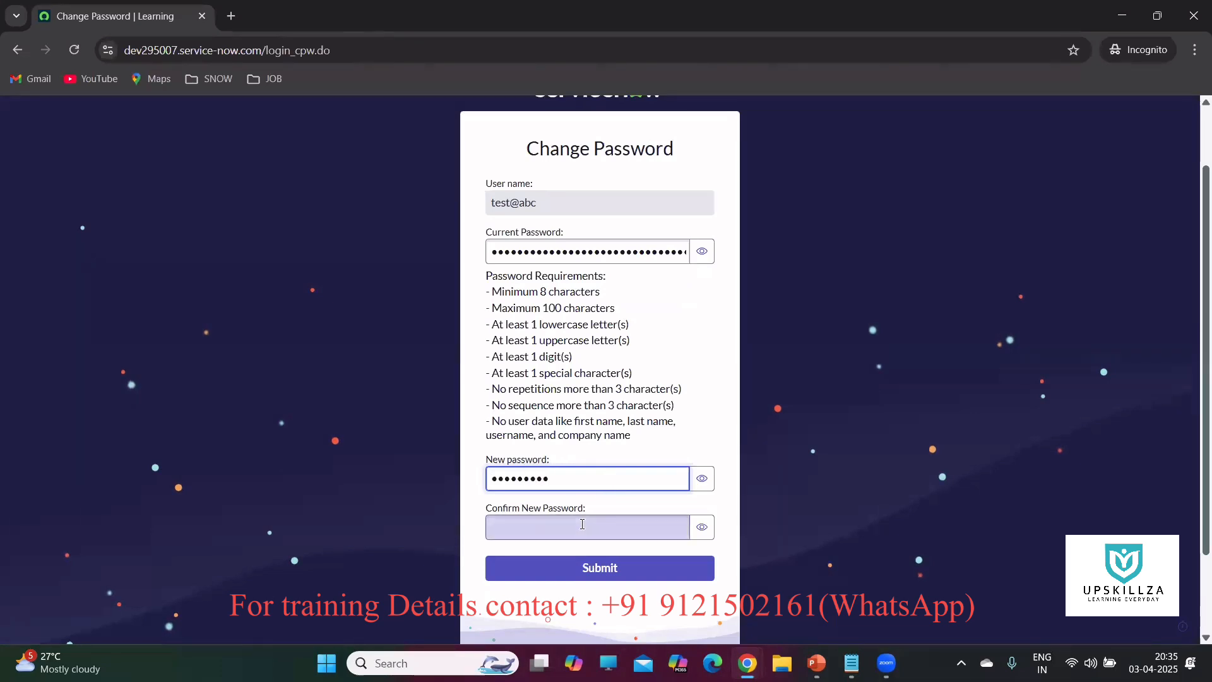
text(T)
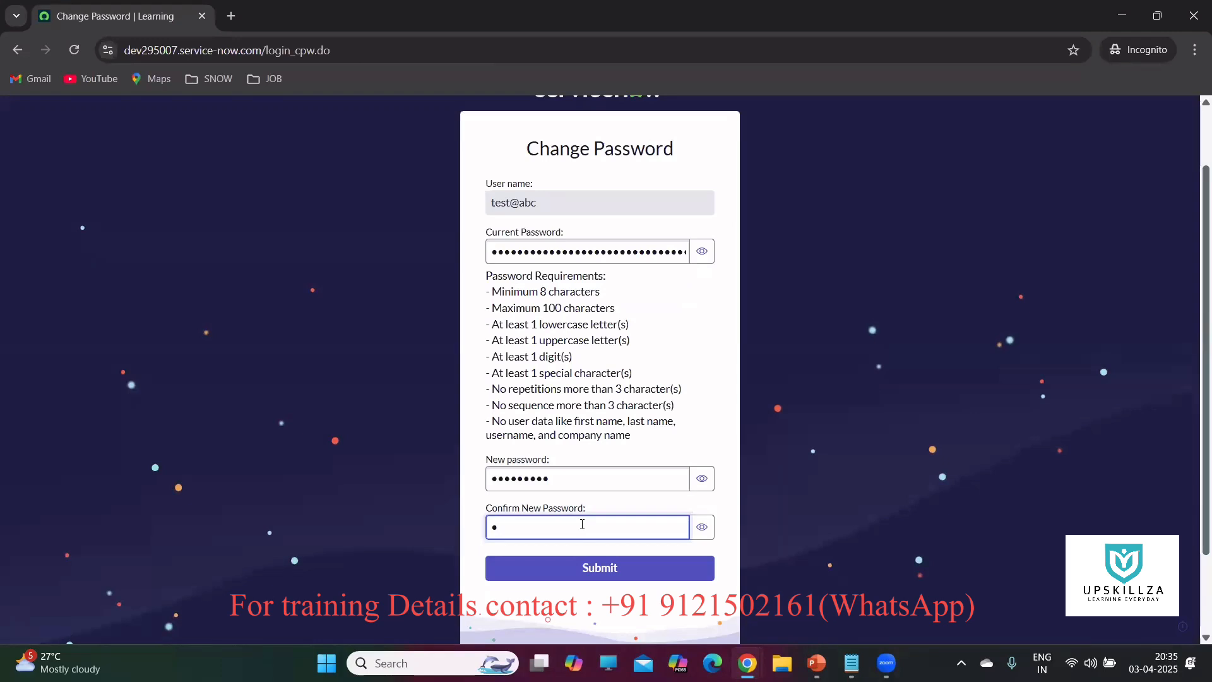
text(est@123)
click(603, 566)
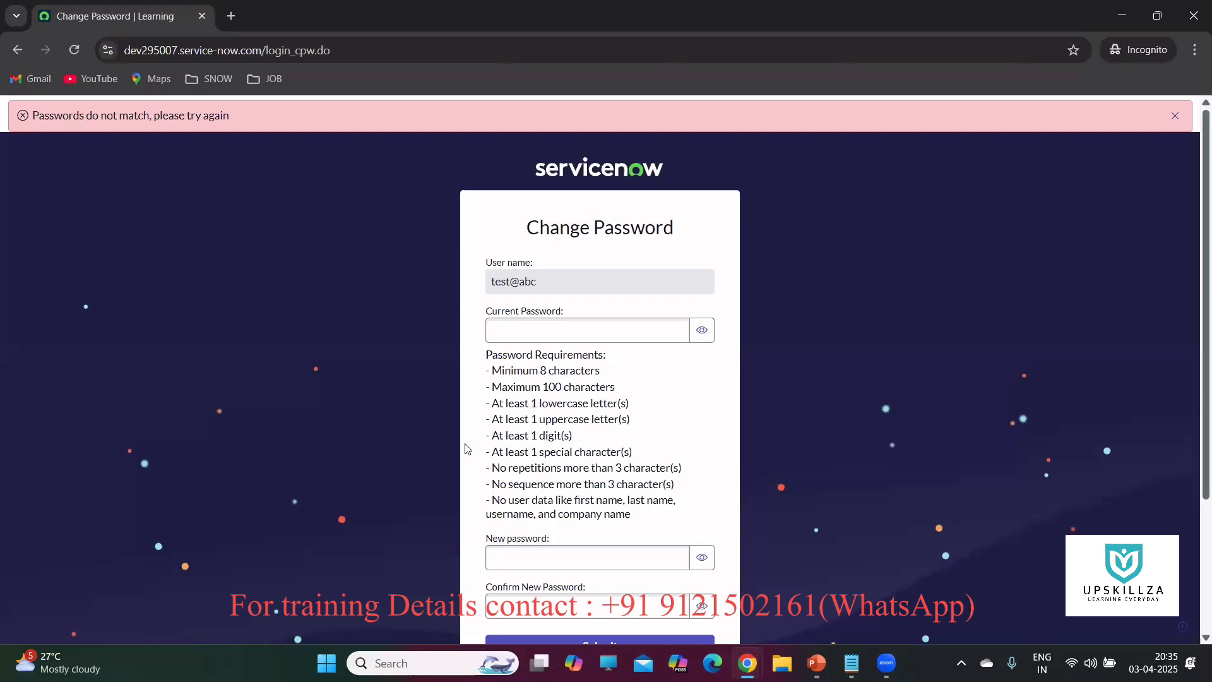
Paste the generated password as current, enter the same new password twice, and submit.
right_click(572, 329)
click(593, 463)
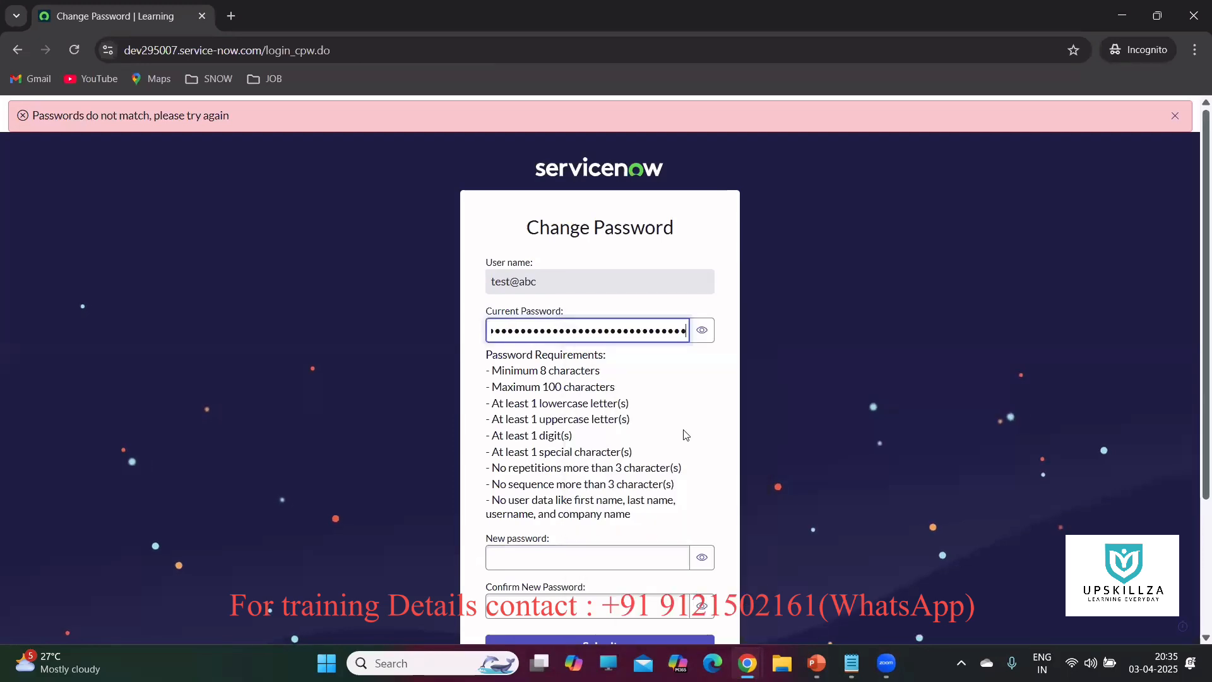
scroll(680, 434, down, 1)
scroll(679, 434, down, 1)
click(585, 402)
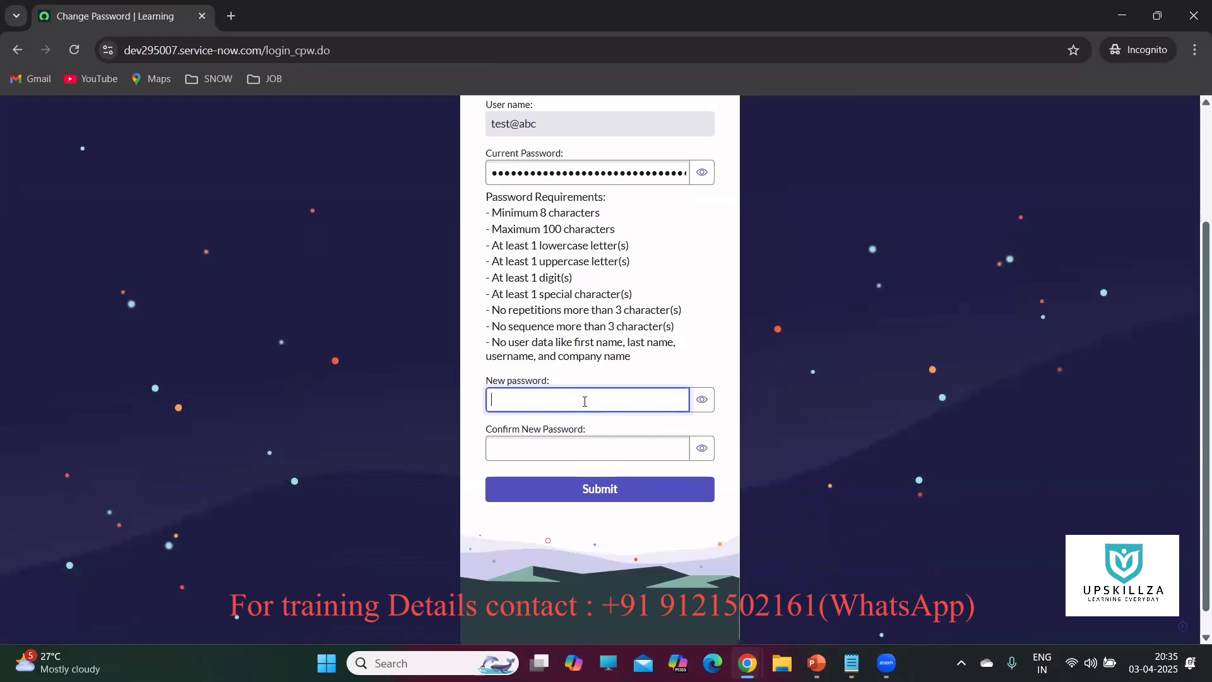
text(••••••••)
click(522, 443)
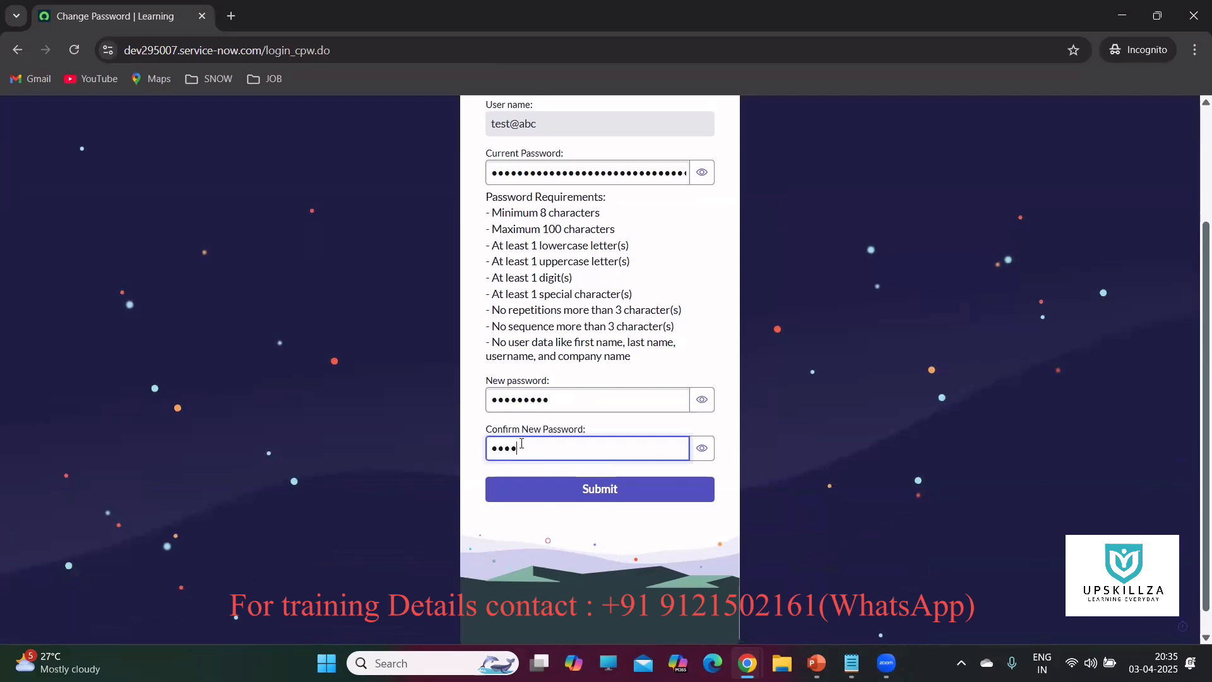
text(••••••••)
click(567, 497)
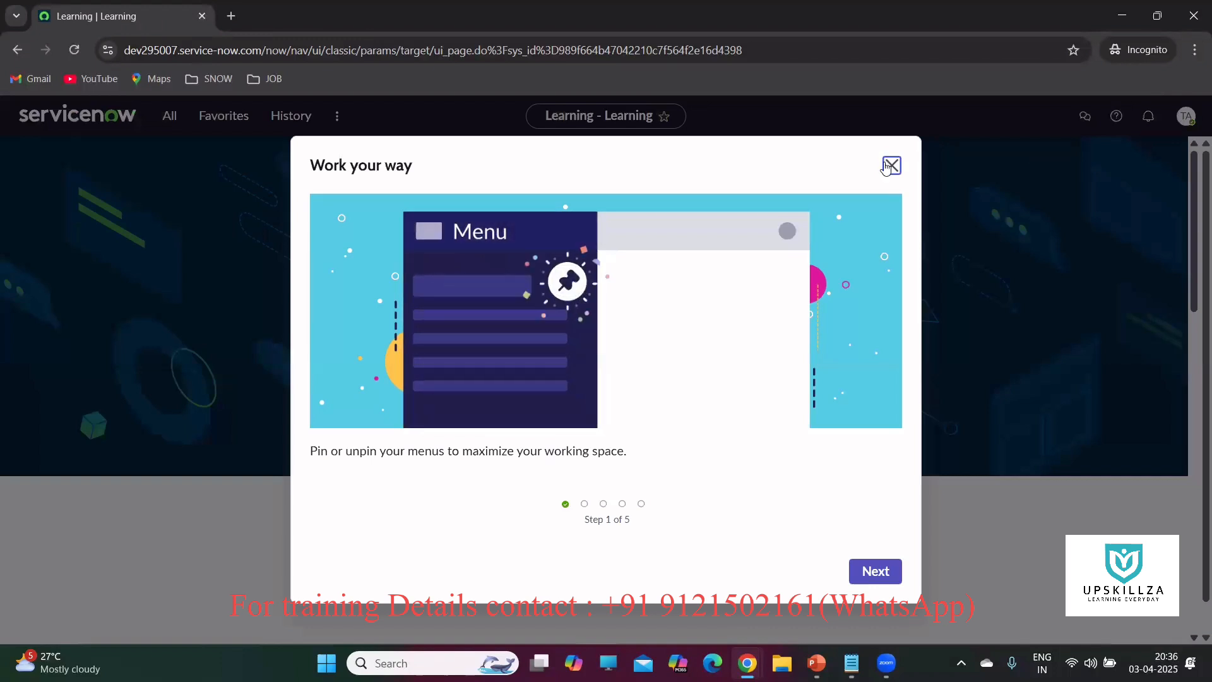
key(Escape)
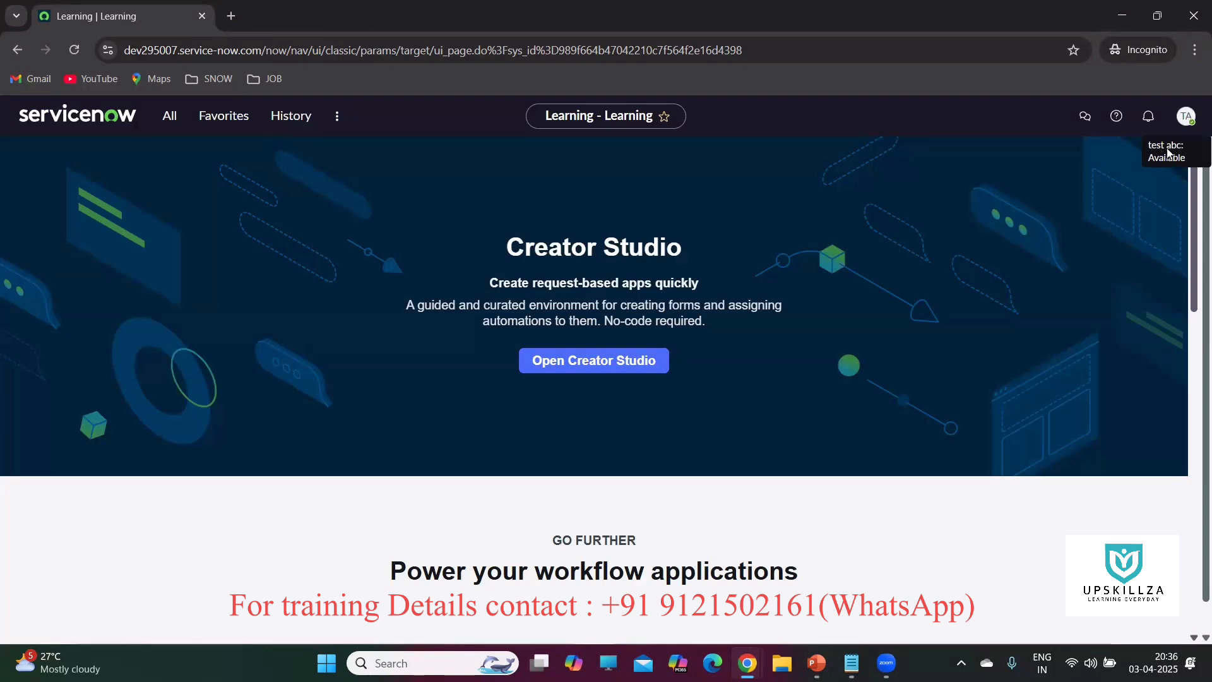
click(1187, 120)
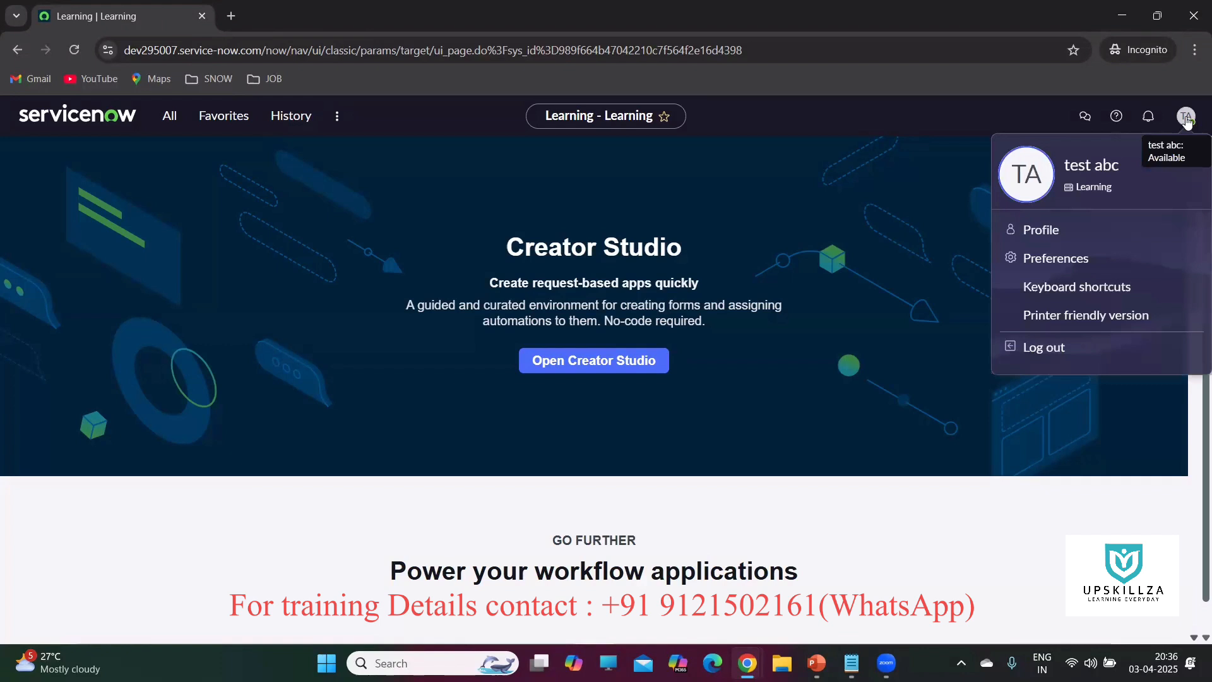
click(1037, 233)
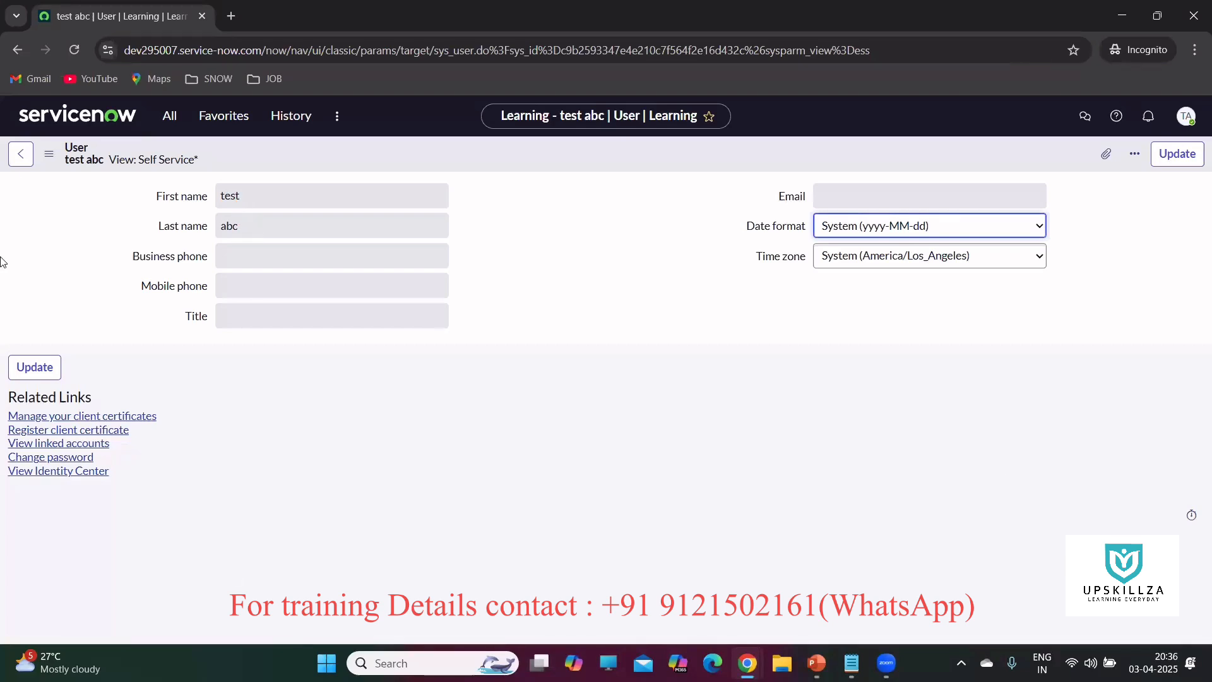
click(17, 50)
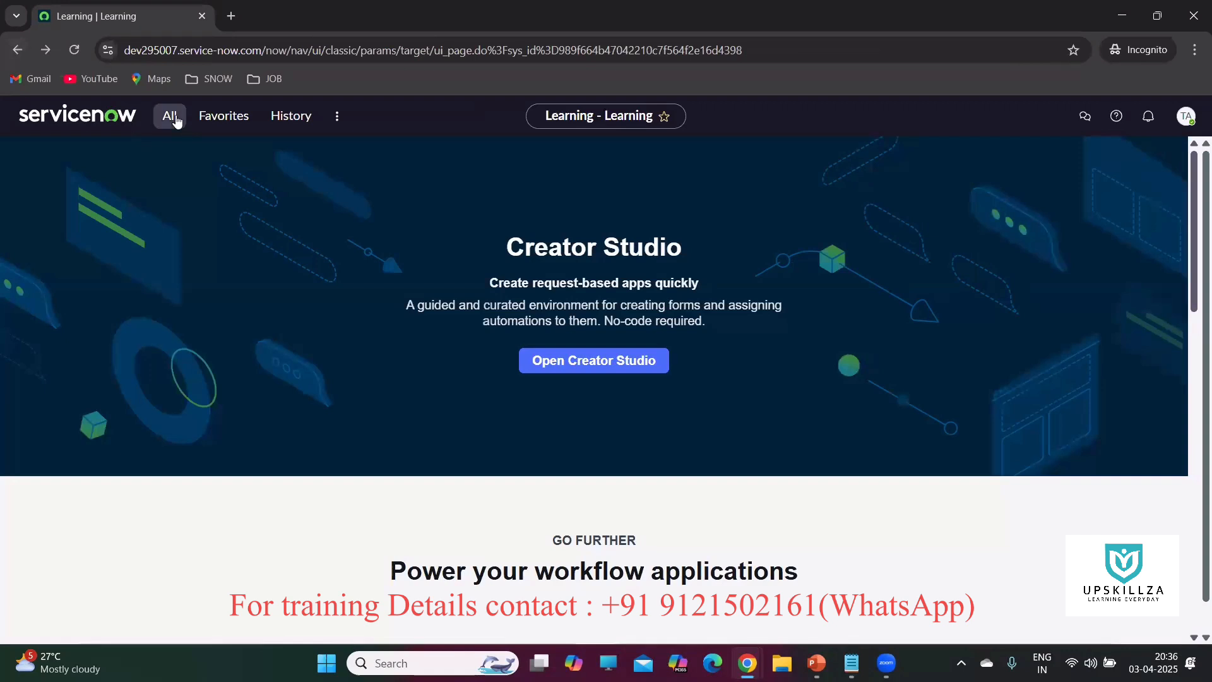
Filter the All menu for 'incident' and open Incidents under Self-Service as the test user.
click(174, 120)
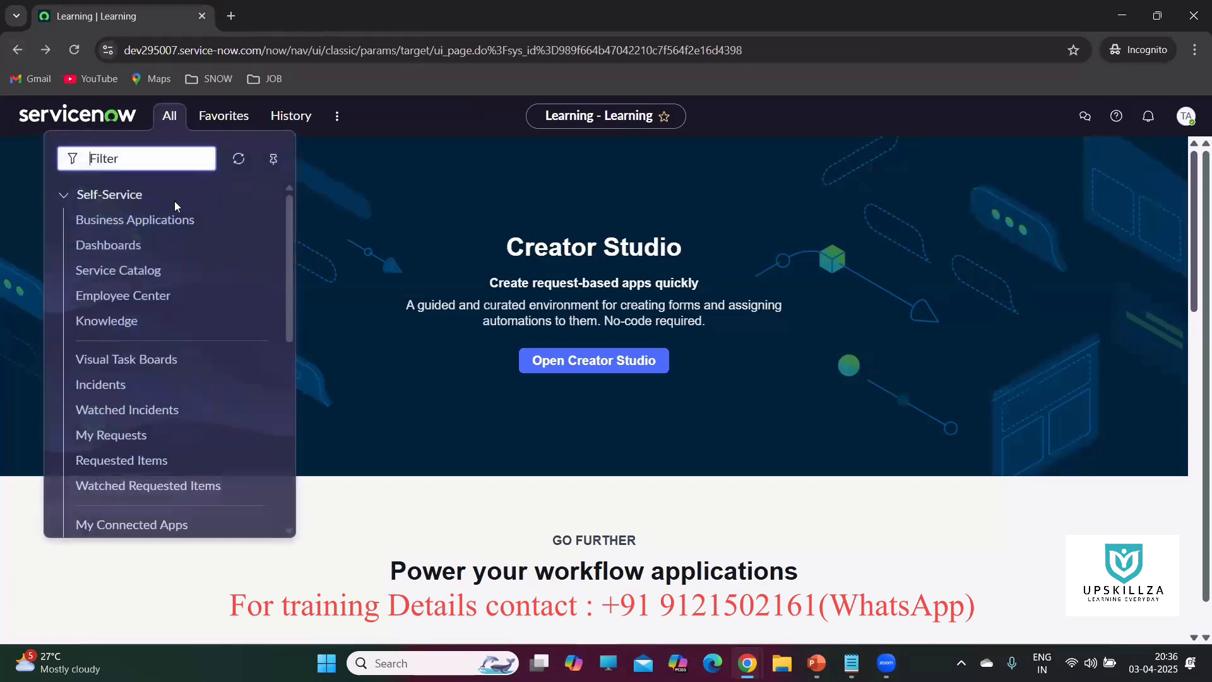
scroll(221, 242, down, 2)
scroll(220, 242, down, 3)
scroll(211, 301, up, 6)
text(incidnet)
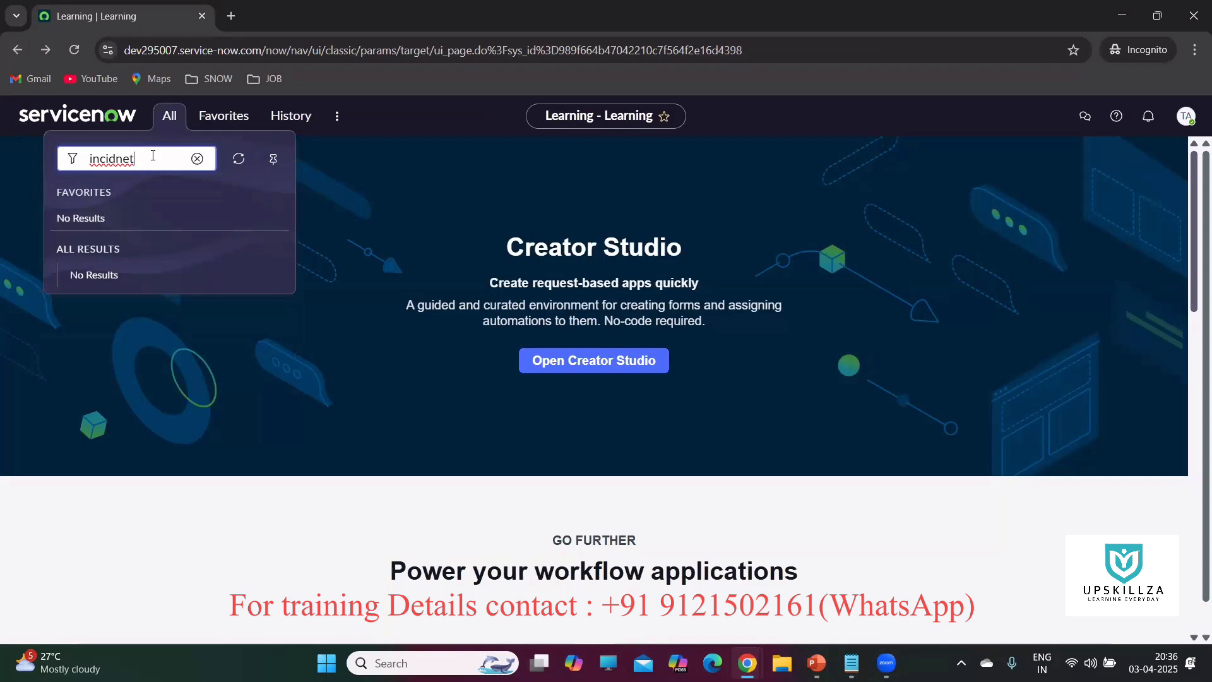
key(BackSpace)
key(BackSpace)
key(BackSpace)
key(BackSpace)
key(BackSpace)
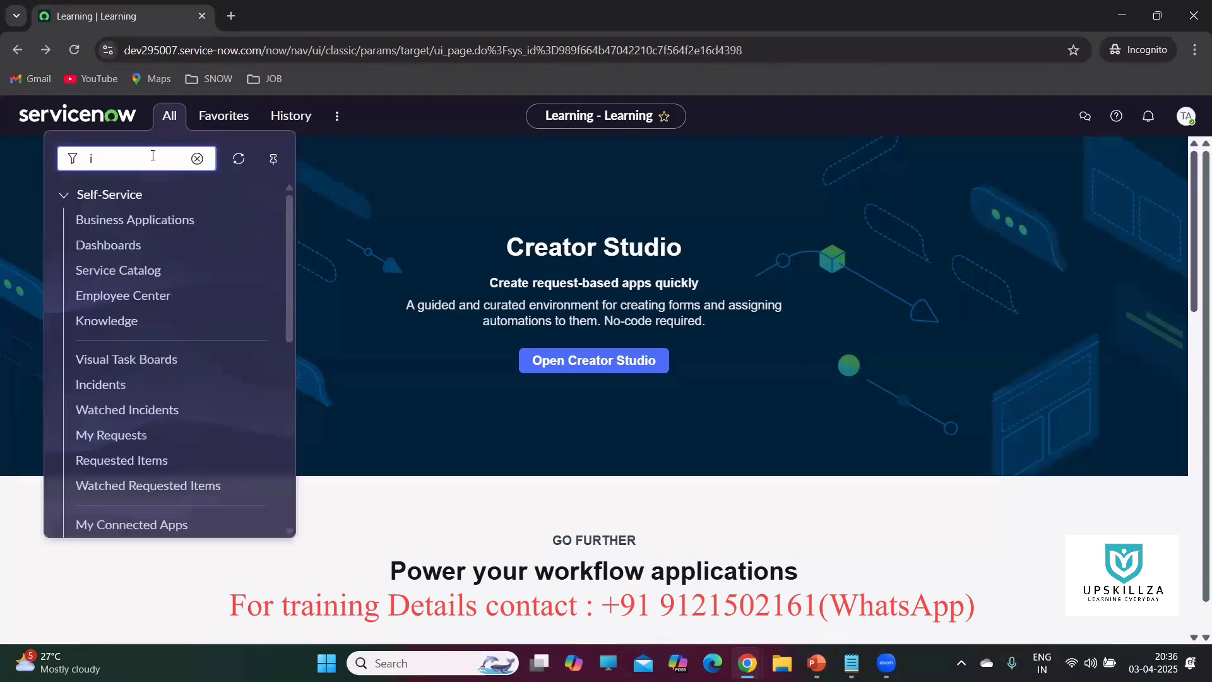
key(BackSpace)
text(inci)
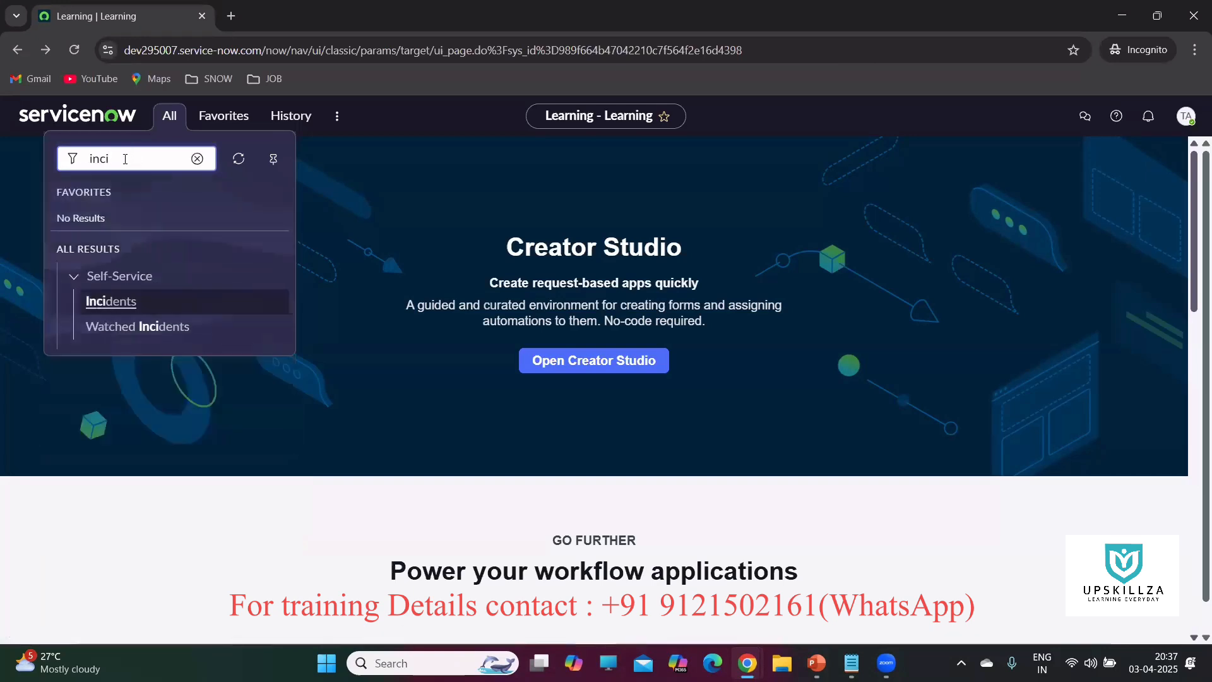
text(dent)
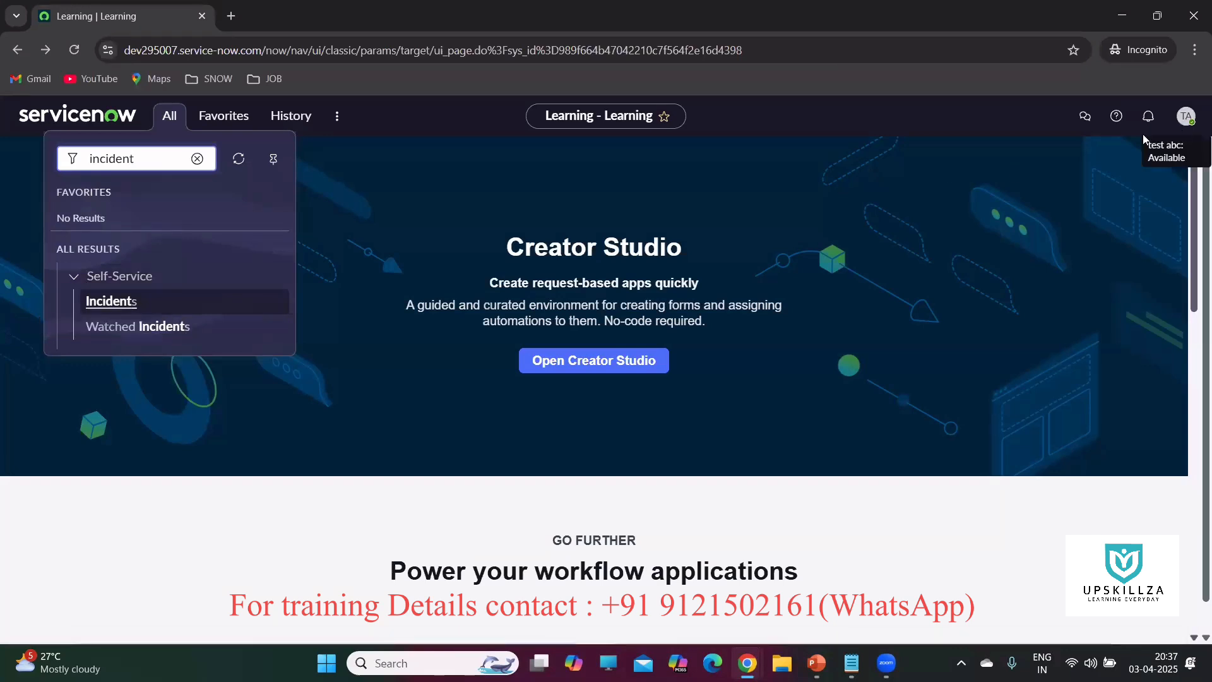
click(111, 301)
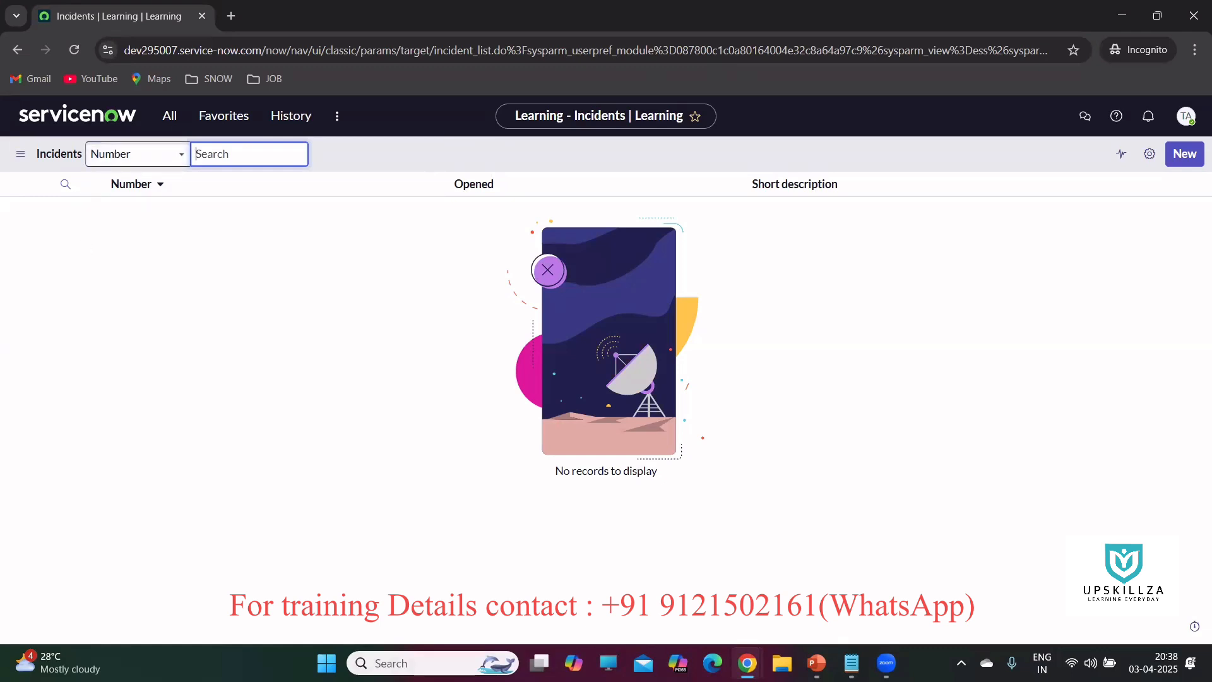
In the admin's Users tab, filter the navigator for 'incidn' and open Incident > All in a new tab.
mouse_move(747, 663)
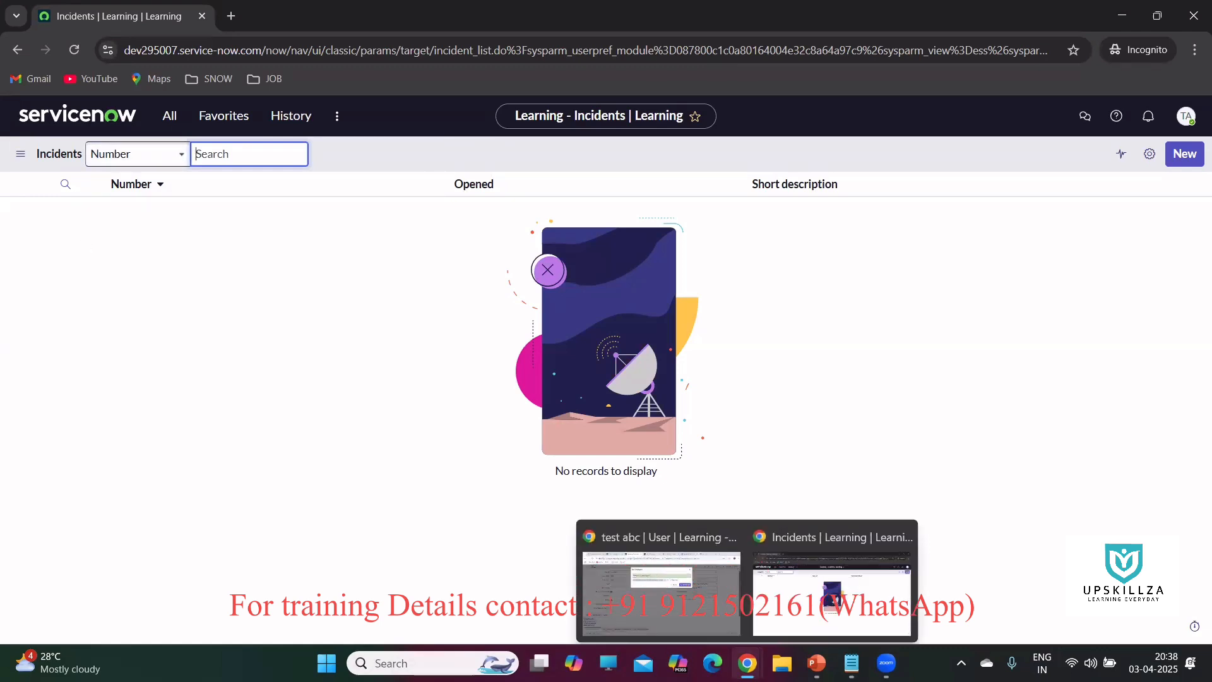
click(663, 584)
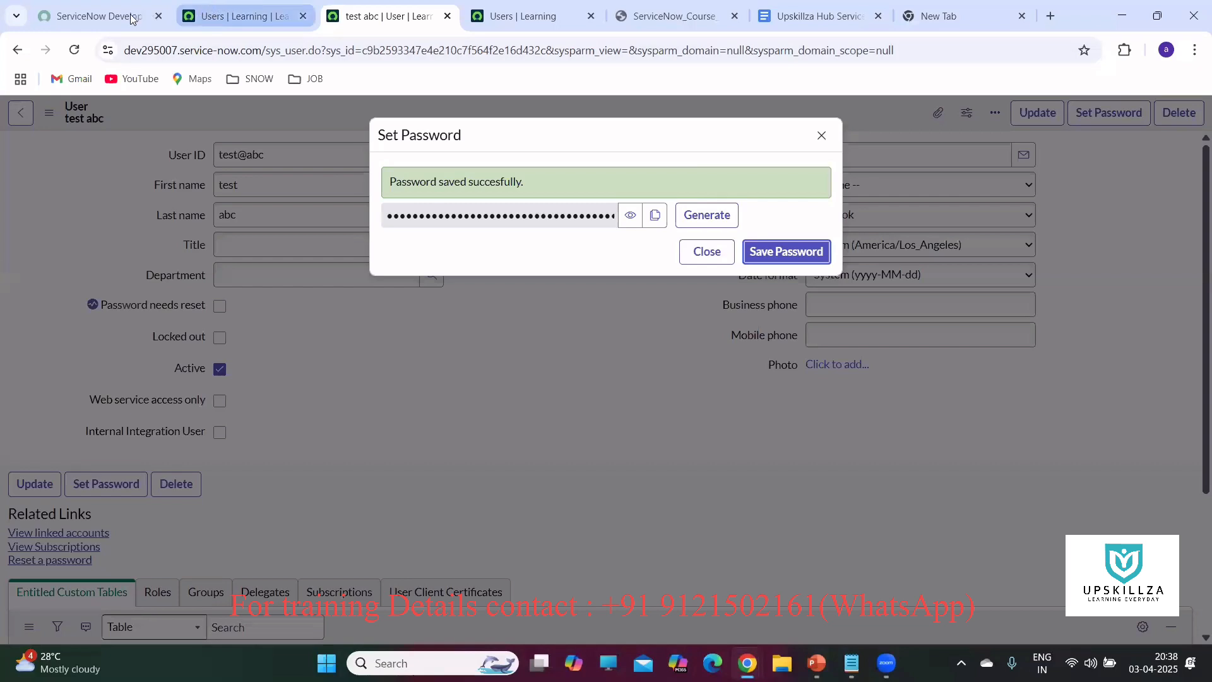
click(219, 21)
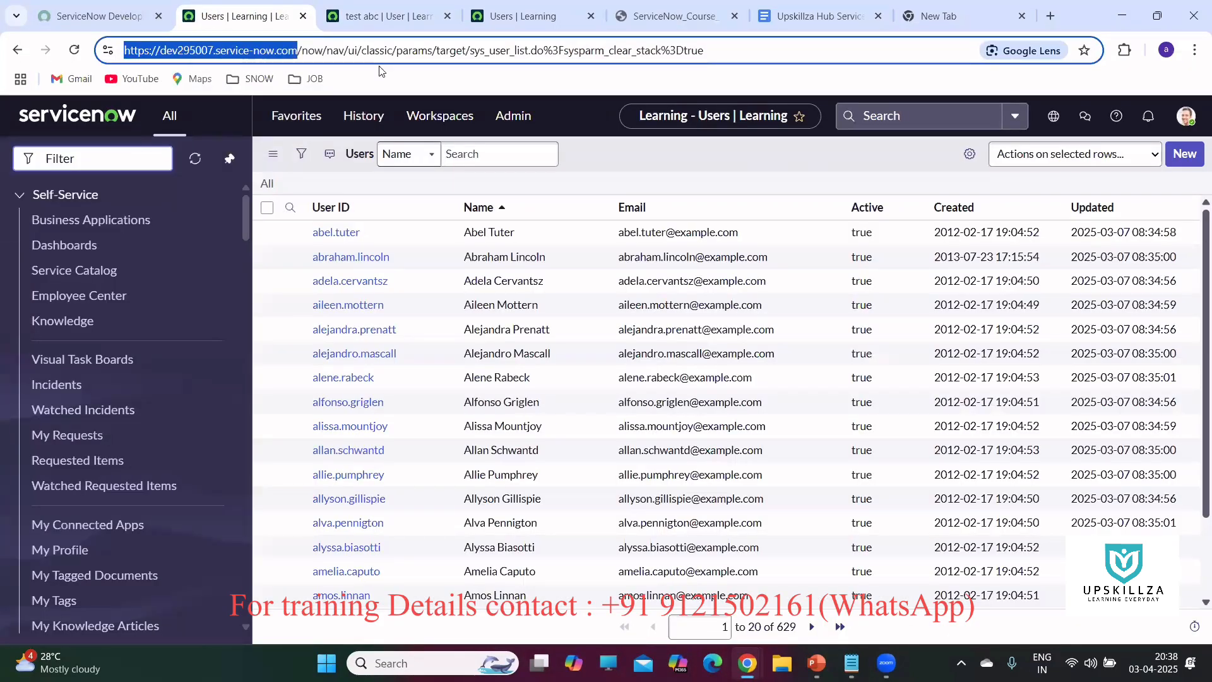
click(136, 158)
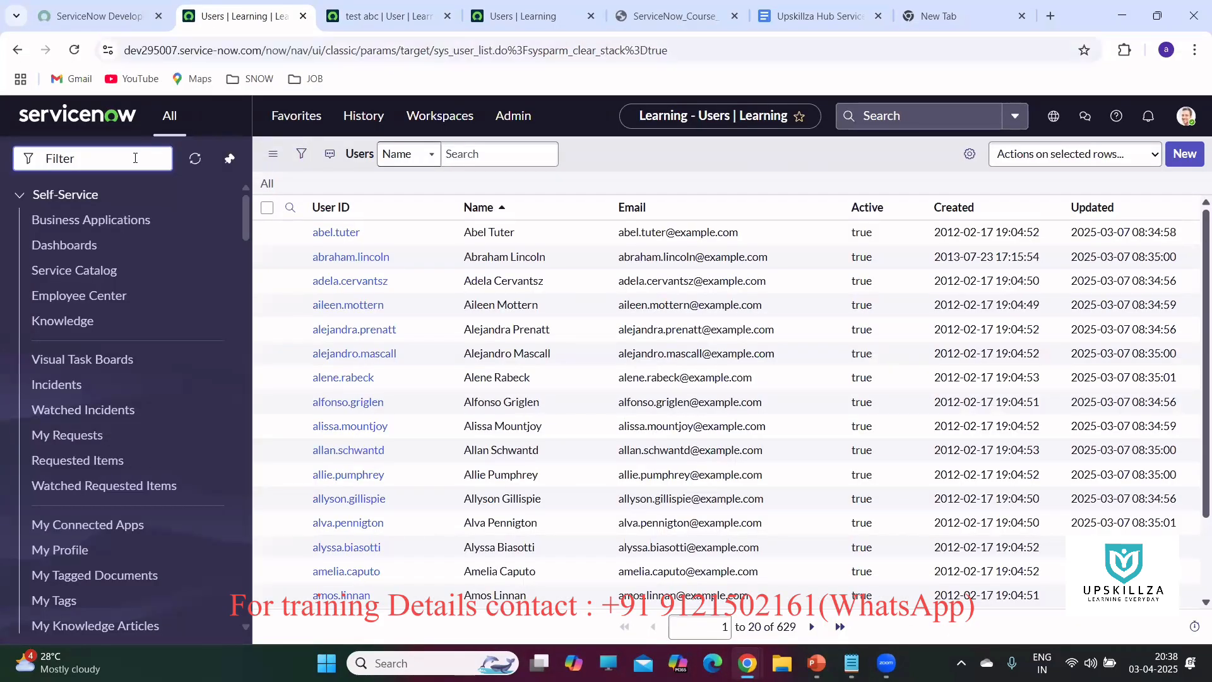
text(incidnet)
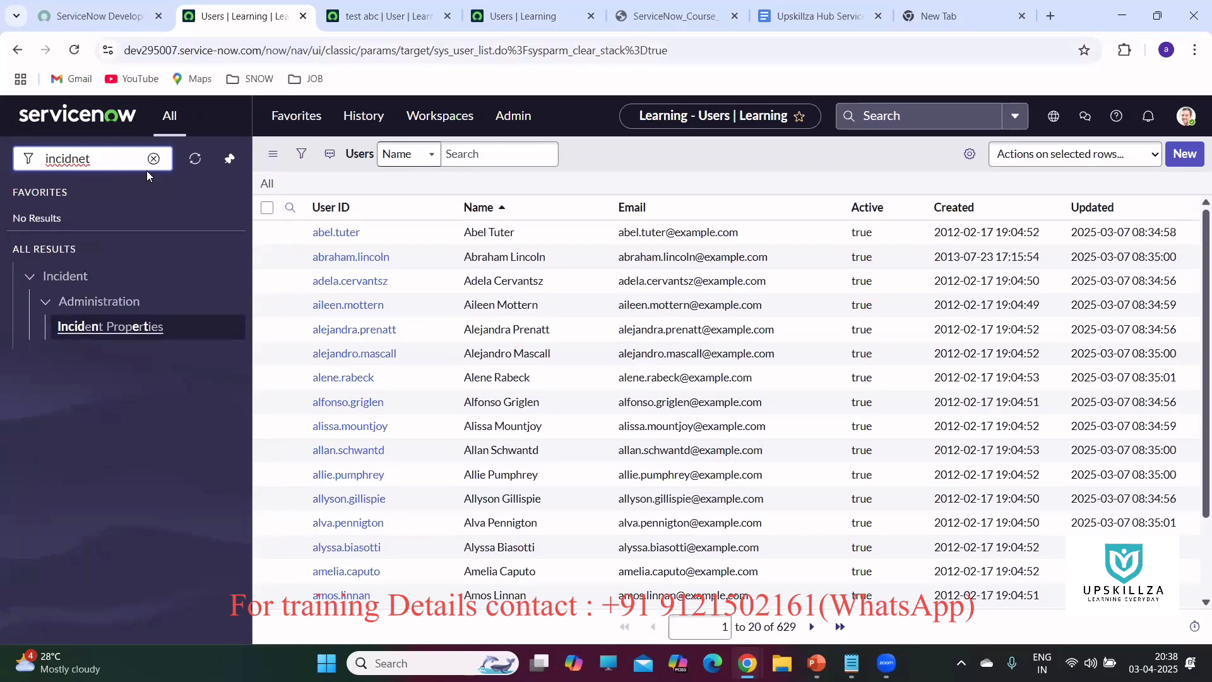
key(BackSpace)
key(BackSpace)
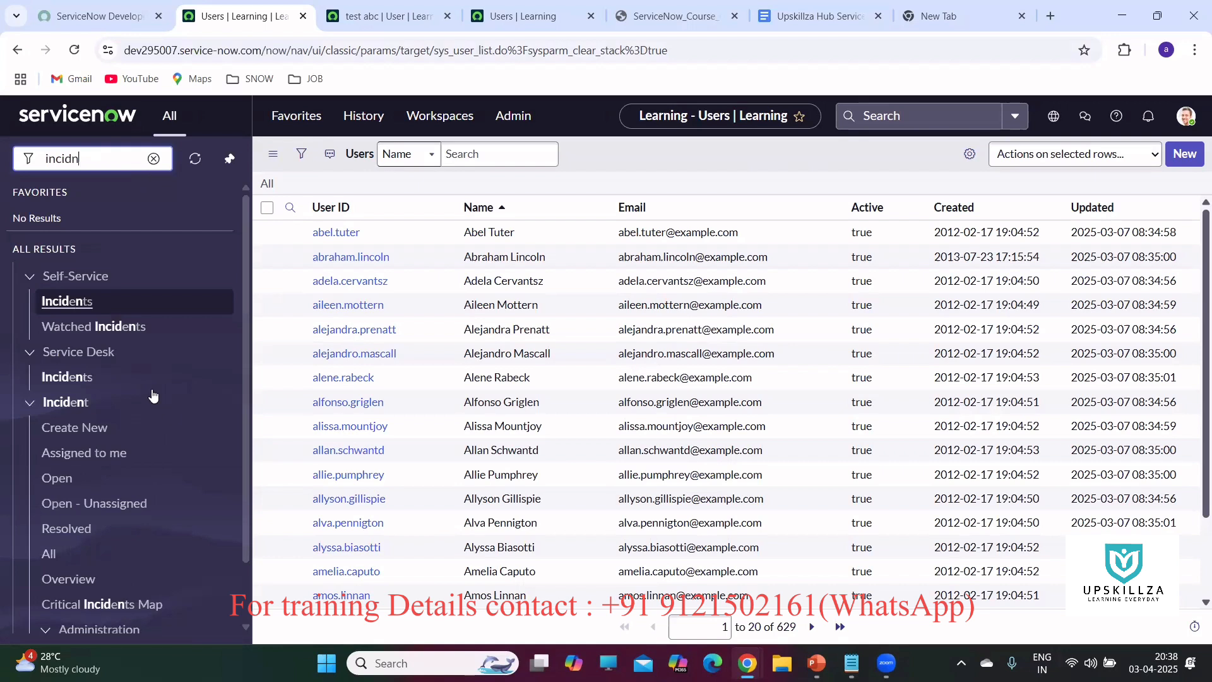
middle_click(46, 556)
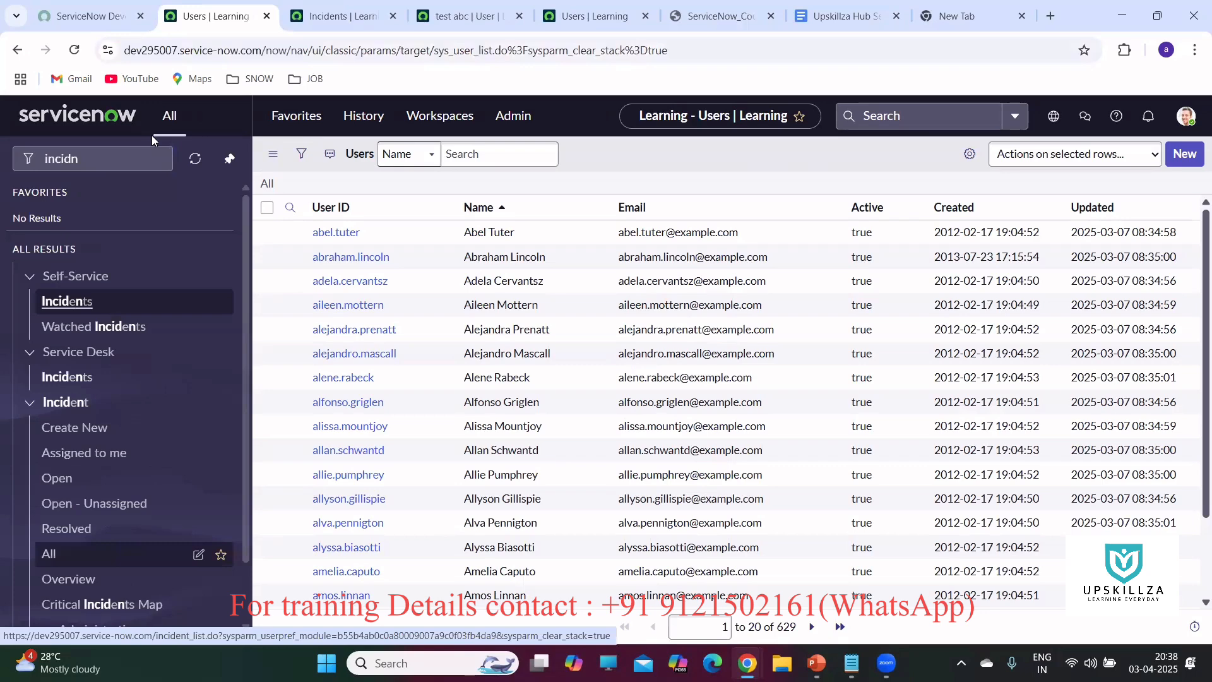
Review the admin's 70 incidents in the new tab, then go back to the test user's empty Incidents list.
click(339, 18)
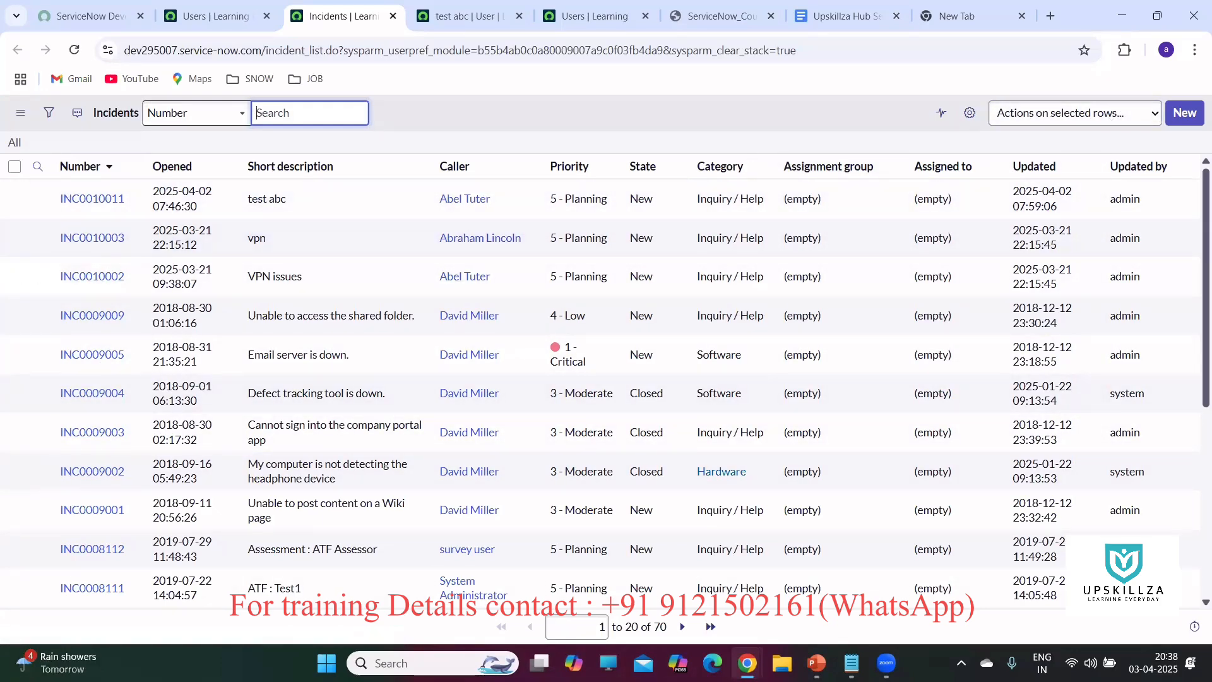
mouse_move(747, 663)
click(827, 568)
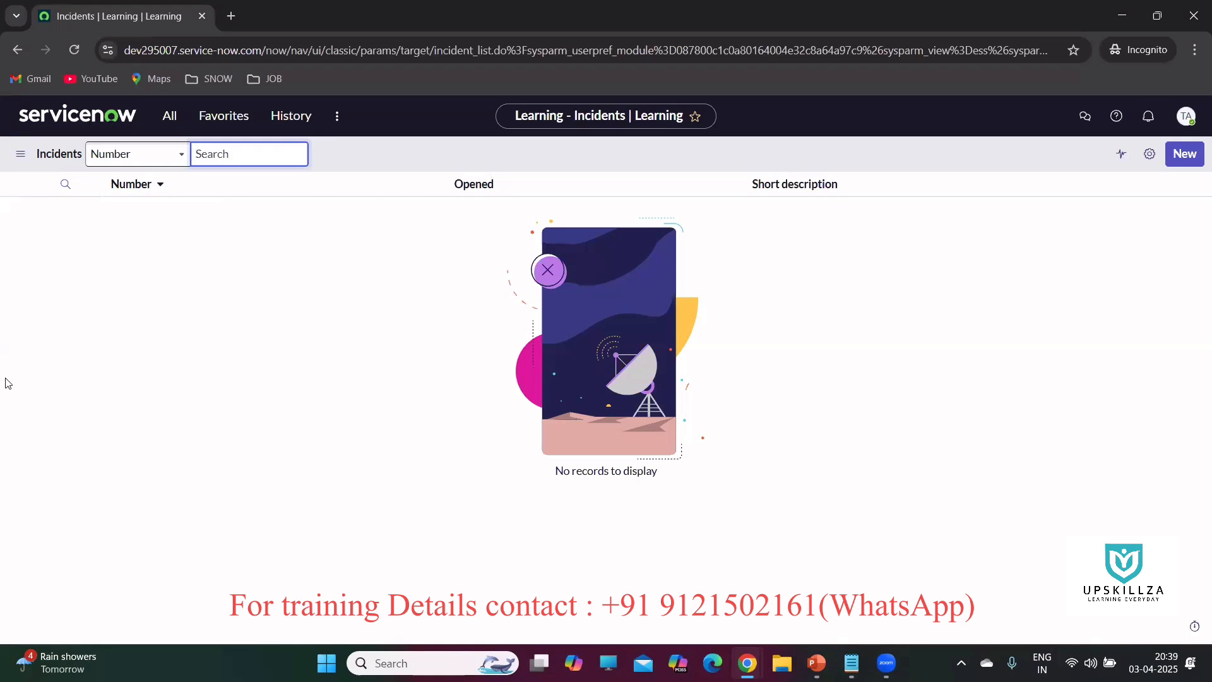
Open the test user's and the administrator's account menus to compare them, then close the admin's menu.
click(1184, 120)
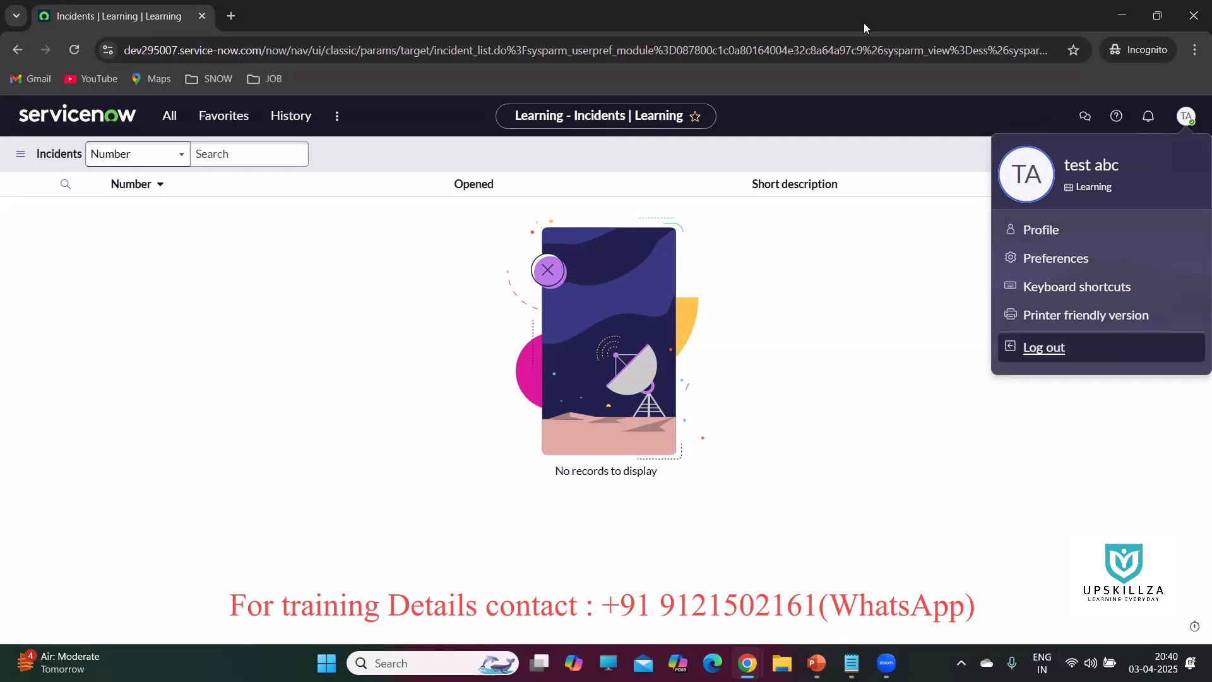
mouse_move(748, 663)
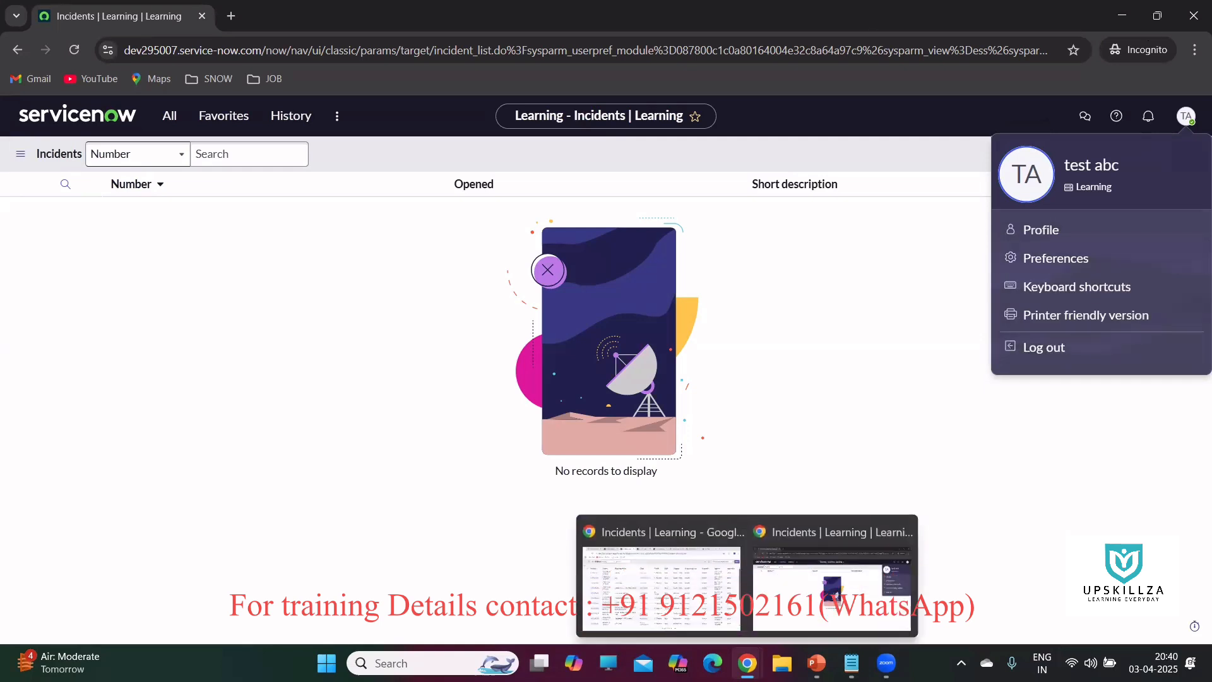
click(662, 584)
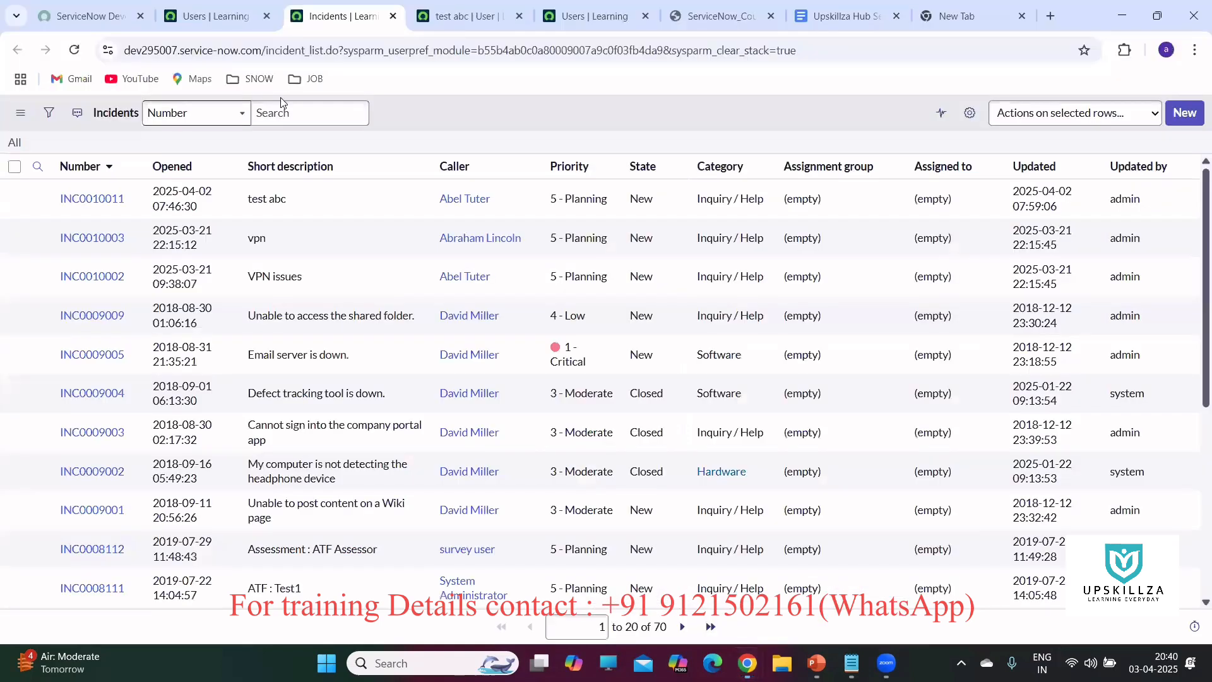
click(224, 19)
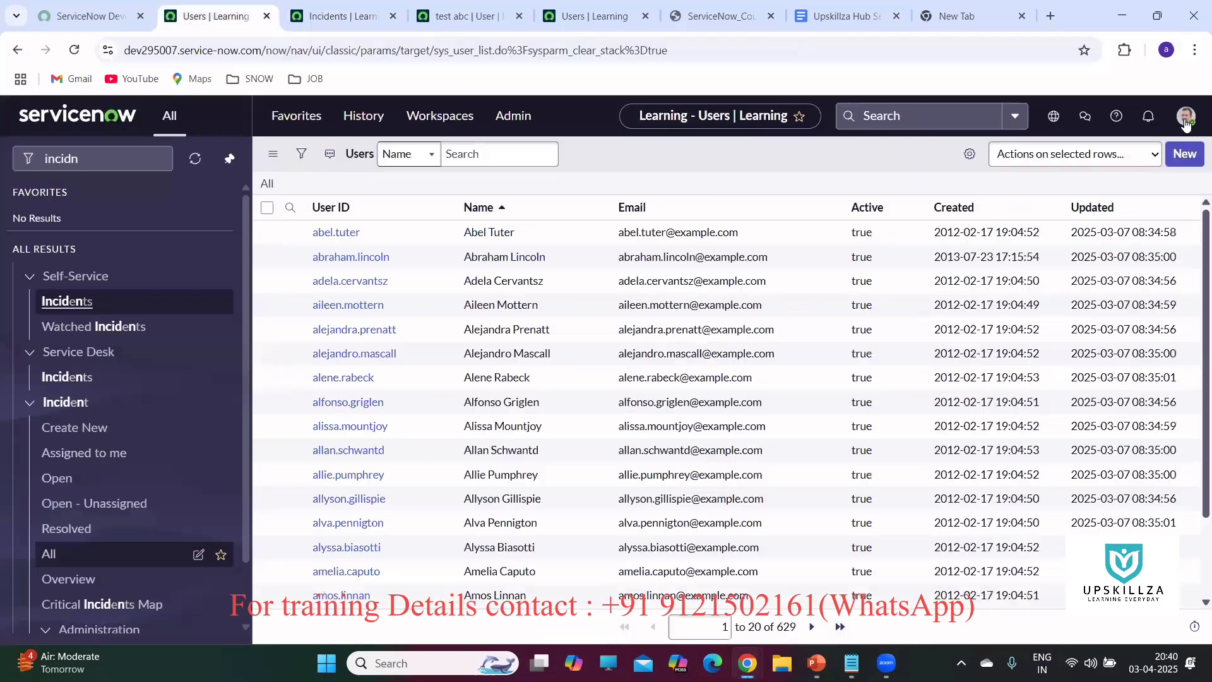
click(1185, 116)
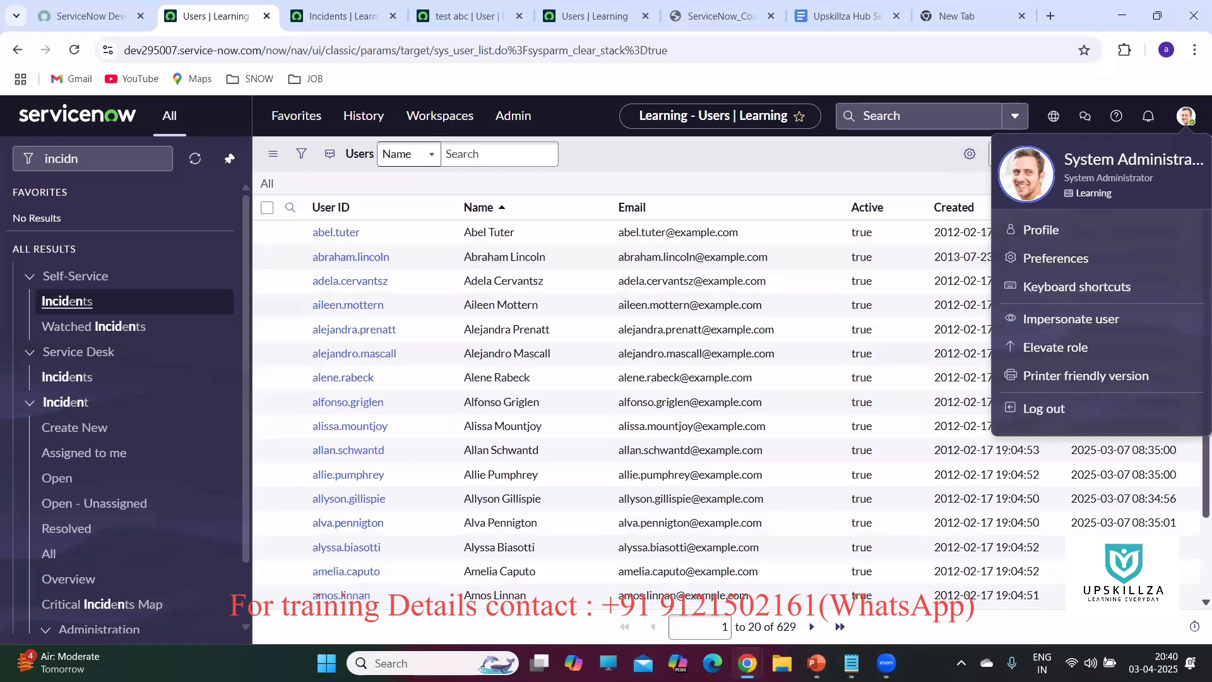
mouse_move(748, 663)
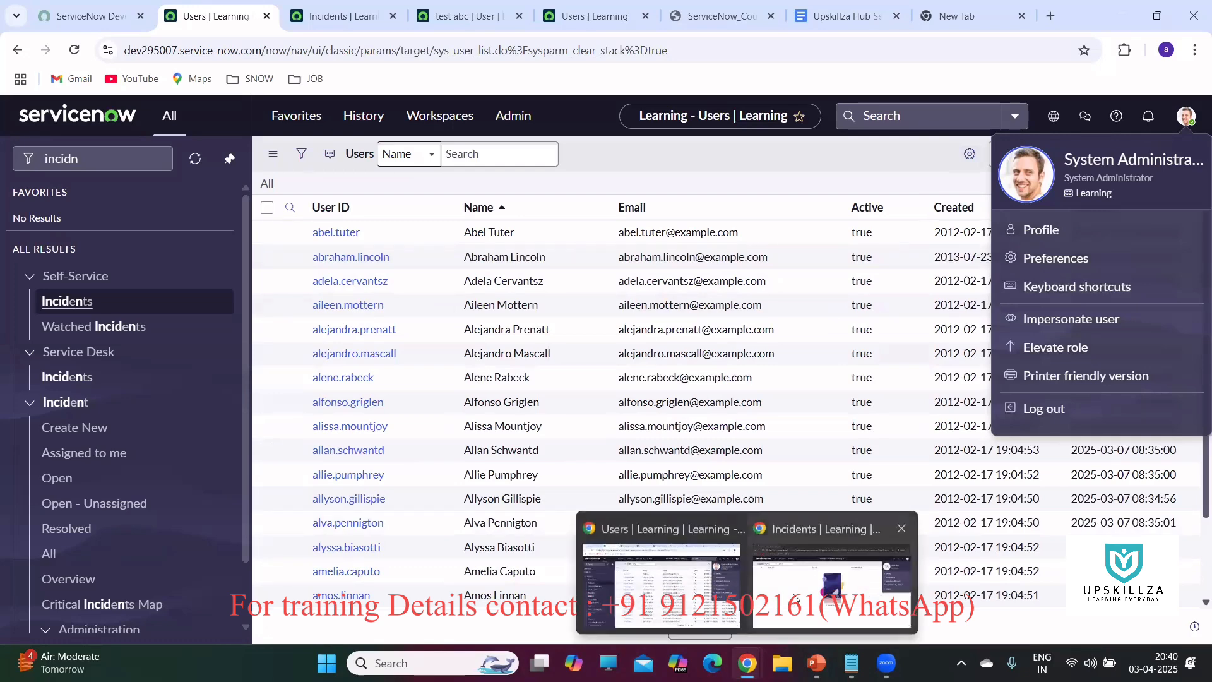
click(832, 571)
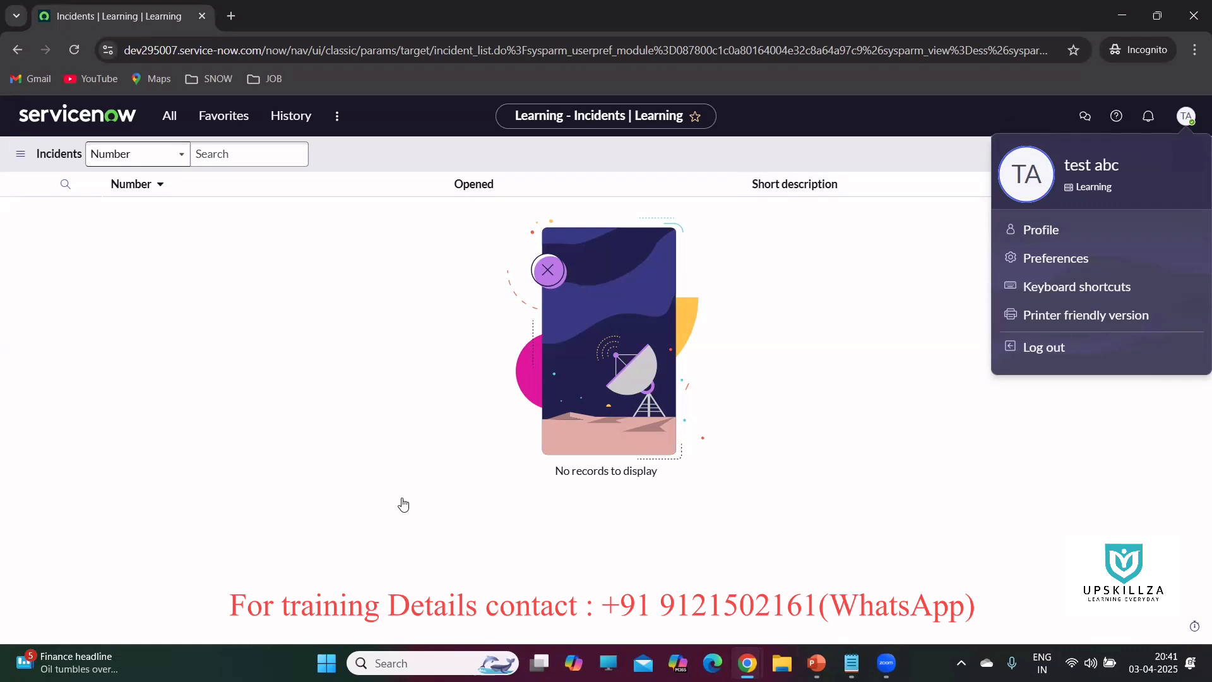
key(alt+Tab)
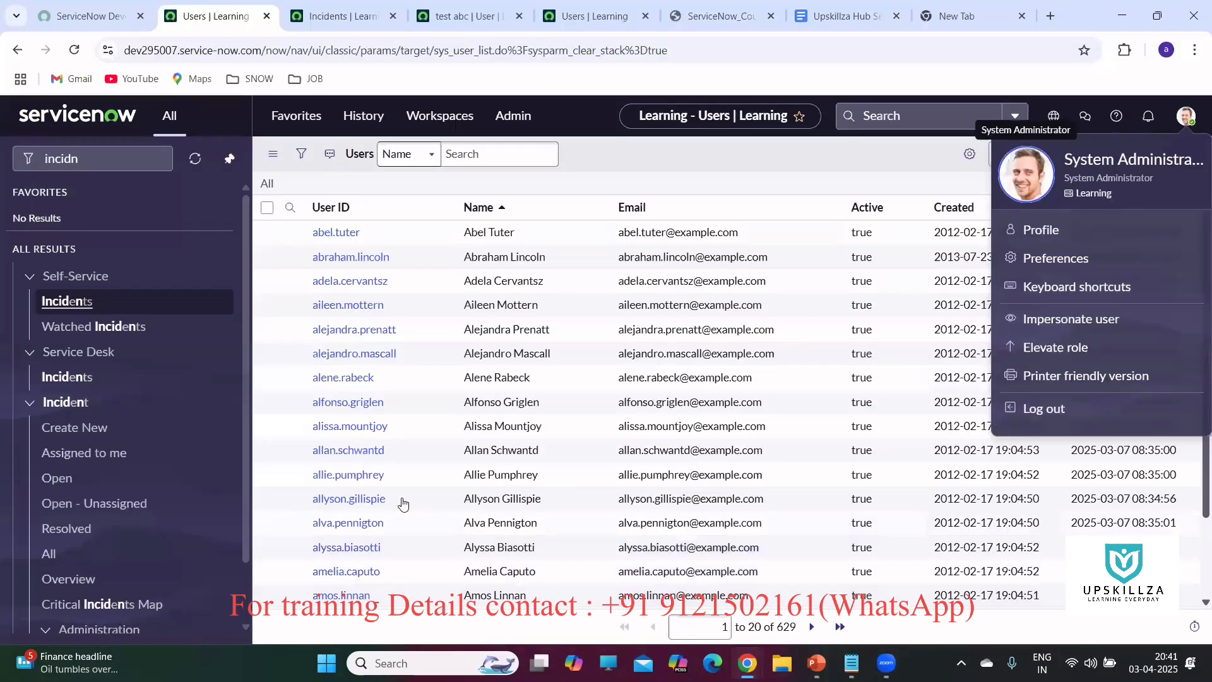
click(777, 154)
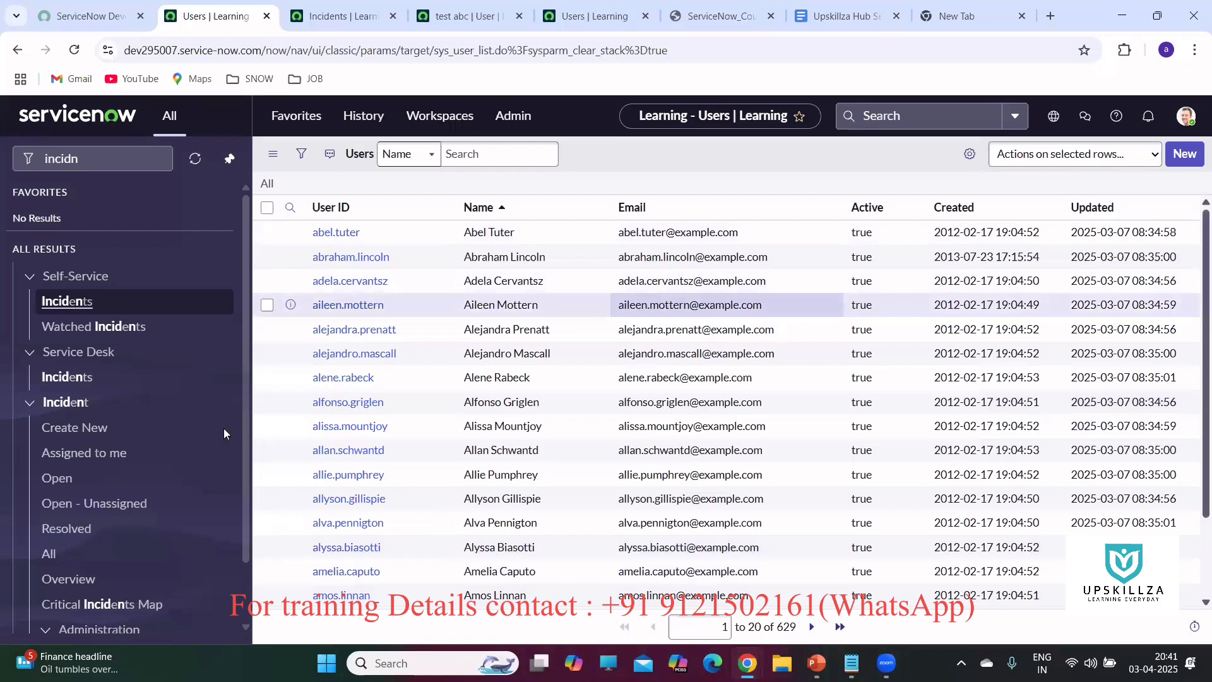
key(alt+Tab)
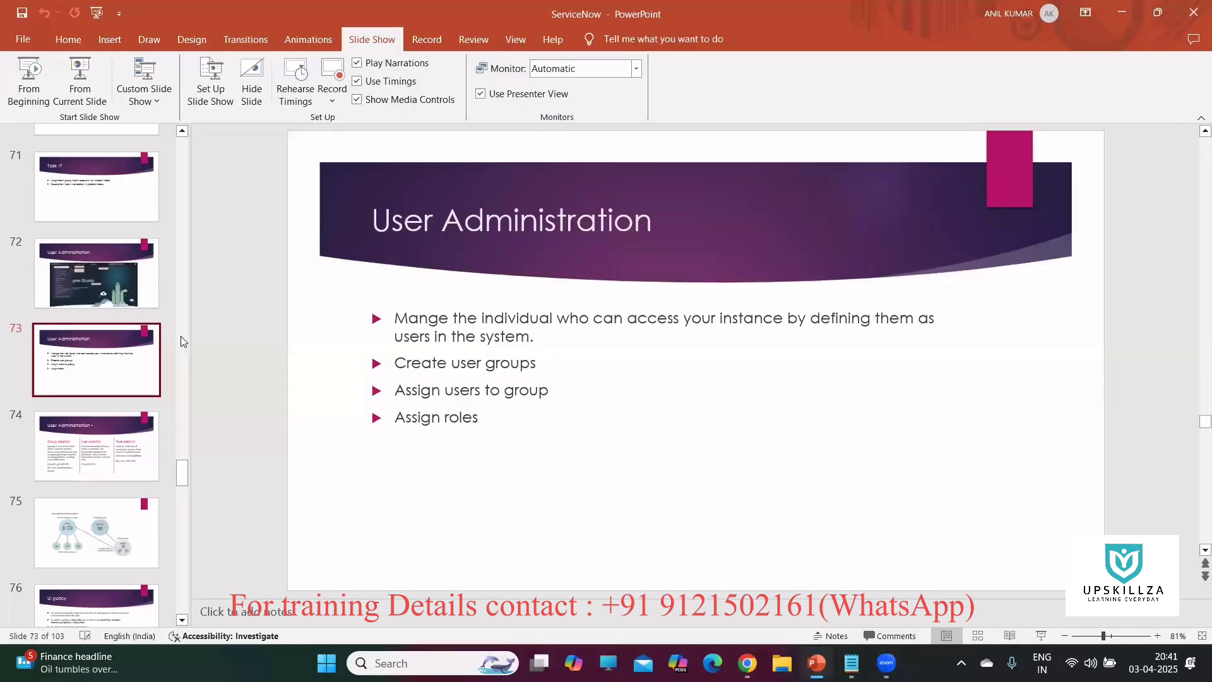
Advance the deck to slide 74 on group, user and role creation, then return to the admin's Users list.
scroll(474, 393, down, 1)
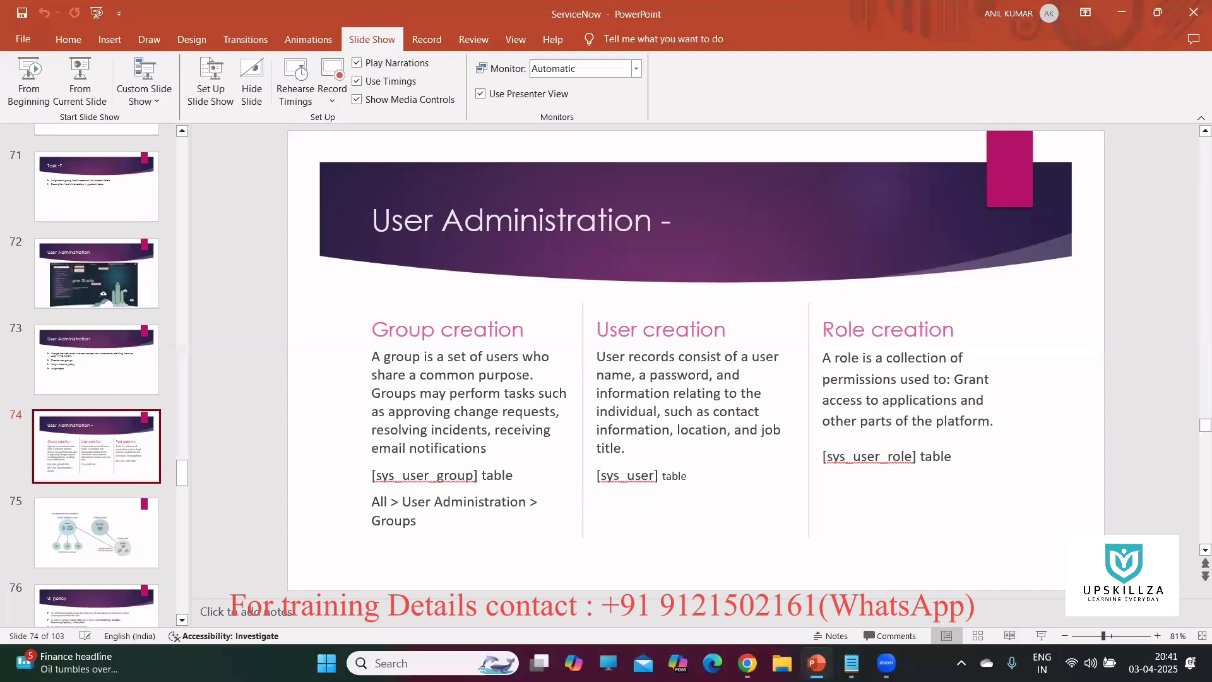
mouse_move(748, 663)
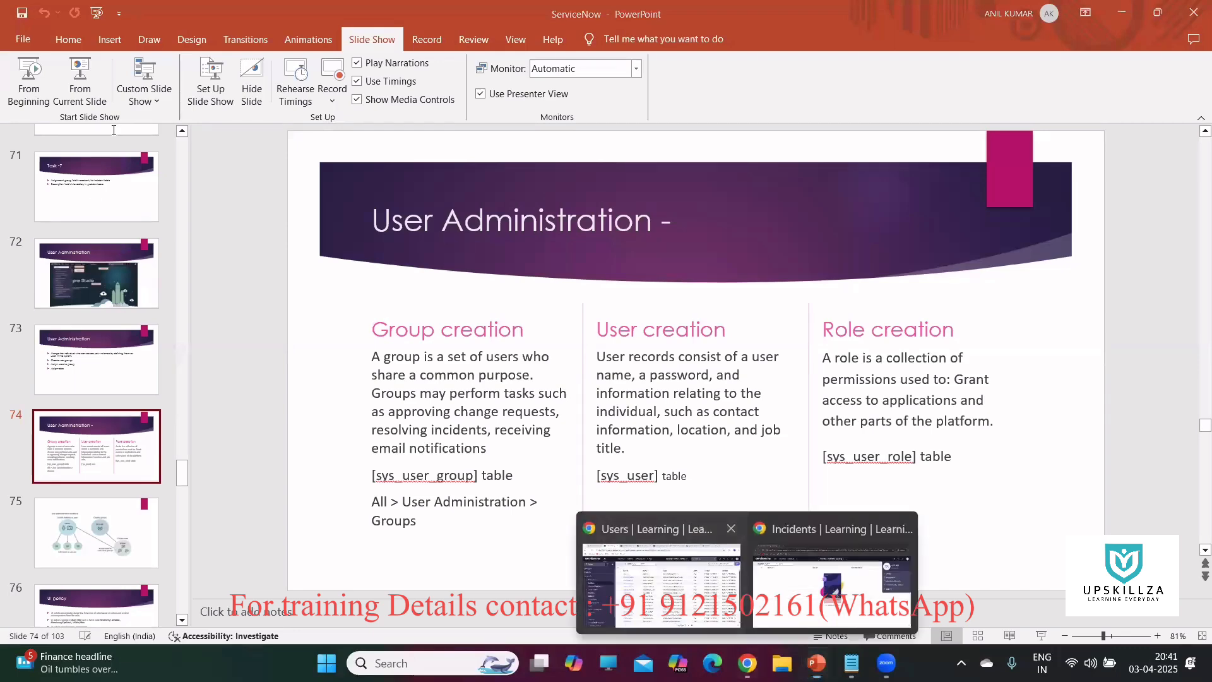
click(662, 578)
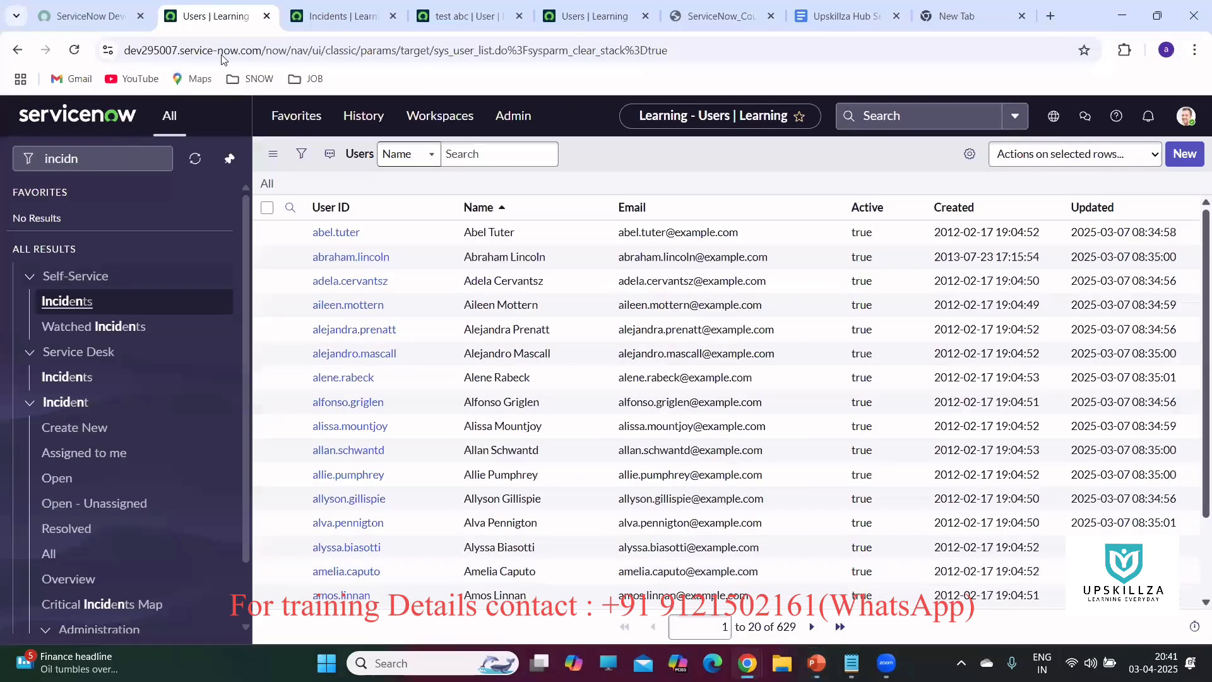
Replace the navigator filter with 'group' and open User Administration > Groups in a new tab.
click(111, 147)
key(BackSpace)
key(BackSpace)
key(BackSpace)
key(BackSpace)
key(BackSpace)
key(BackSpace)
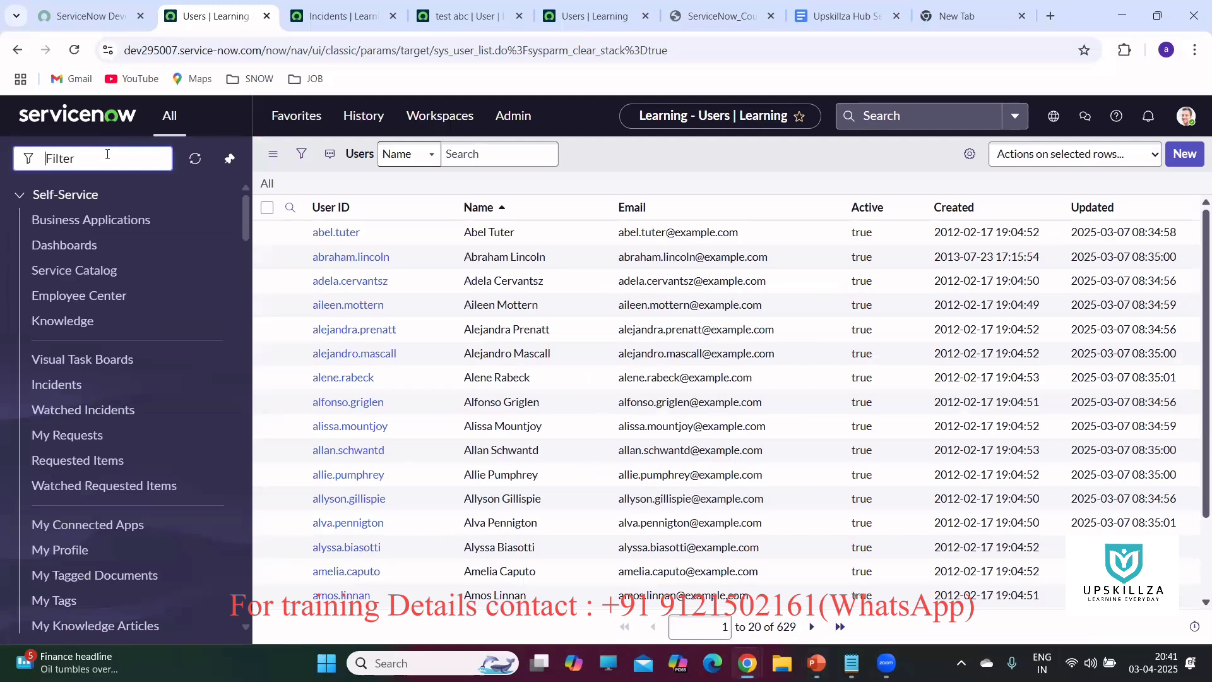
text(group)
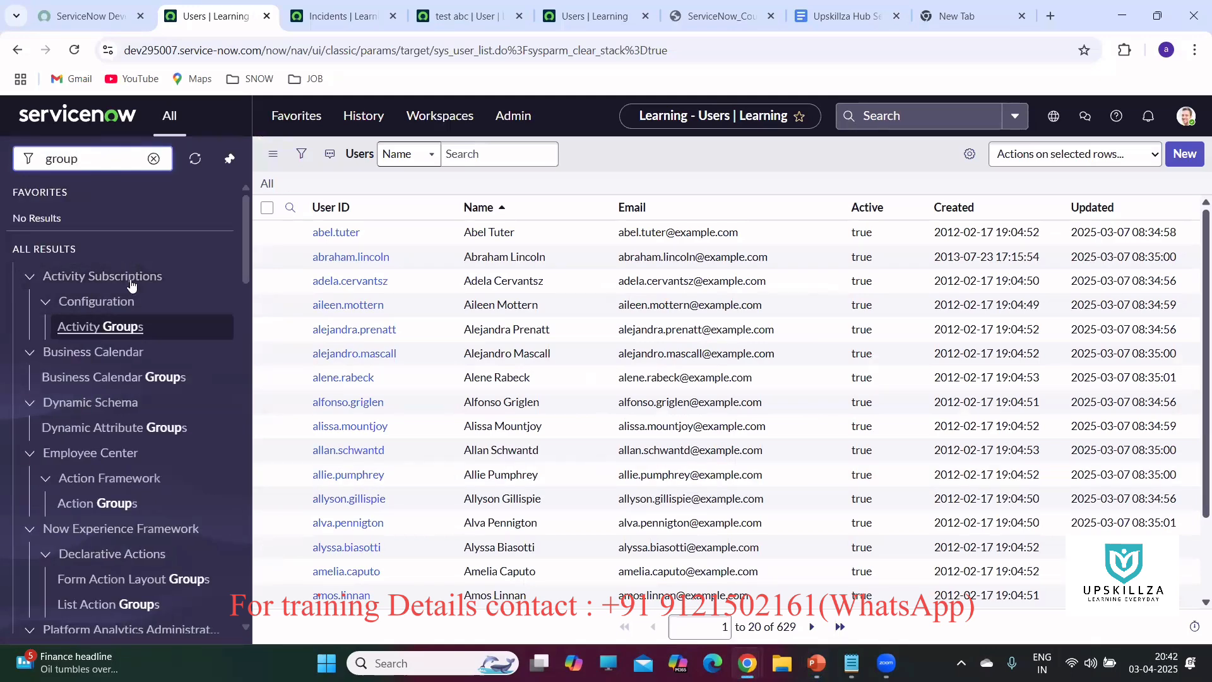
scroll(129, 309, down, 8)
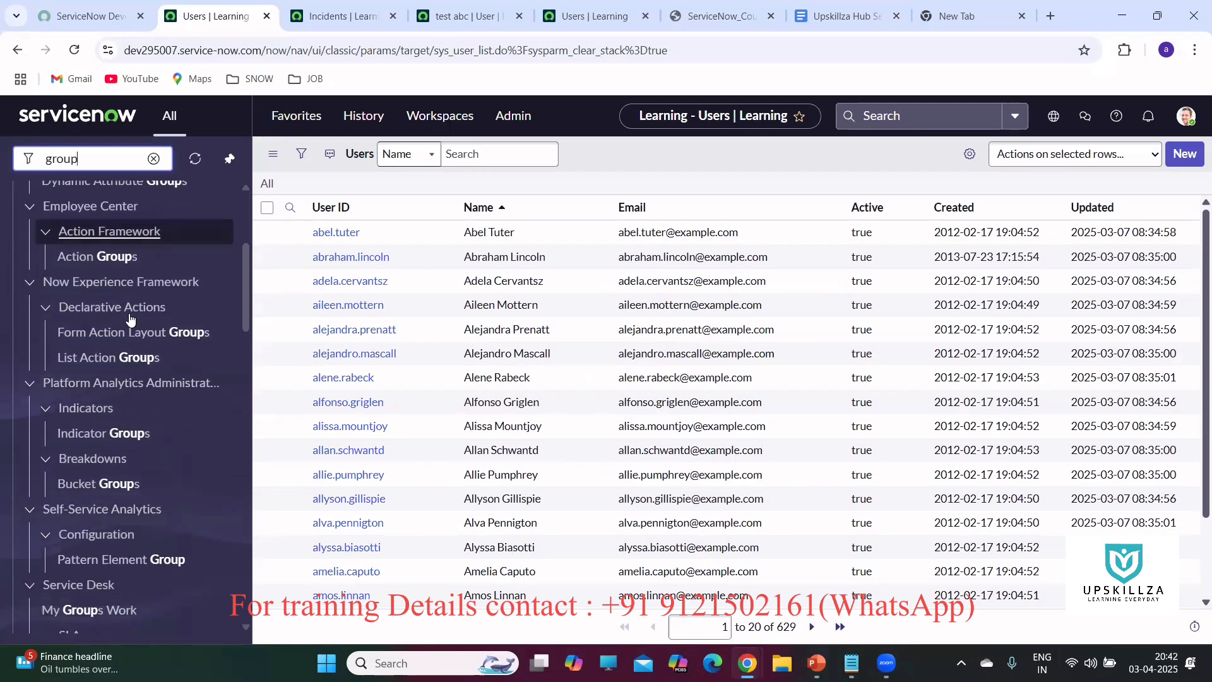
scroll(130, 318, down, 8)
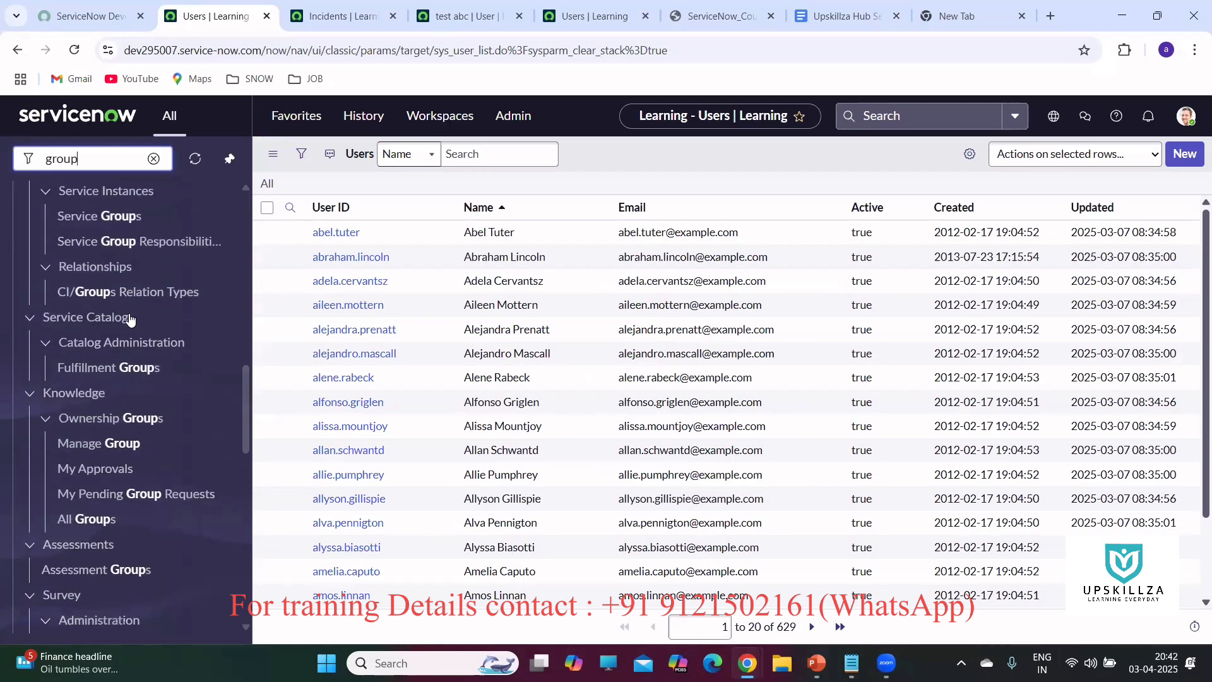
scroll(129, 319, down, 8)
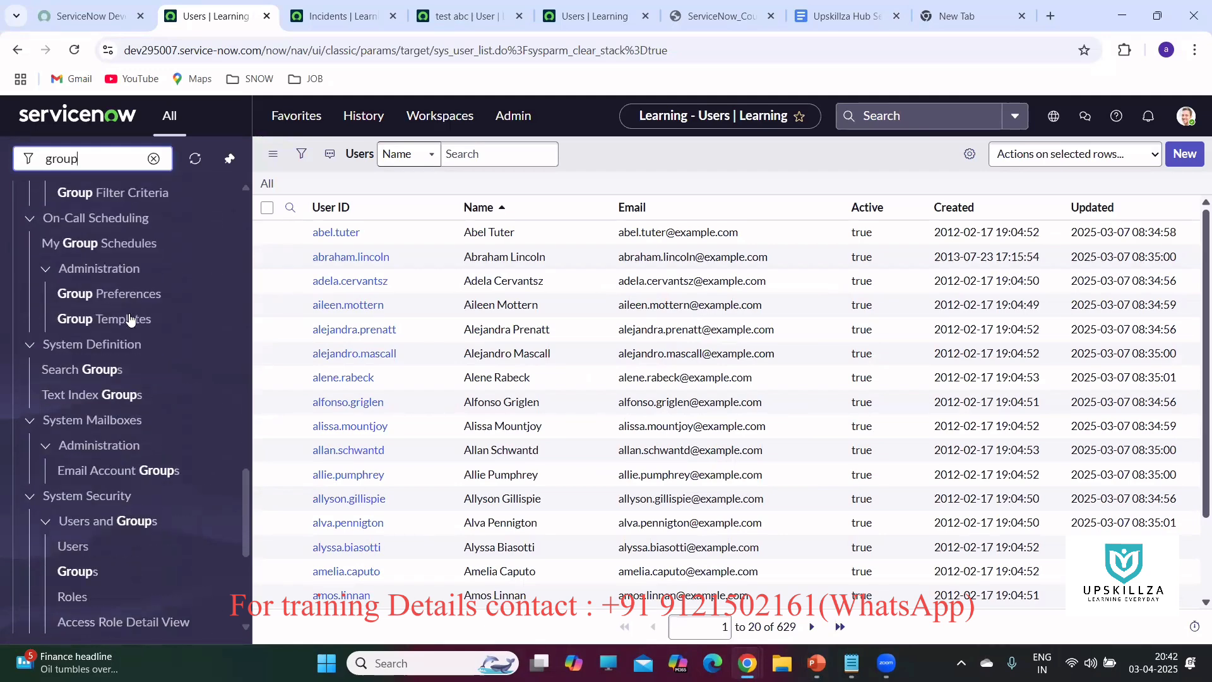
scroll(130, 320, down, 3)
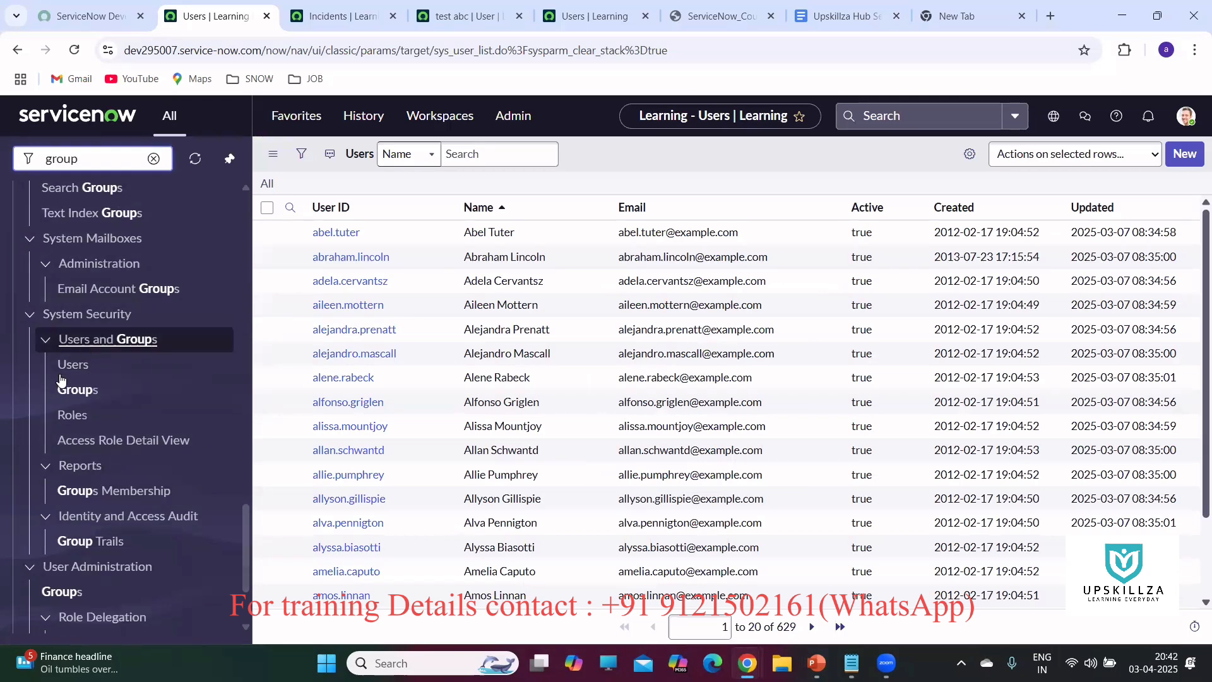
scroll(159, 297, down, 3)
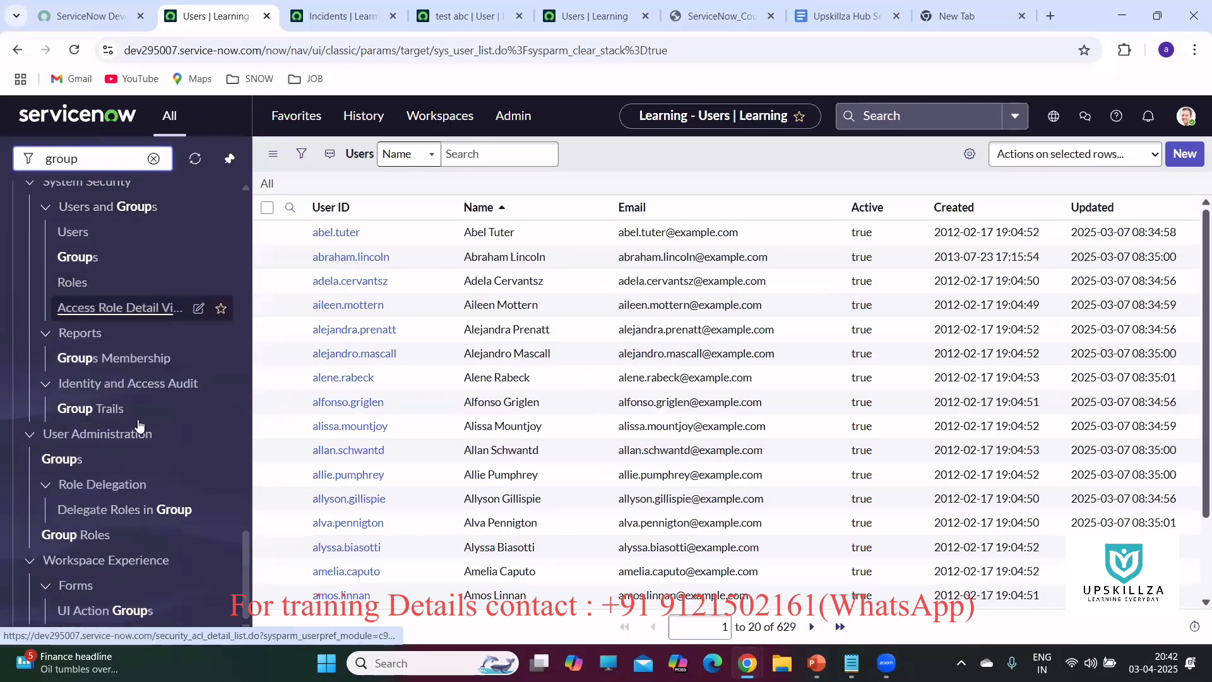
middle_click(61, 465)
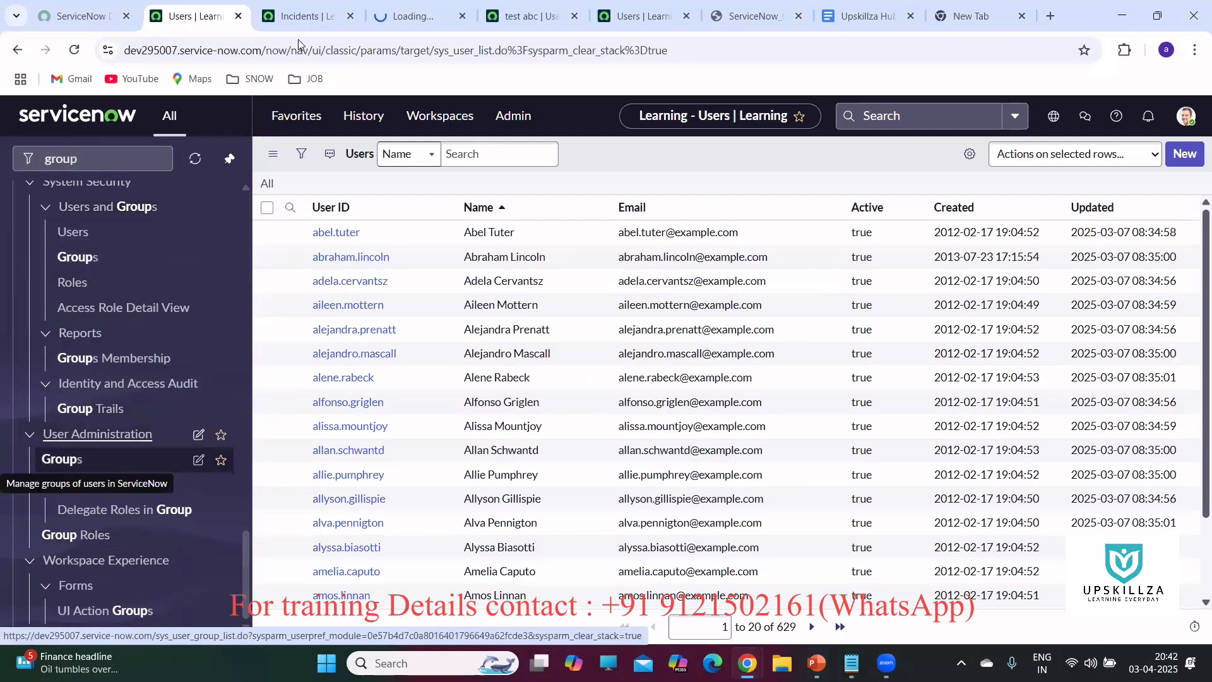
From the Groups list tab, start a blank new Group record.
click(404, 27)
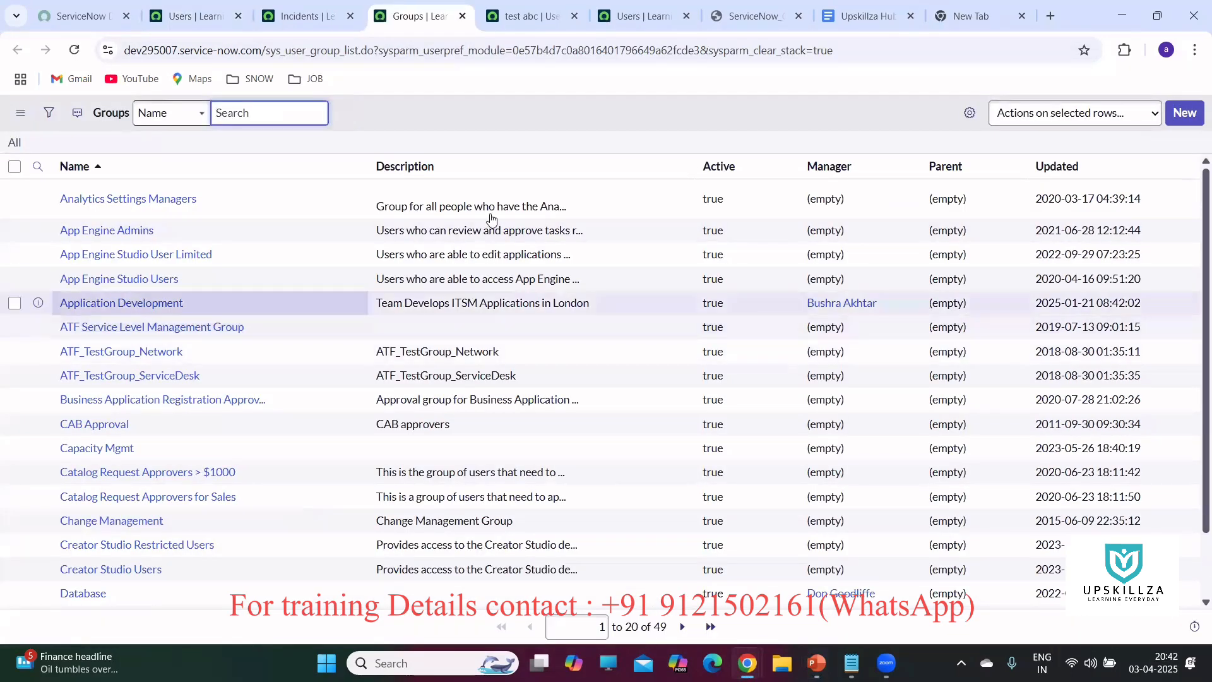
click(1185, 114)
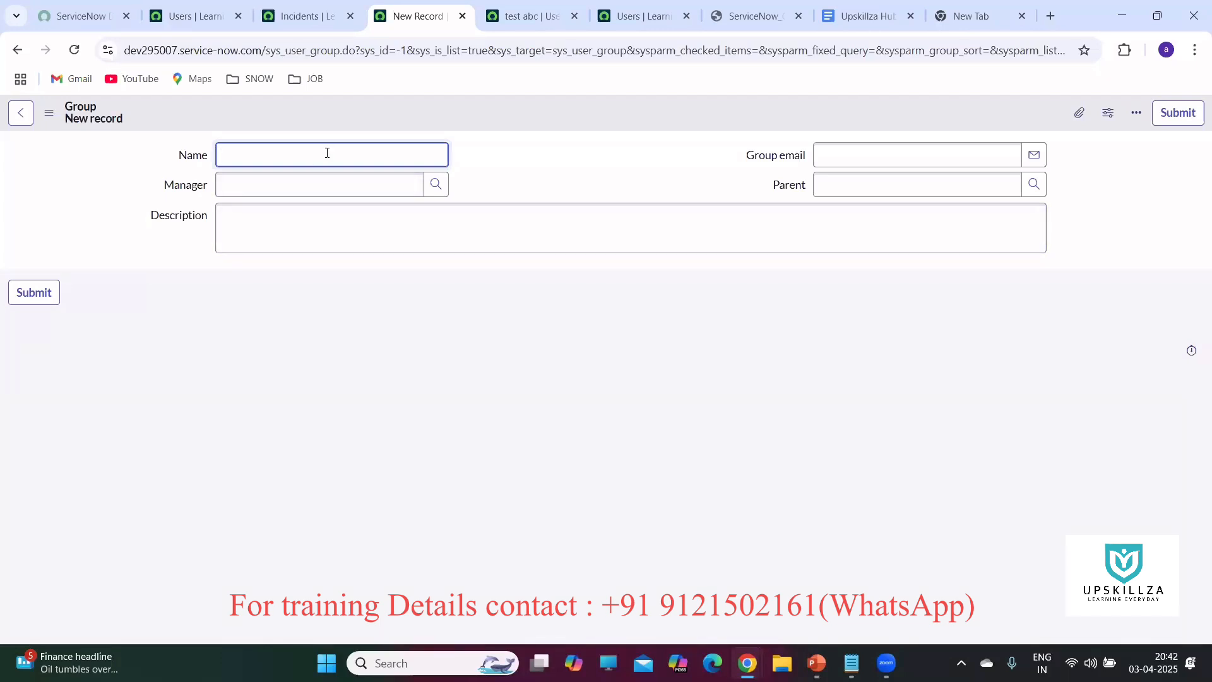
Name the group 'Upskillza developers group', leave Group email blank, and save the record.
text(U)
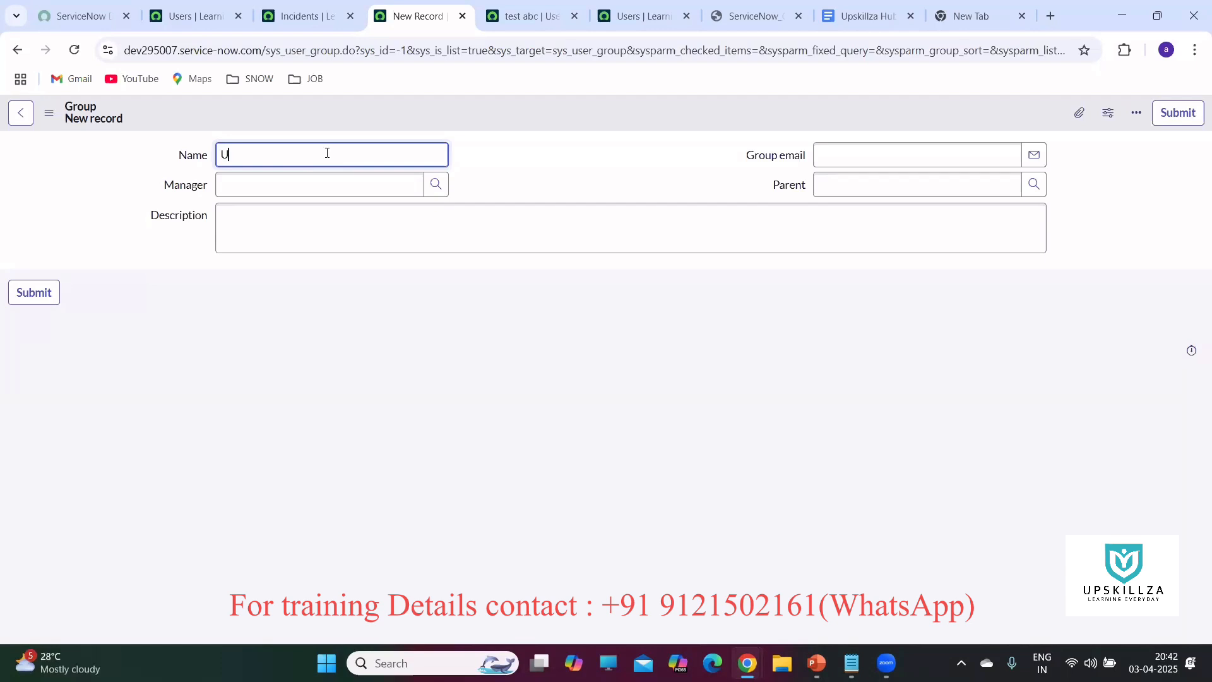
text(pskillza developers group)
click(871, 153)
text(test)
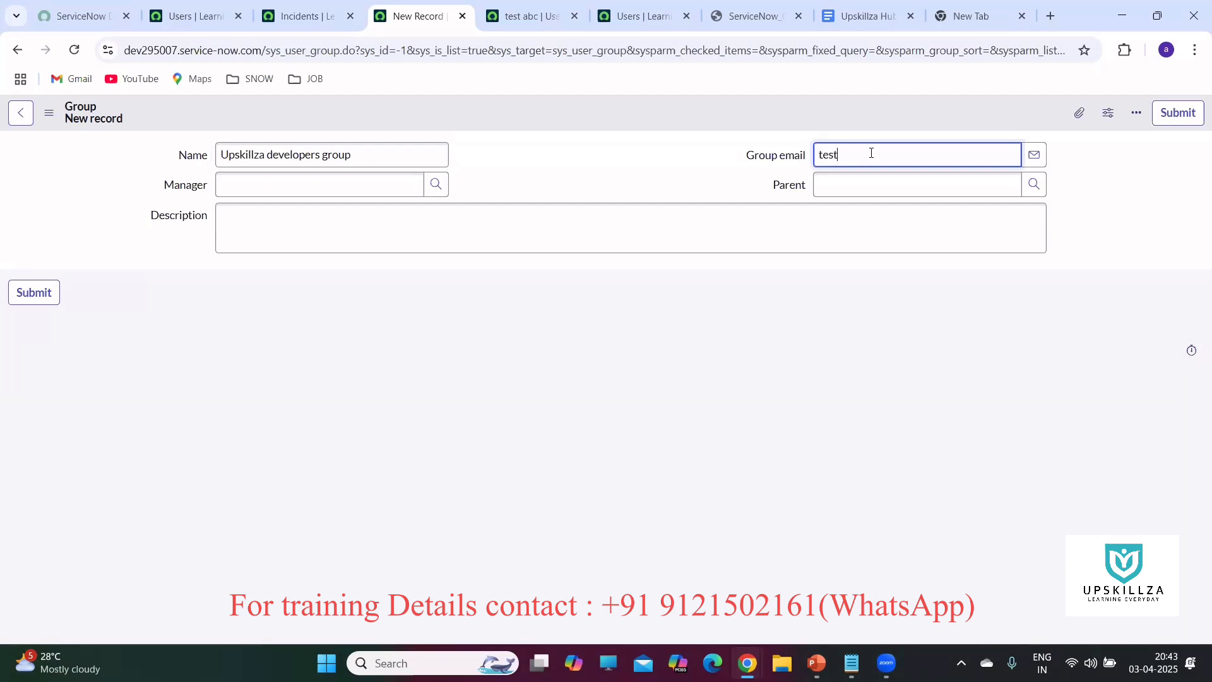
key(BackSpace)
key(BackSpace)
key(BackSpace)
key(BackSpace)
right_click(493, 112)
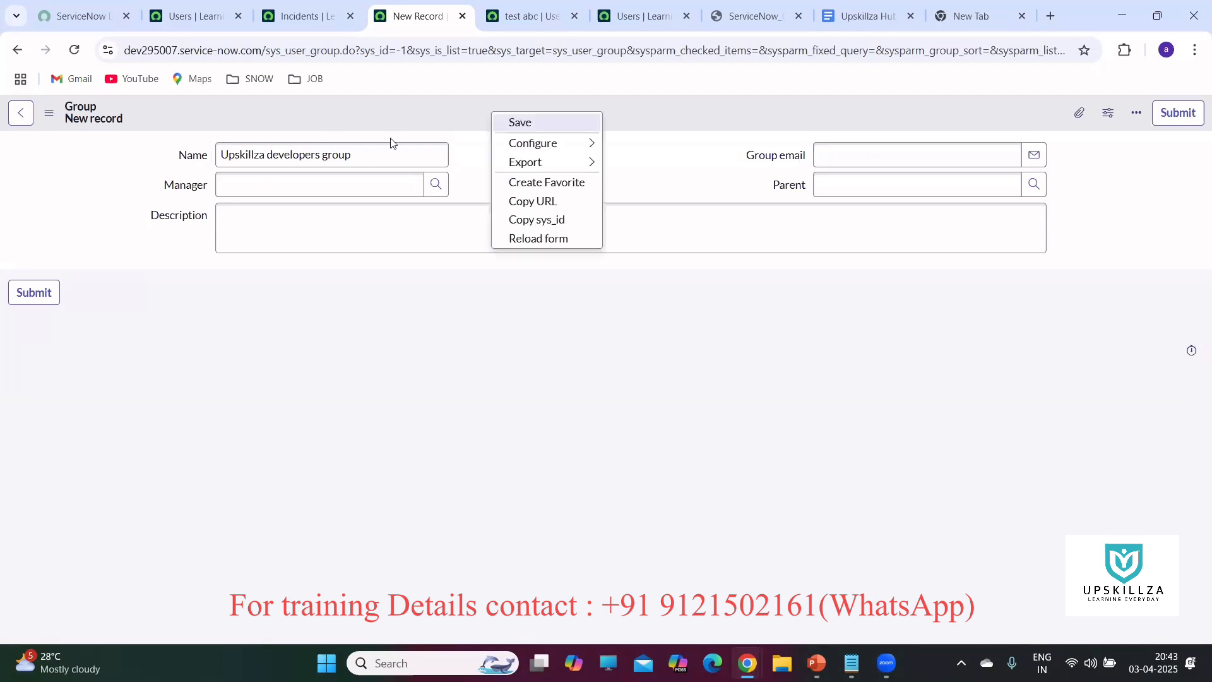
click(511, 125)
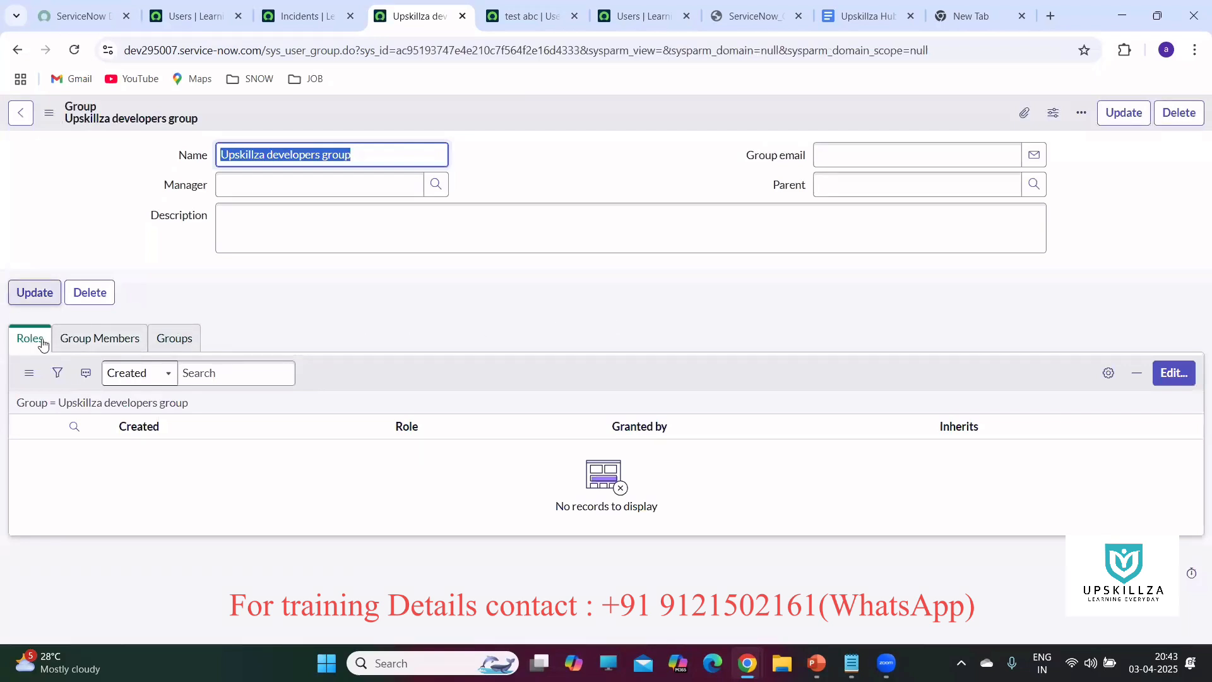
Check the empty Group Members, Groups and Roles related lists, ending on Group Members.
click(69, 341)
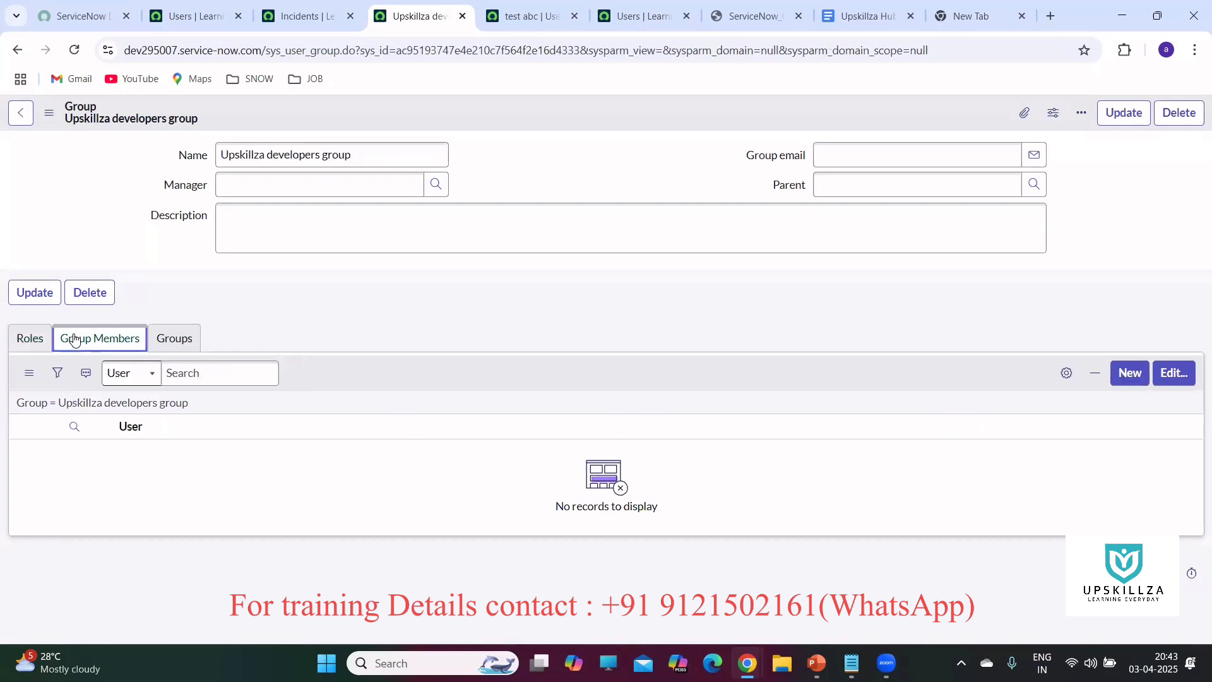
click(177, 341)
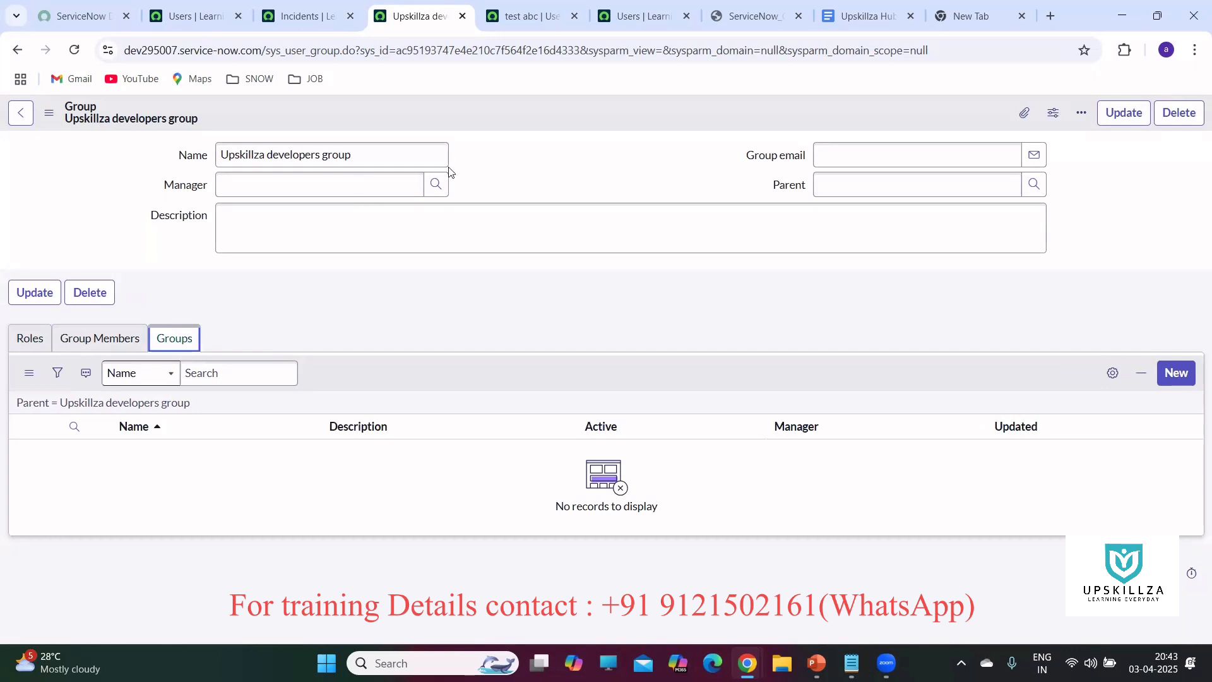
click(29, 347)
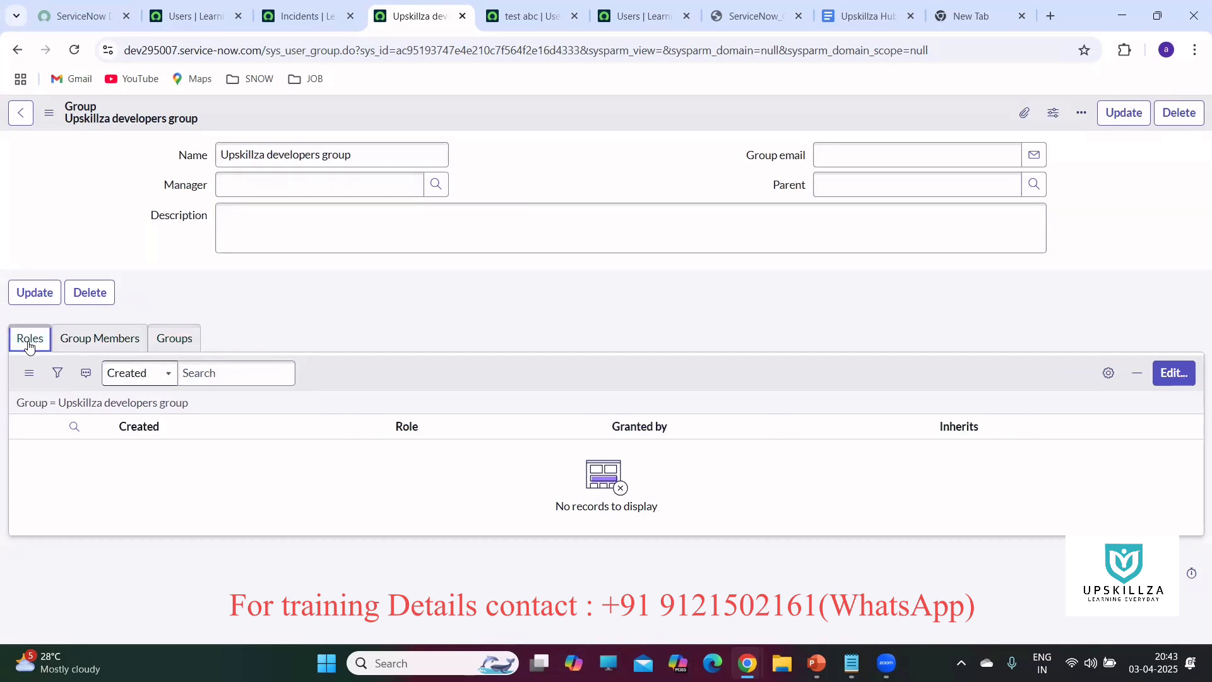
click(116, 342)
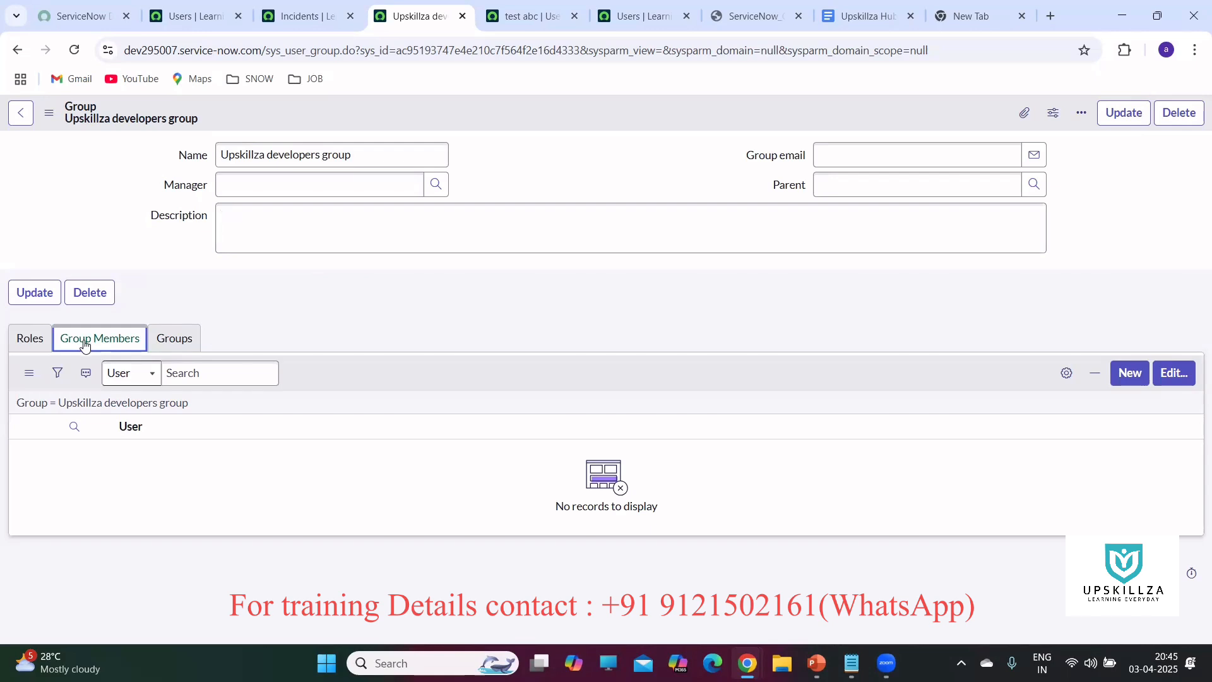
Add the first listed user and 'test abc', found by searching 'tes', to the Group Members List.
click(1168, 375)
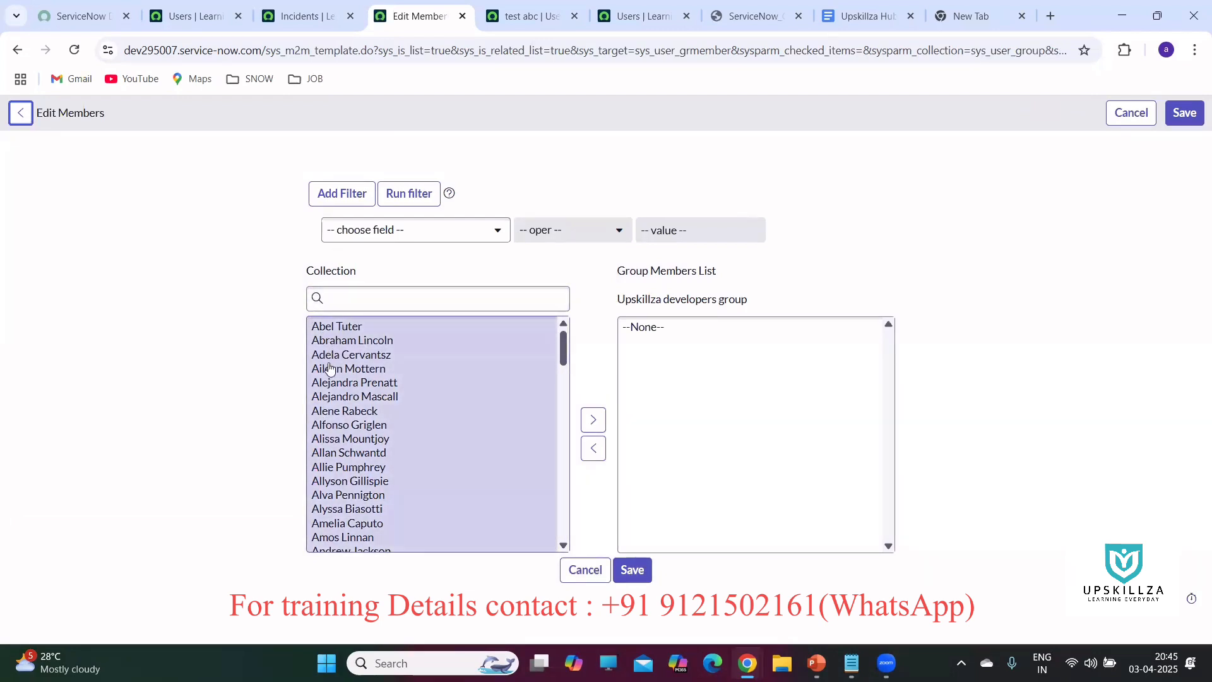
click(335, 327)
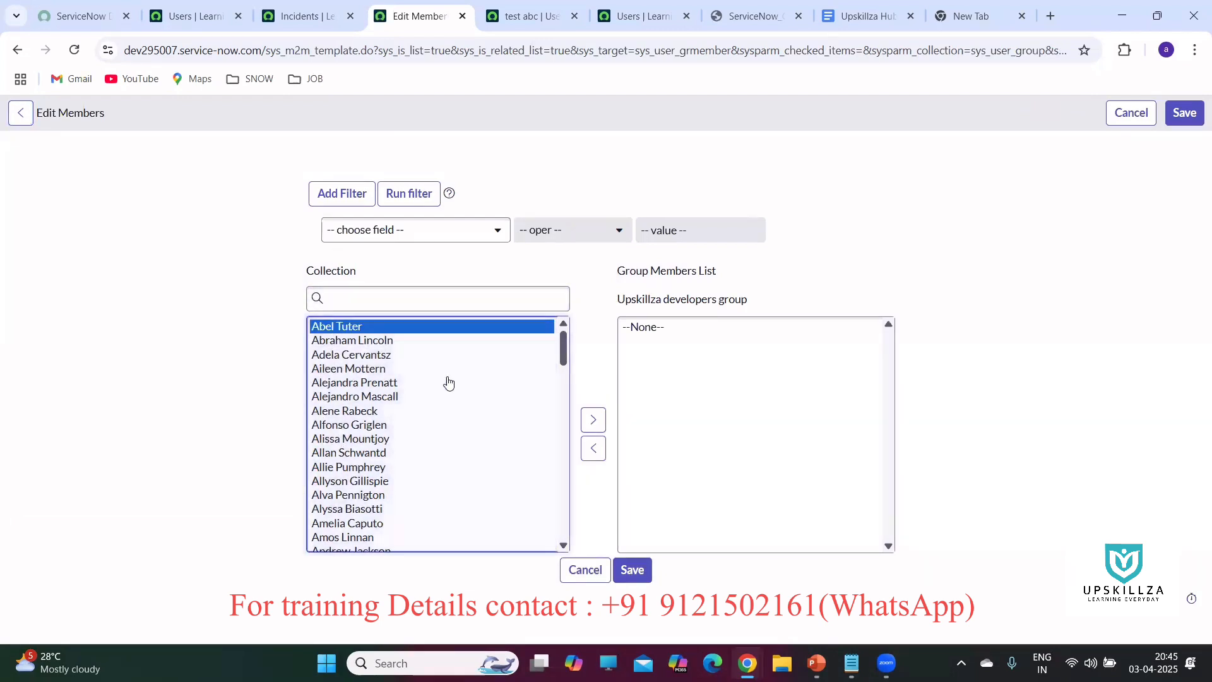
click(588, 420)
click(403, 297)
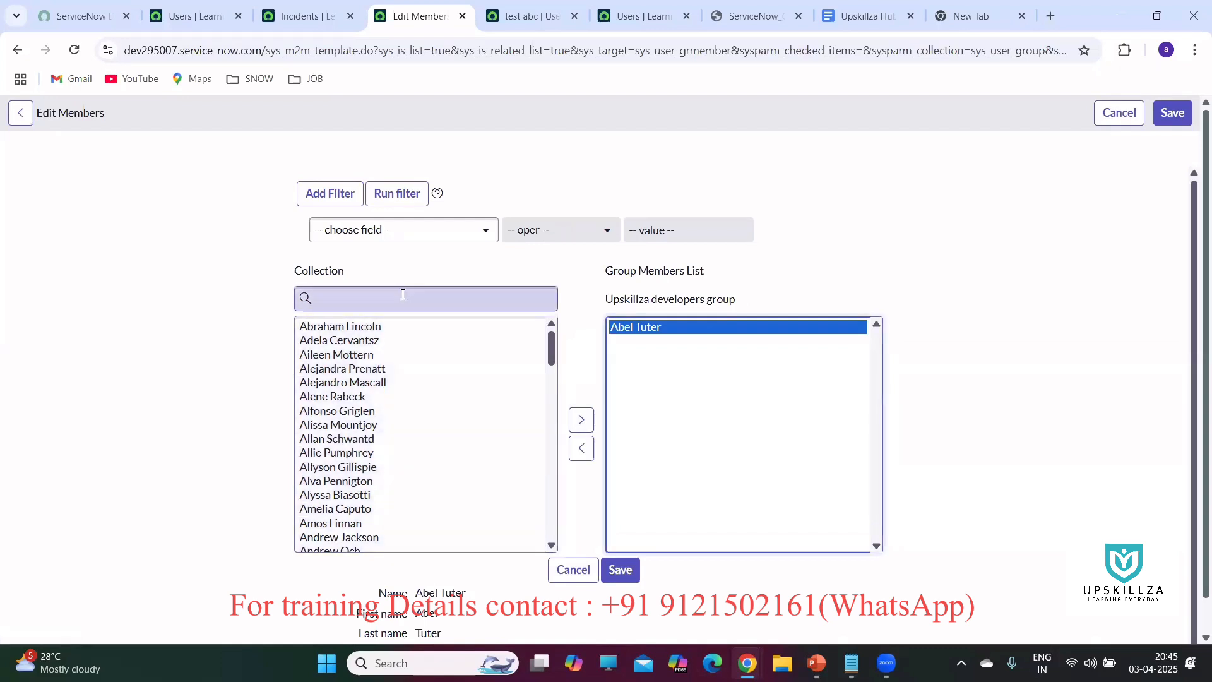
text(tes)
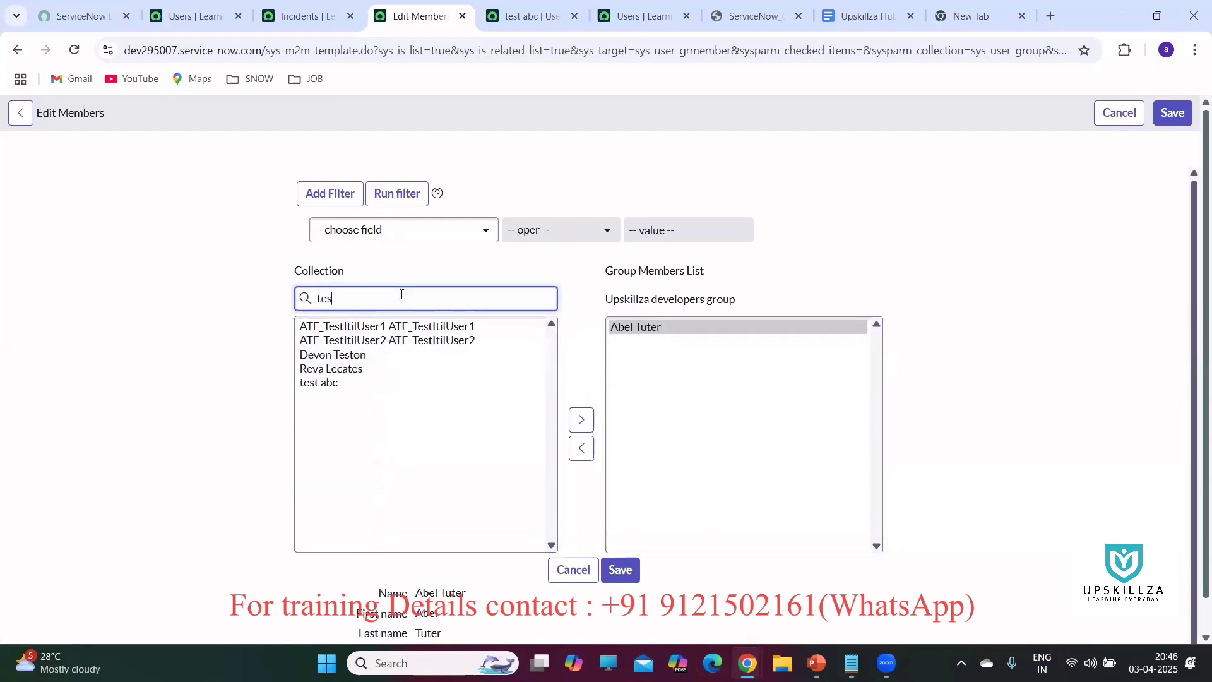
click(313, 385)
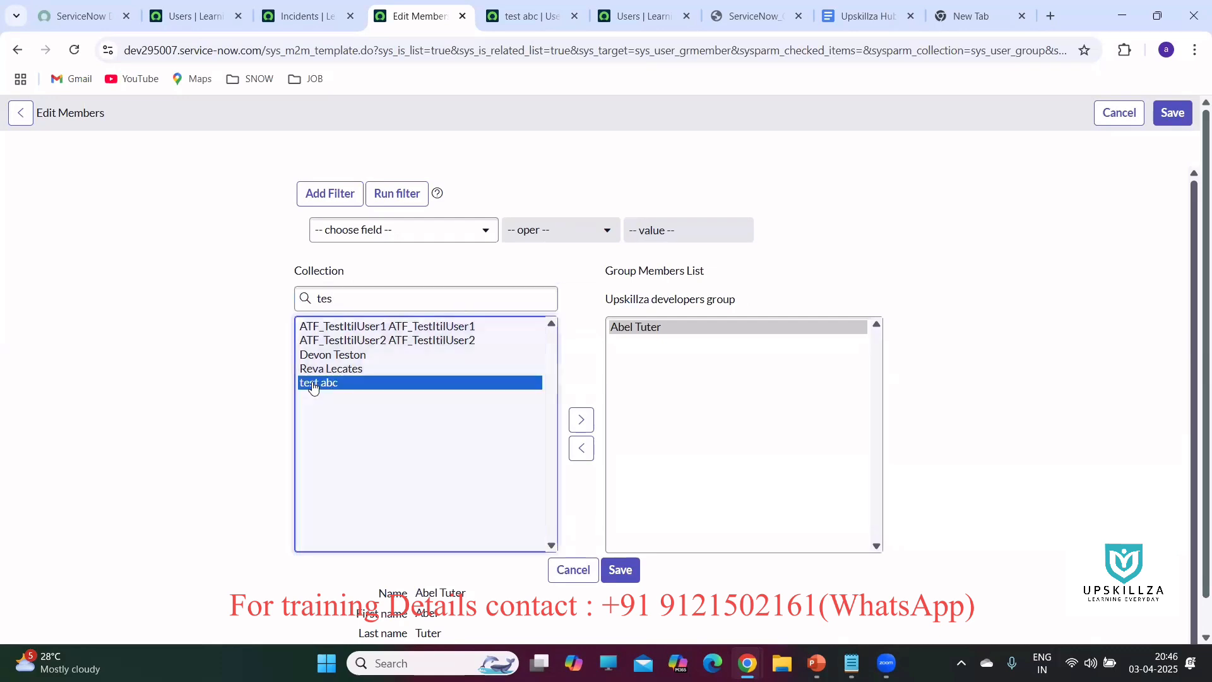
click(580, 421)
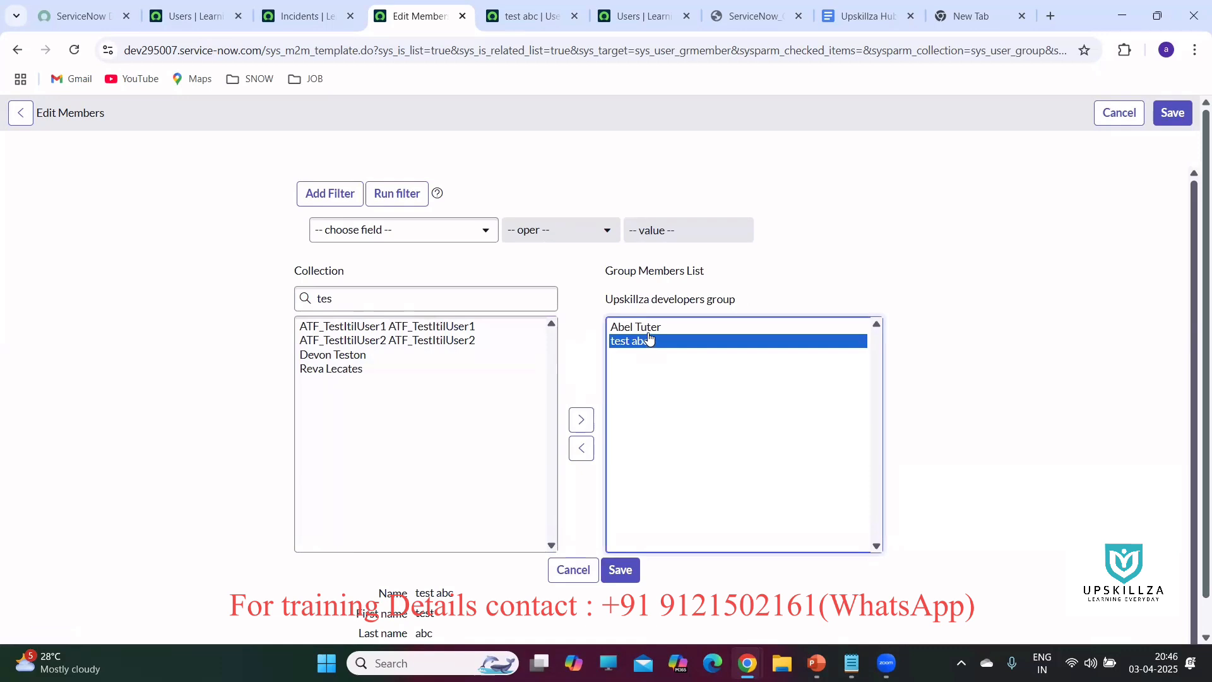
Save the group's two members, review its Roles and Group Members (2) lists, then go to Incidents.
click(622, 571)
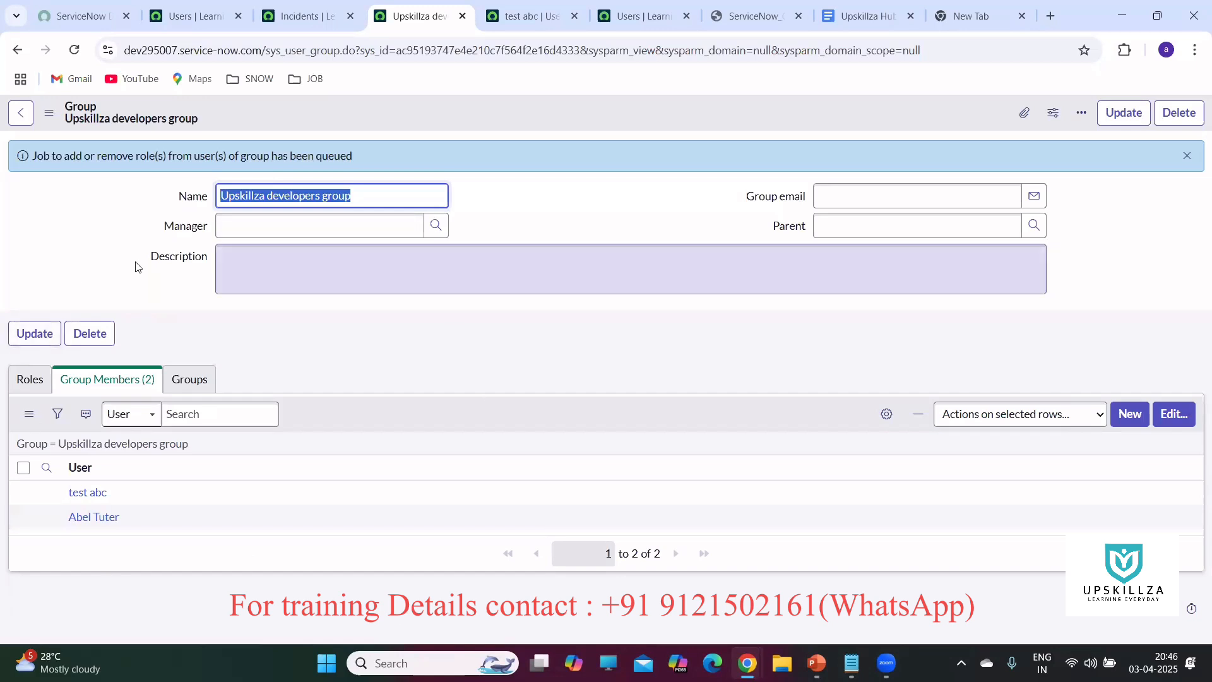
click(33, 381)
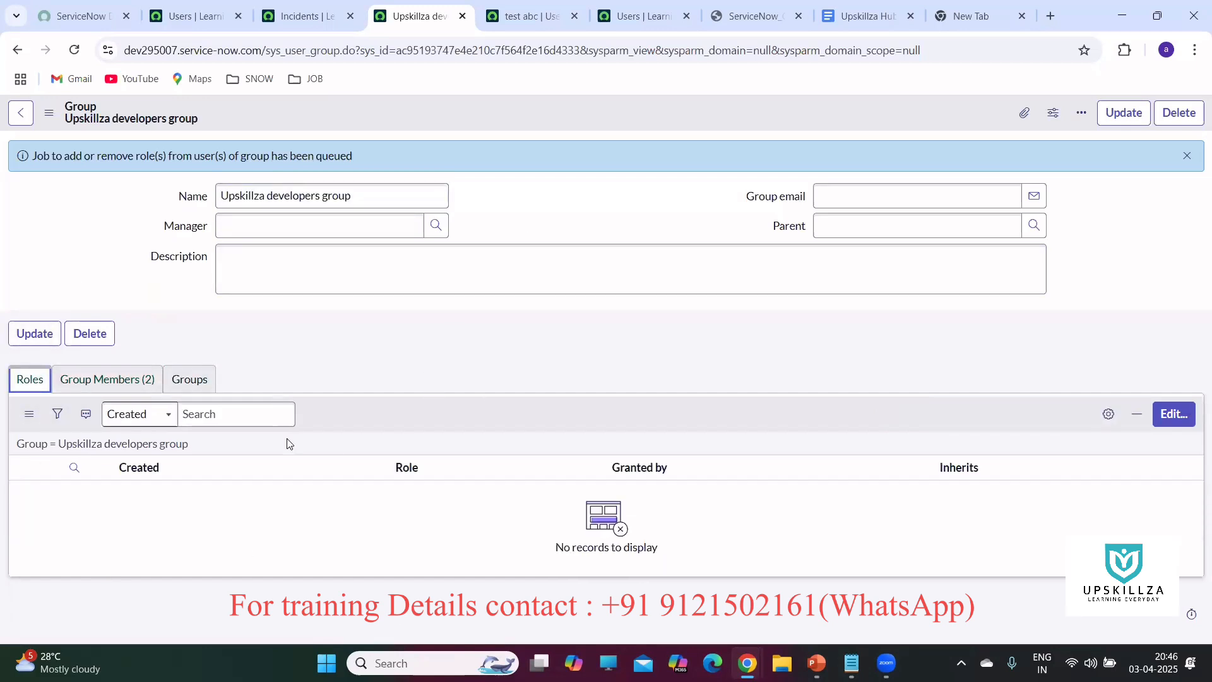
click(124, 384)
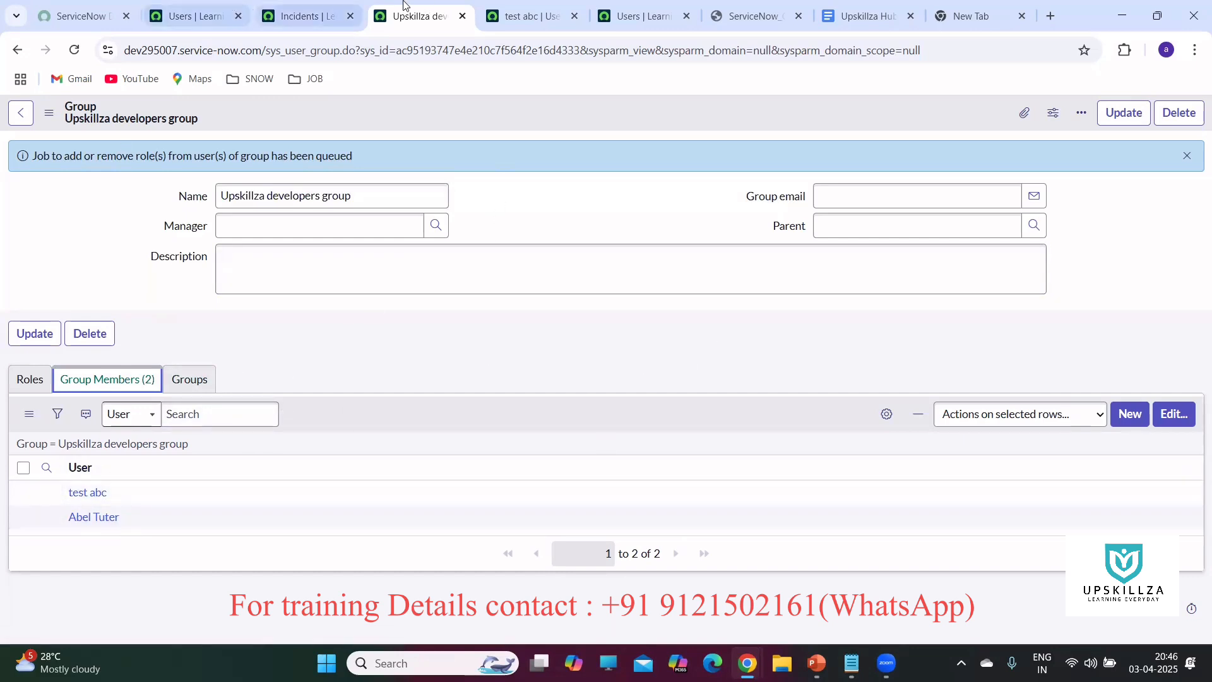
click(301, 15)
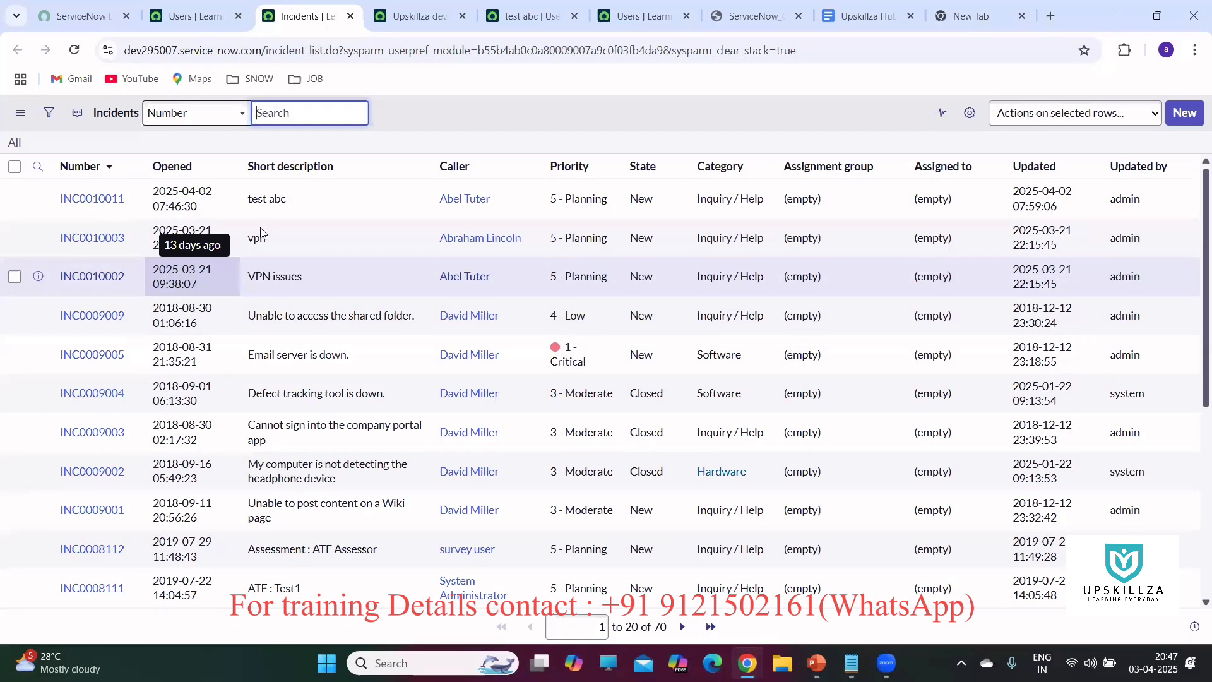
Return to the Users list of 629 records and bring the Notepad course notes forward.
click(186, 12)
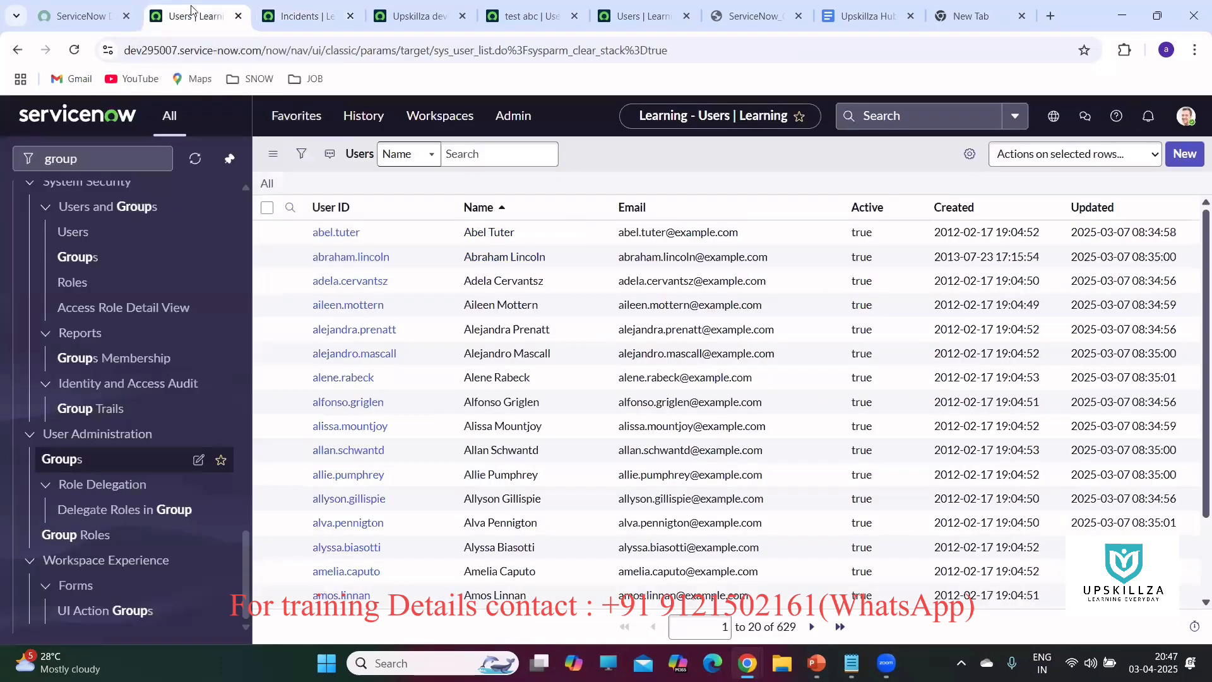
click(303, 19)
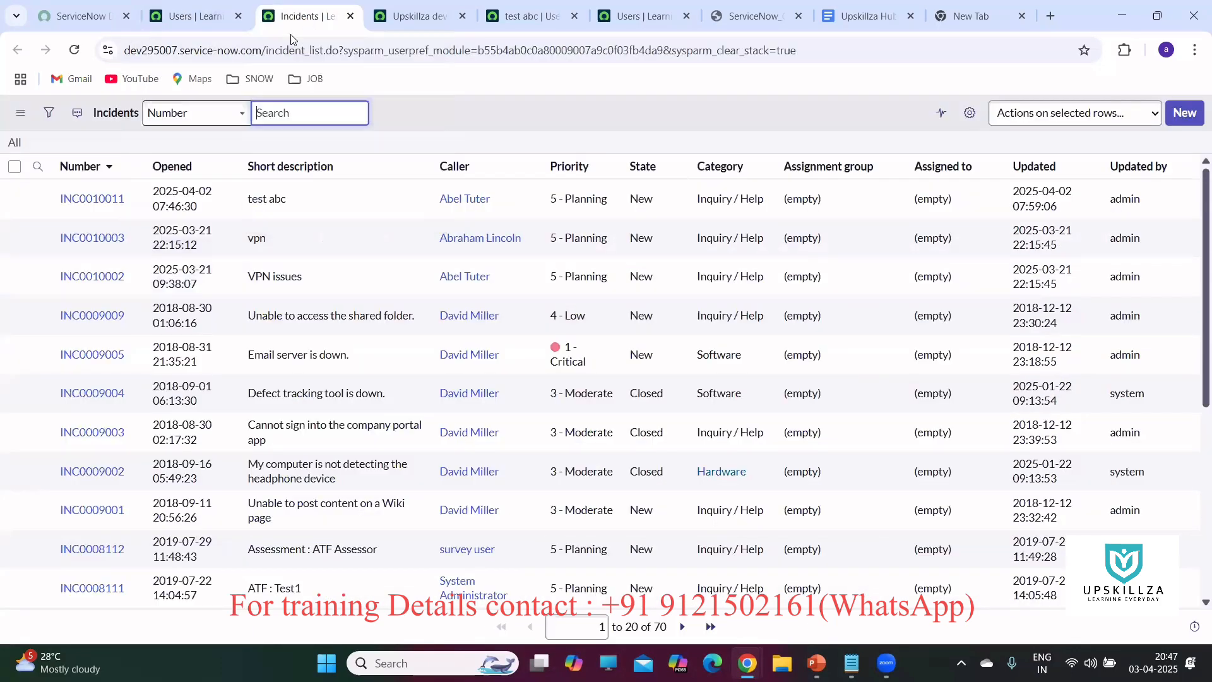
click(195, 14)
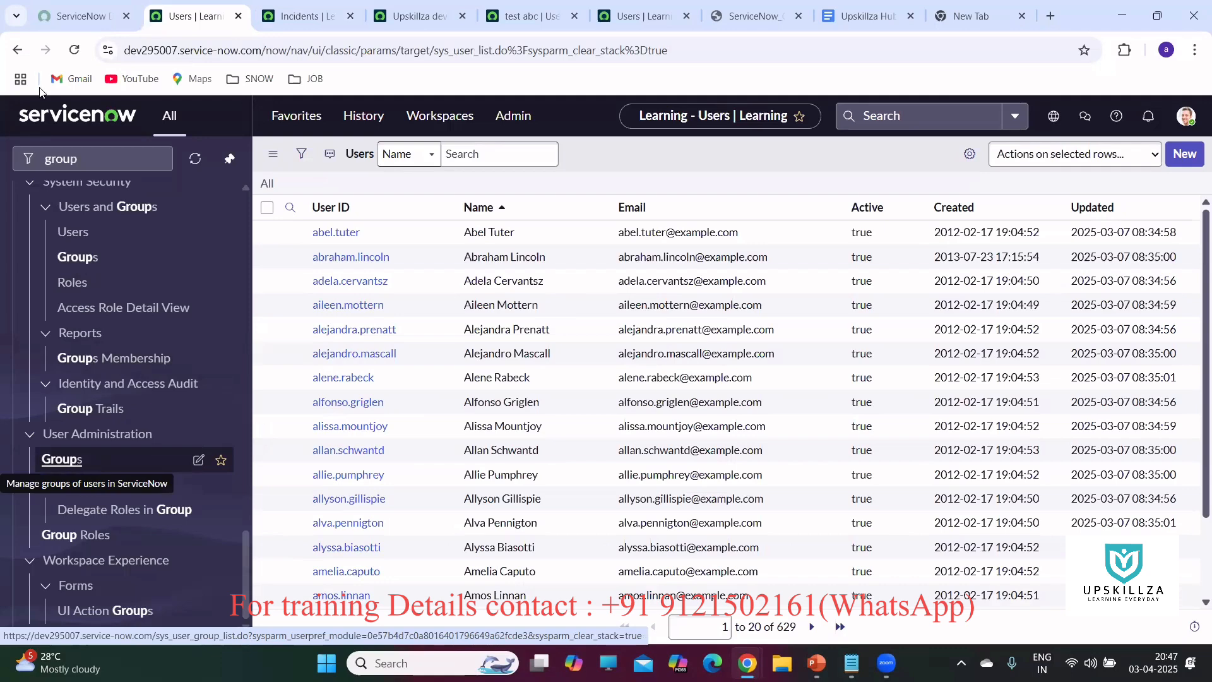
mouse_move(304, 19)
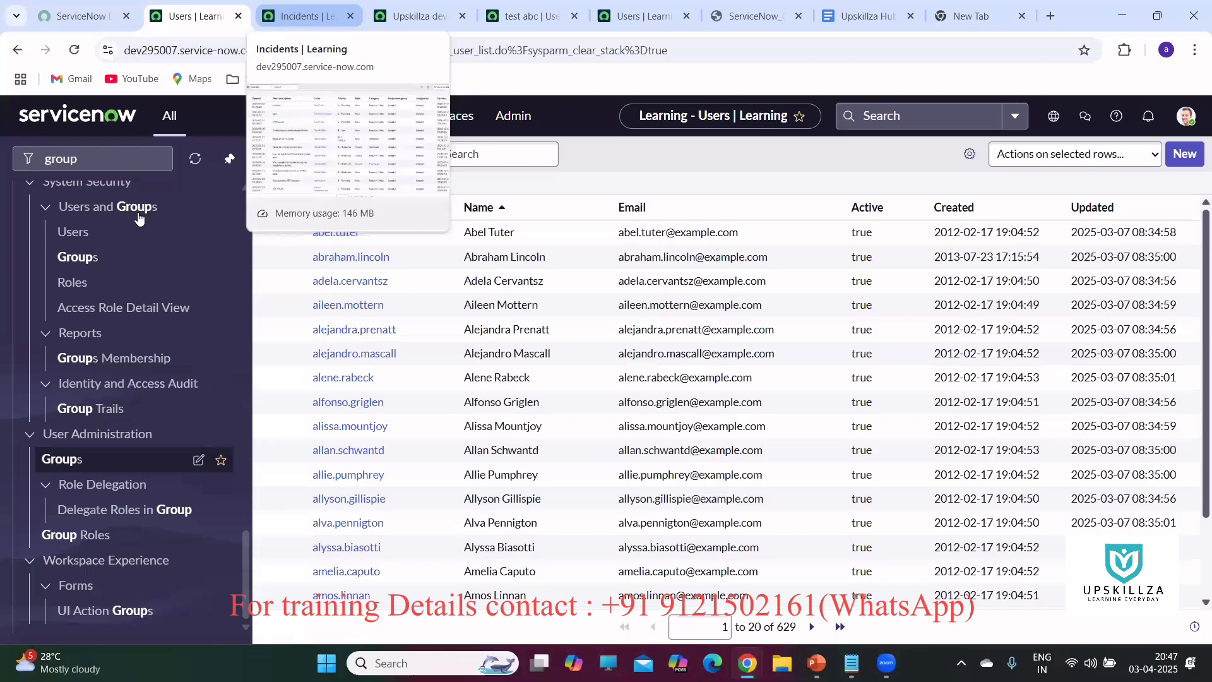
key(alt+Tab)
Complete the Role note with ': it is control access to func'.
click(670, 477)
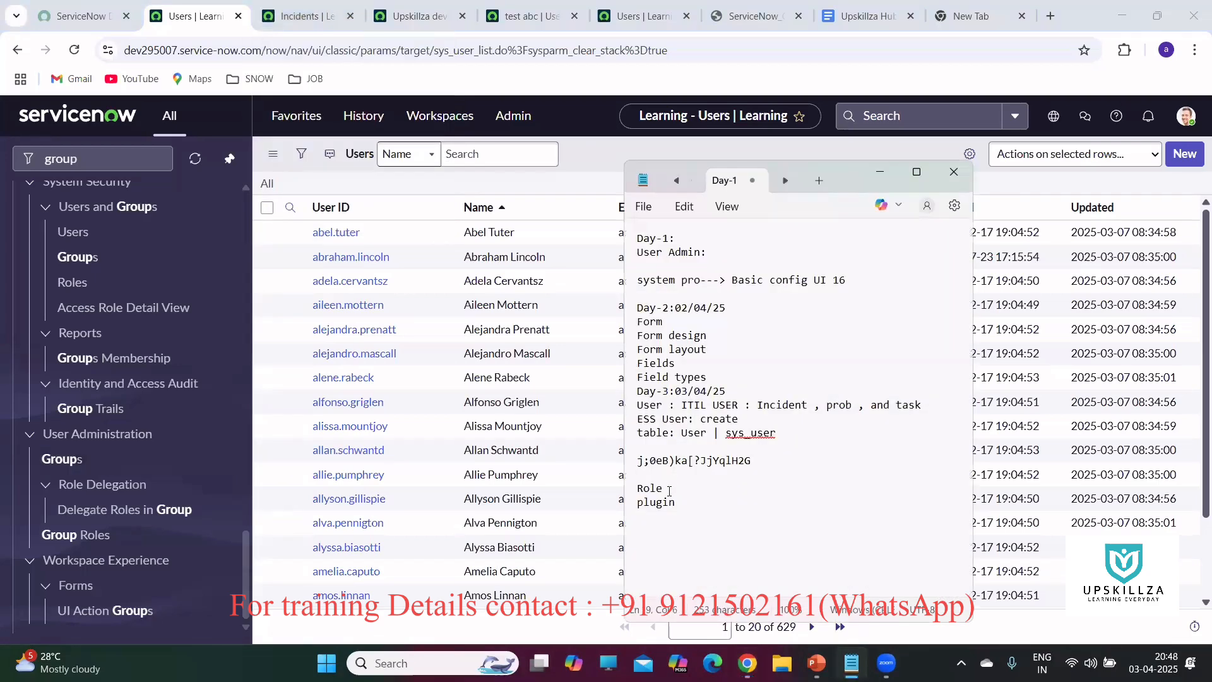
text(: it is control access)
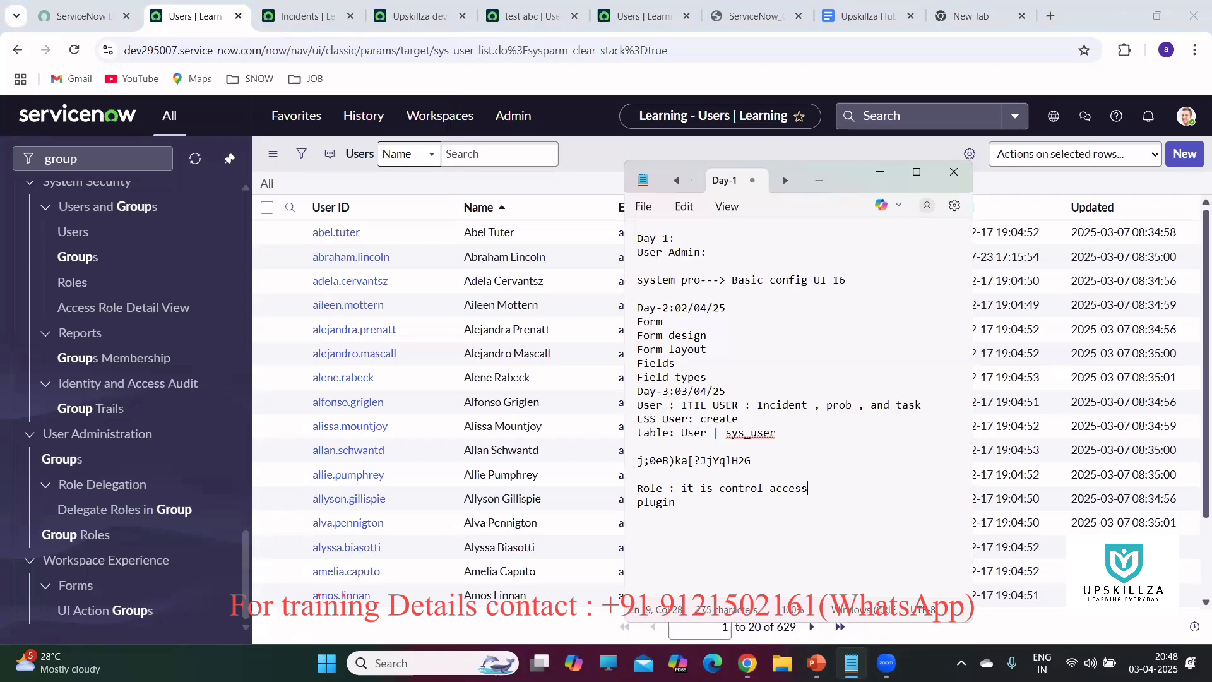
text( to func)
key(Return)
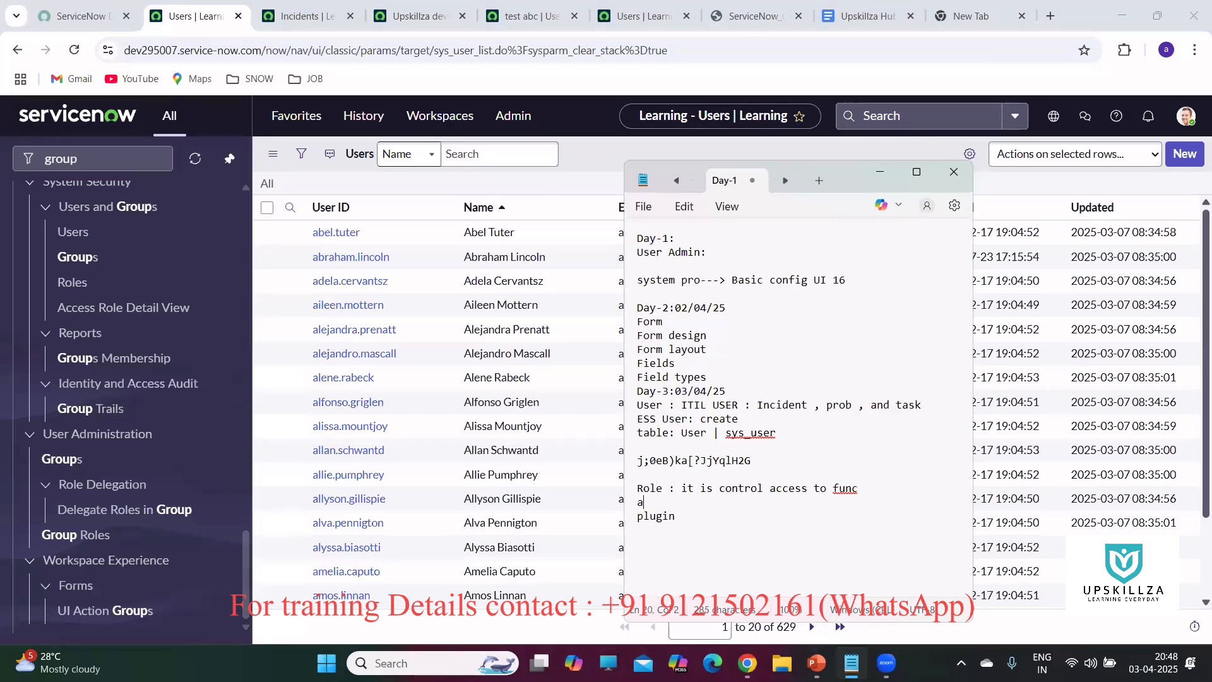
List the roles admin, itil, itil_admin, snc_read_only, approver and catlog on separate lines.
text(admin)
key(Return)
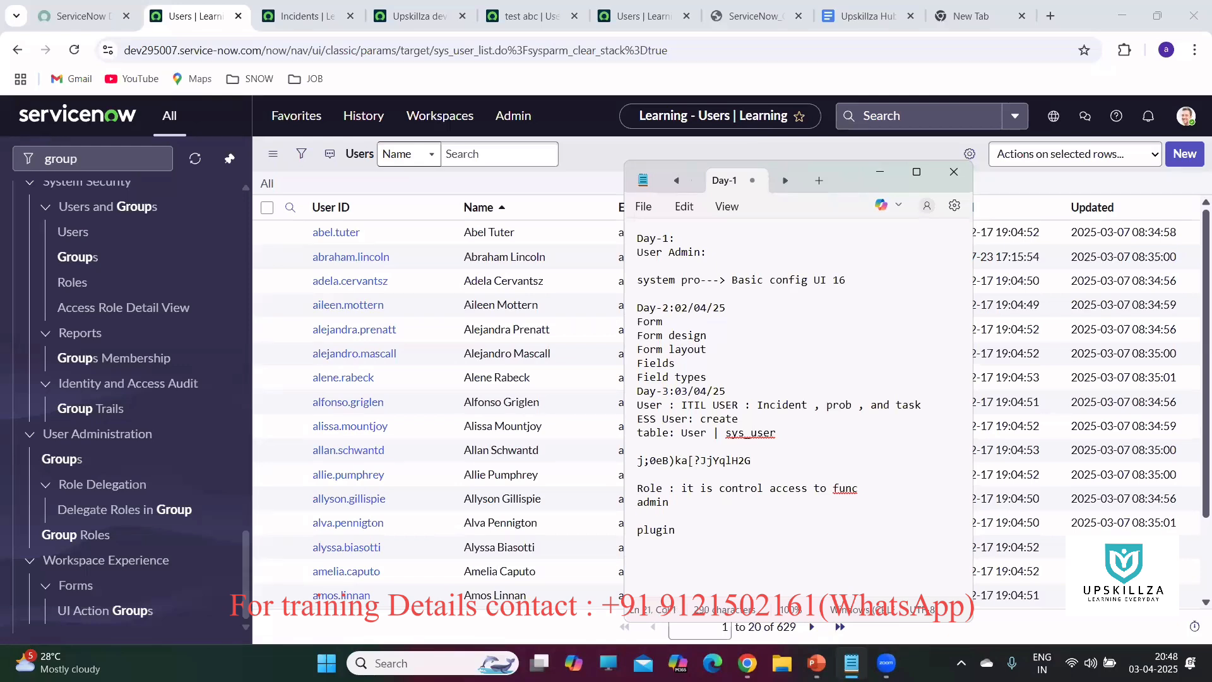
text(itil)
key(Return)
text(itil_admin)
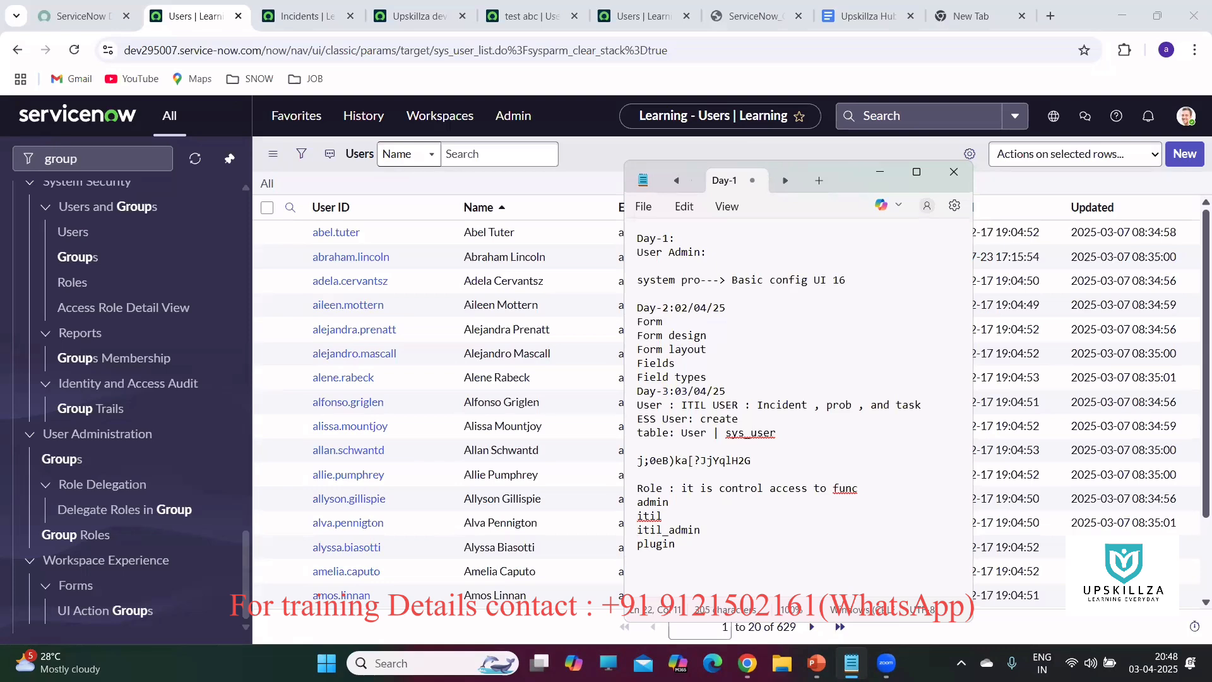
key(Return)
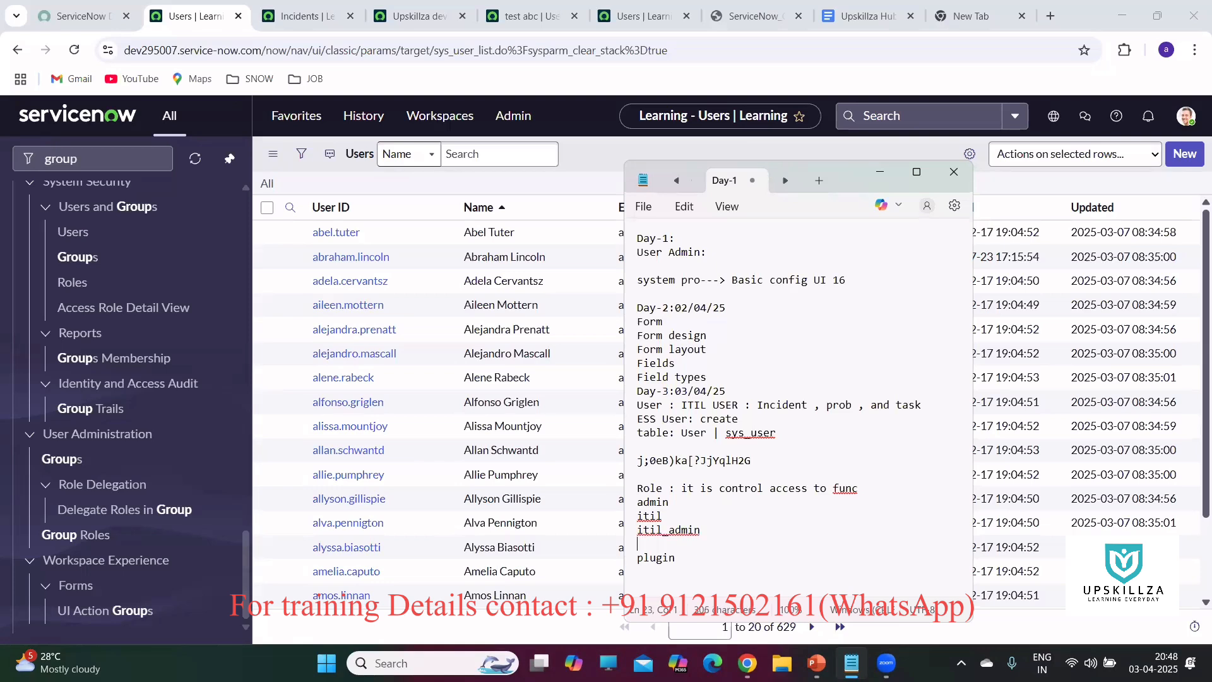
text(snc_read_onlu)
key(BackSpace)
text(y)
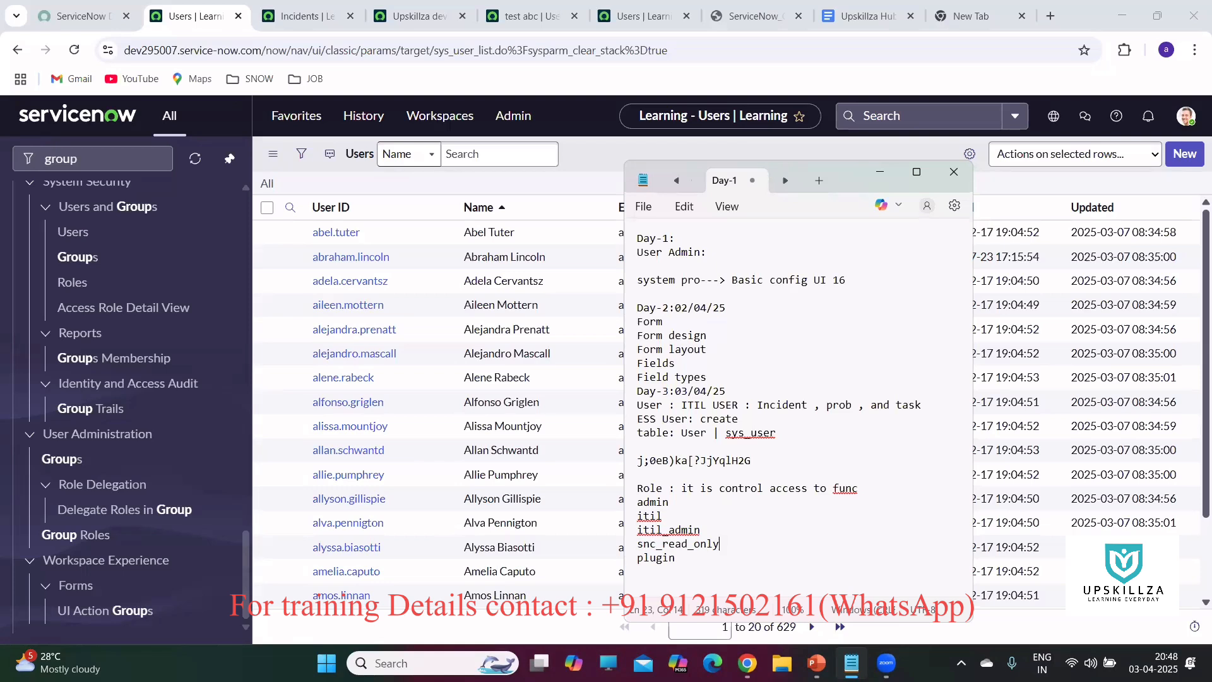
key(Return)
text(approver)
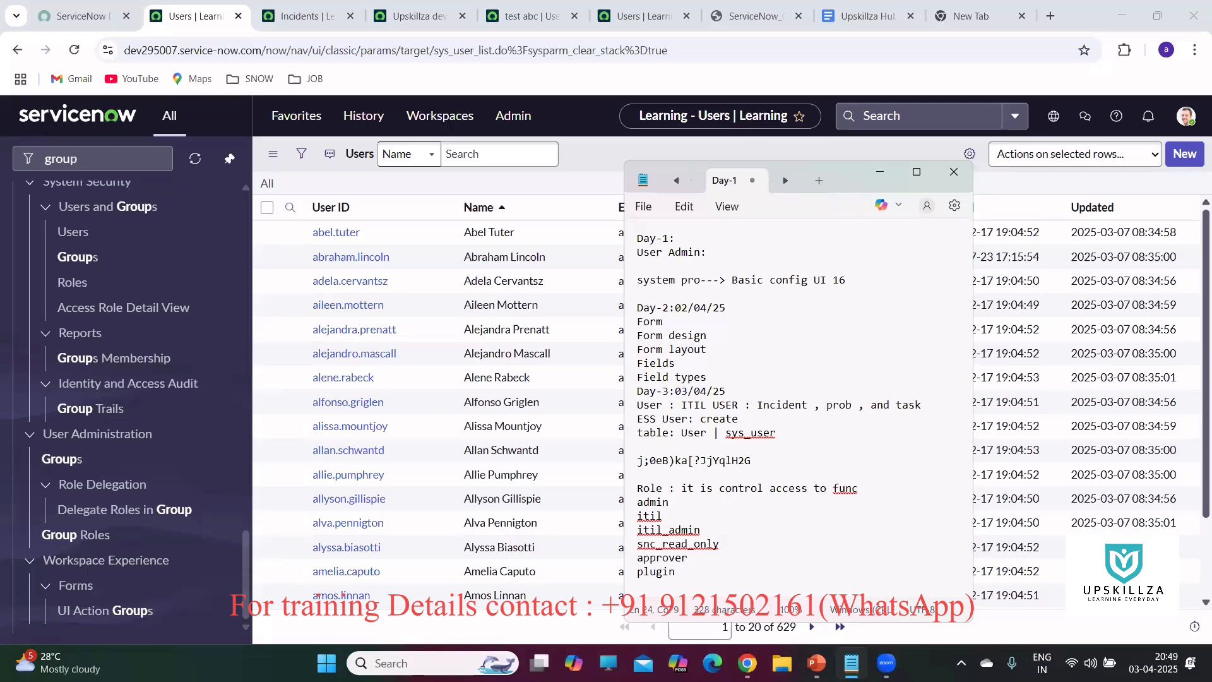
key(Return)
text(catlog)
Annotate the itil role line with ': CRU'.
drag(717, 544, 634, 510)
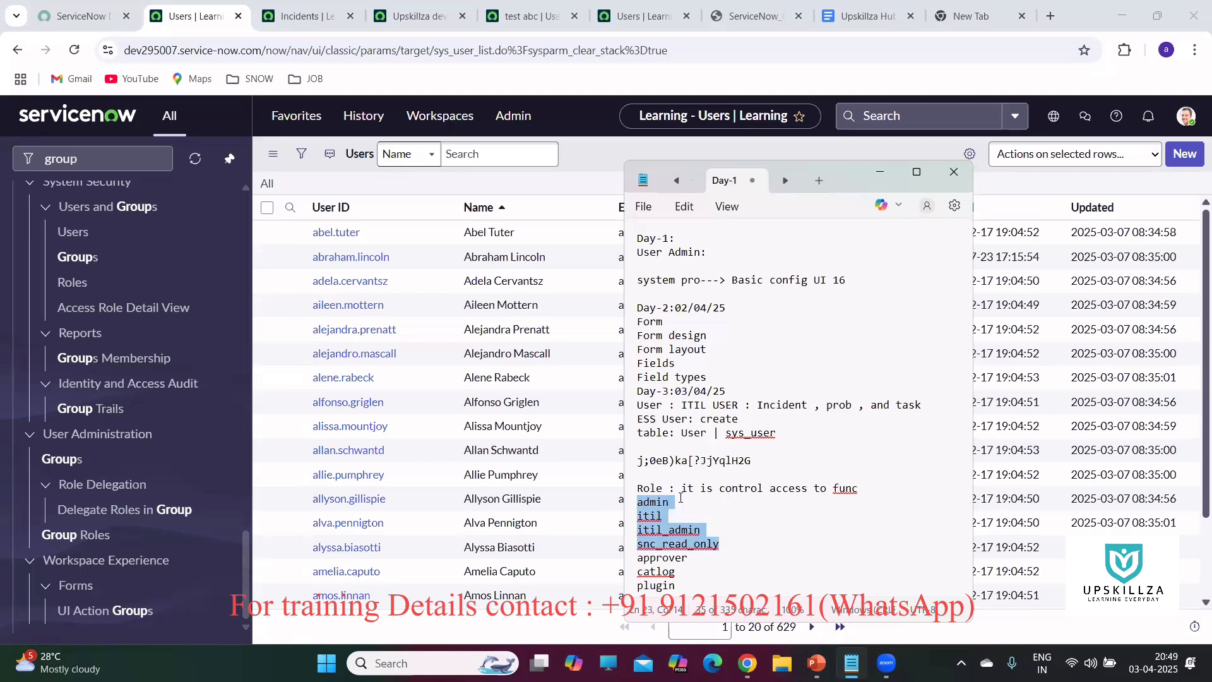
click(672, 501)
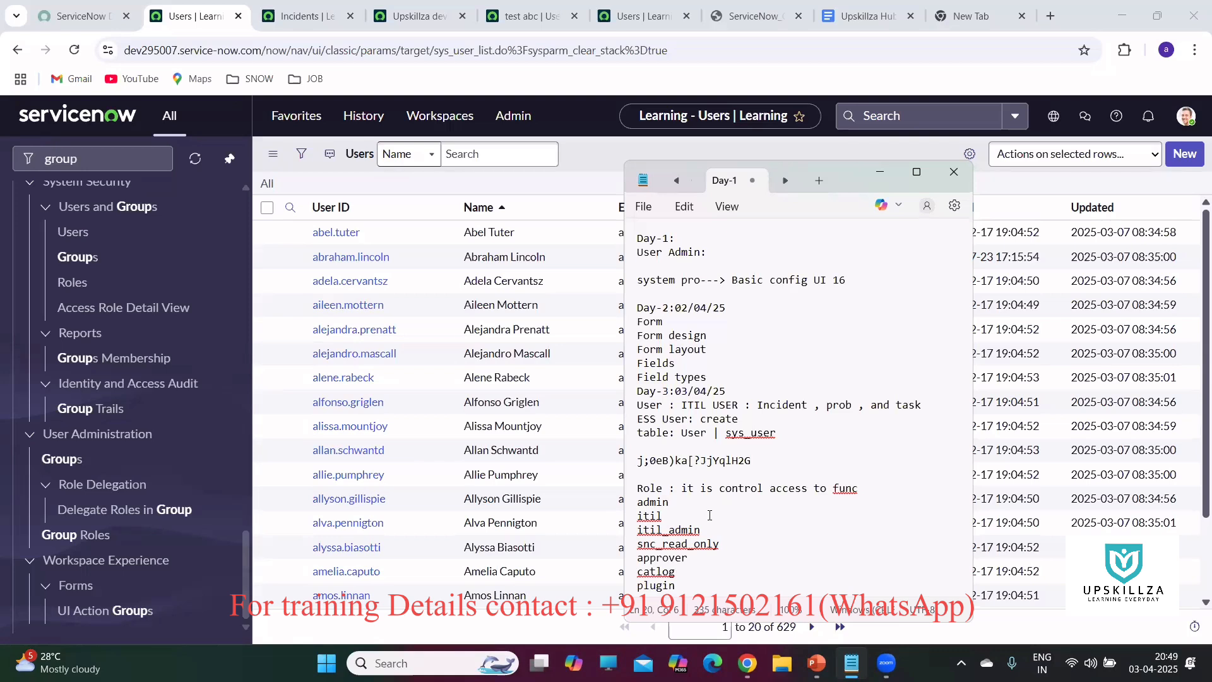
click(664, 512)
text(: CRU)
Insert blank lines after the itil and itil_admin entries to space out the roles.
key(Return)
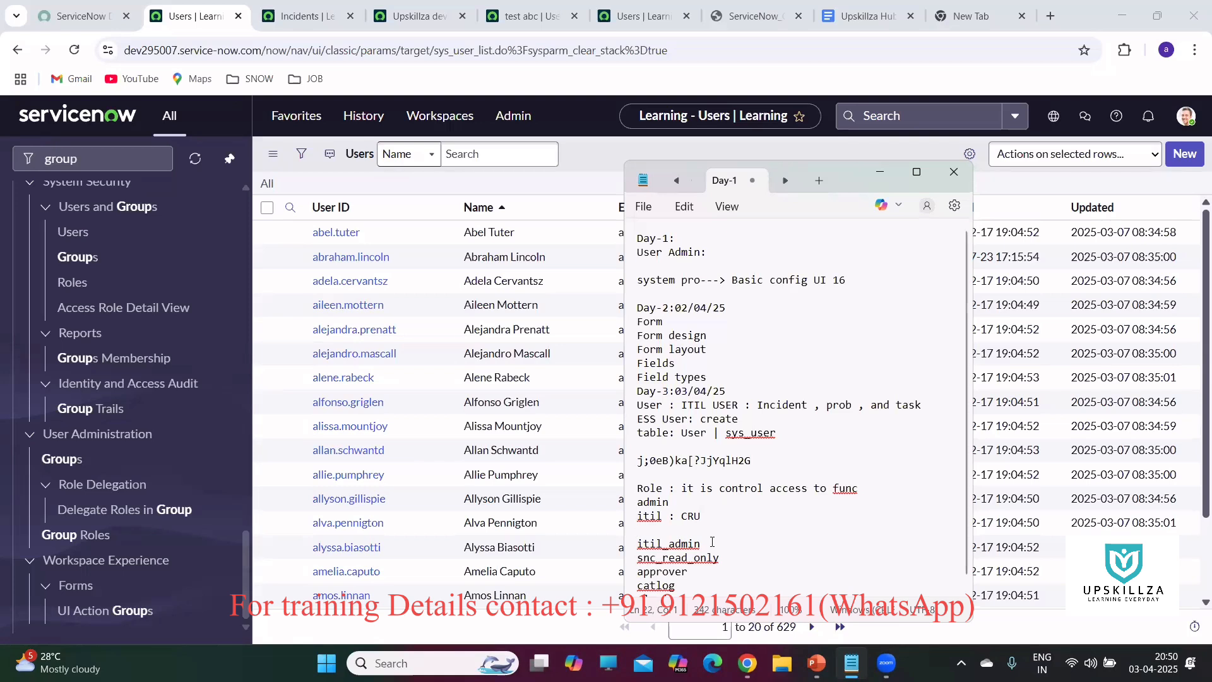
click(711, 542)
key(Return)
click(707, 544)
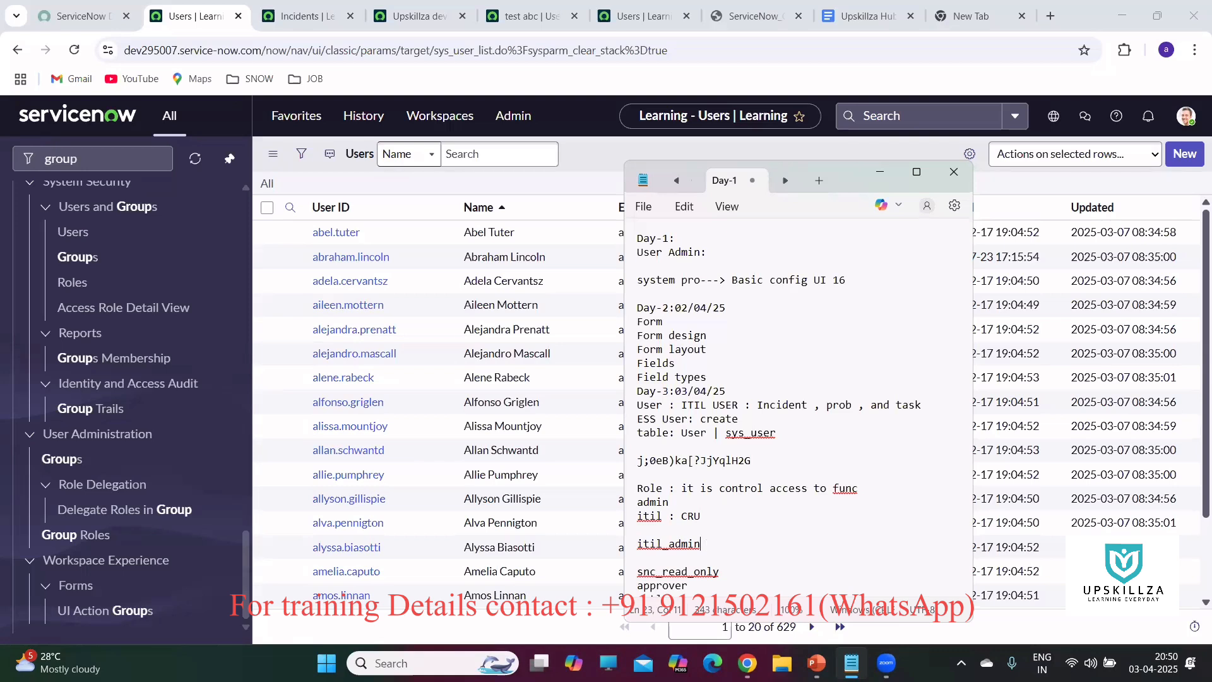
Mark itil_admin as ': CRUD', start a ':' note for snc_read_only, and show the PowerPoint deck.
text(:)
text(CR)
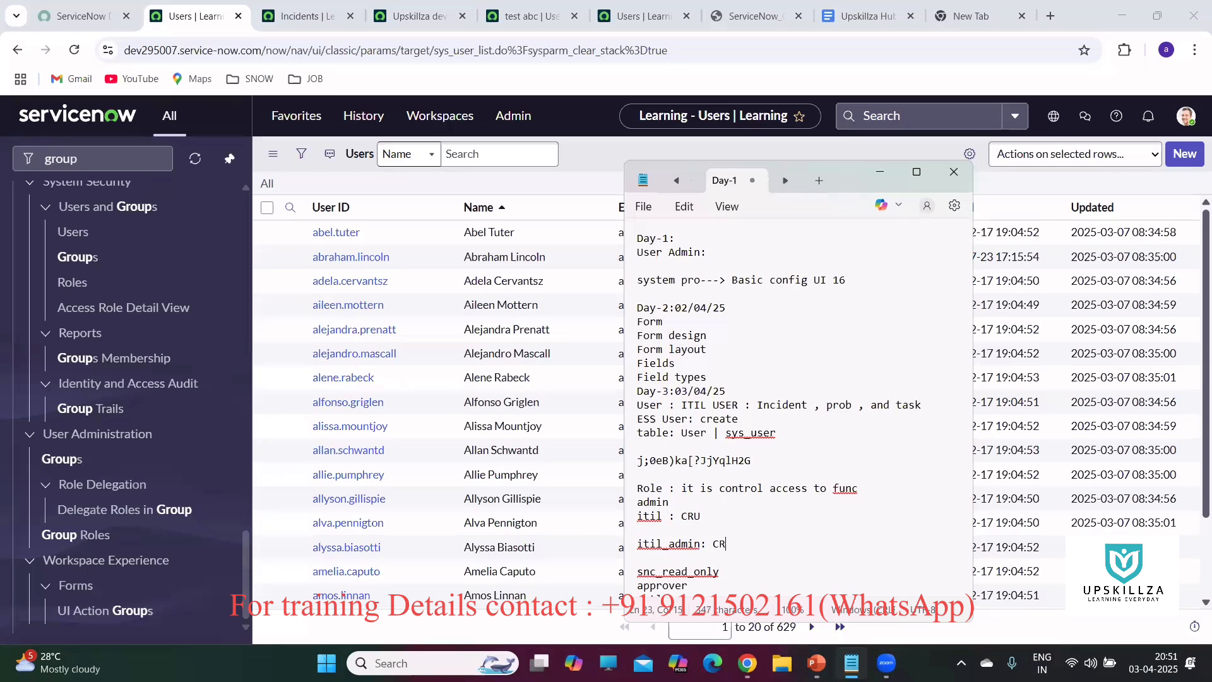
text(UD)
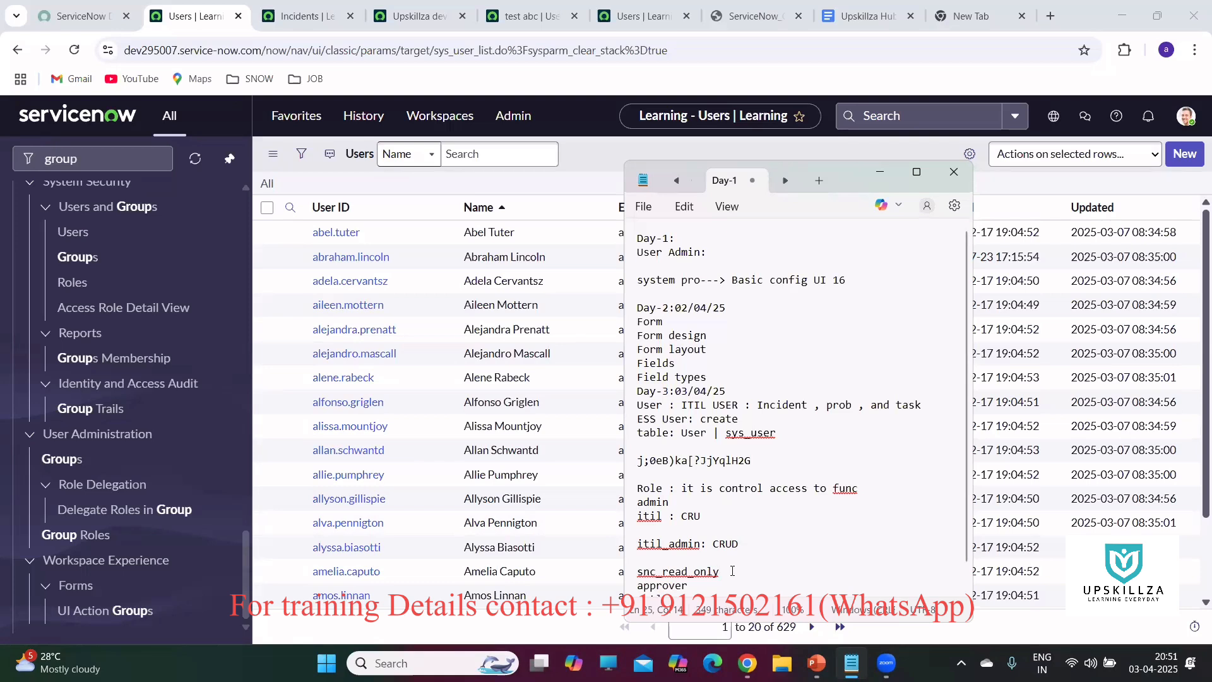
text(:)
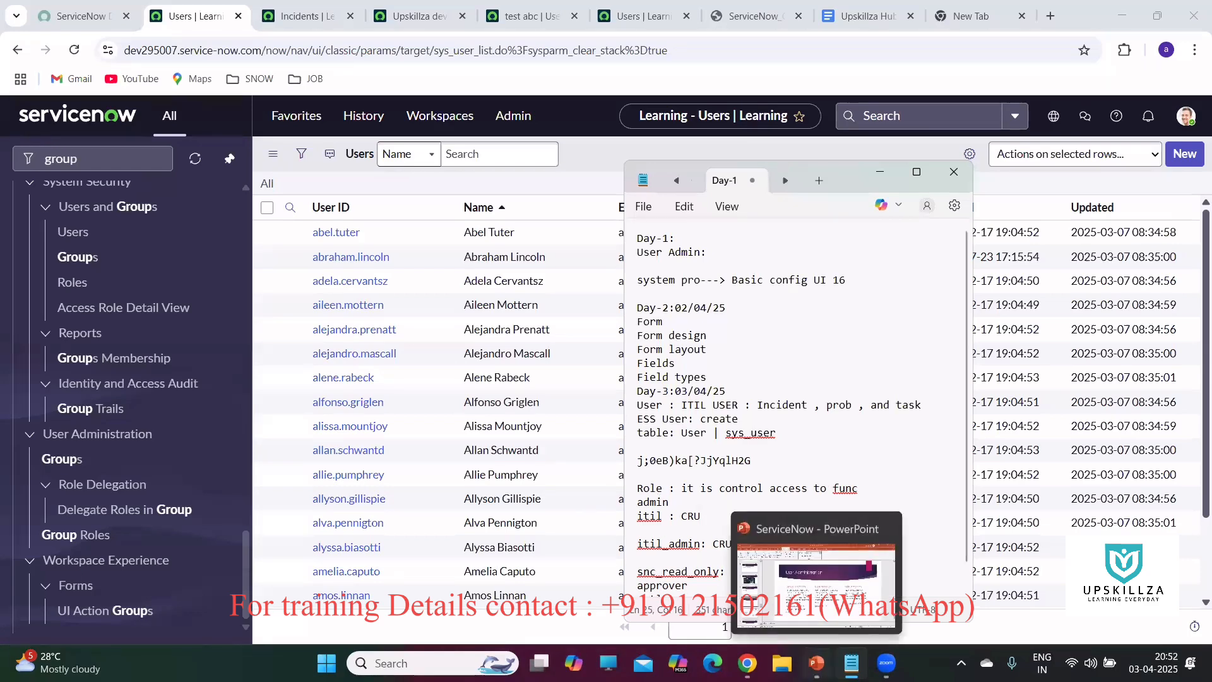
click(816, 663)
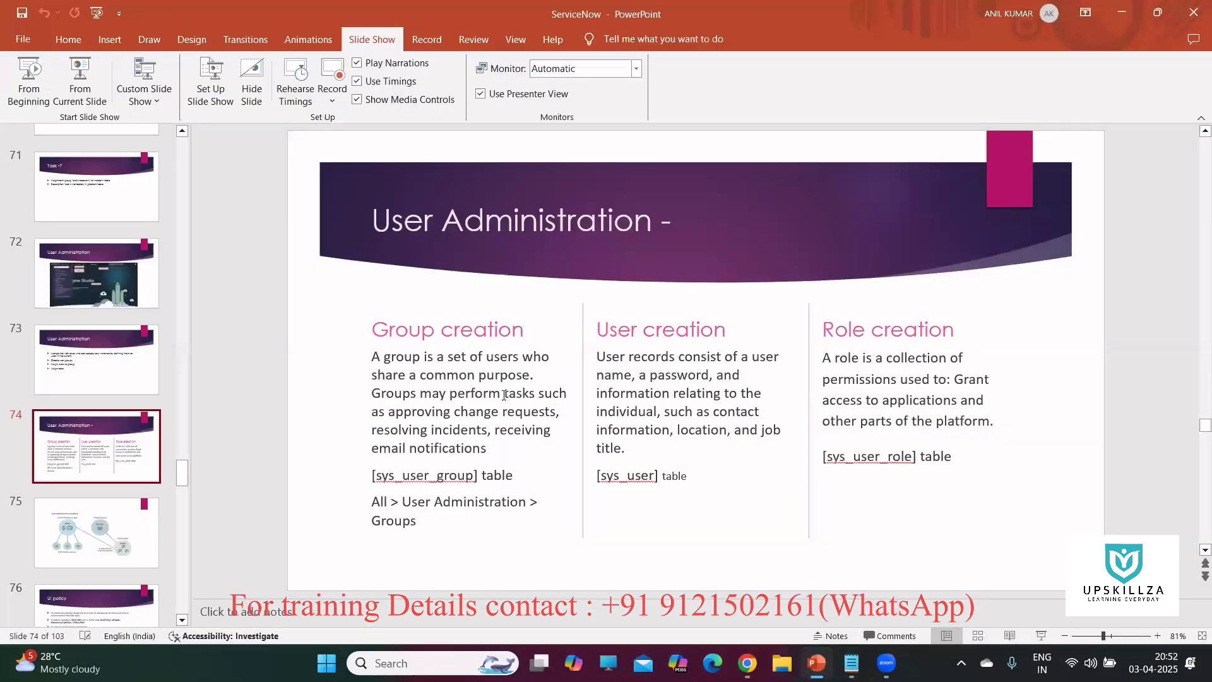
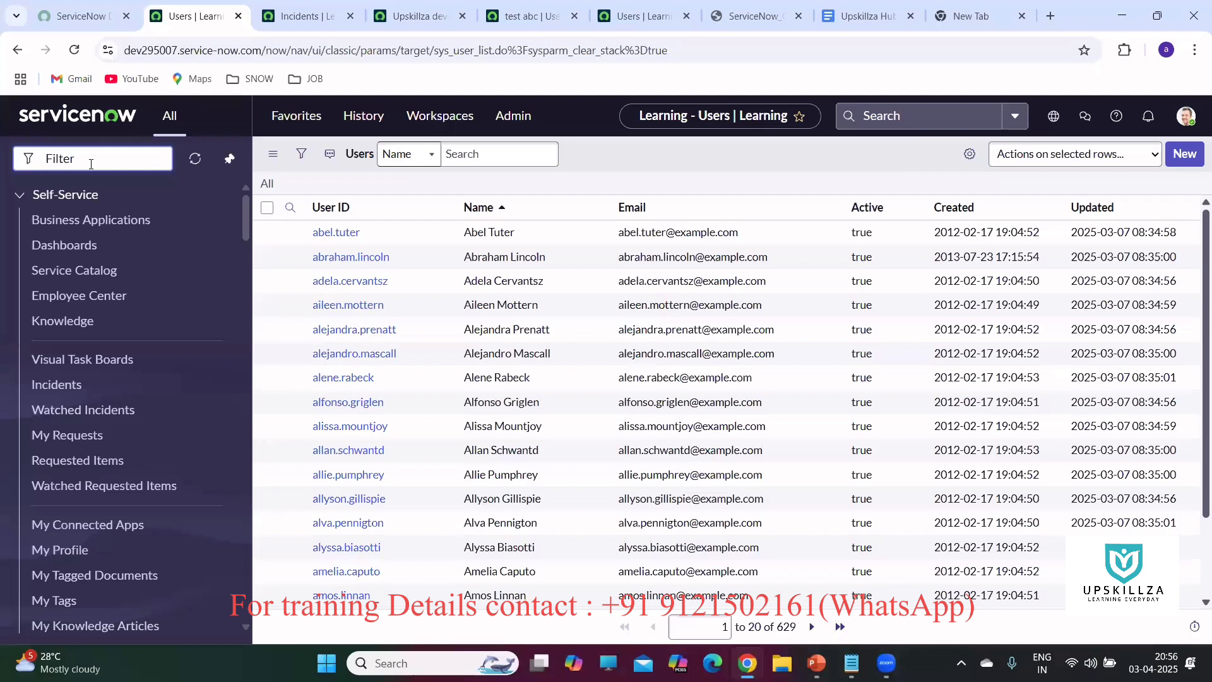
Open the Roles list with sys_user_role.LIST and start a new Role record.
text(sys_)
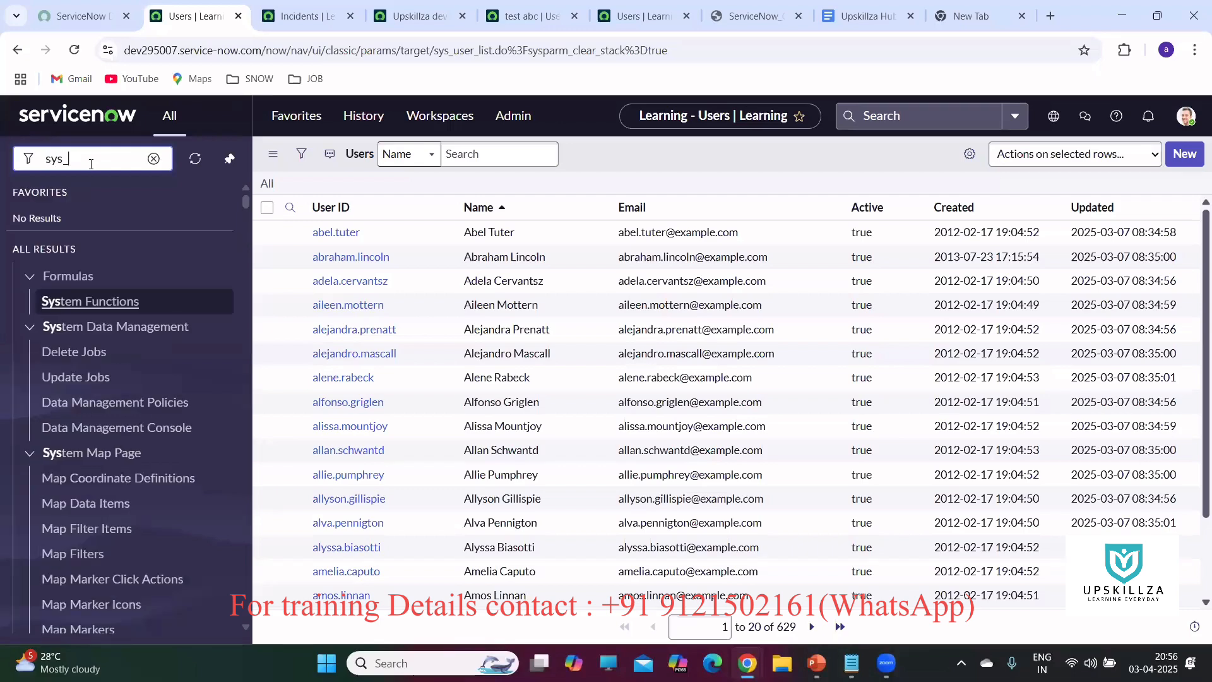
text(user)
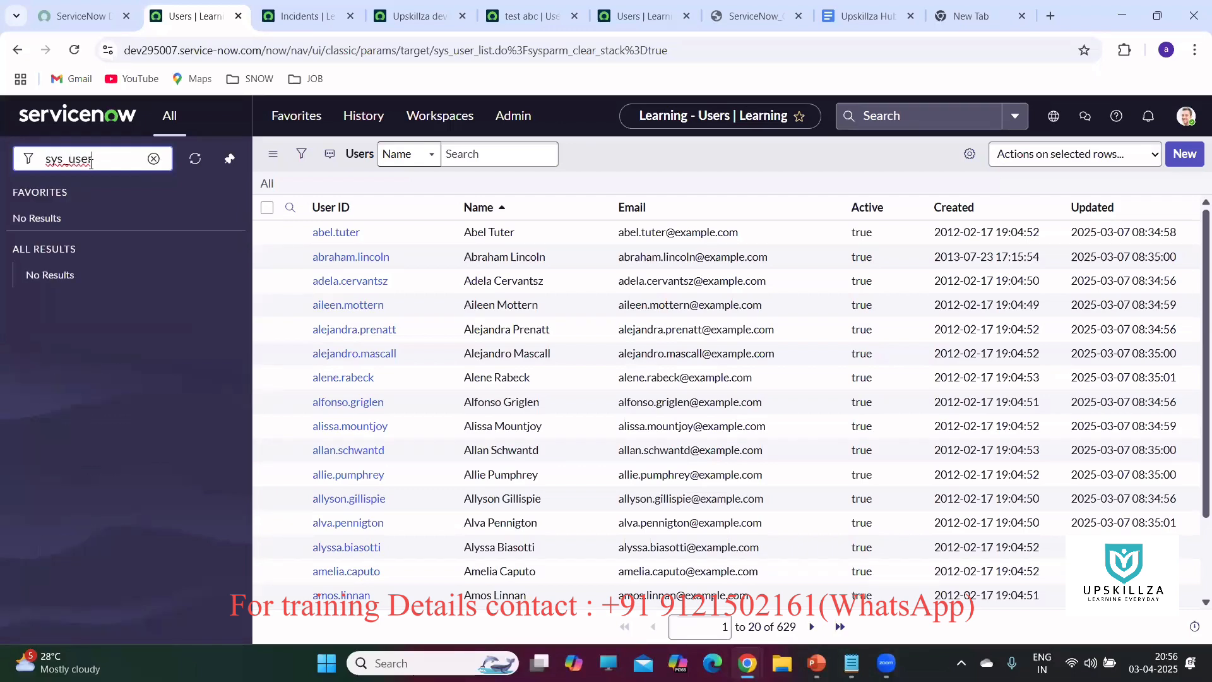
text(_role.LIST)
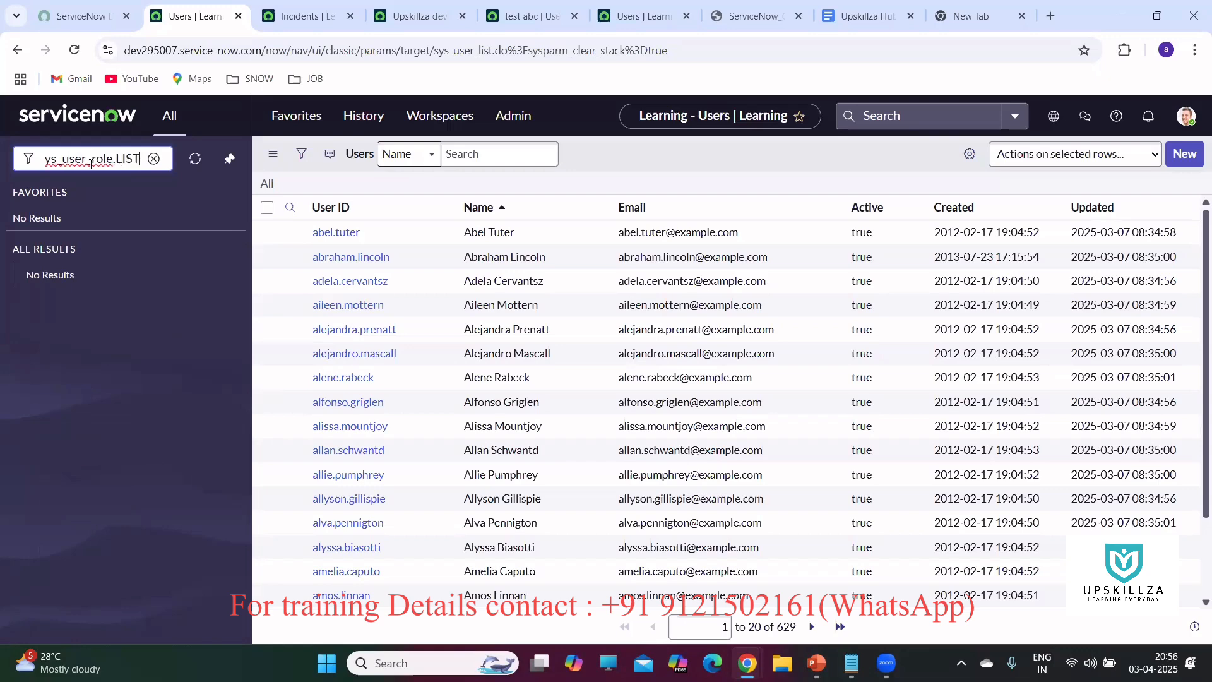
key(Return)
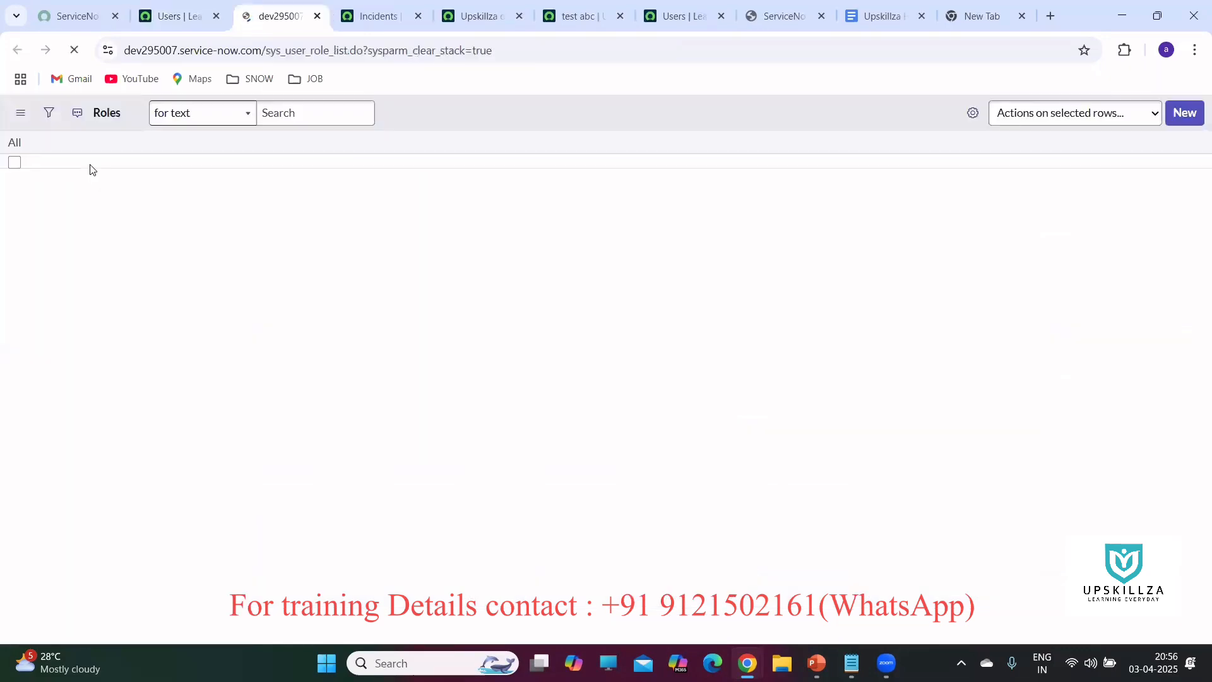
click(1185, 114)
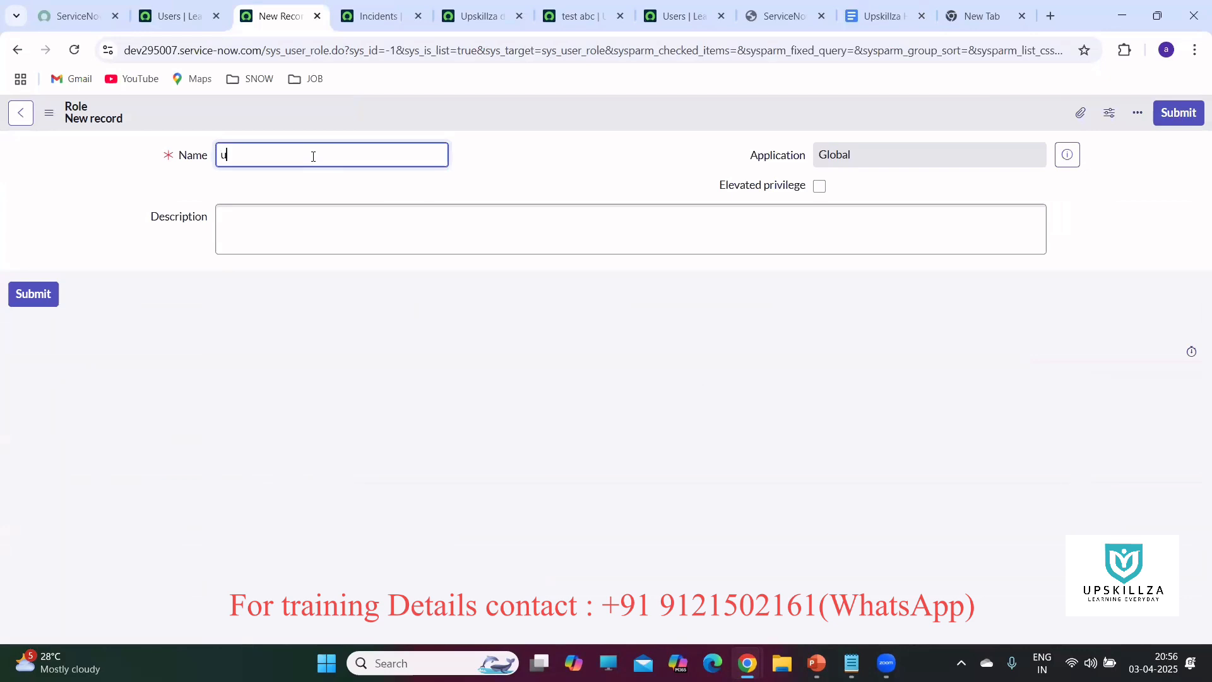
Name the new role 'upskillza', save it, and return to the Users list.
text(pskillza)
right_click(543, 110)
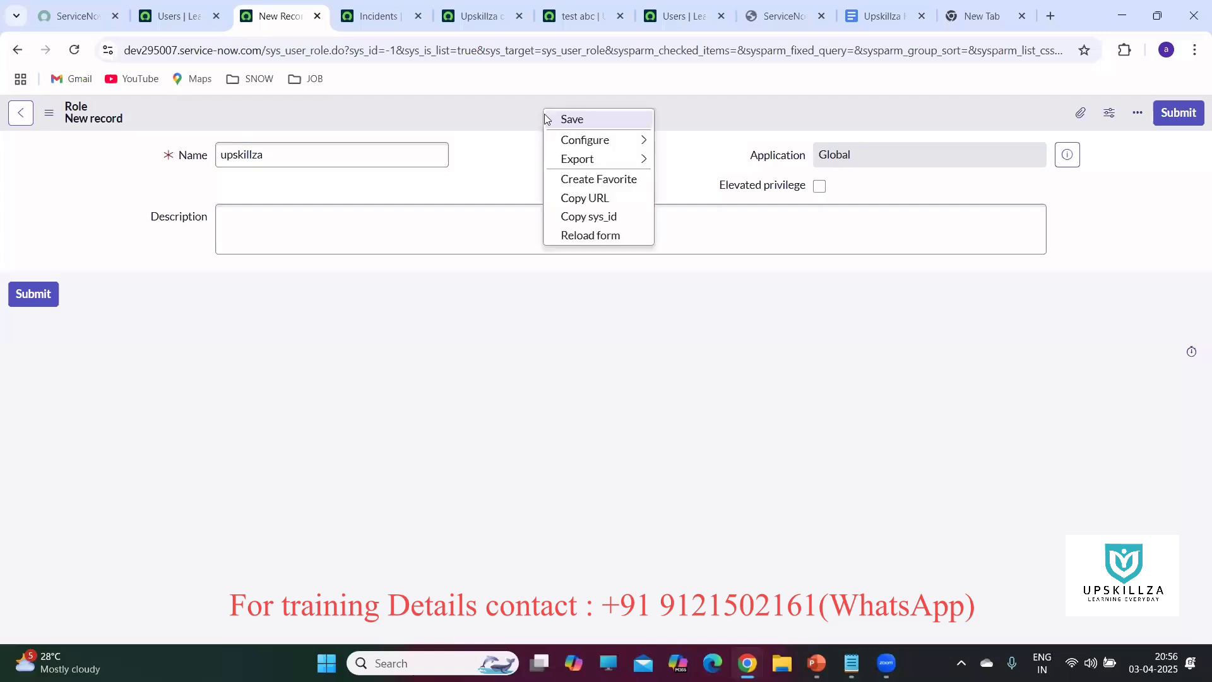
click(571, 120)
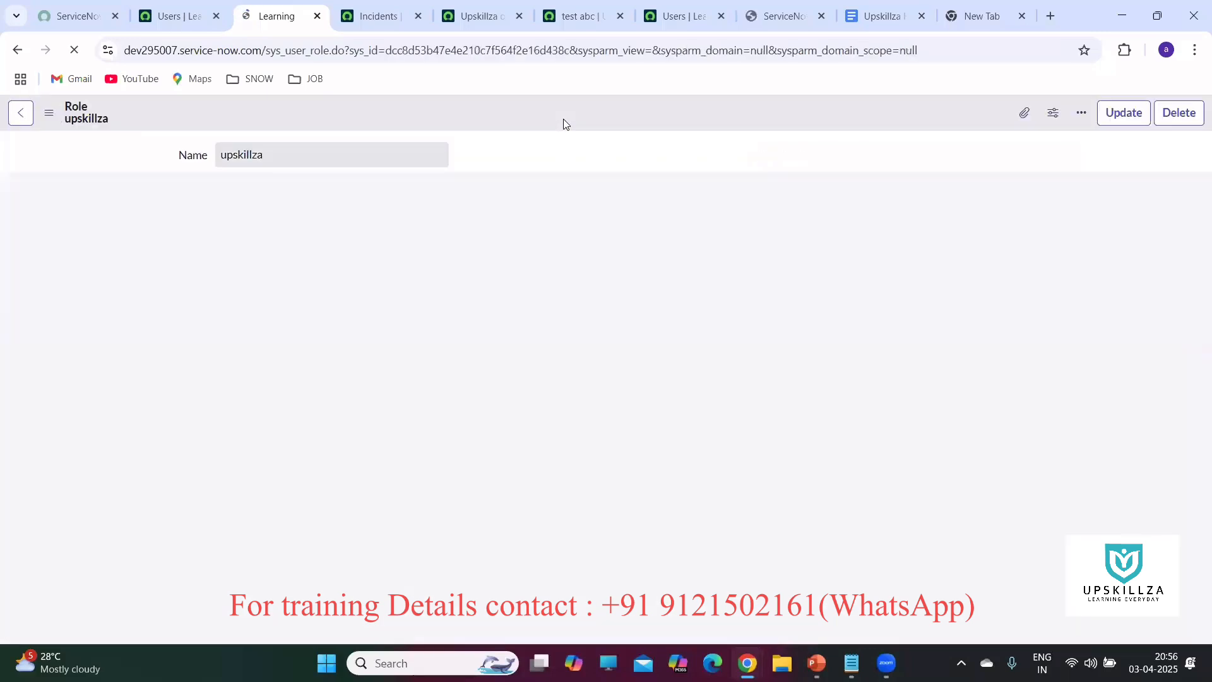
drag(289, 210, 318, 162)
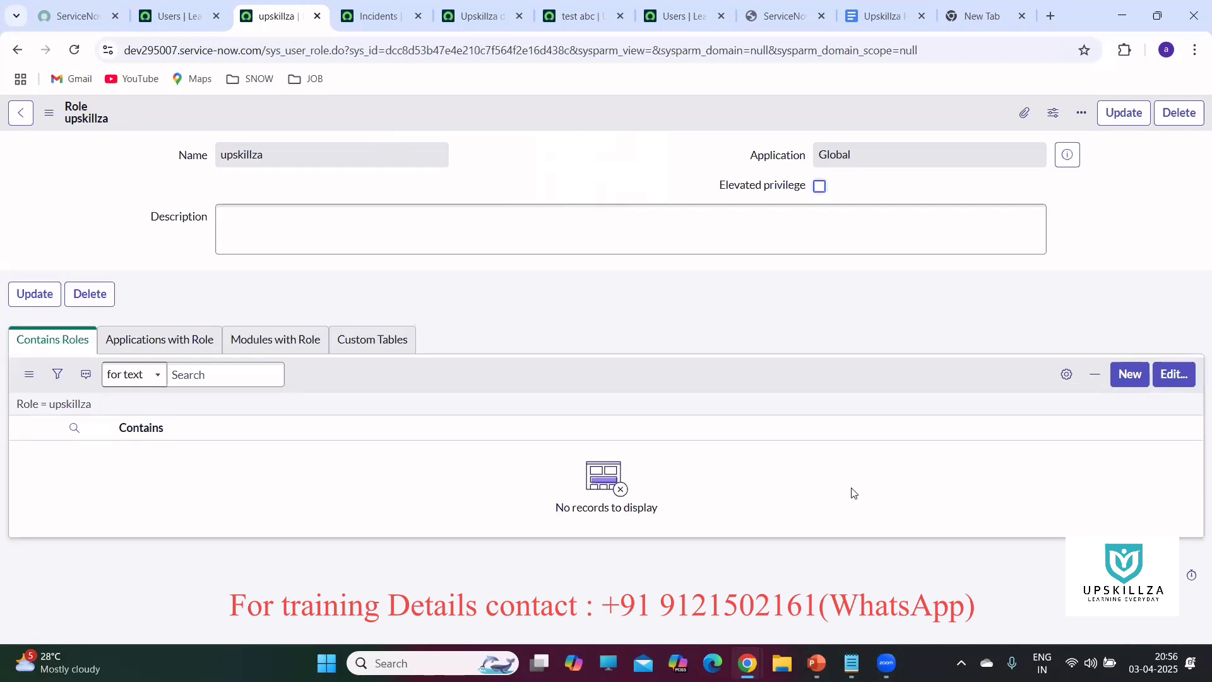
click(173, 14)
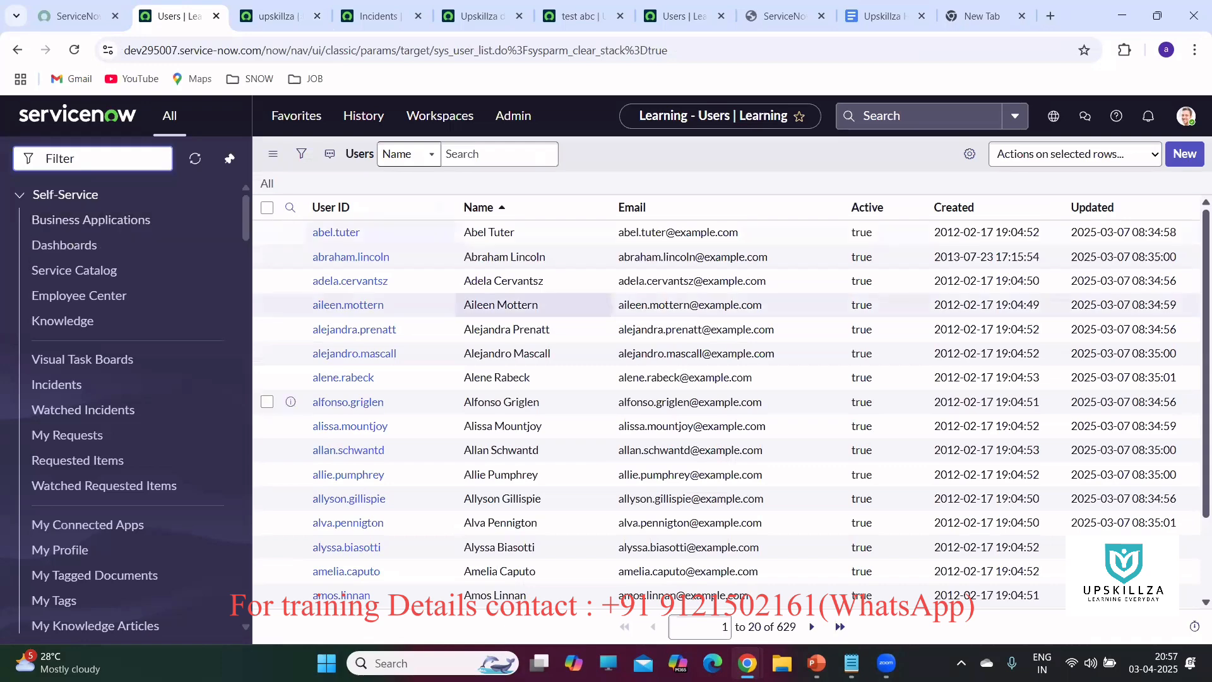
key(alt+Tab)
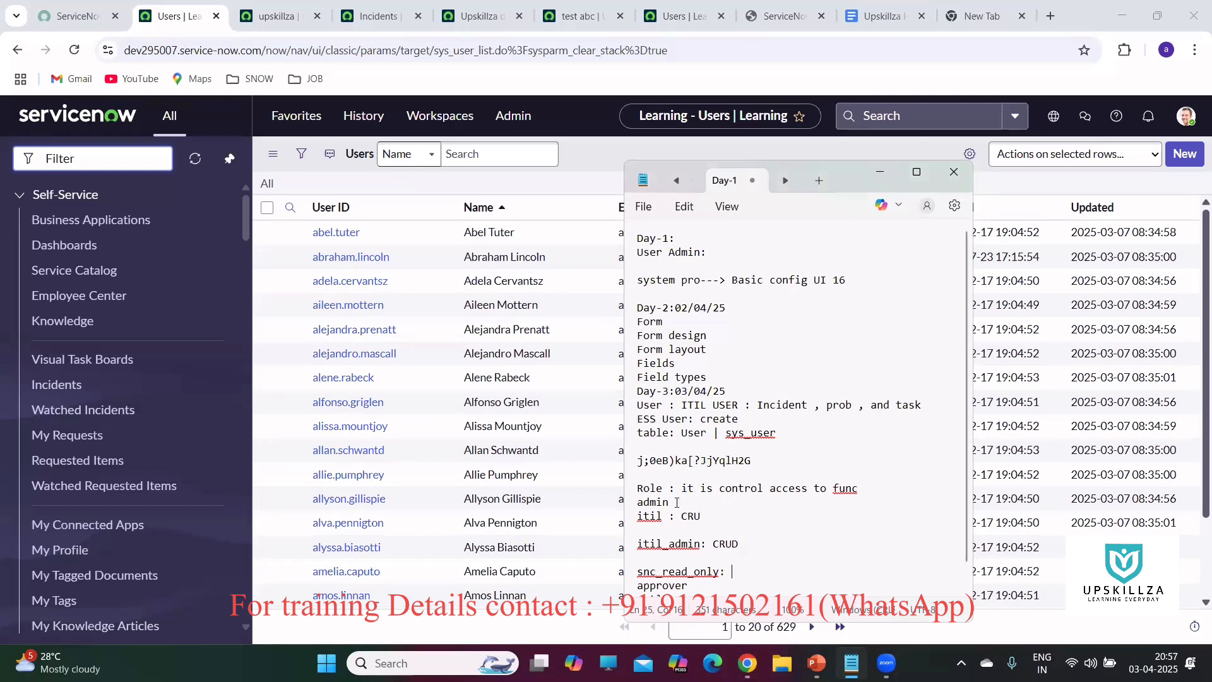
scroll(712, 521, down, 1)
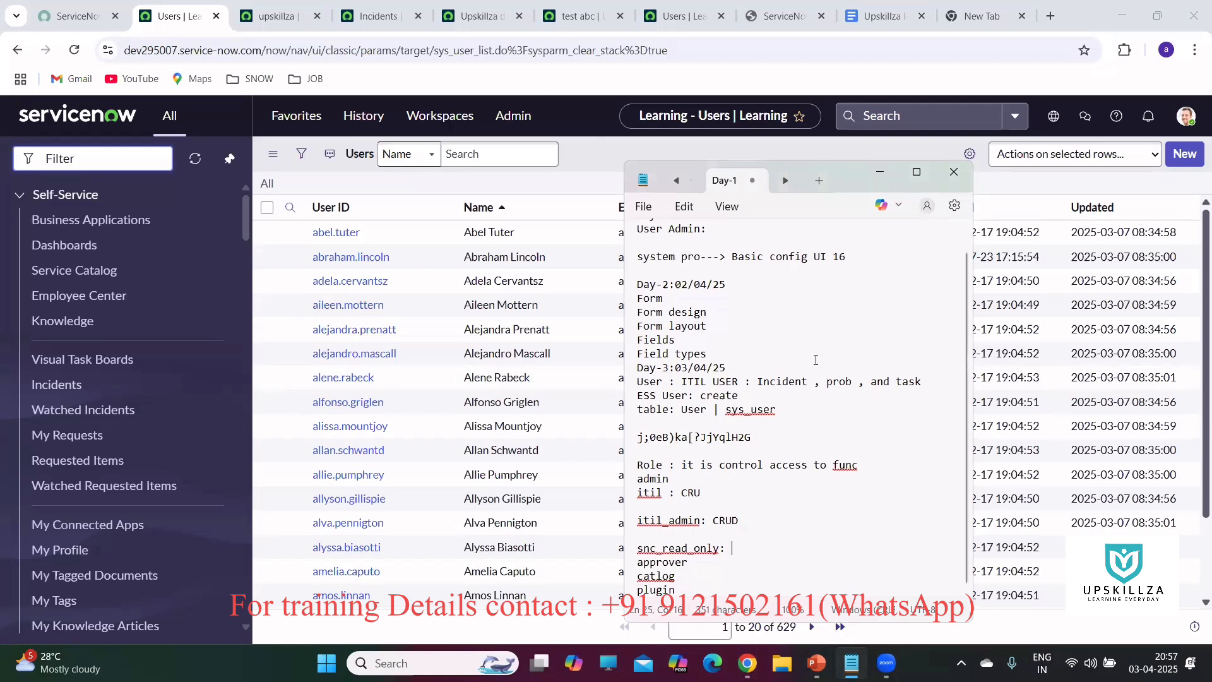
click(113, 163)
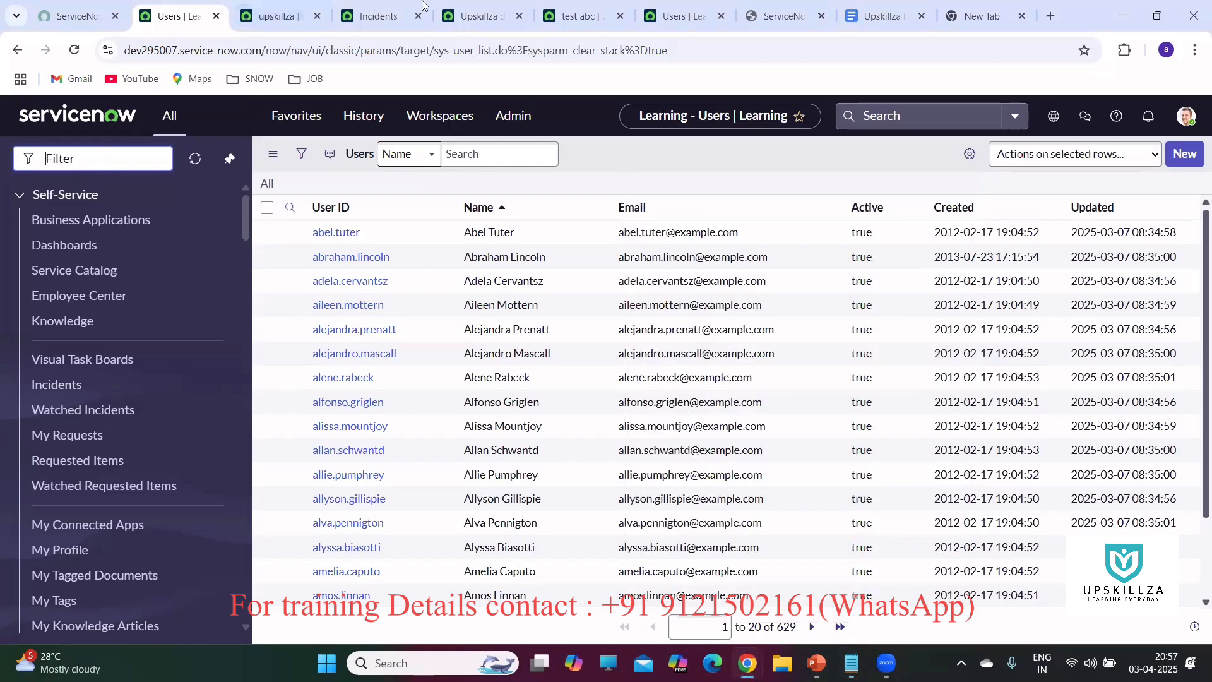
Switch to the test abc user record, dismiss the password-saved message, and view its Groups.
click(584, 16)
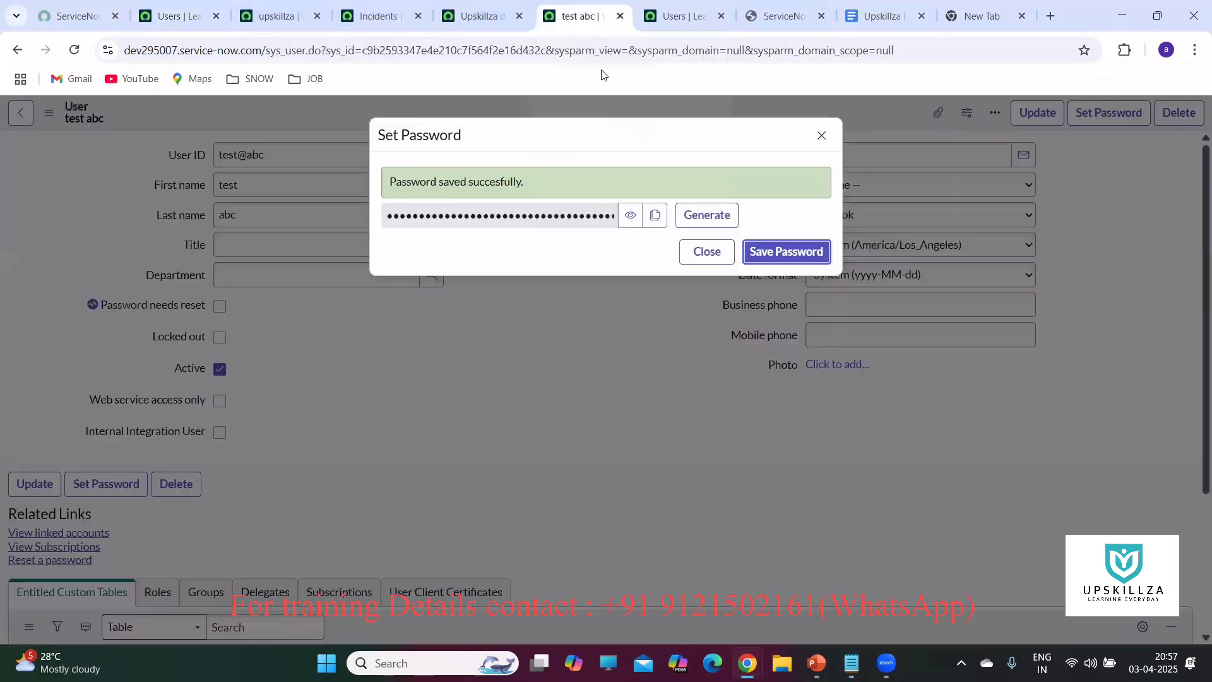
click(825, 138)
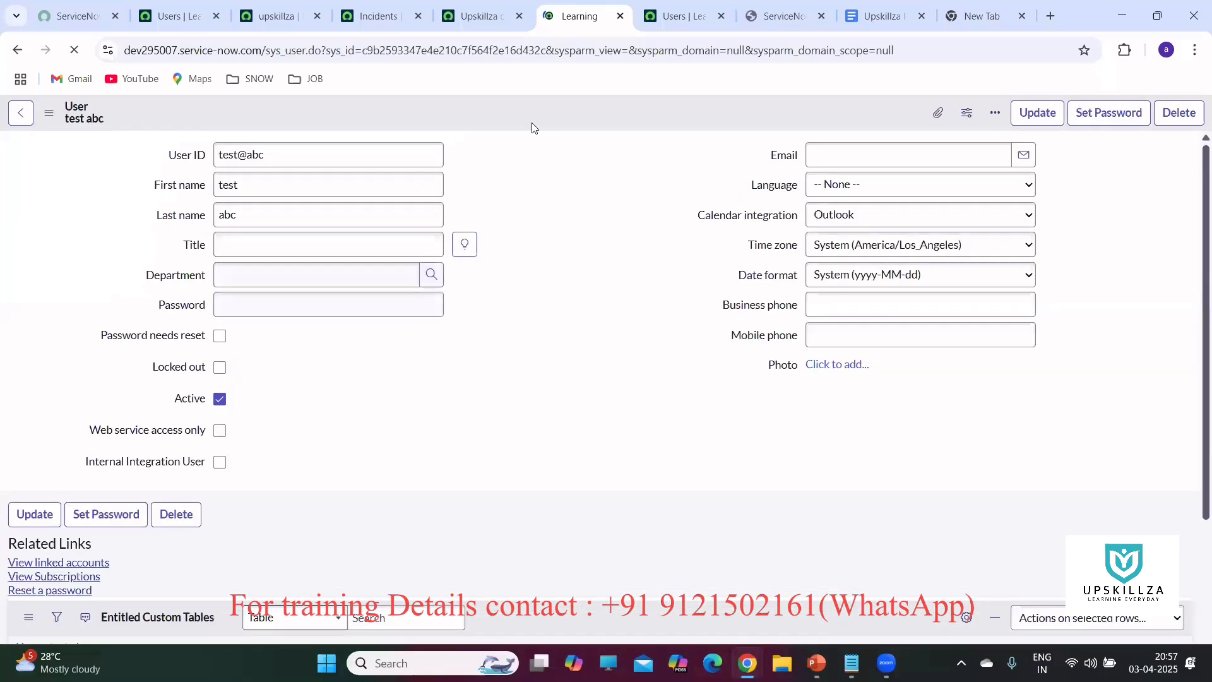
scroll(526, 161, down, 2)
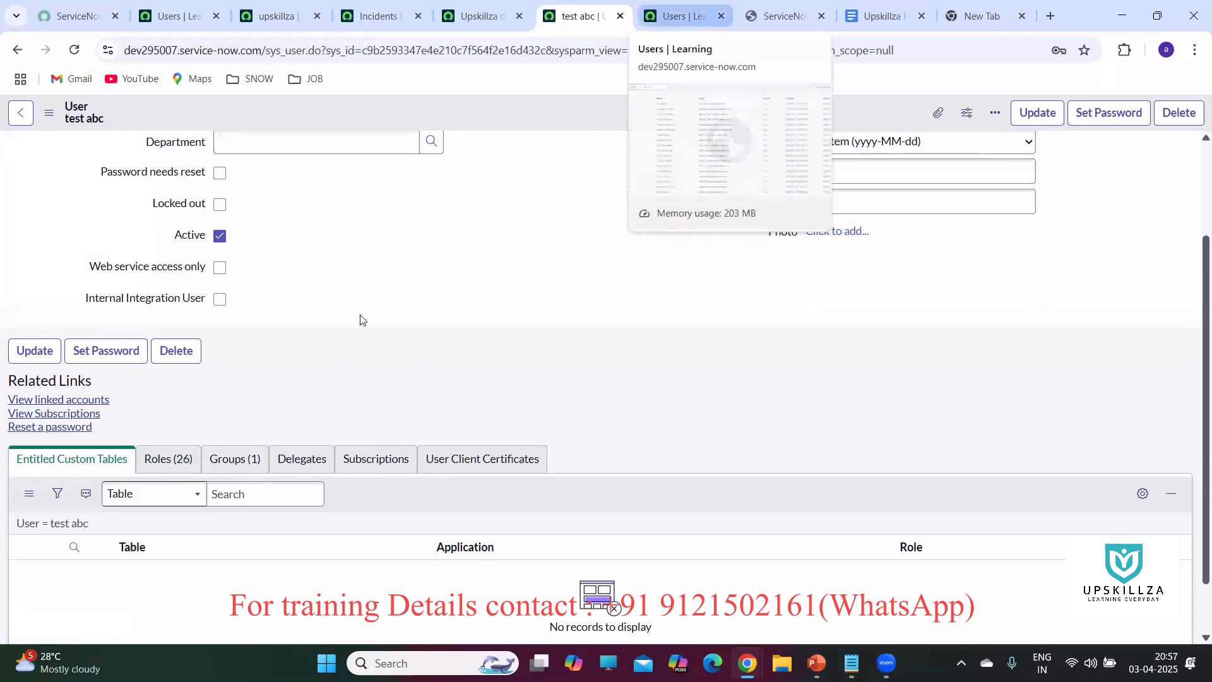
click(252, 458)
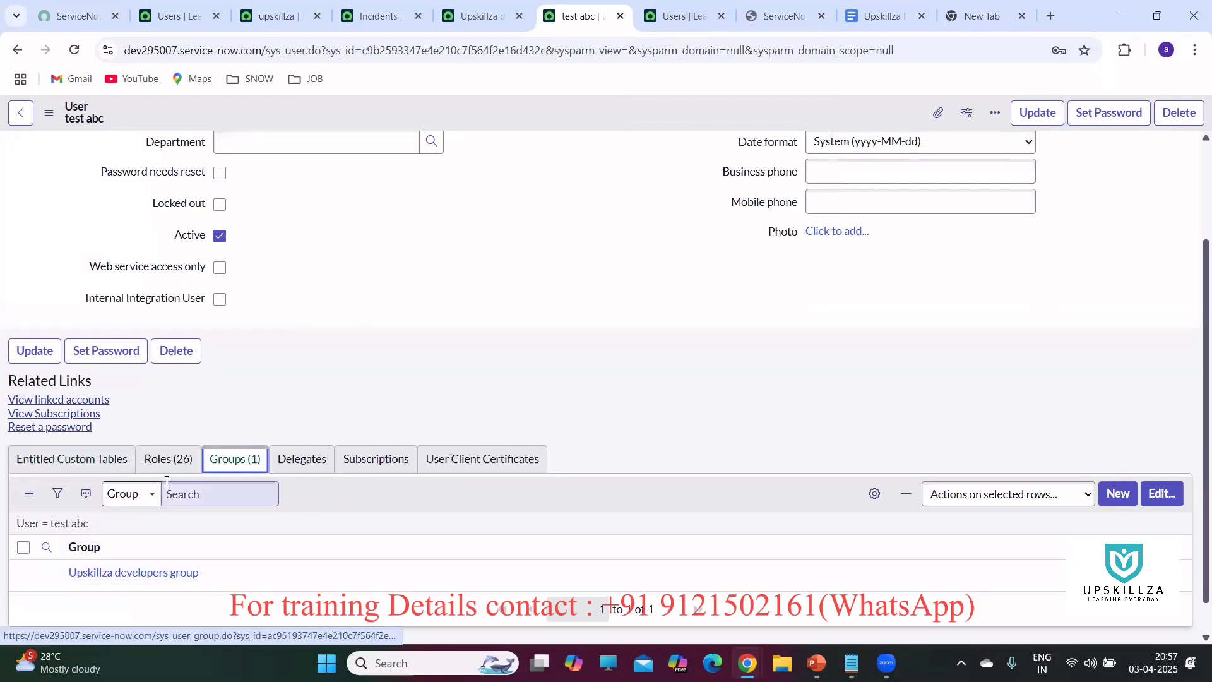
Scroll through the user's 26 active, inherited roles in the Roles related list.
click(165, 460)
scroll(503, 297, down, 1)
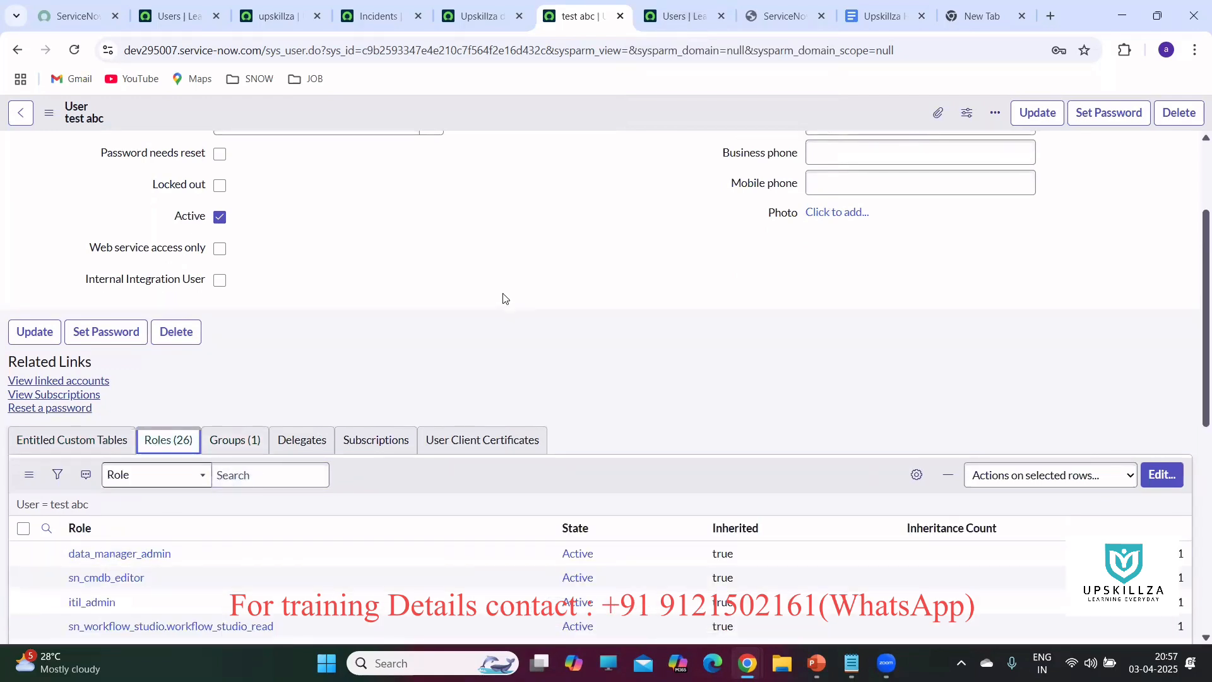
scroll(503, 298, down, 2)
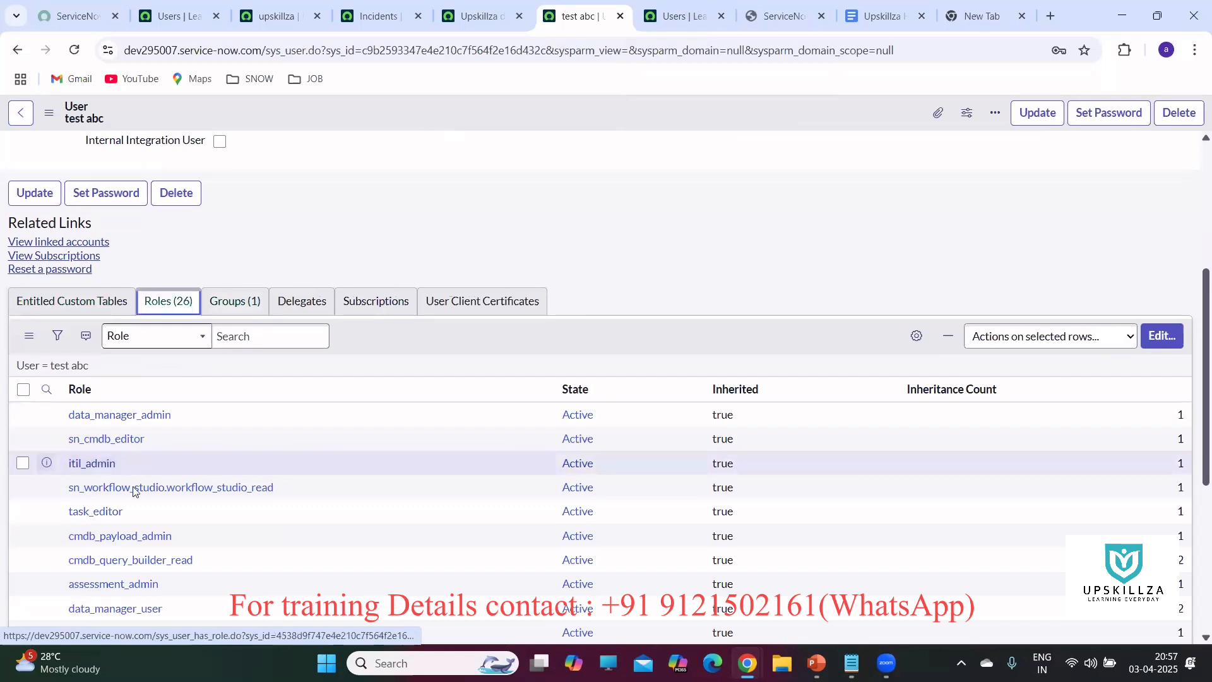
scroll(105, 527, down, 1)
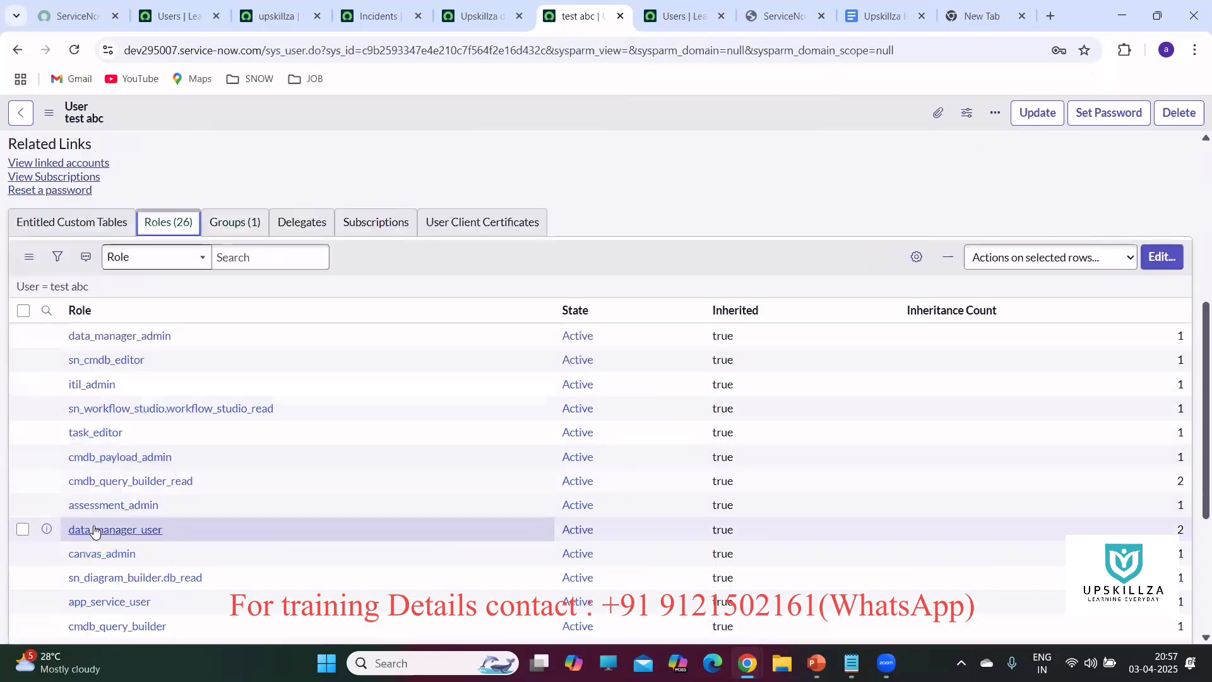
scroll(947, 381, down, 4)
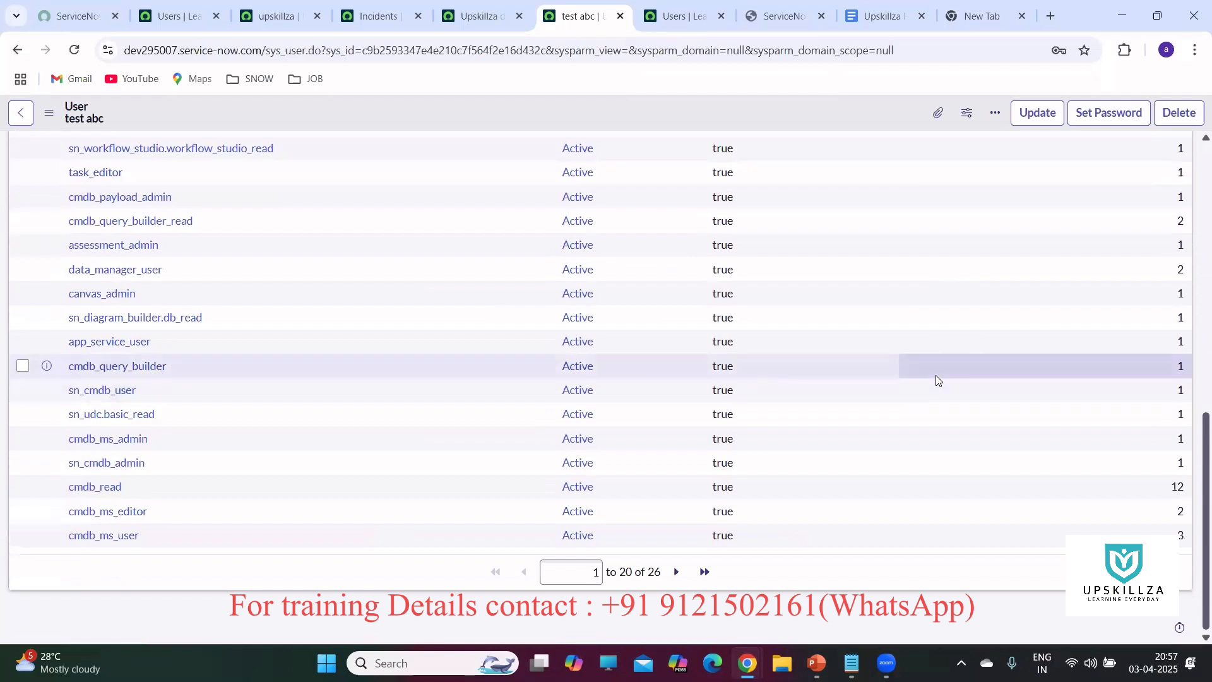
scroll(935, 375, up, 5)
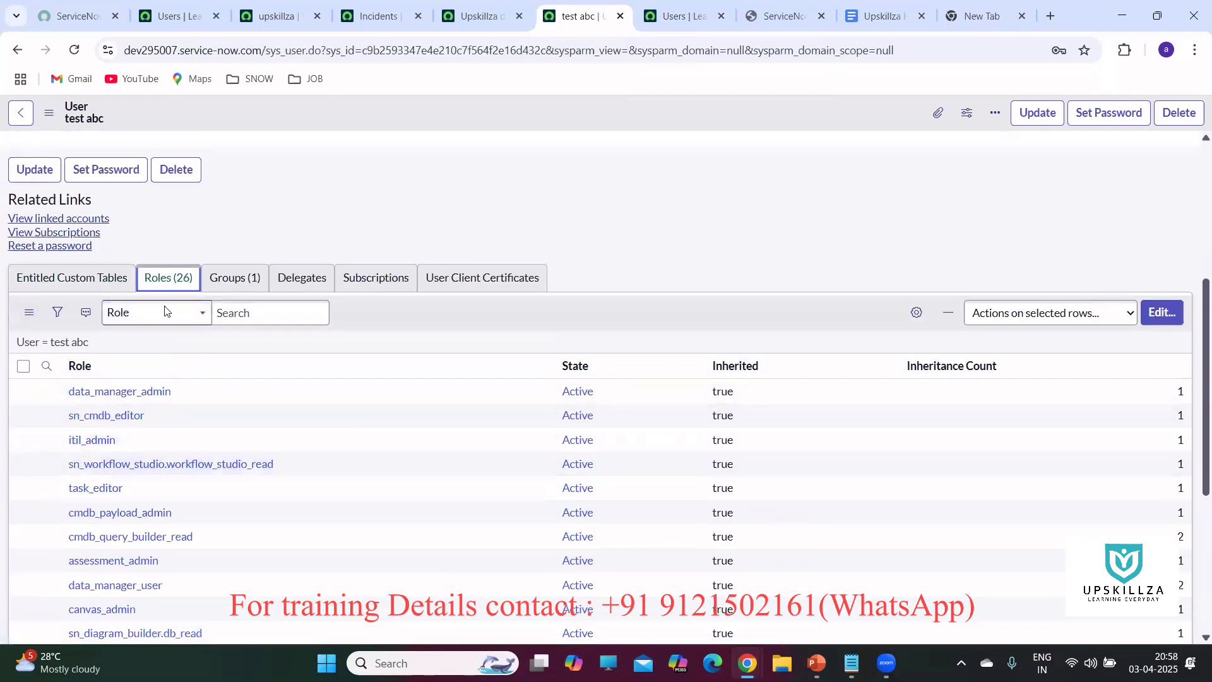
scroll(335, 334, up, 3)
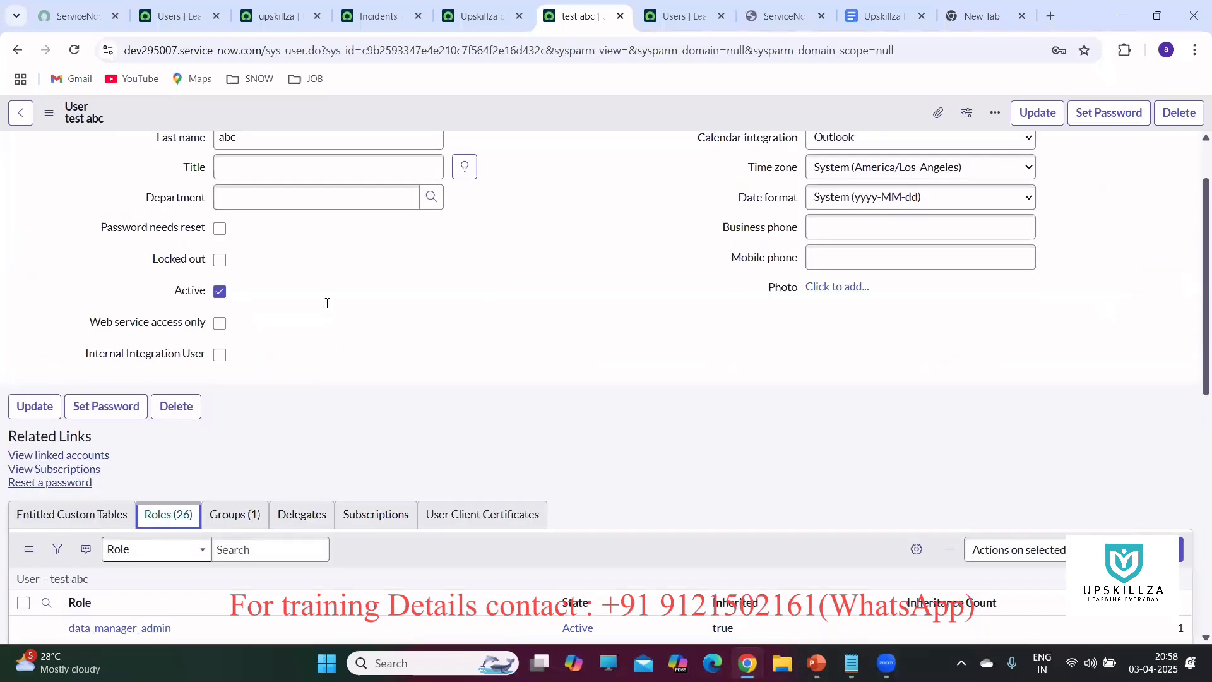
scroll(327, 303, up, 1)
scroll(263, 212, down, 3)
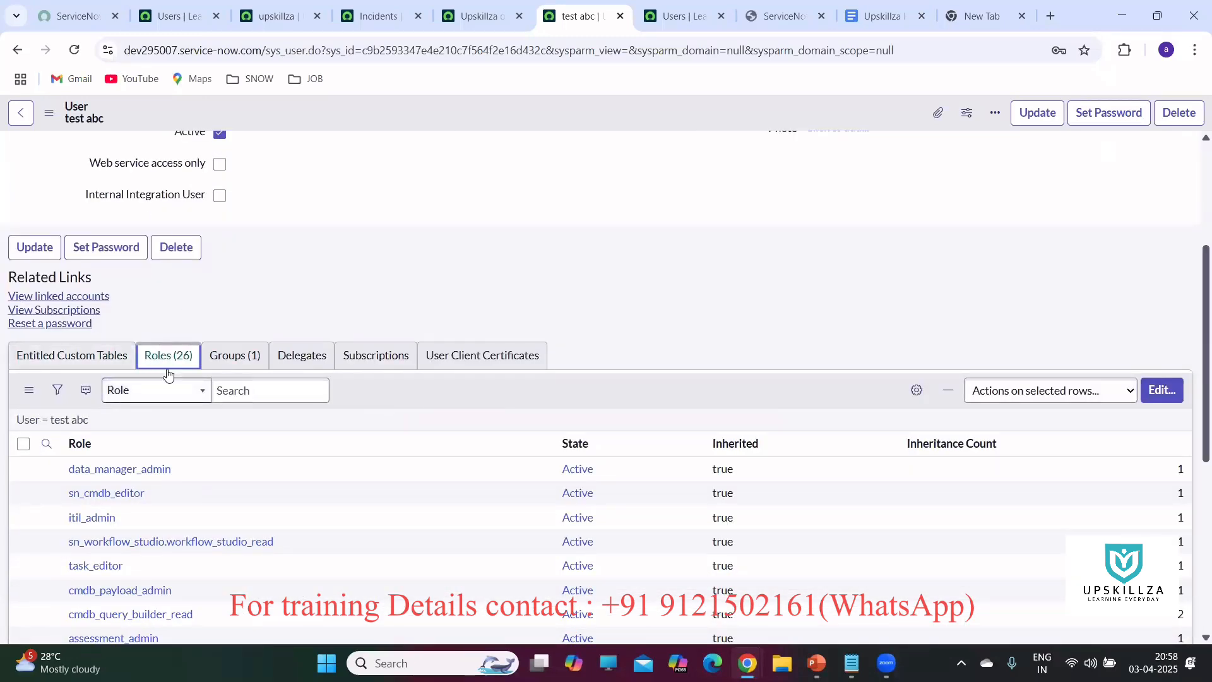
Add the itil role to the test abc user and save, raising the role count to 56.
click(1153, 392)
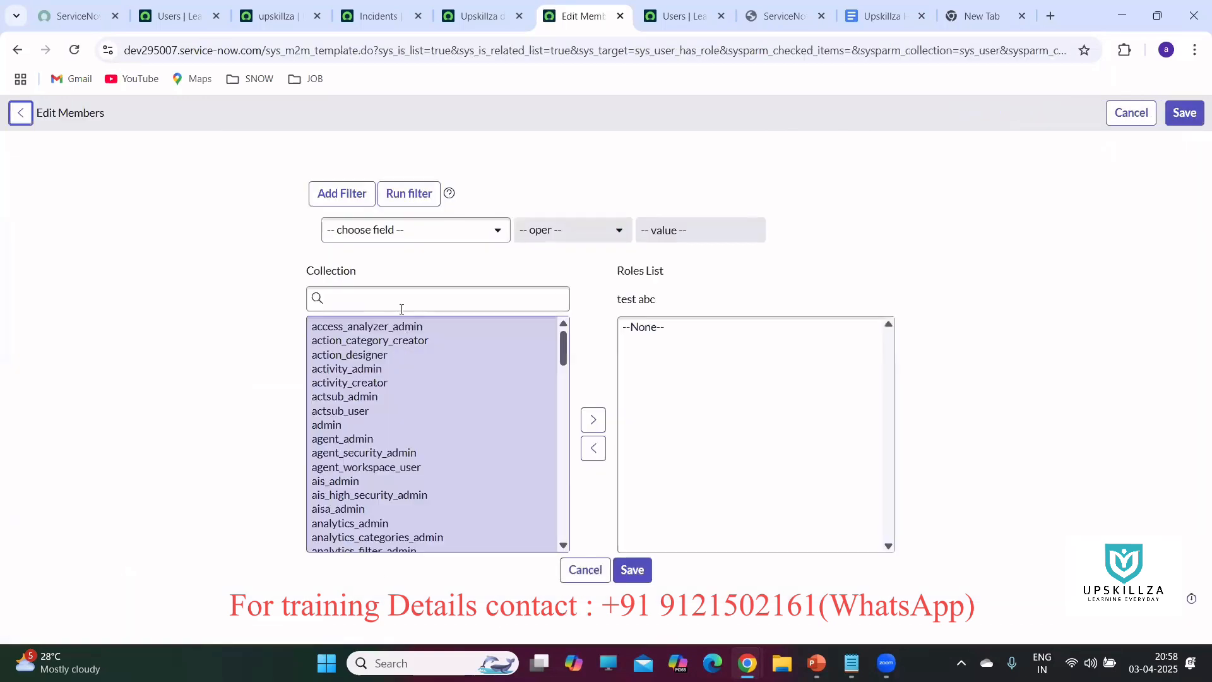
click(381, 297)
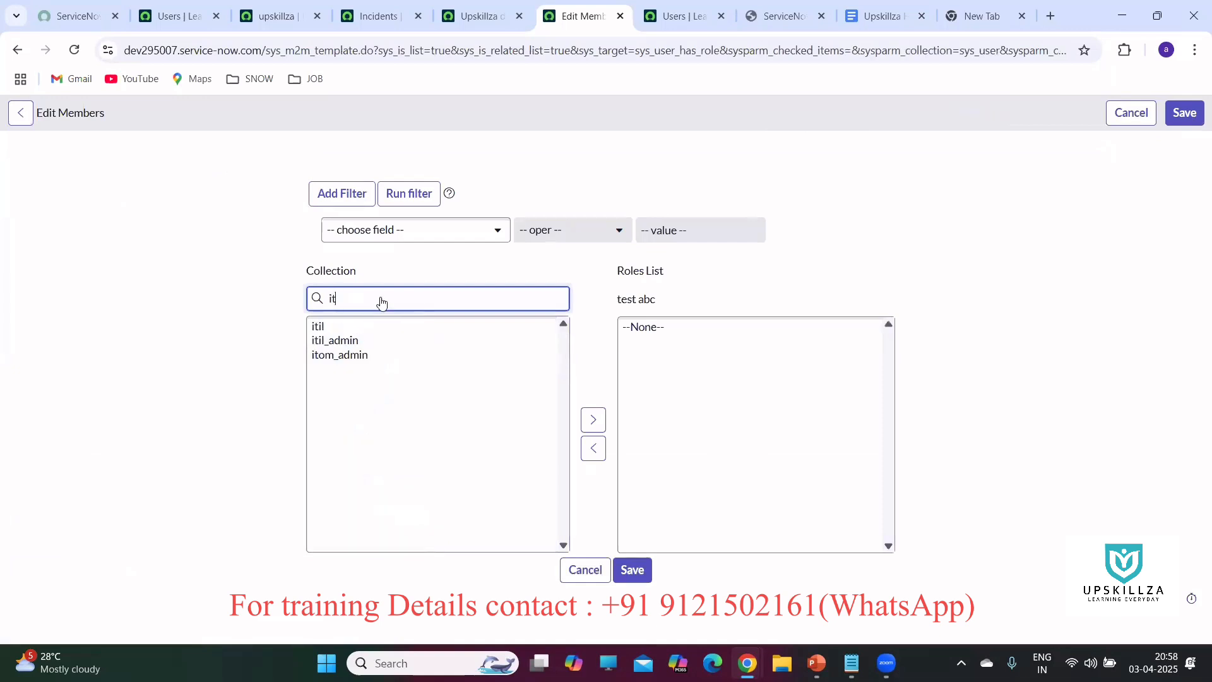
click(353, 326)
click(592, 420)
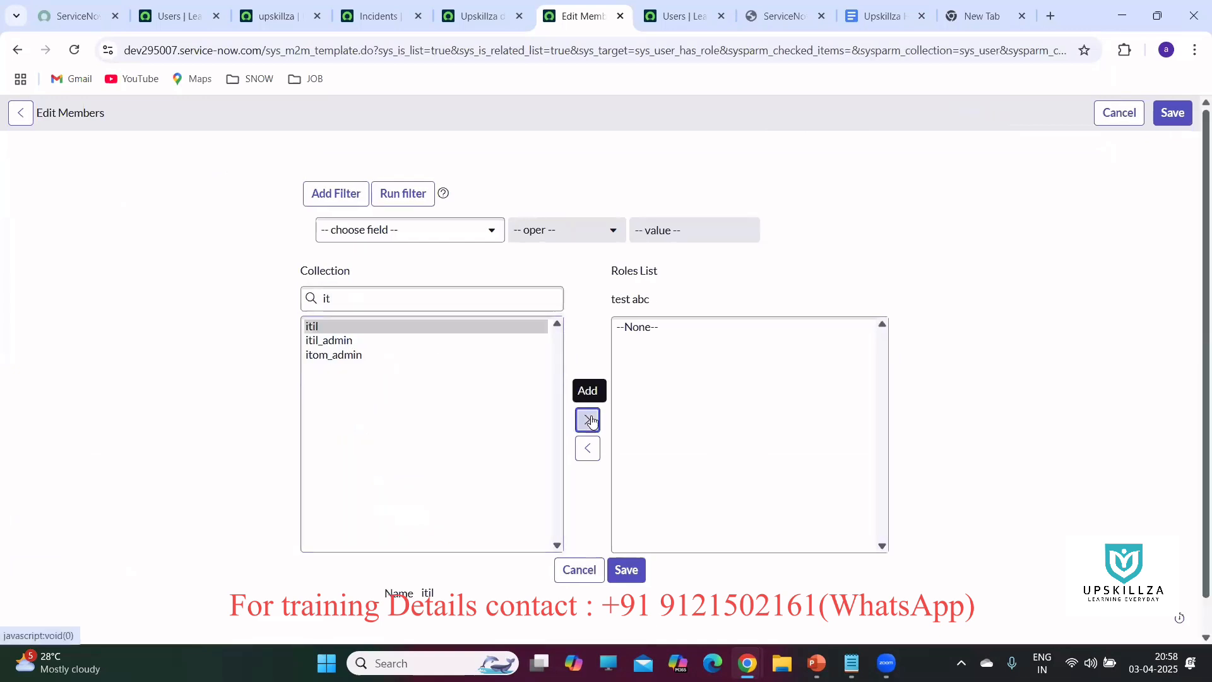
click(623, 570)
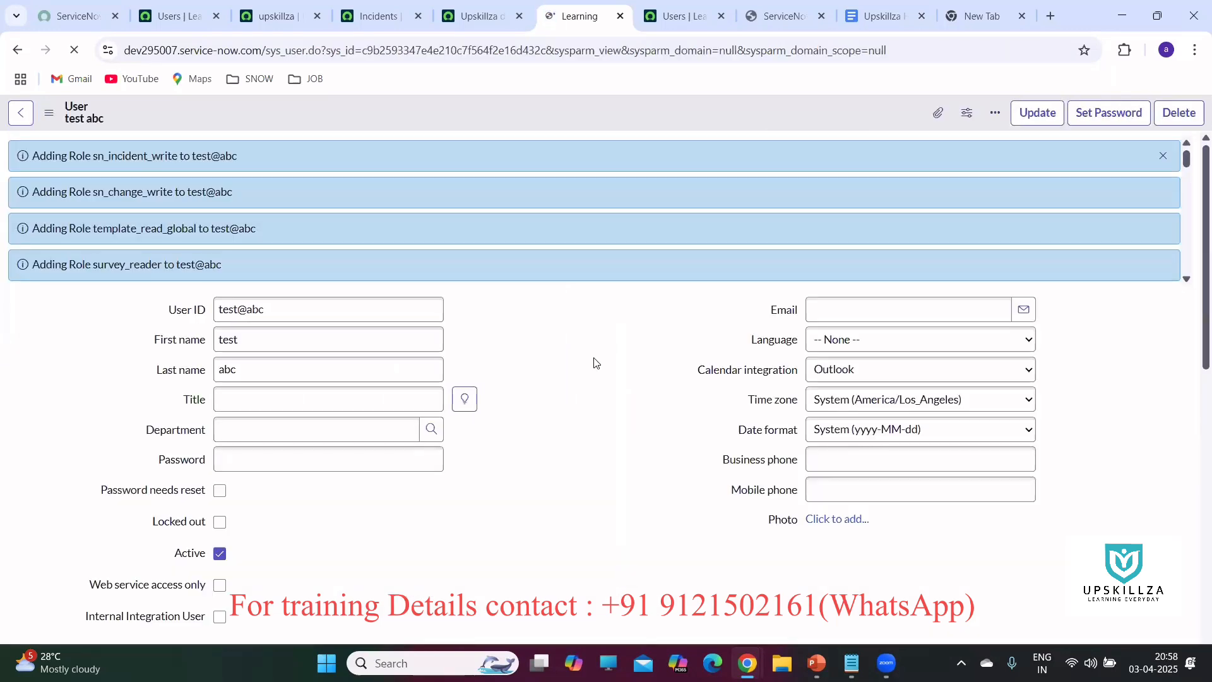
scroll(594, 362, down, 15)
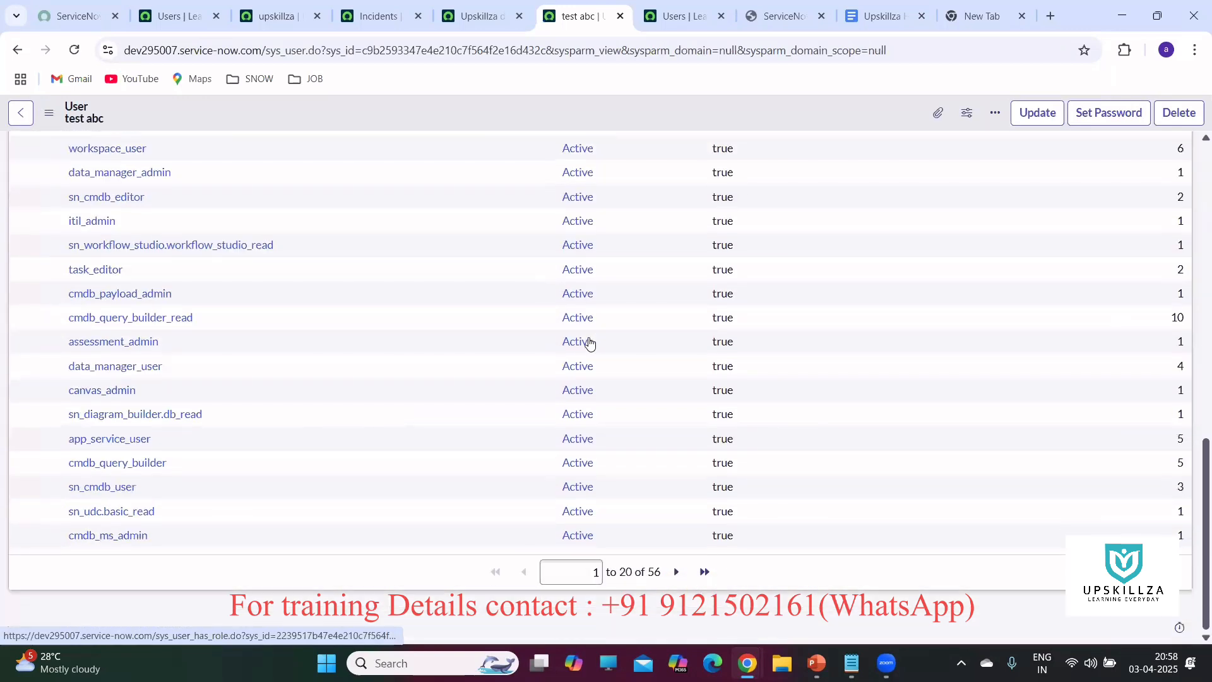
scroll(550, 455, up, 8)
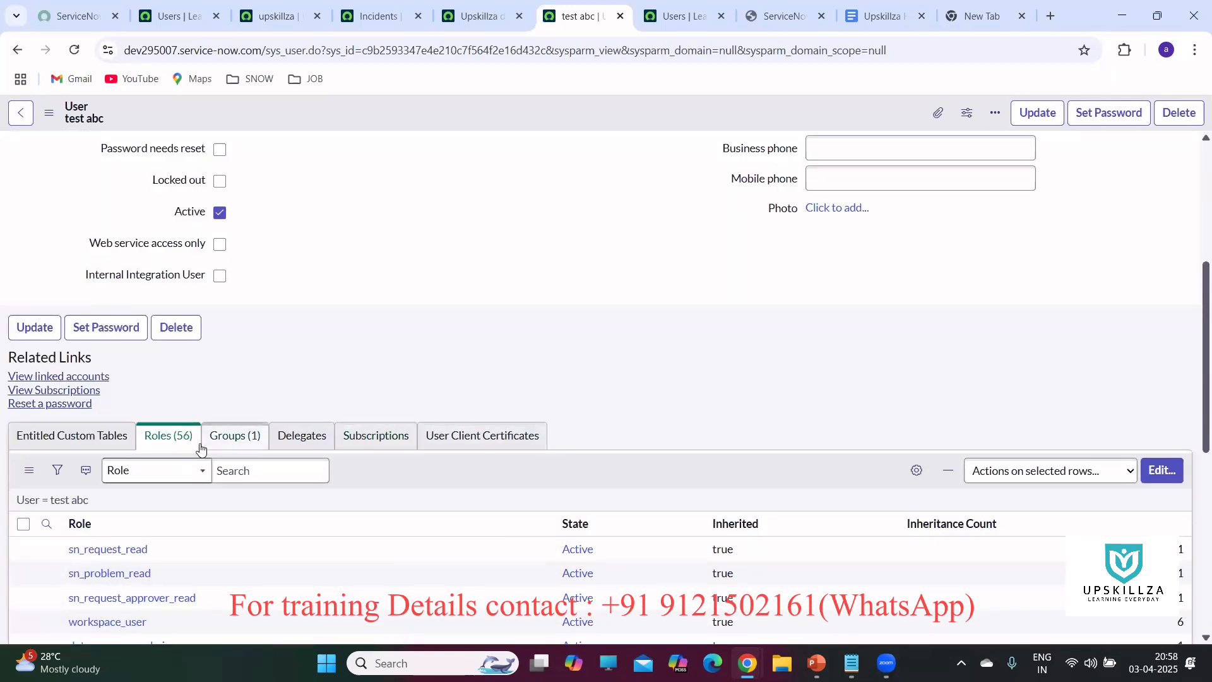
Confirm the user's Upskillza developers group membership, then return to the Roles list unchanged.
click(1167, 474)
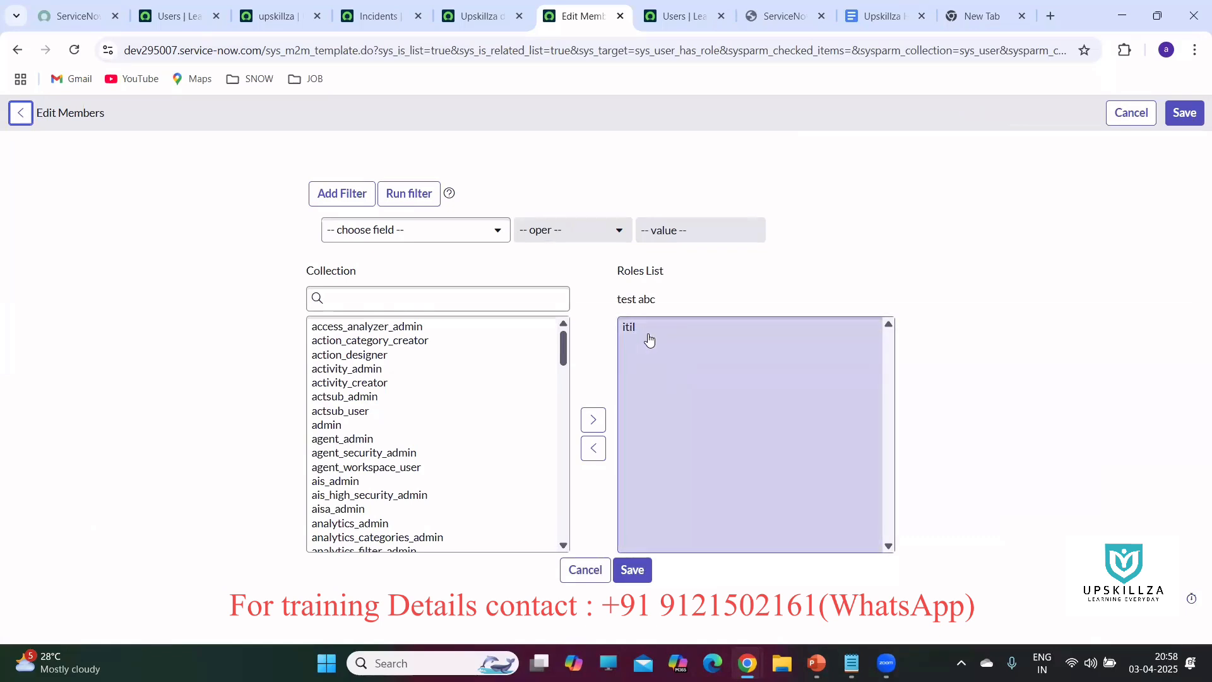
click(586, 571)
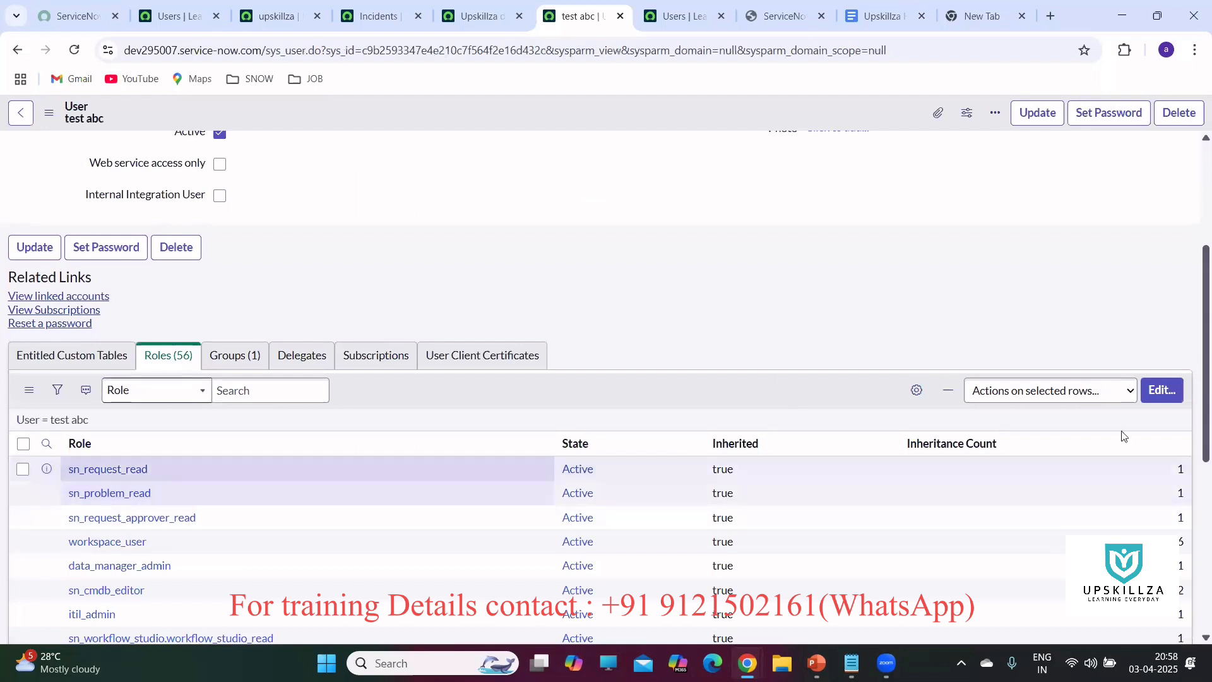
click(241, 359)
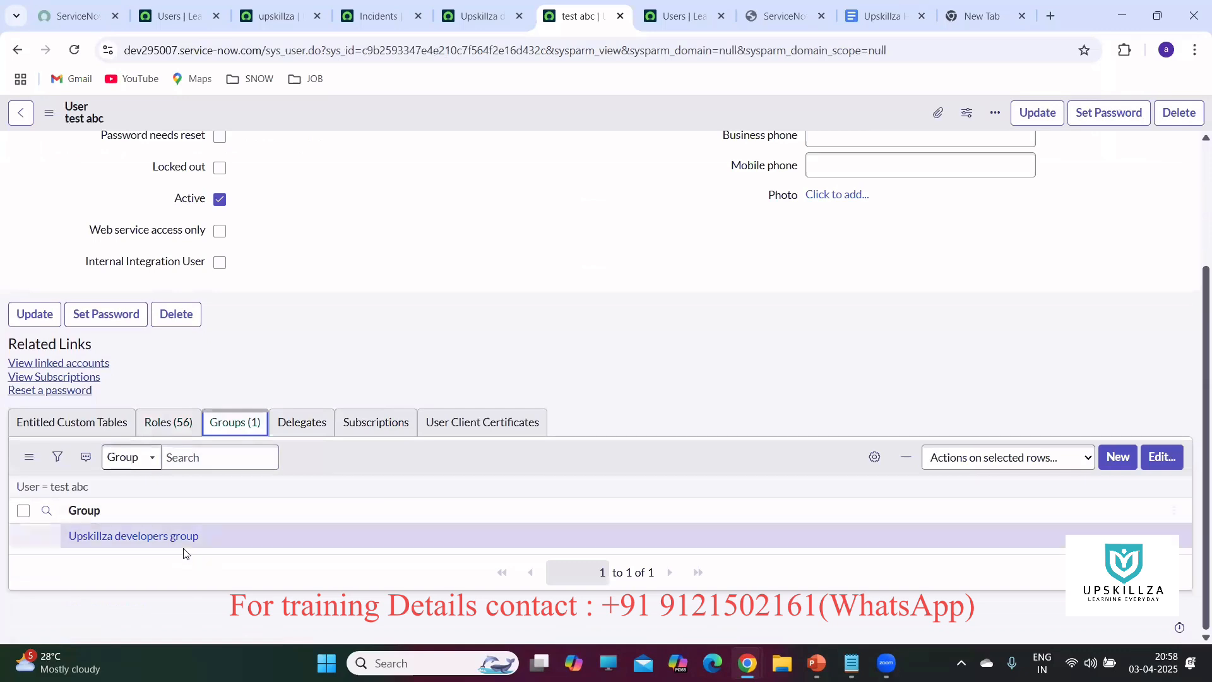
click(165, 423)
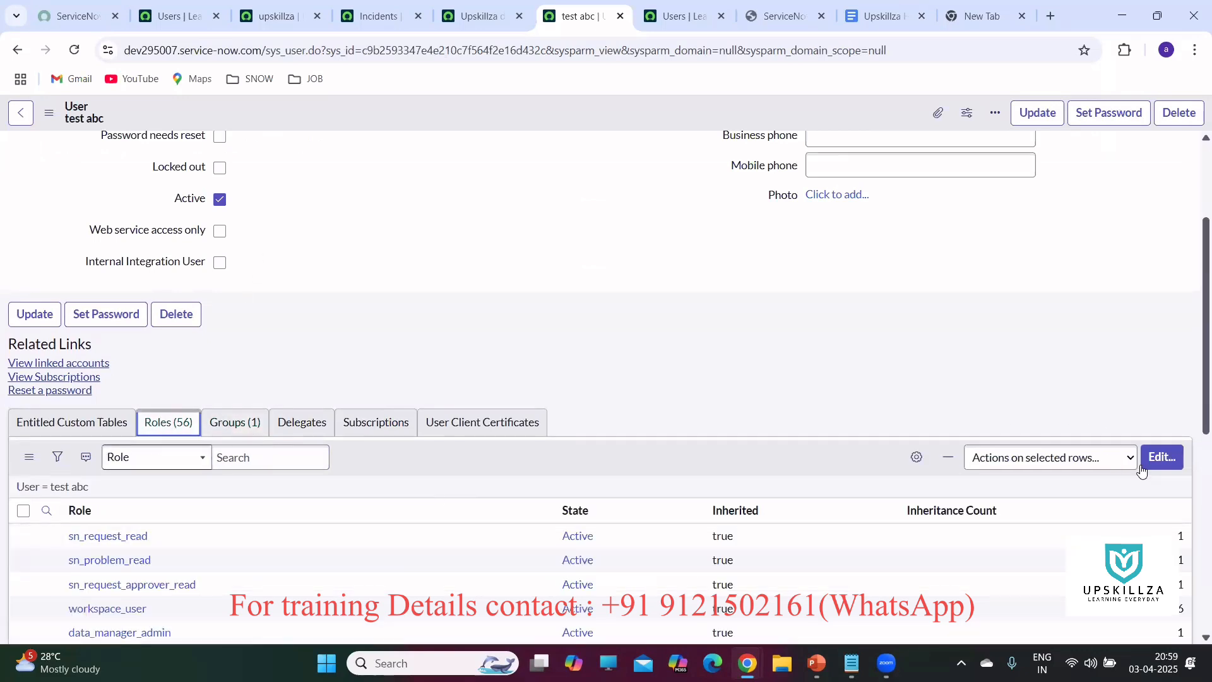
Cancel out of the role editor and show the single Upskillza developers group membership.
click(1161, 459)
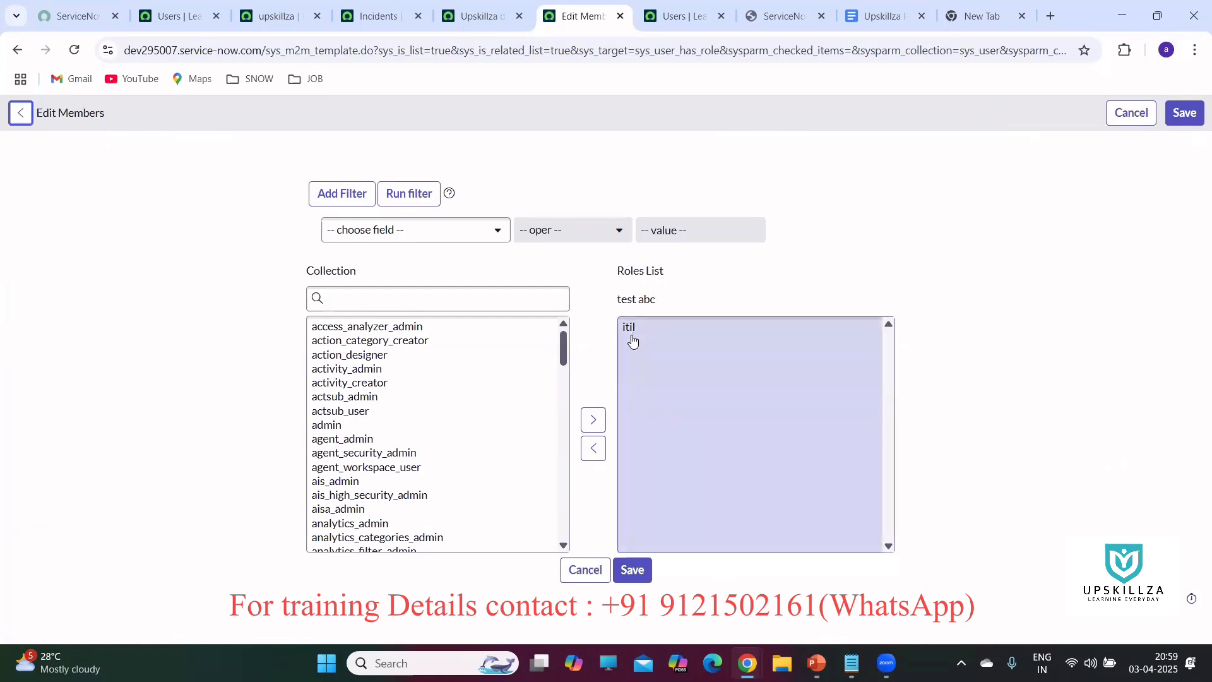
click(585, 572)
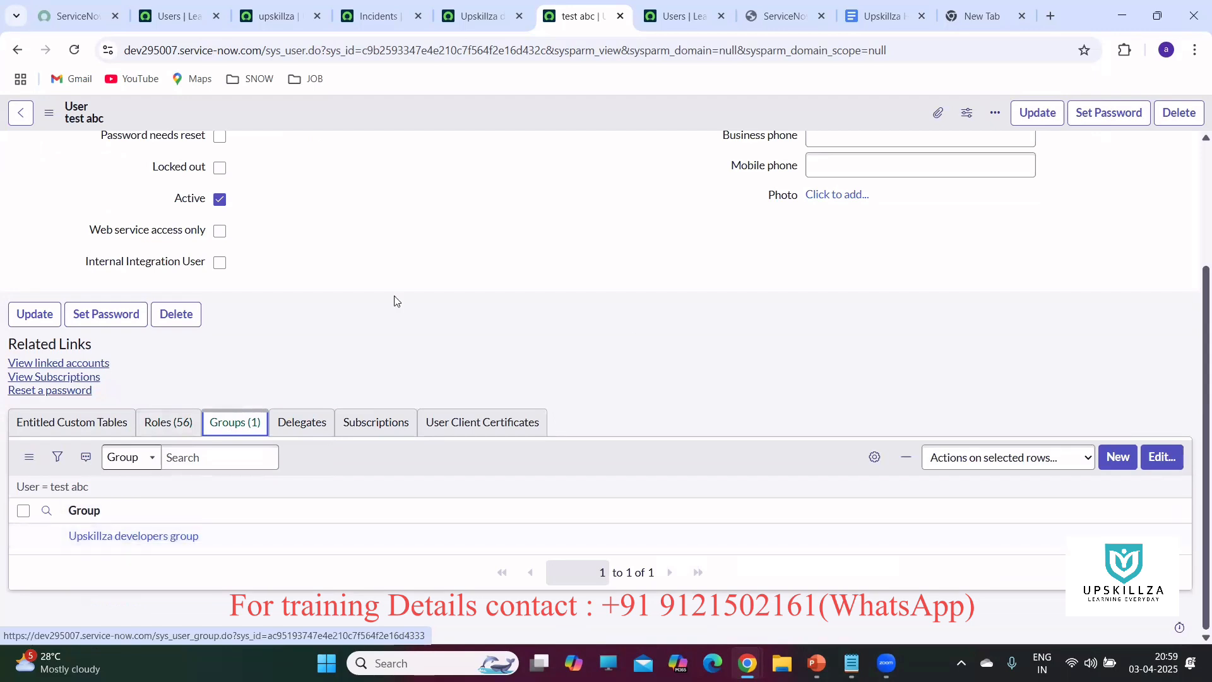
click(120, 316)
scroll(401, 336, up, 1)
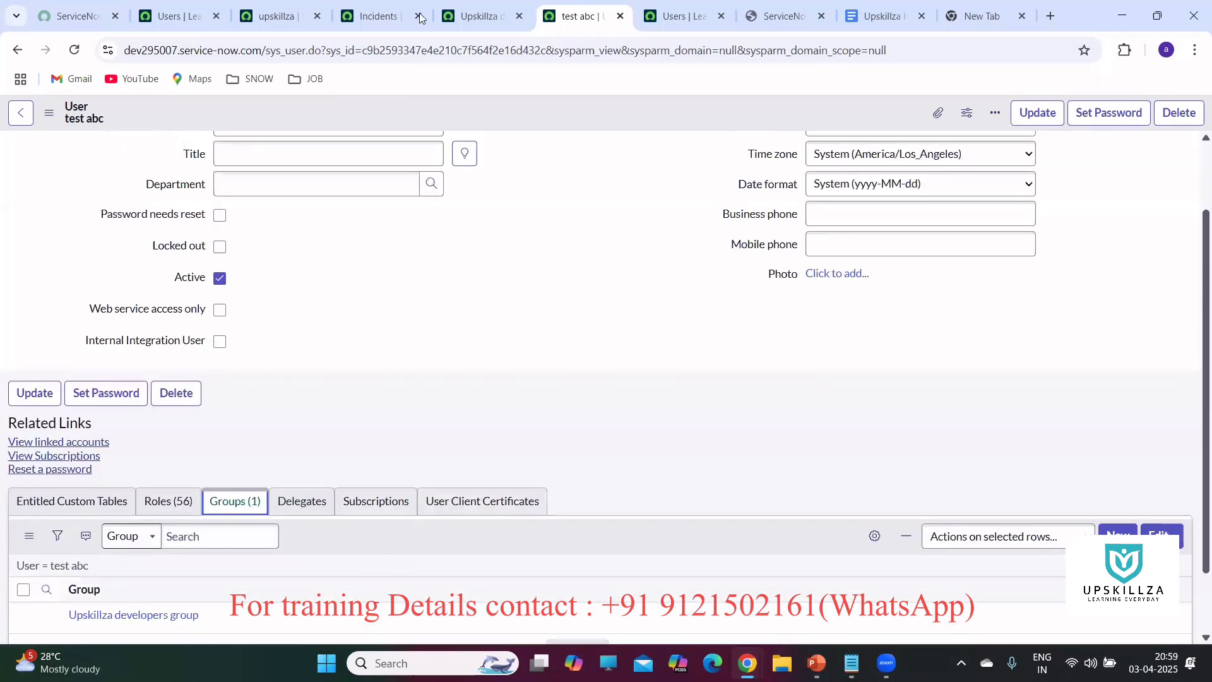
Bring up the ServiceNow_Course_Curriculum PDF at the Lesson 3 User Administration topics.
click(478, 15)
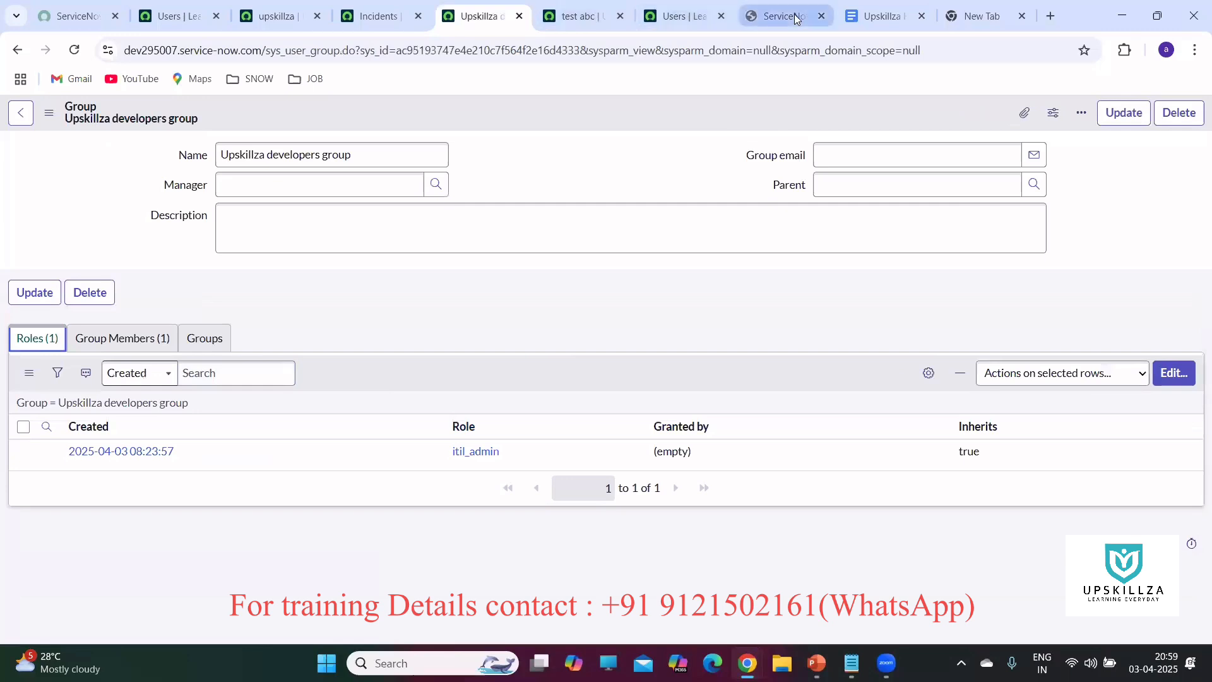
click(761, 19)
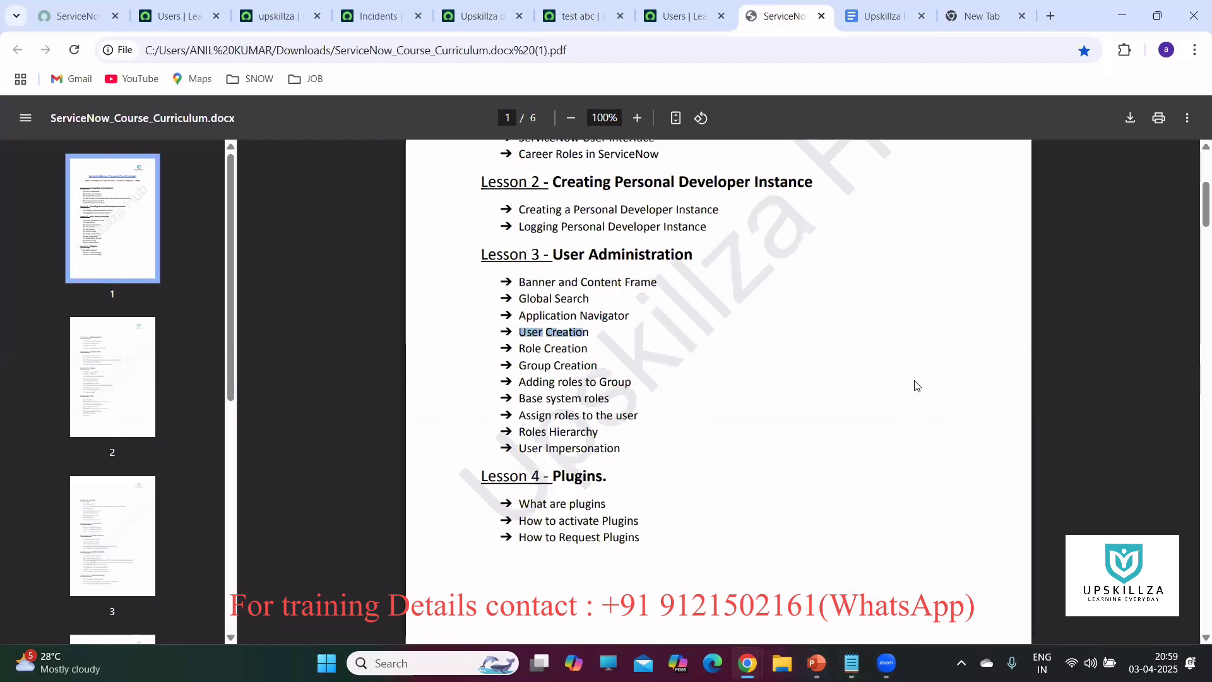
mouse_move(852, 664)
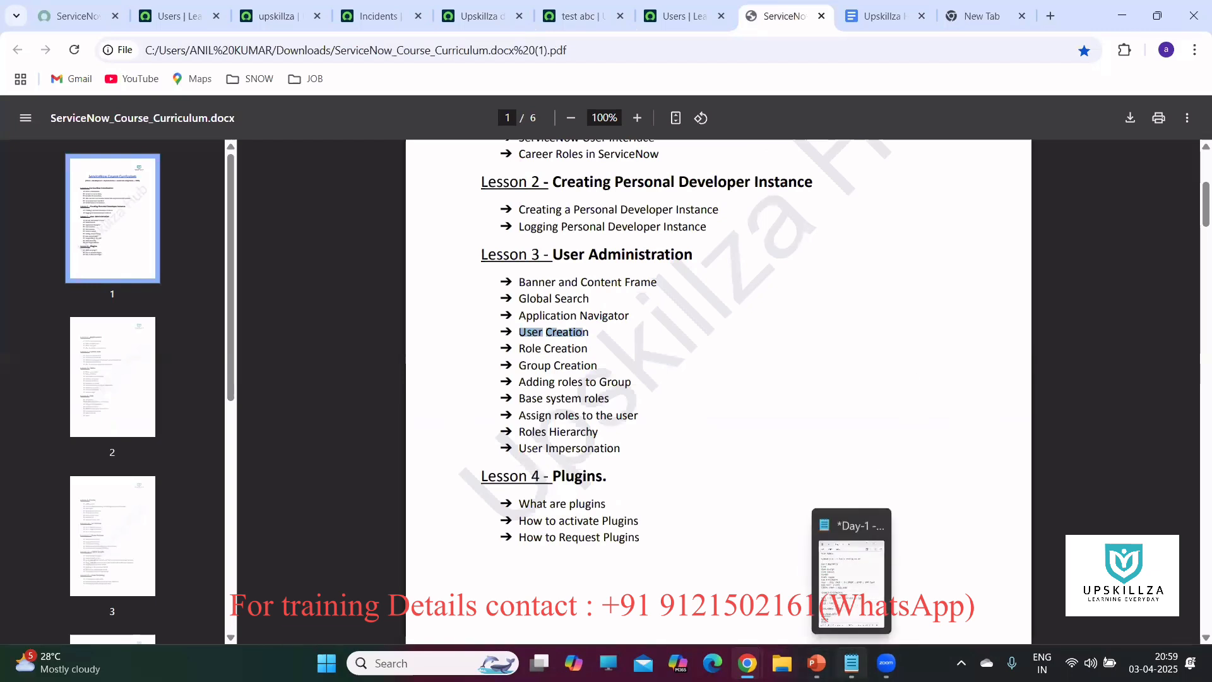
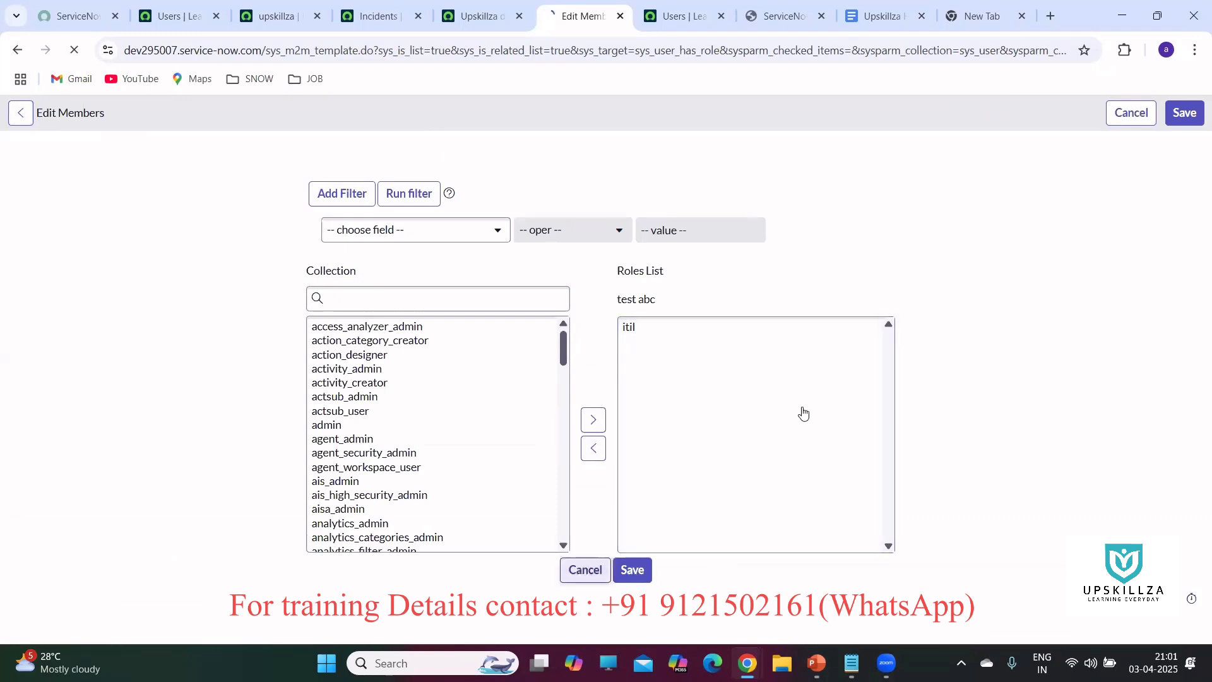
Confirm the Upskillza developers group has test abc as member and the itil_admin role, then view Incidents.
click(480, 16)
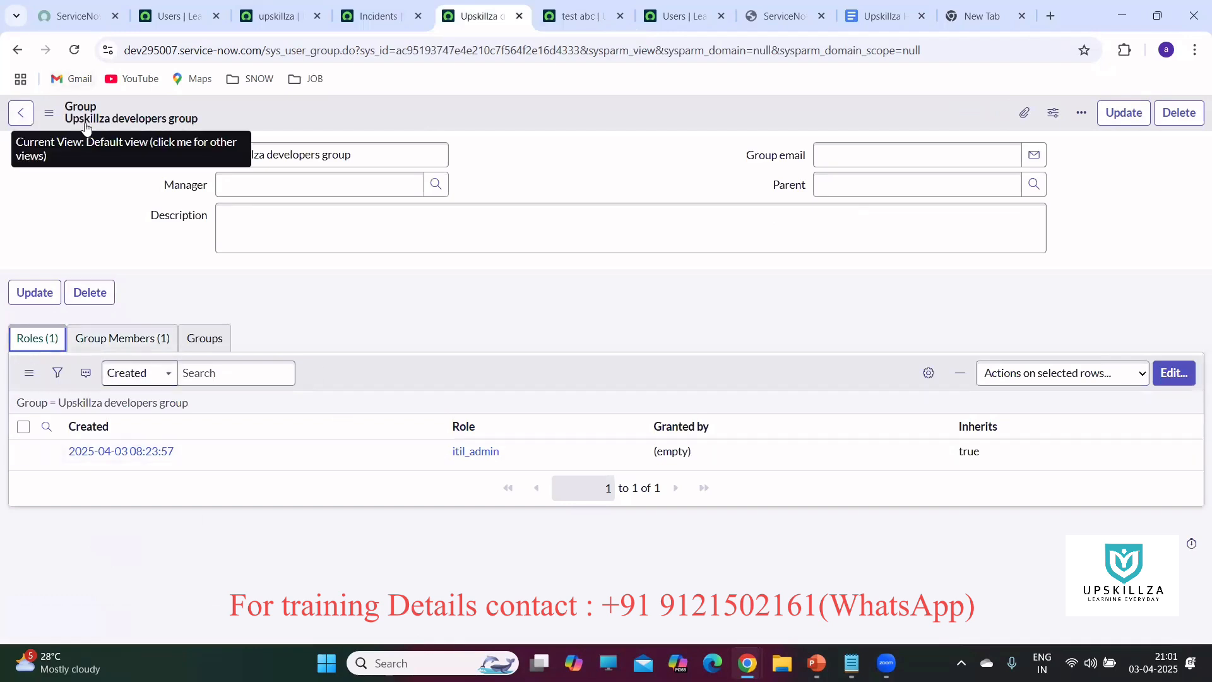
click(130, 341)
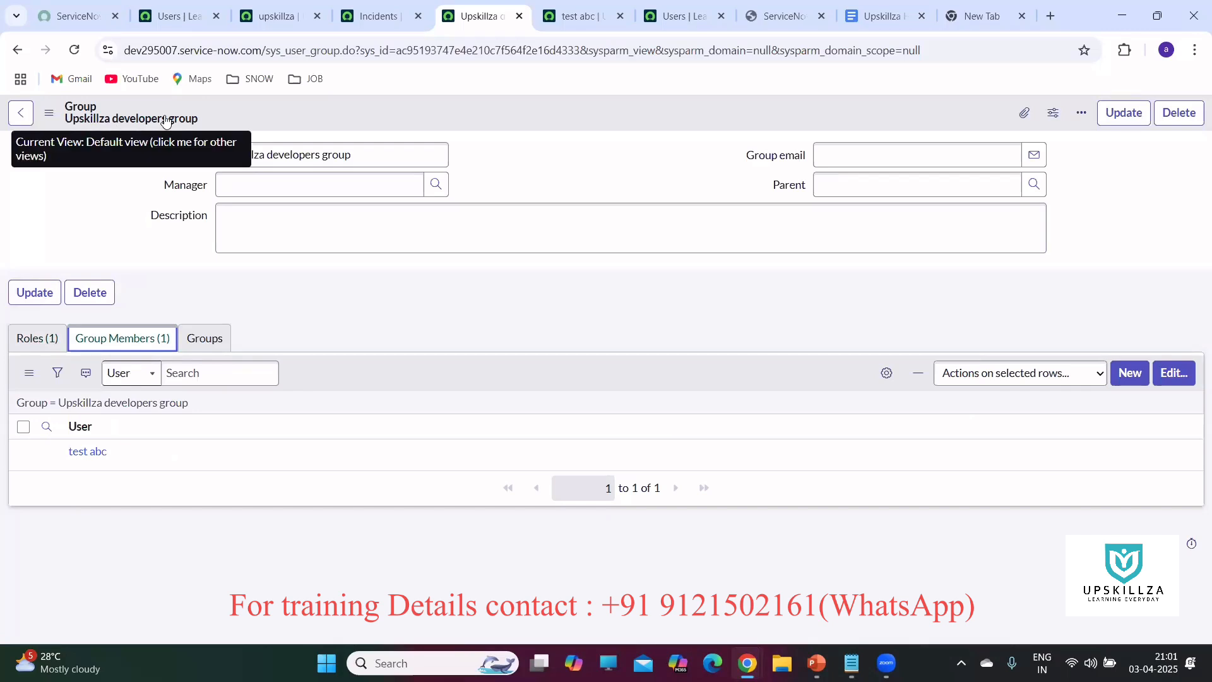
click(39, 339)
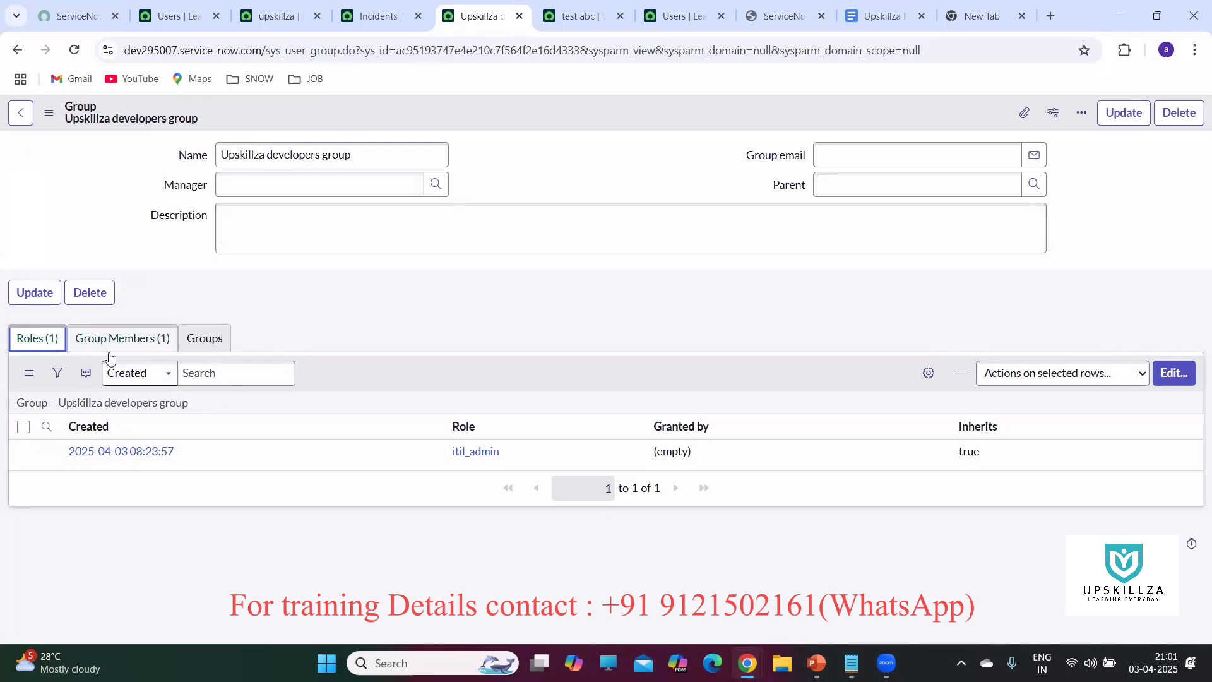
click(375, 16)
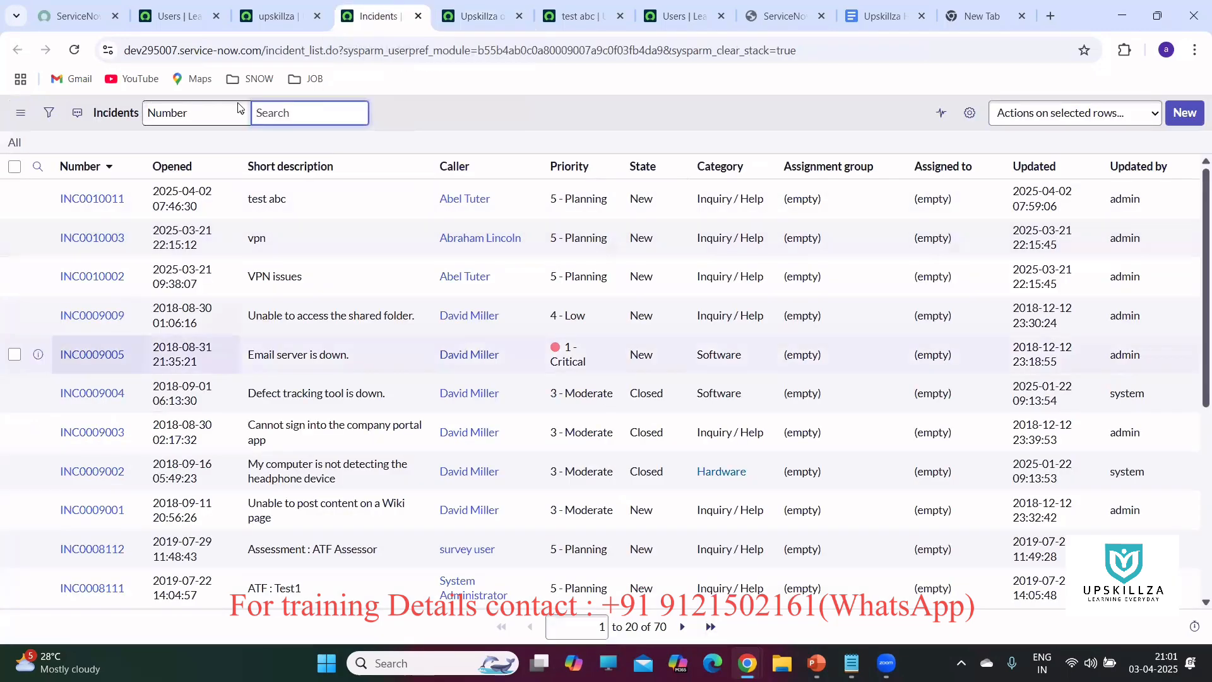
Open and cancel test abc's role editor, leaving its 56 roles unchanged.
click(578, 16)
scroll(488, 379, down, 5)
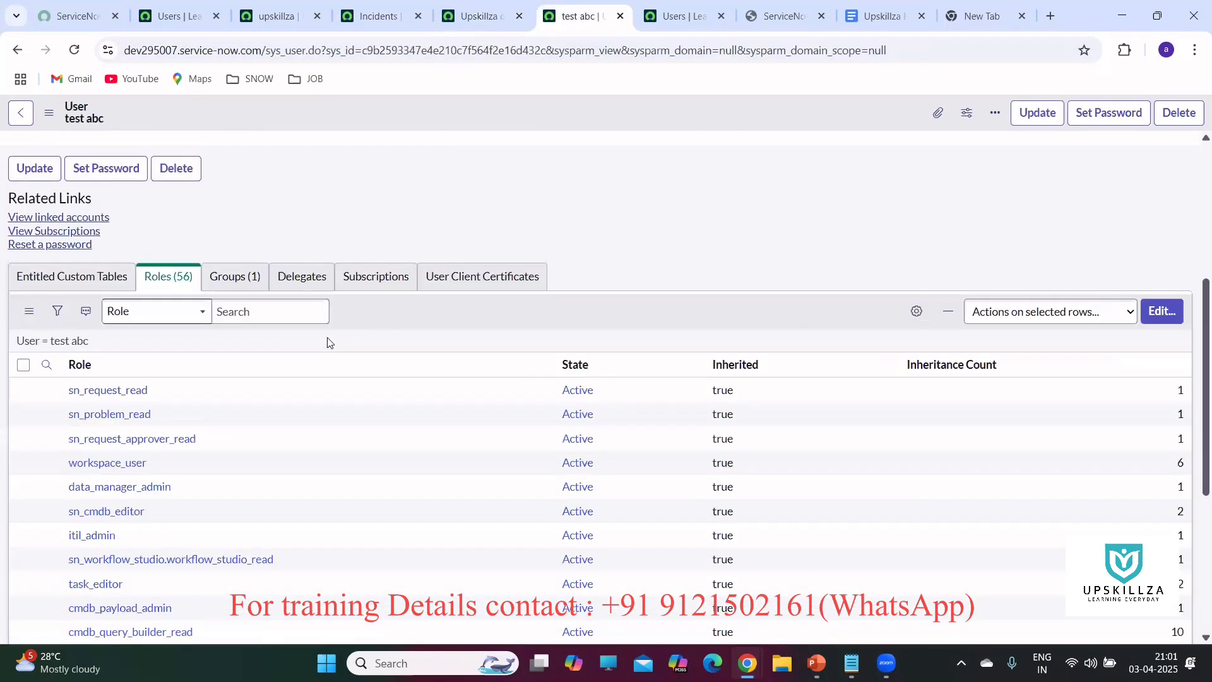
click(1154, 315)
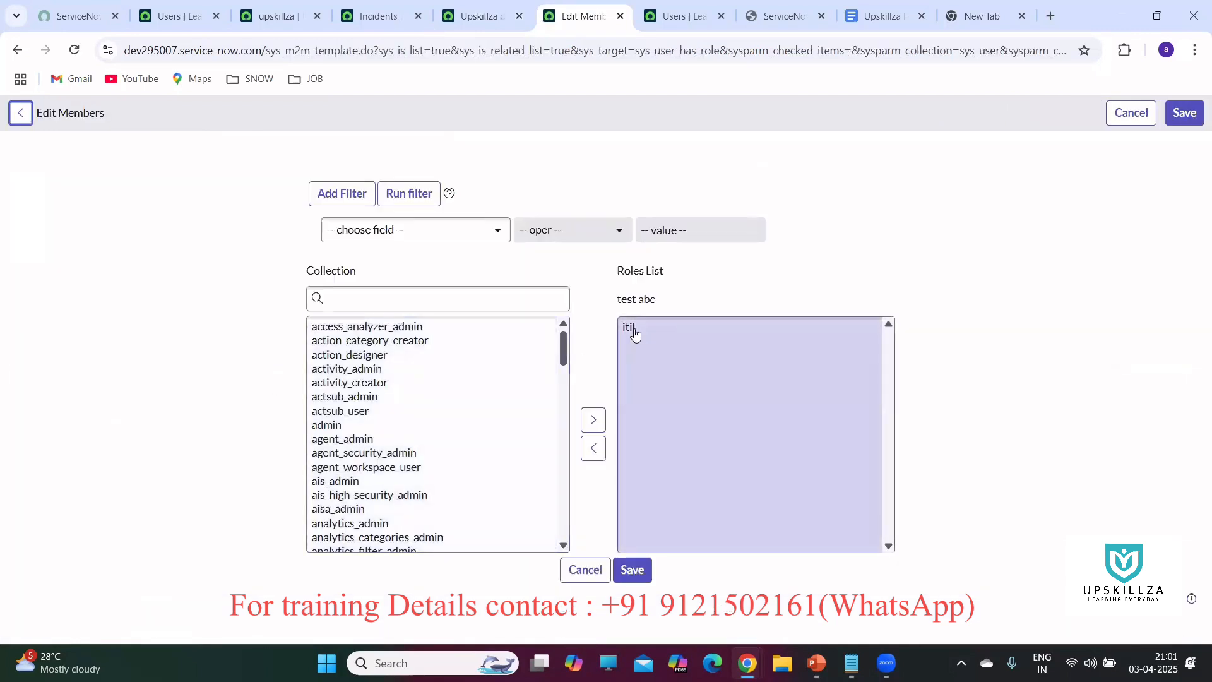
click(586, 570)
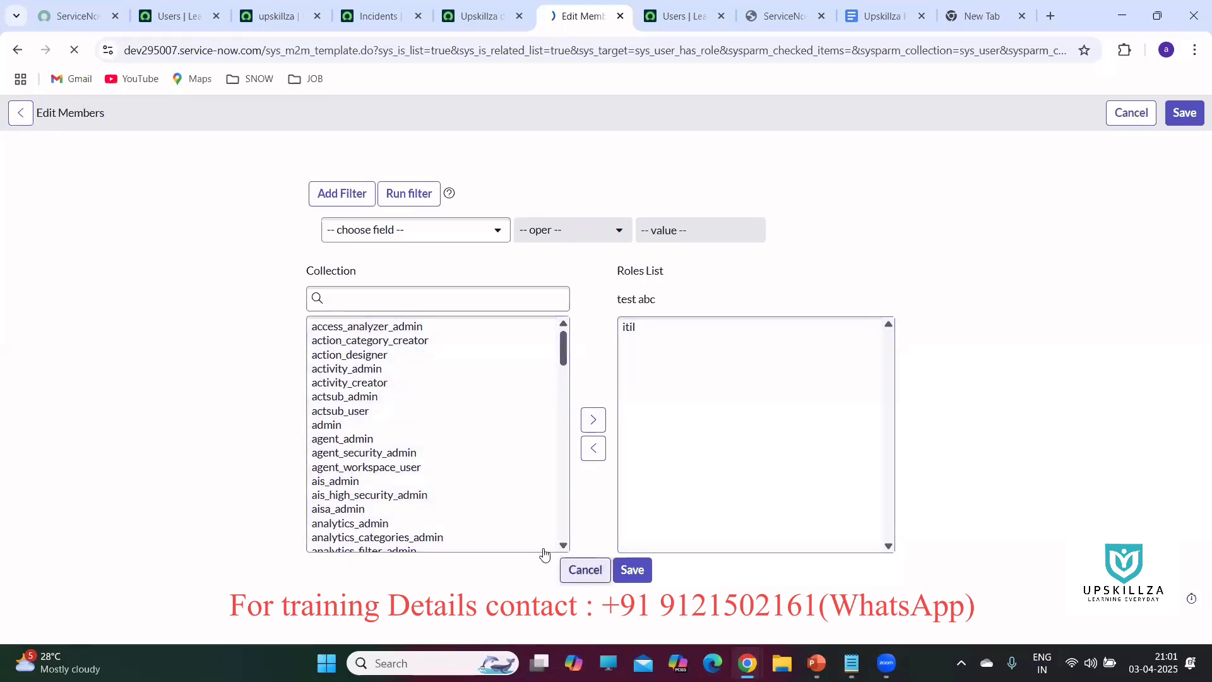
scroll(469, 386, down, 4)
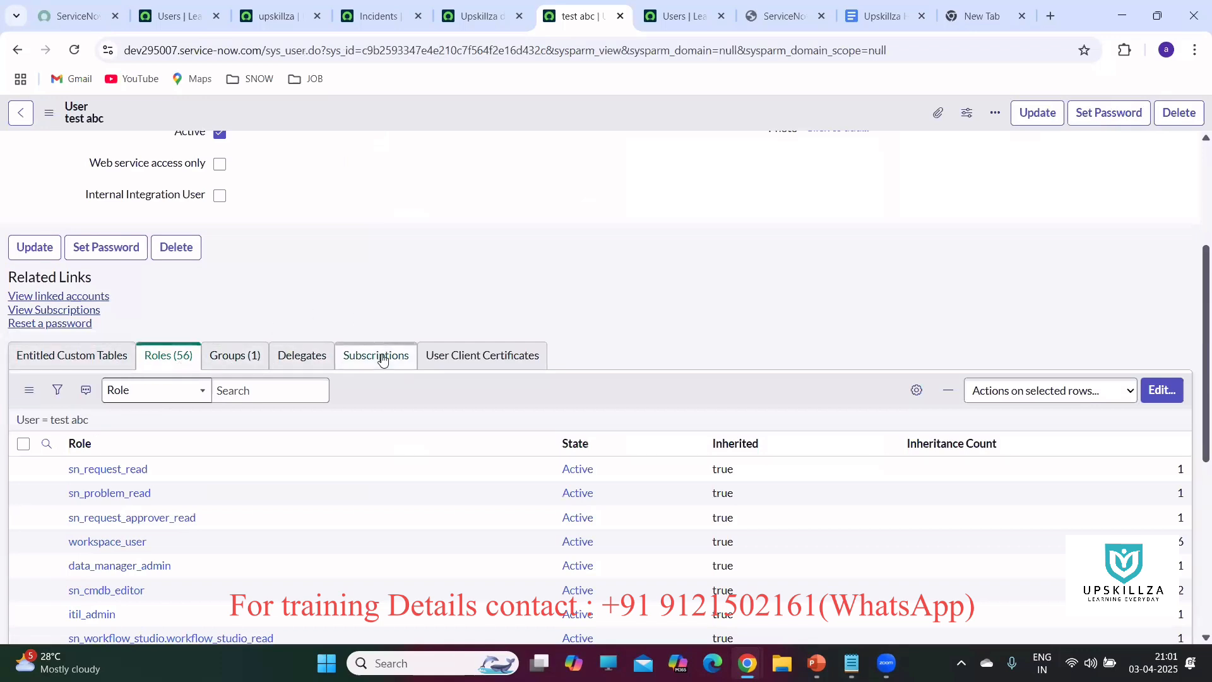
Review test abc's groups and roles lists, closing the column settings unchanged.
click(232, 359)
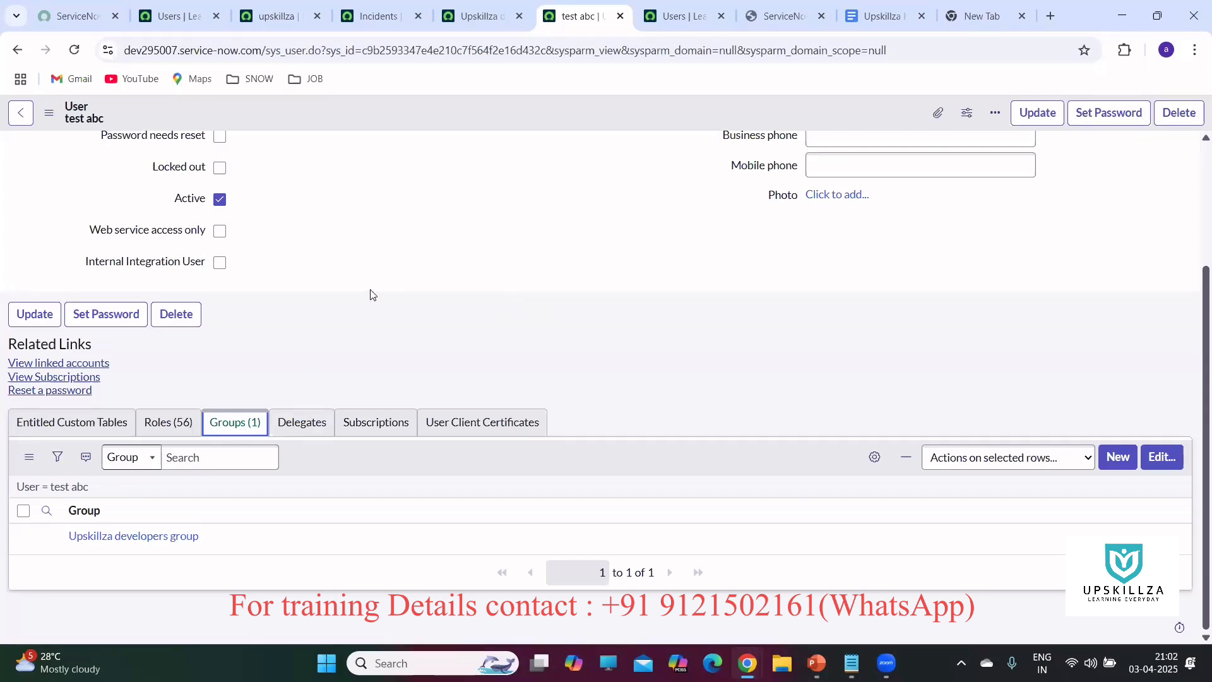
click(167, 423)
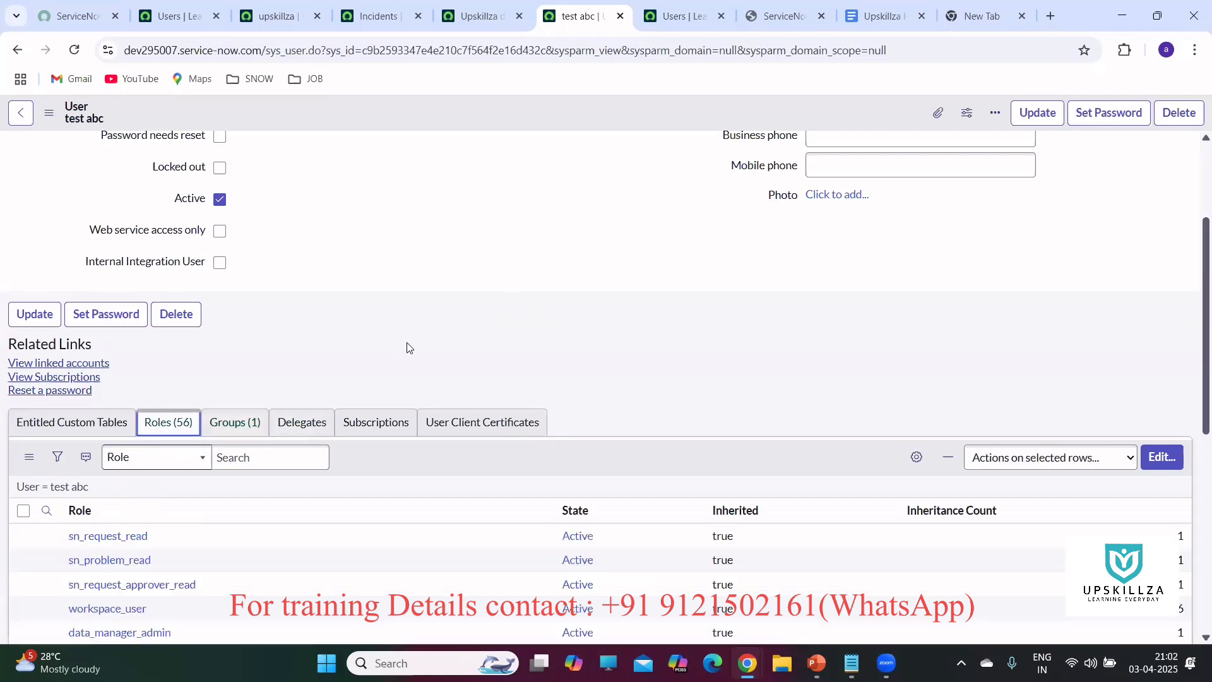
scroll(407, 345, down, 4)
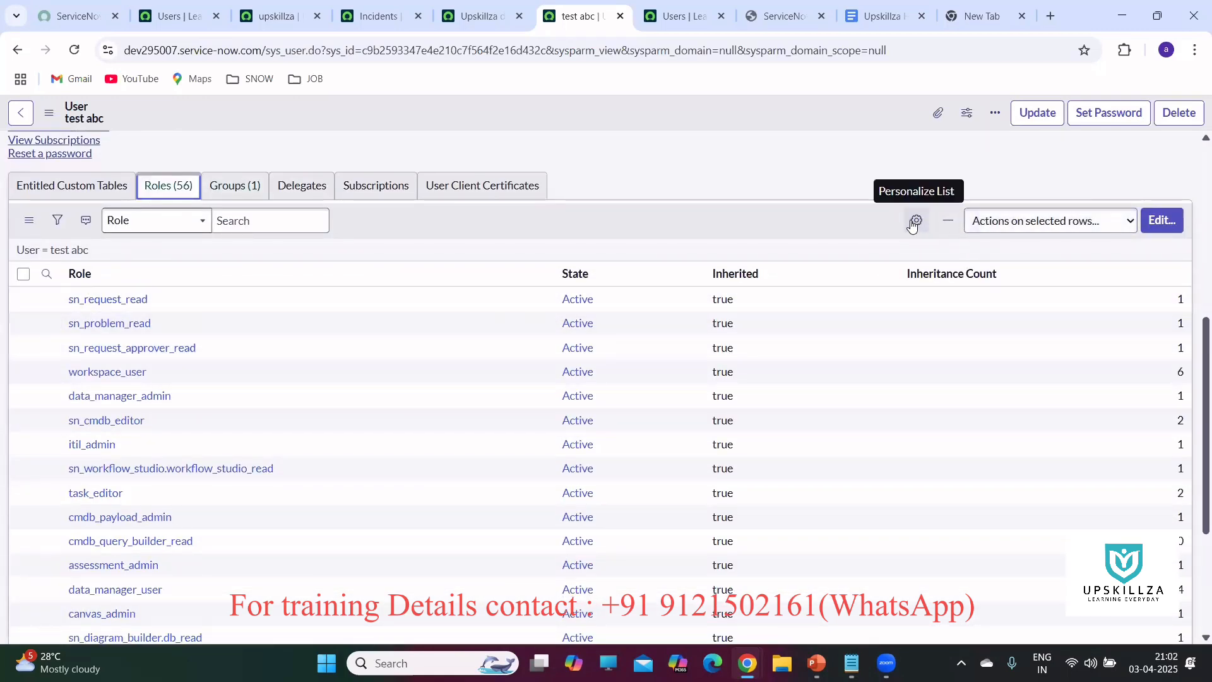
click(912, 226)
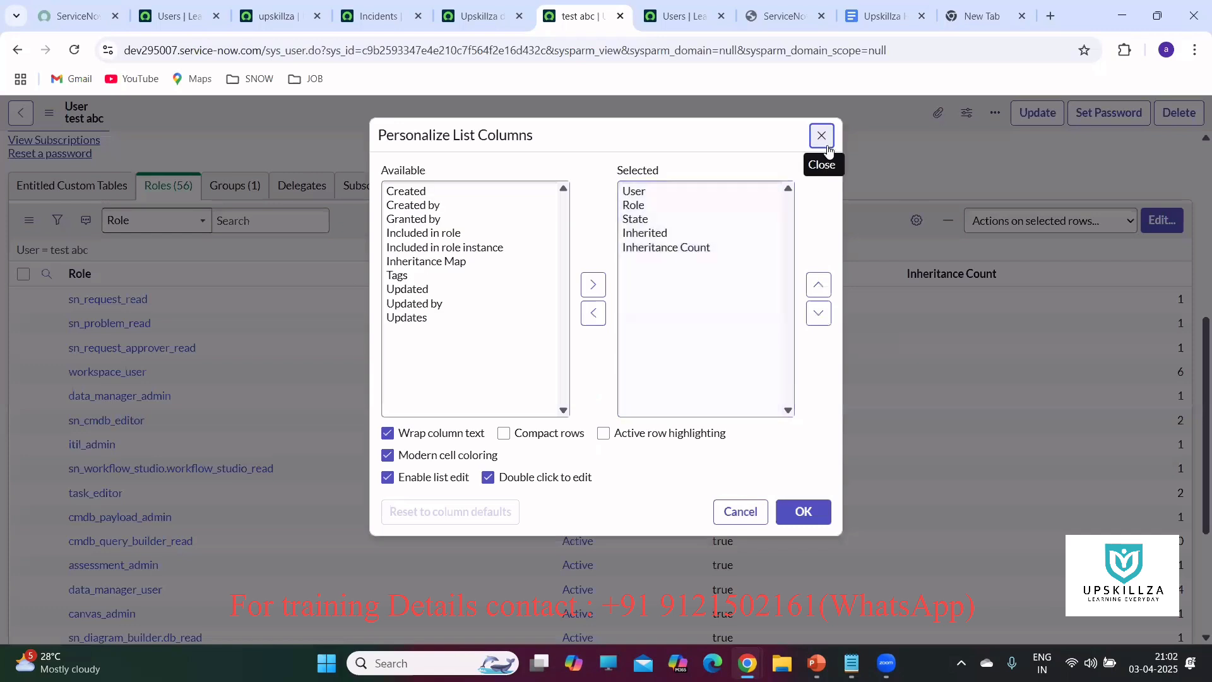
click(822, 136)
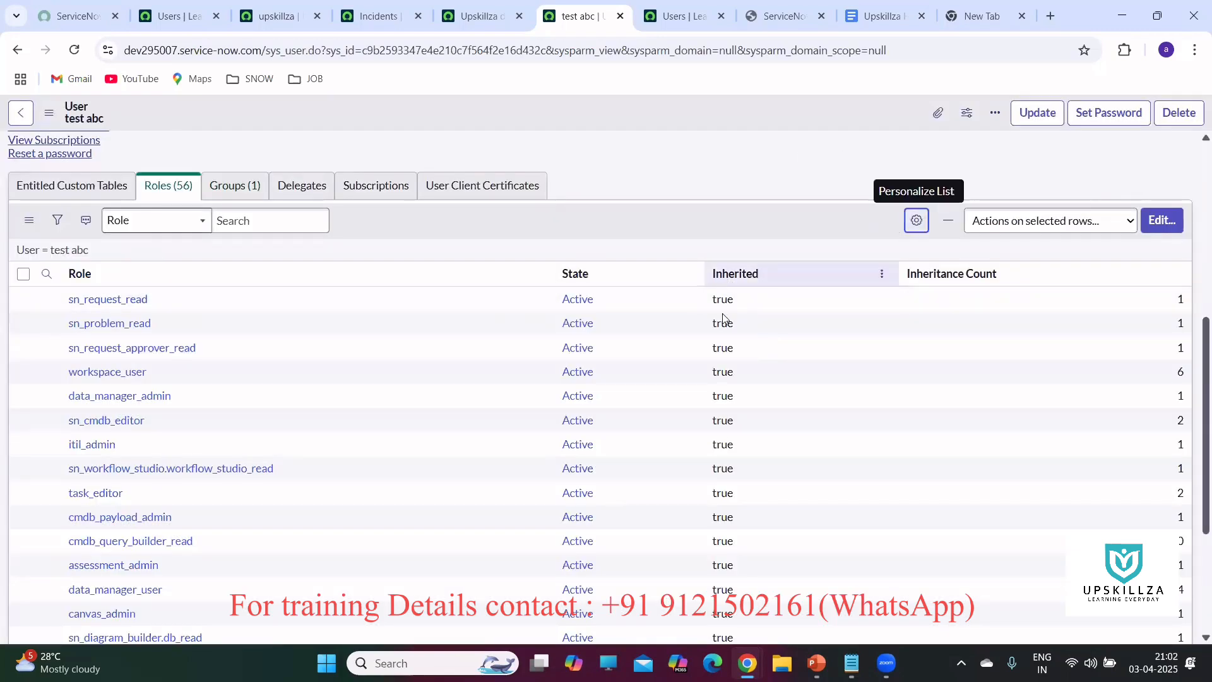
Page to roles 21–40, where itil shows Inherited false.
scroll(718, 318, down, 4)
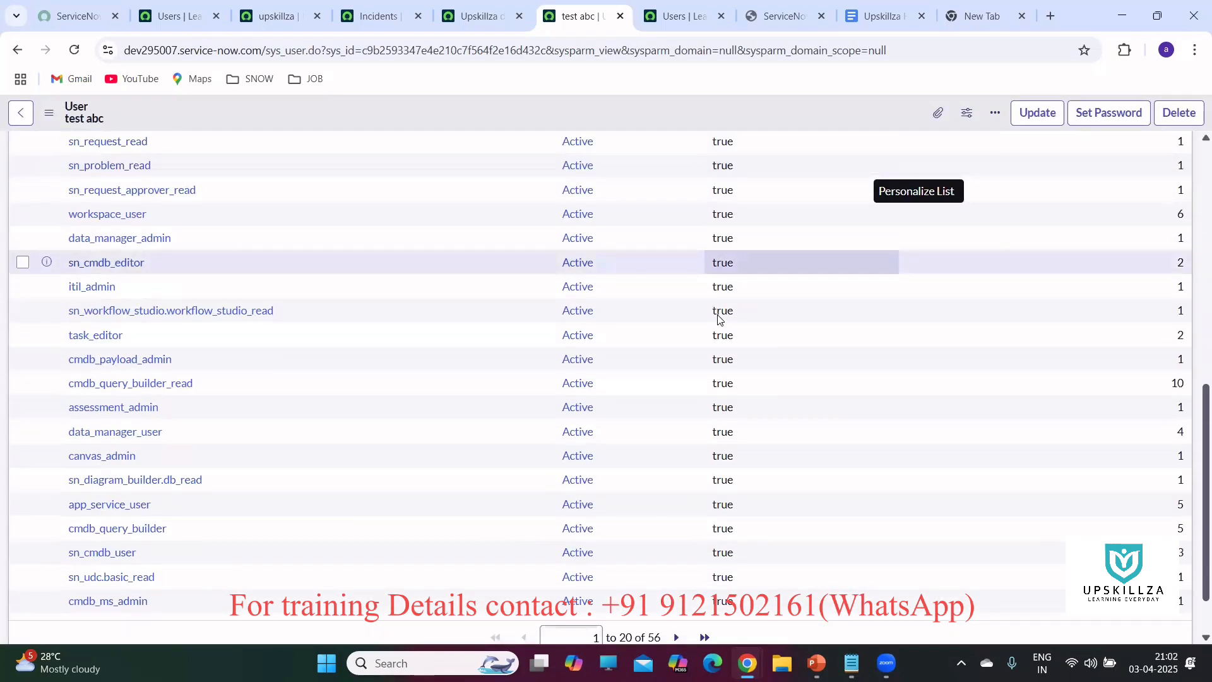
scroll(689, 476, up, 4)
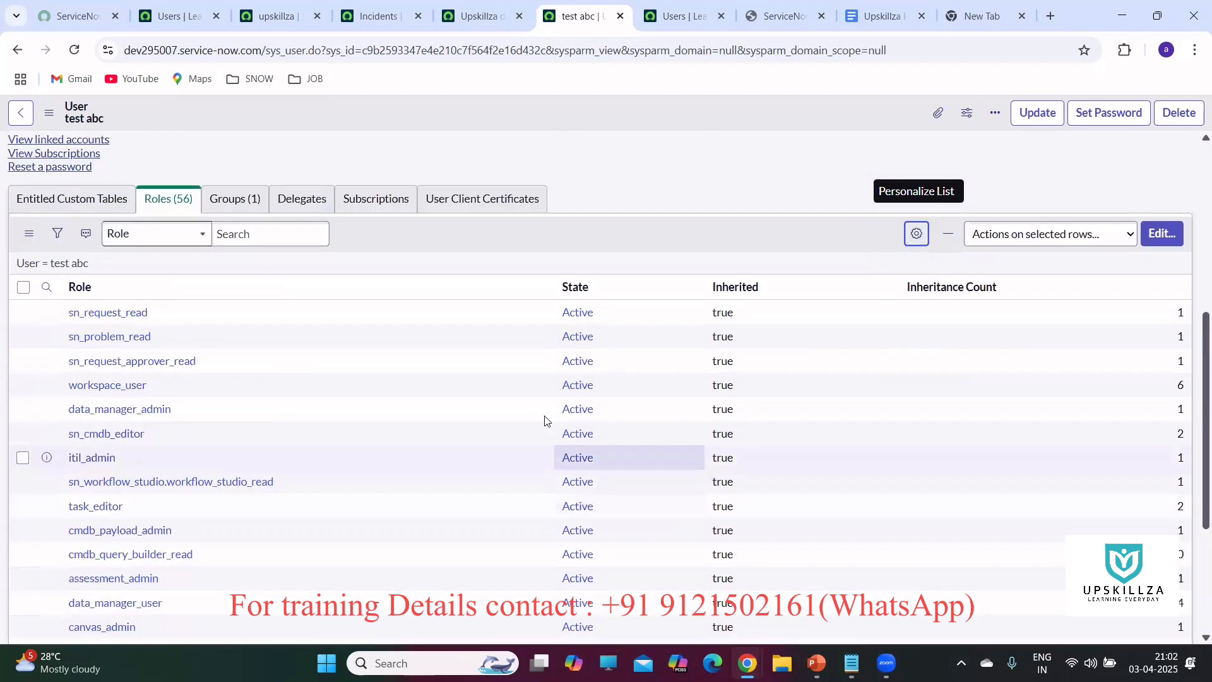
scroll(682, 335, down, 4)
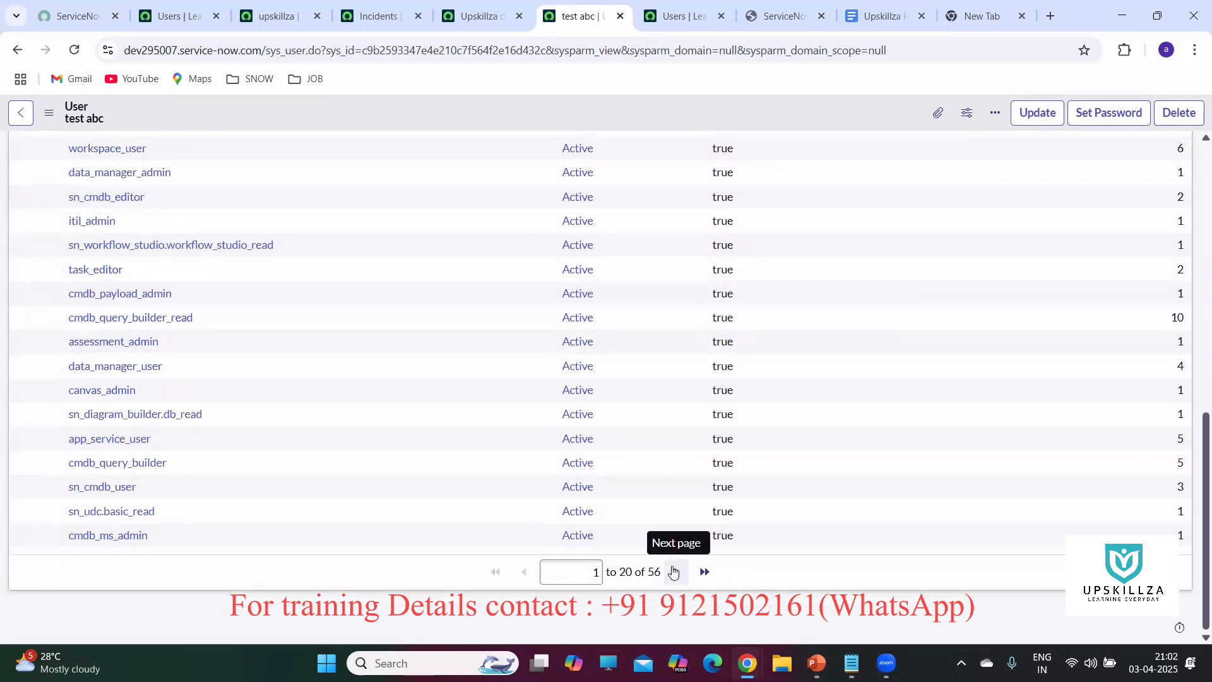
click(675, 573)
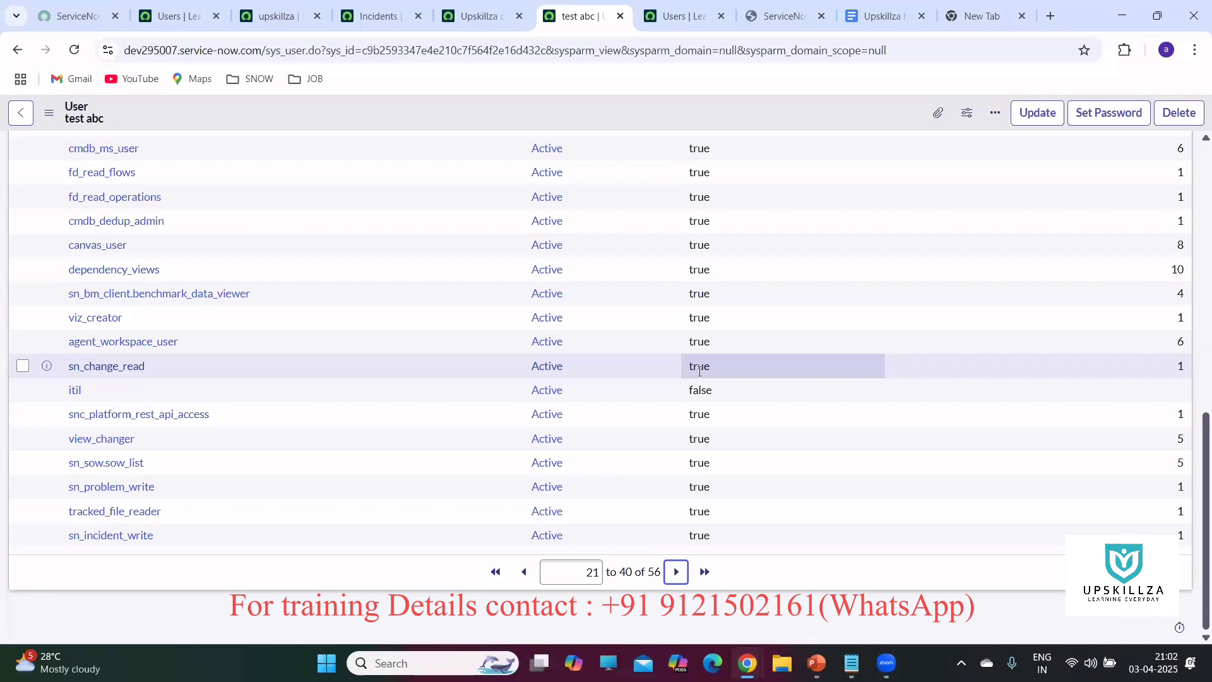
scroll(699, 372, up, 9)
scroll(860, 384, down, 4)
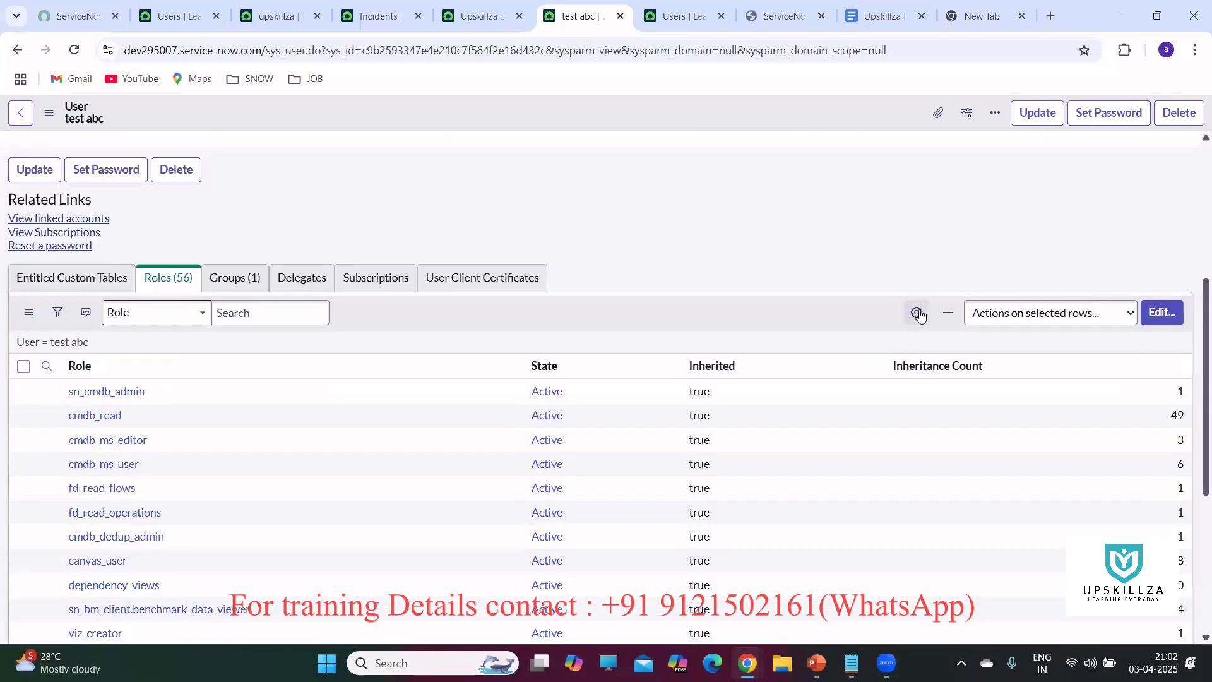
Add the Granted by column to test abc's roles list.
click(919, 313)
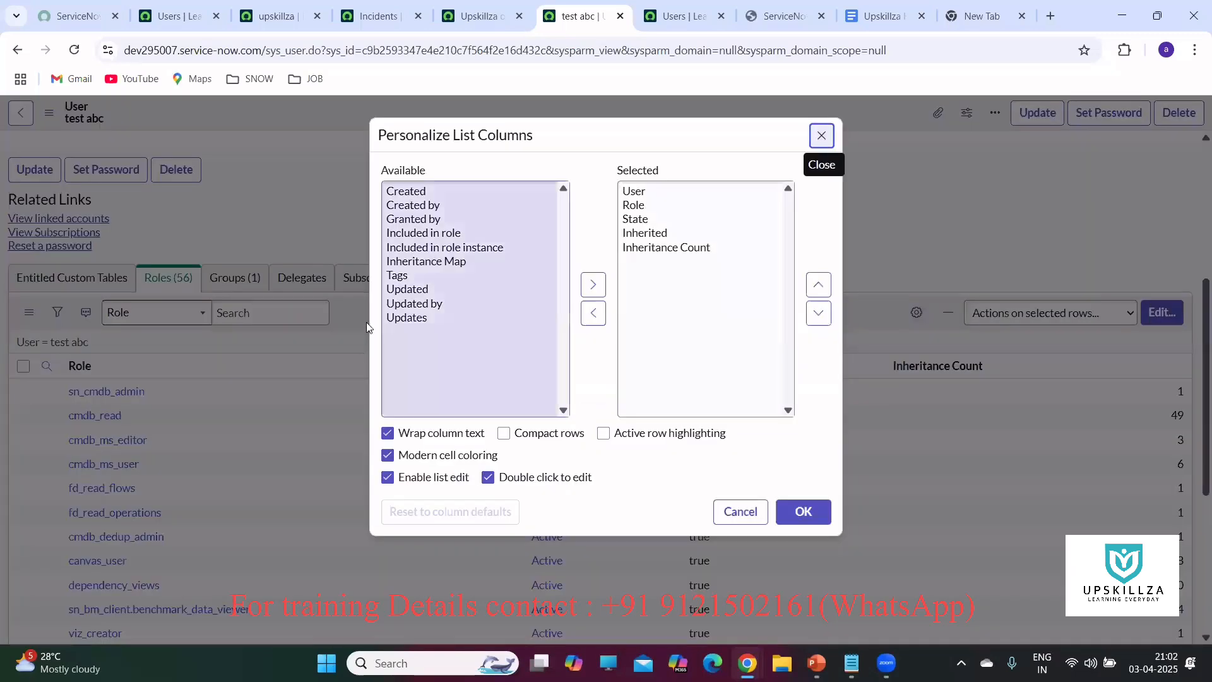
click(429, 221)
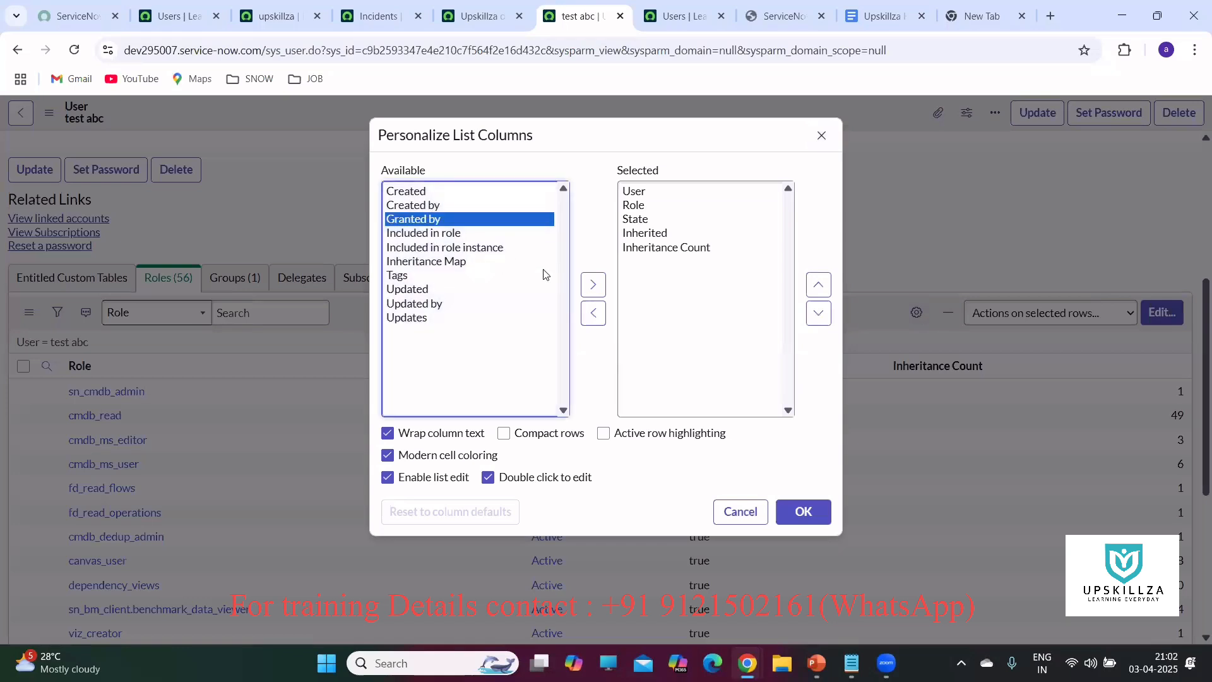
click(593, 285)
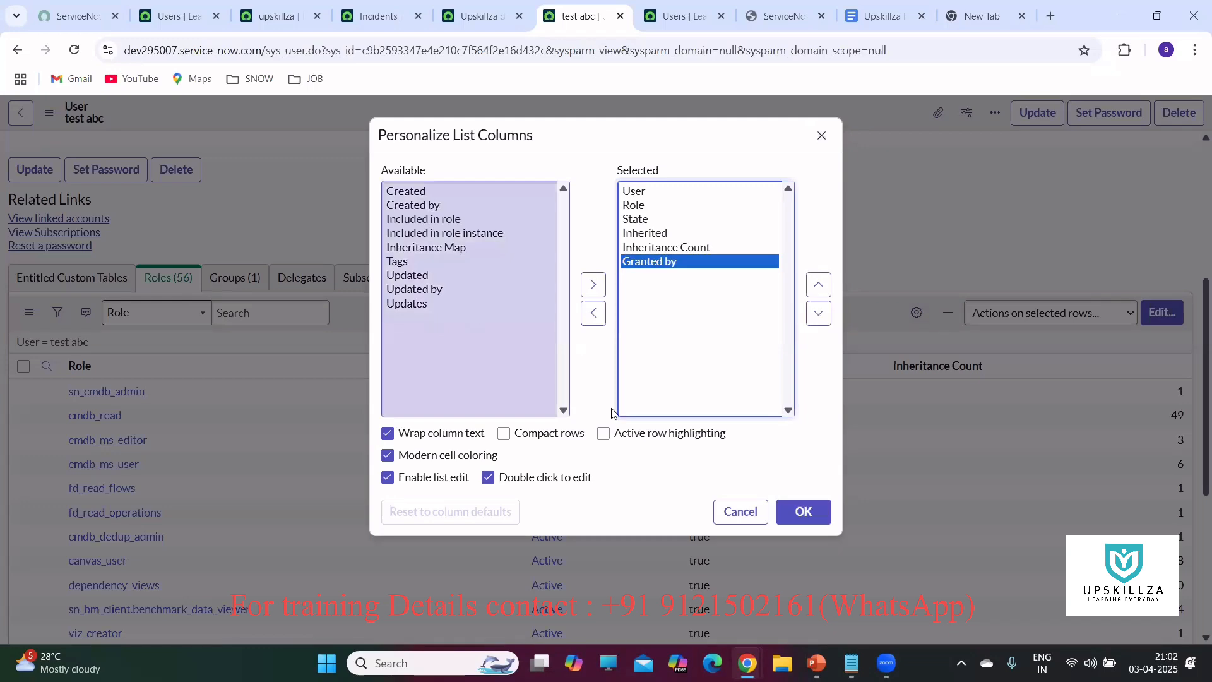
click(807, 518)
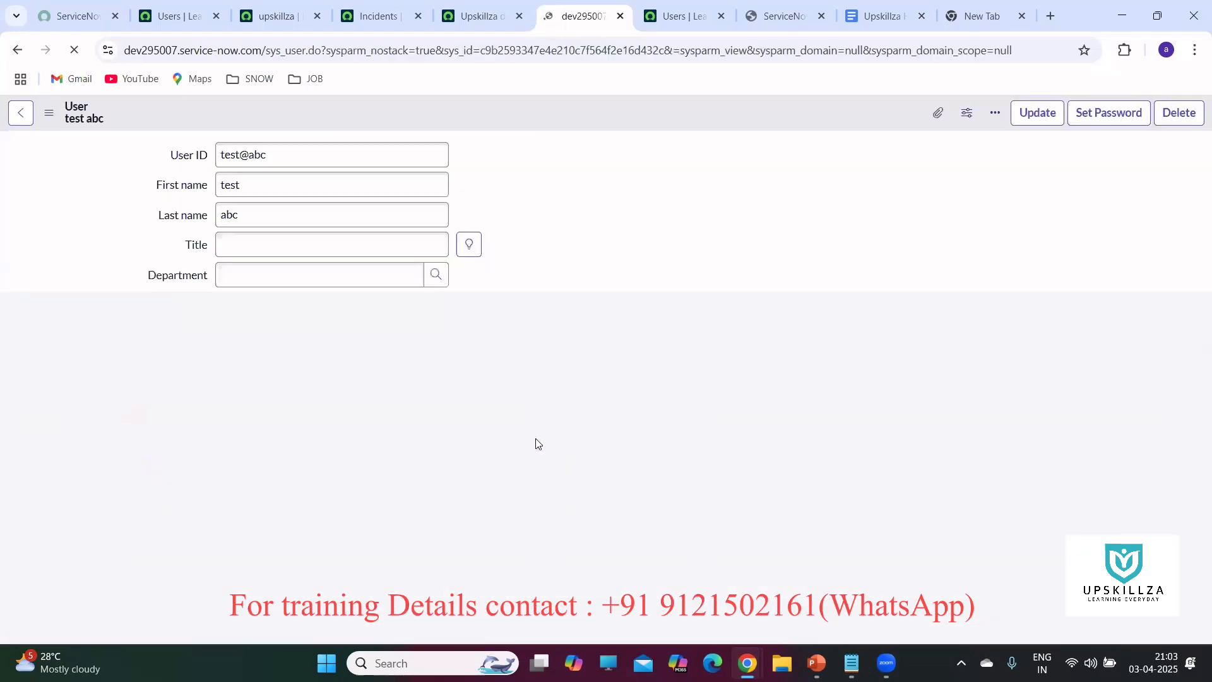
Page through roles 21–40 and show the single Upskillza developers group membership.
scroll(572, 300, down, 6)
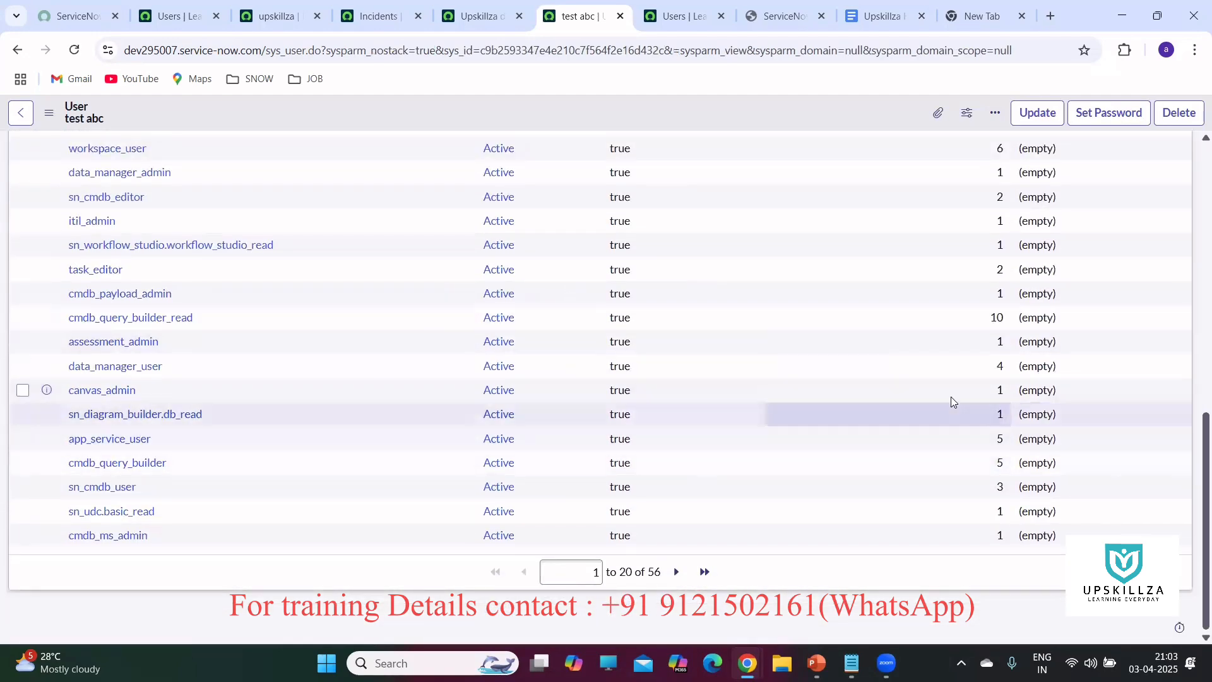
click(677, 572)
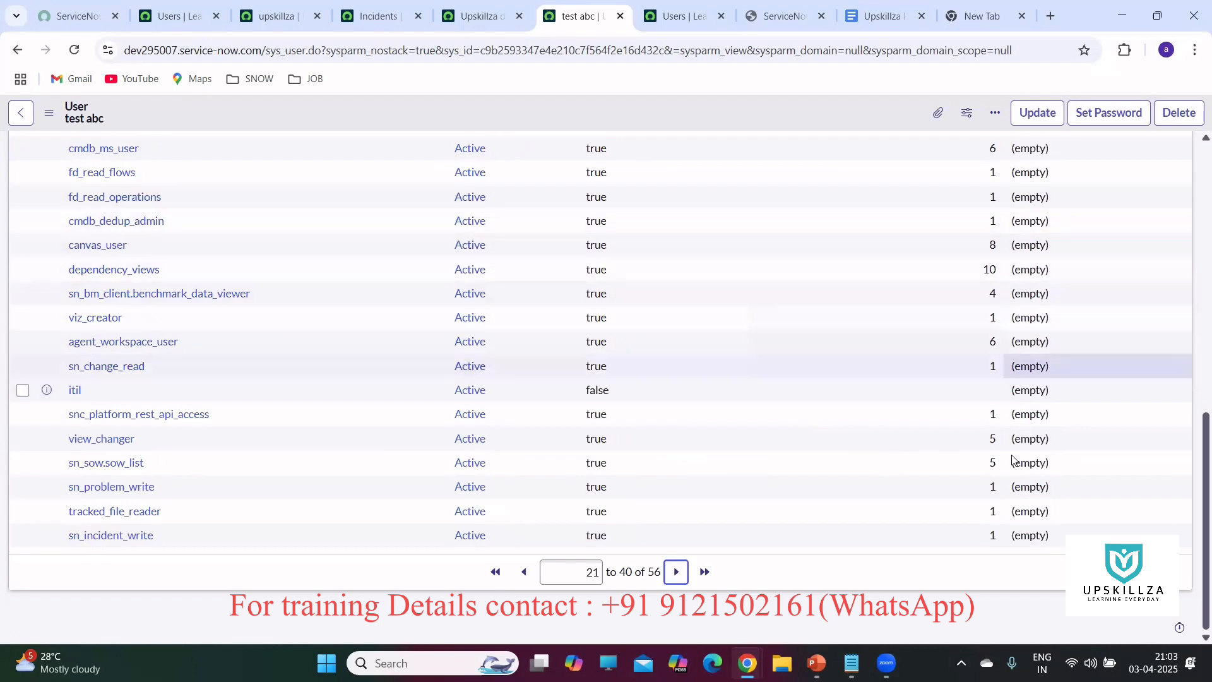
scroll(1006, 465, up, 4)
scroll(759, 307, down, 4)
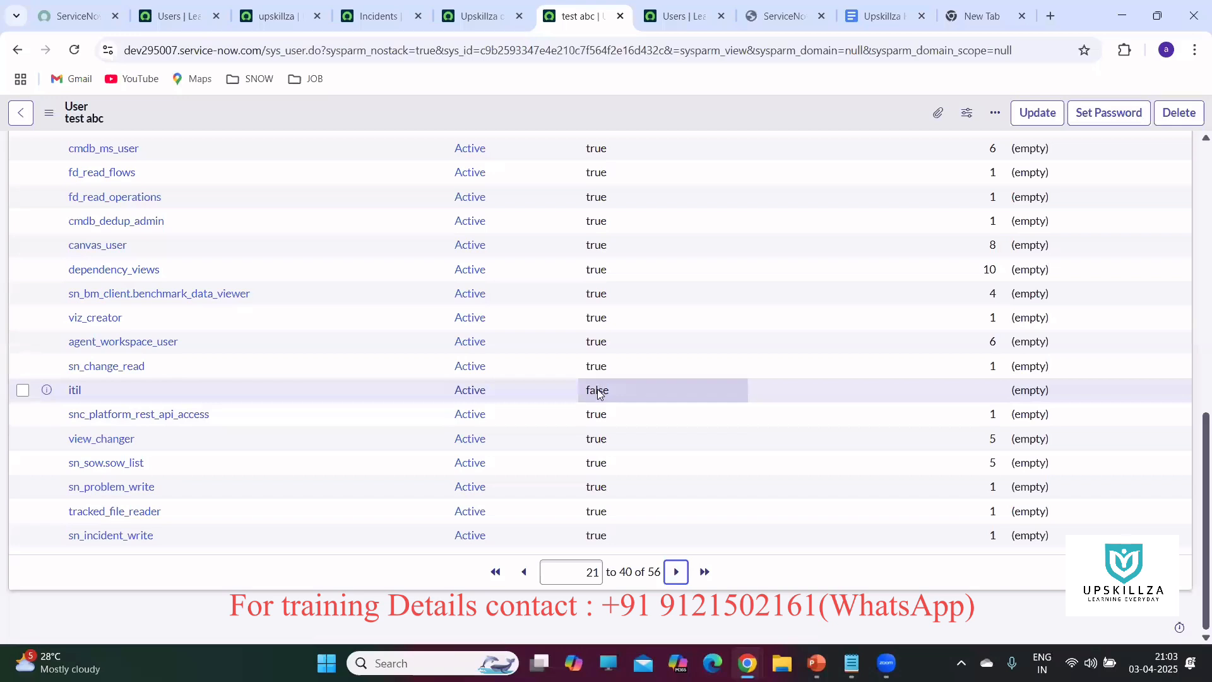
scroll(650, 376, up, 4)
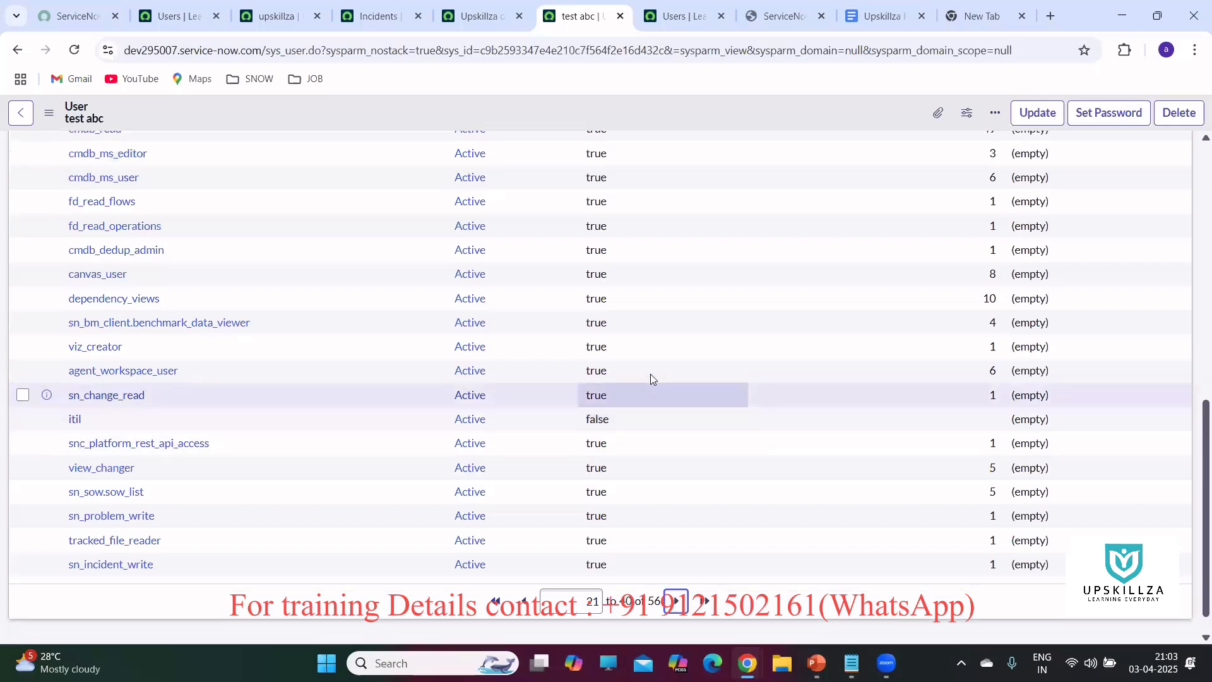
click(238, 201)
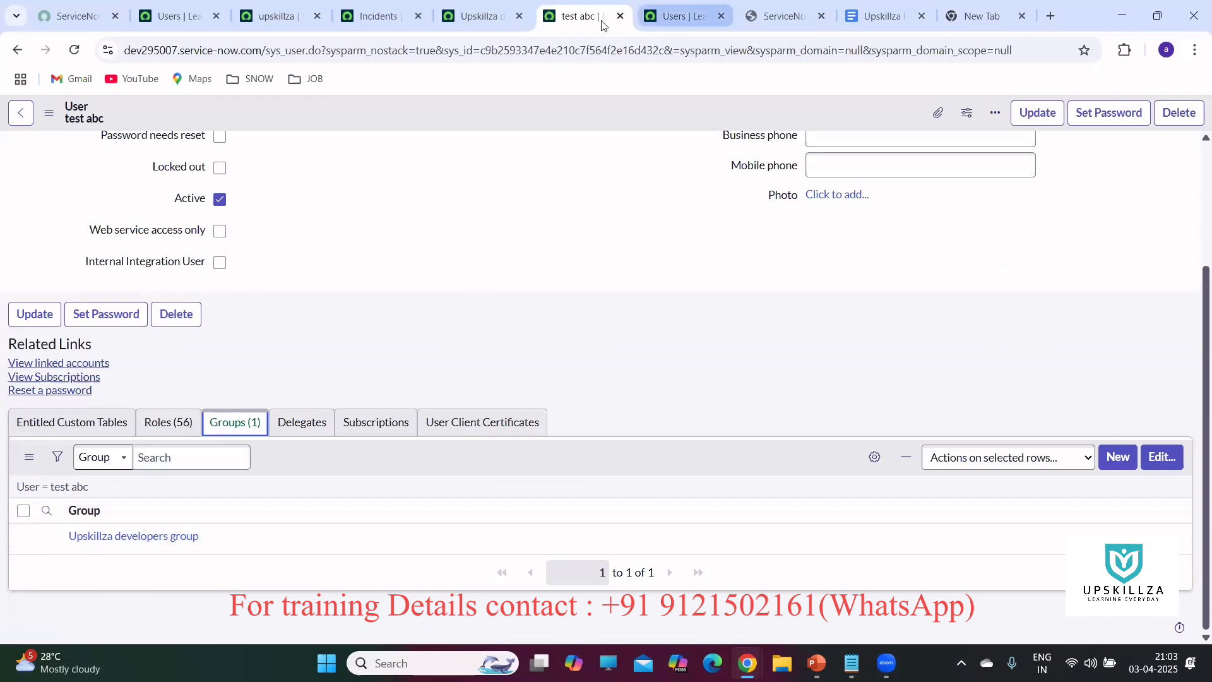
Compare the group and user records, then filter the navigator on the Users tab for sys_user_group.LIST.
click(477, 16)
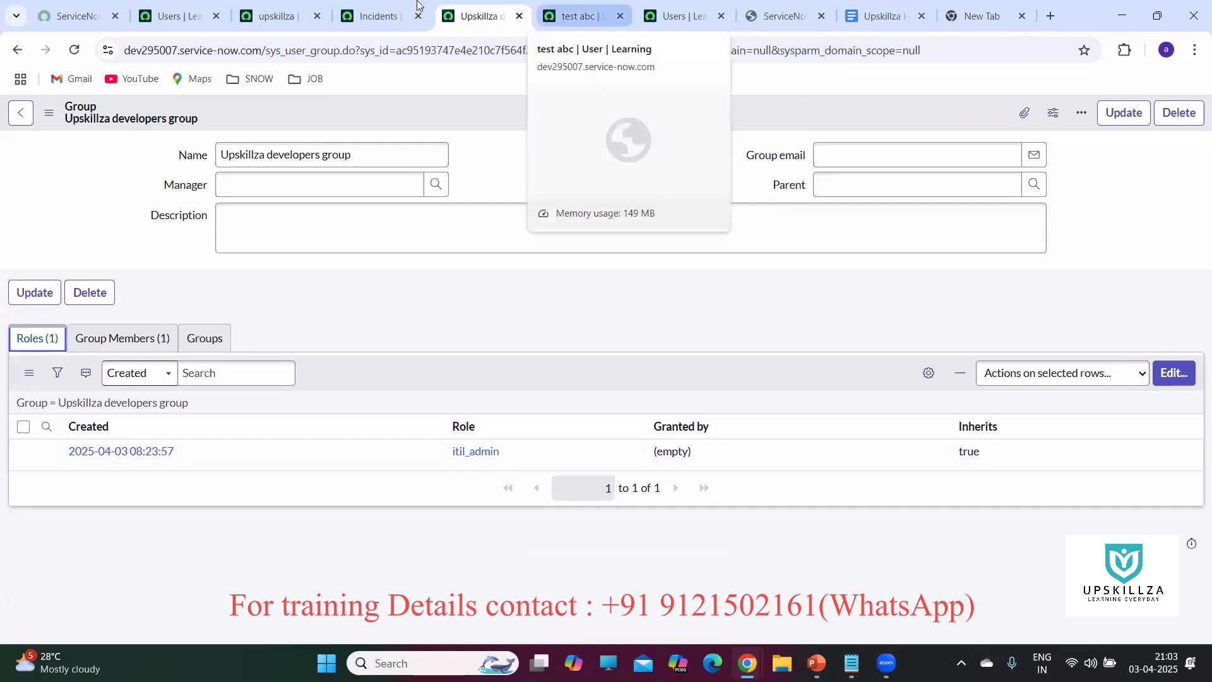
click(576, 16)
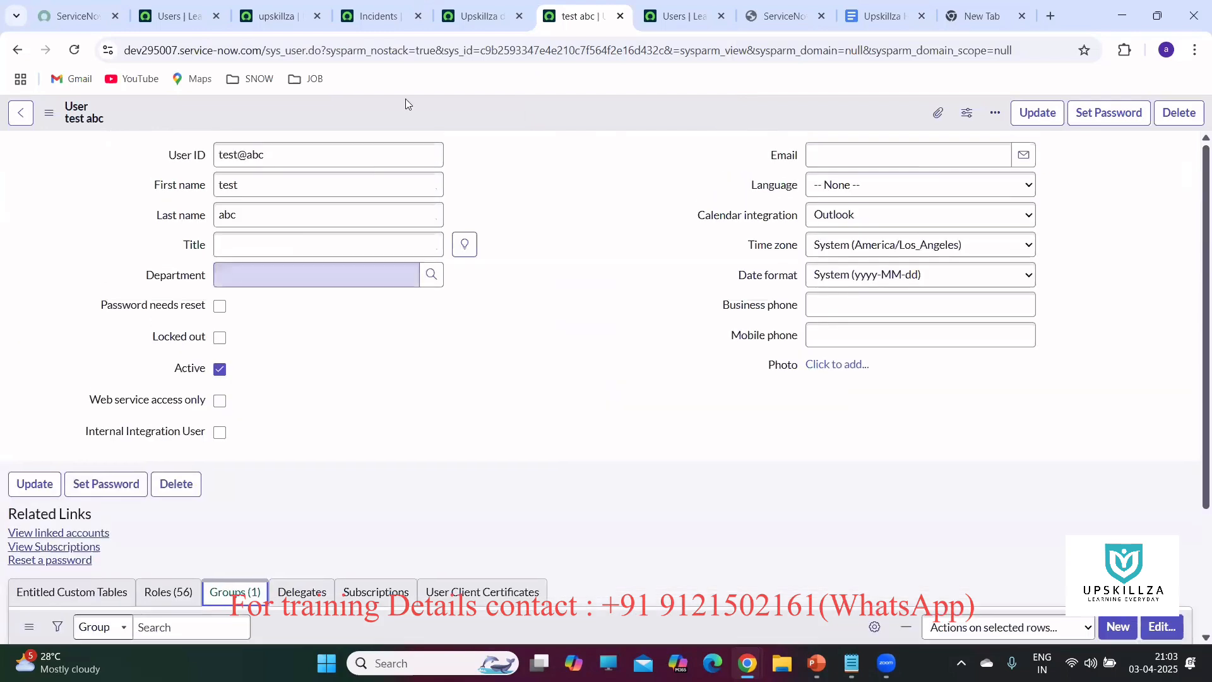
scroll(292, 284, up, 3)
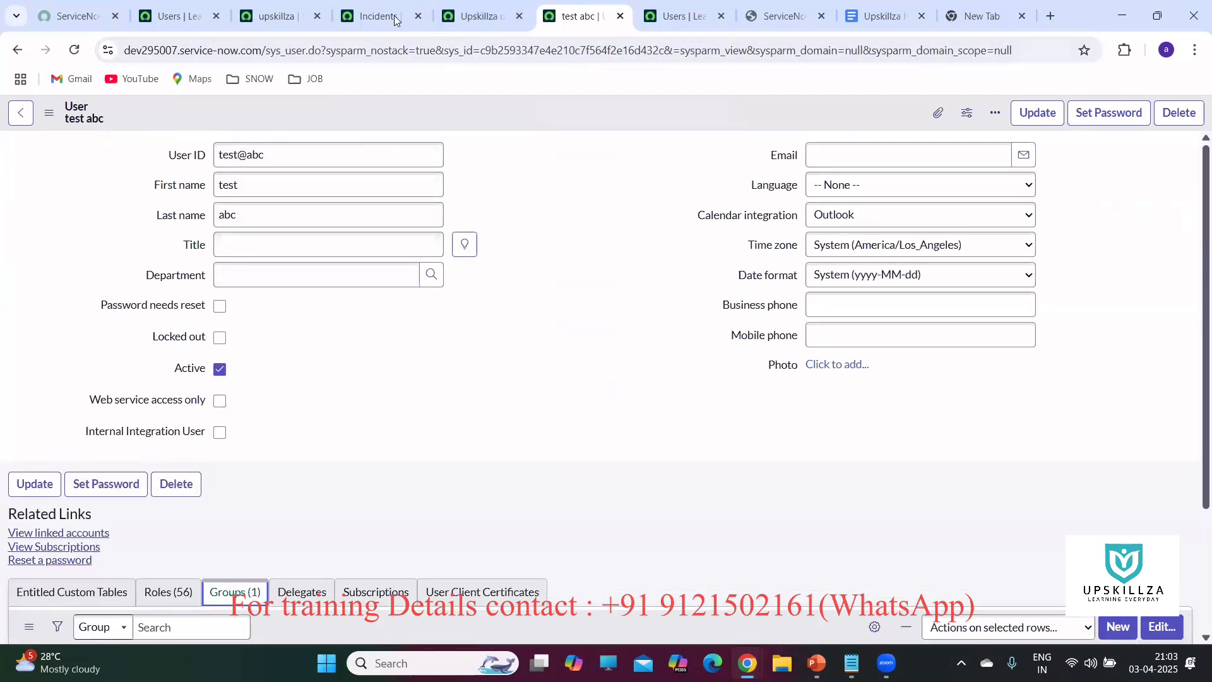
click(479, 17)
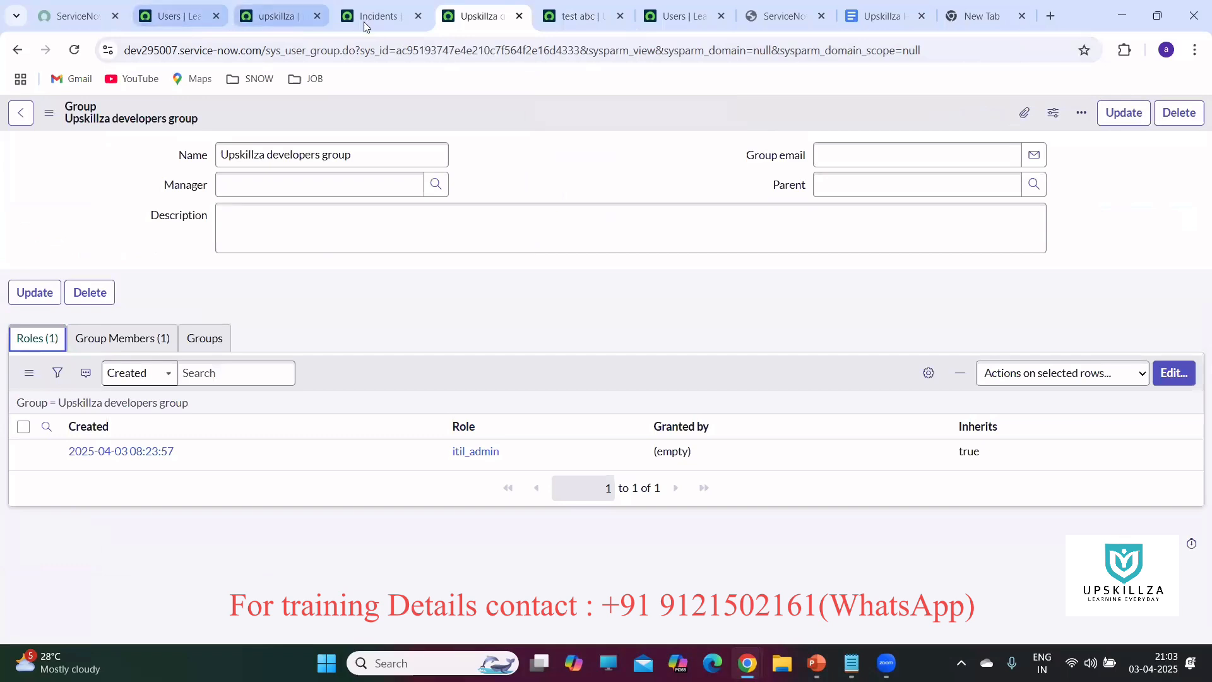
click(165, 17)
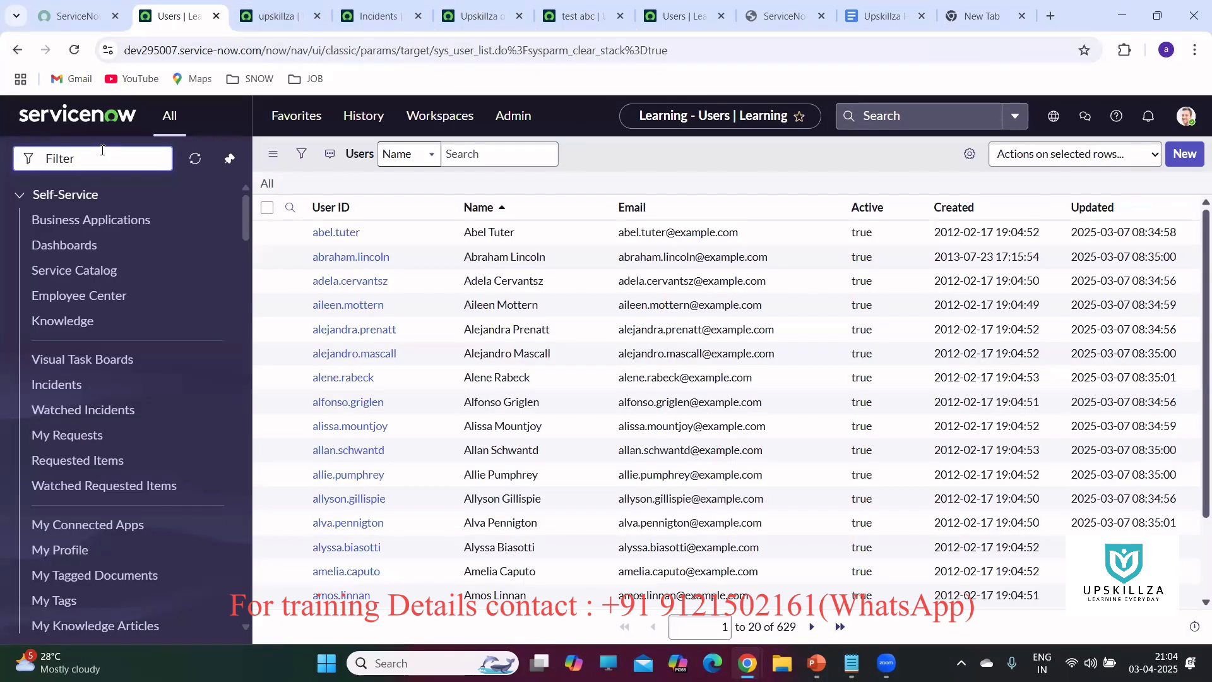
text(sys_user_group)
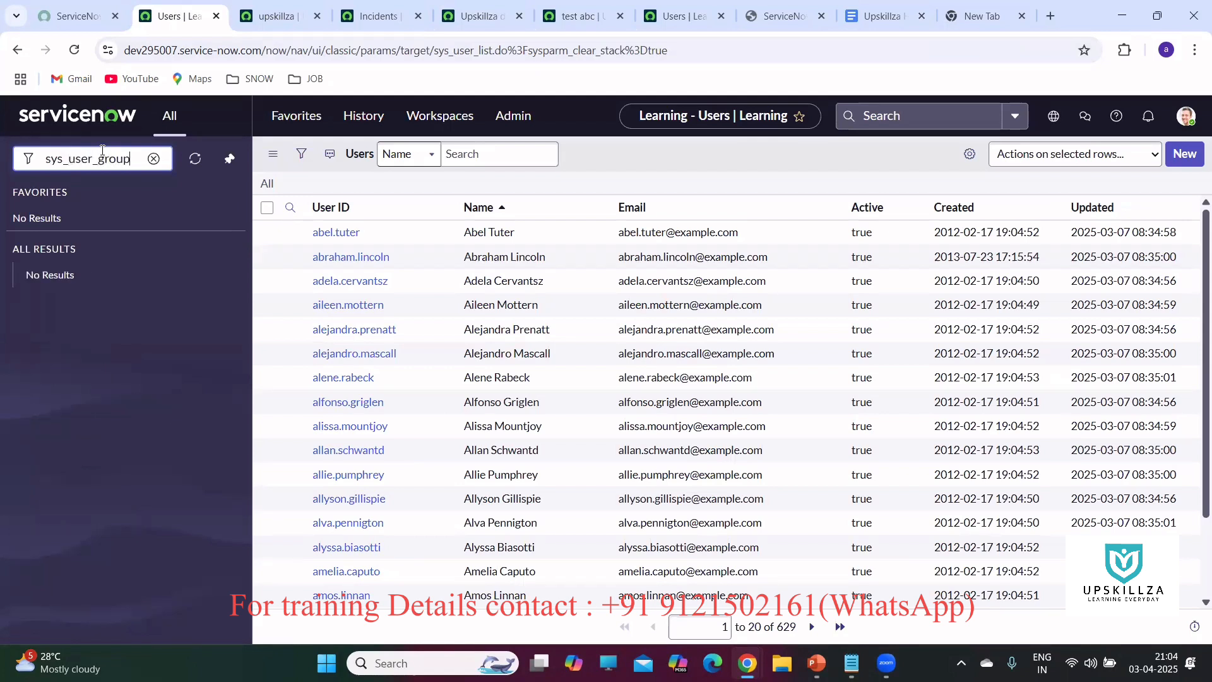
text(.LIST)
Open the sys_user_group list and view CAB Approval's six group members.
key(Return)
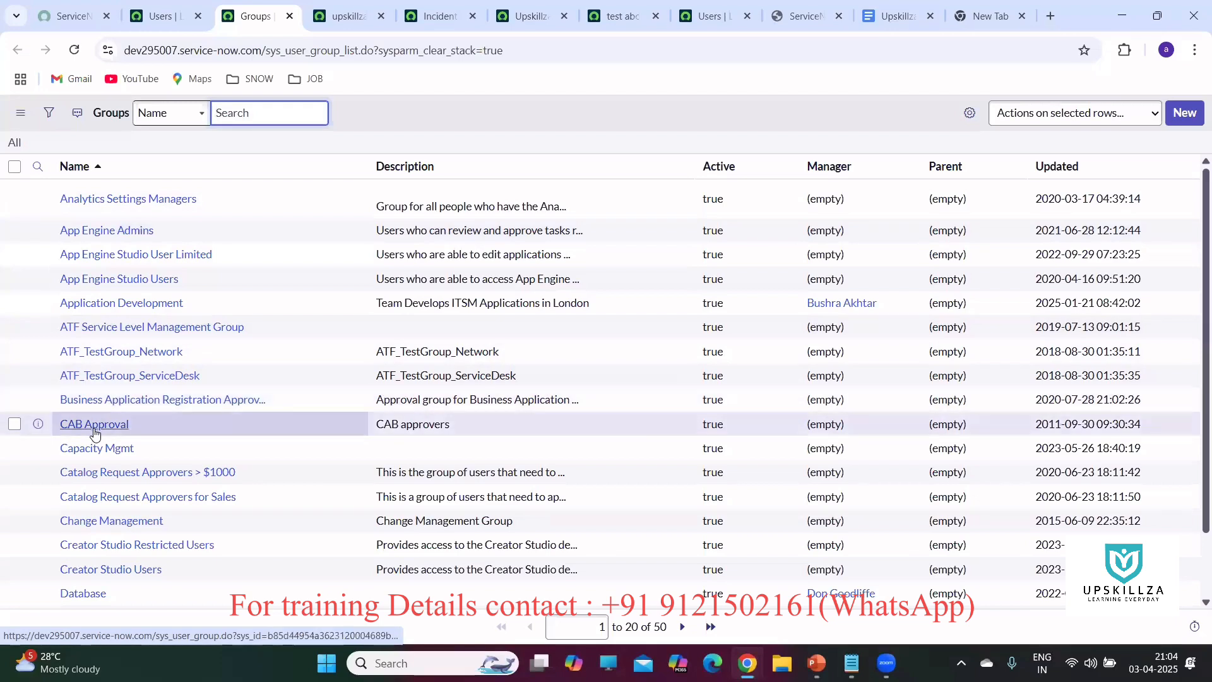
click(94, 425)
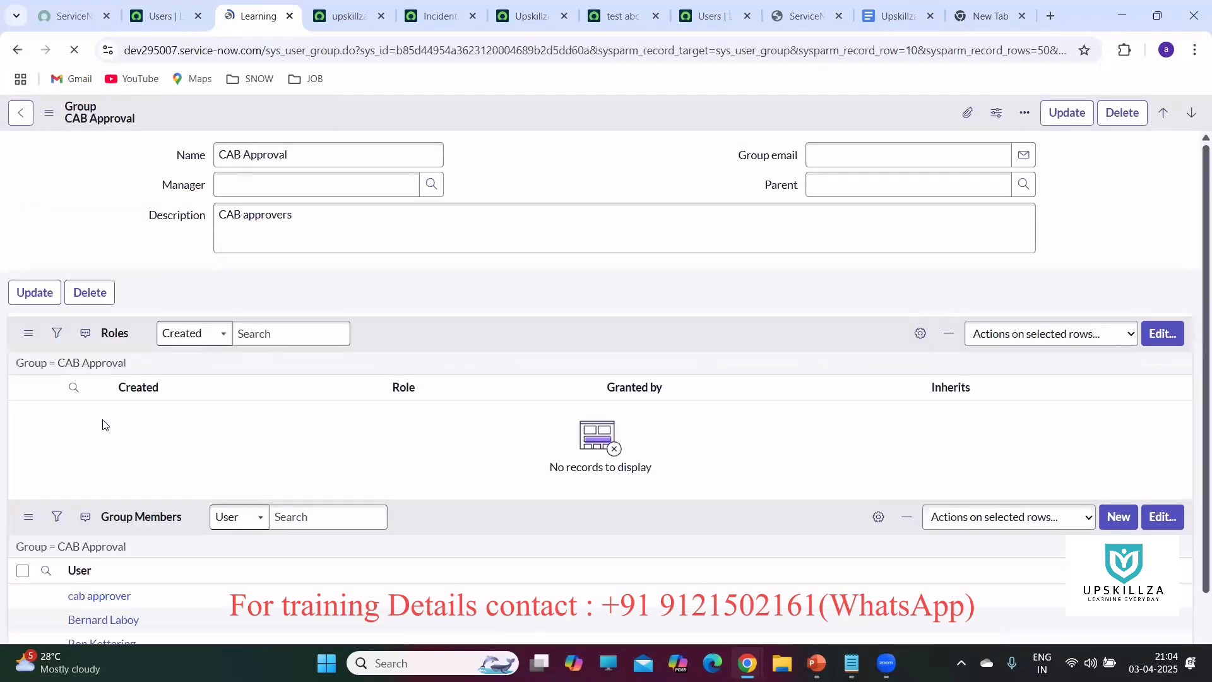
click(117, 342)
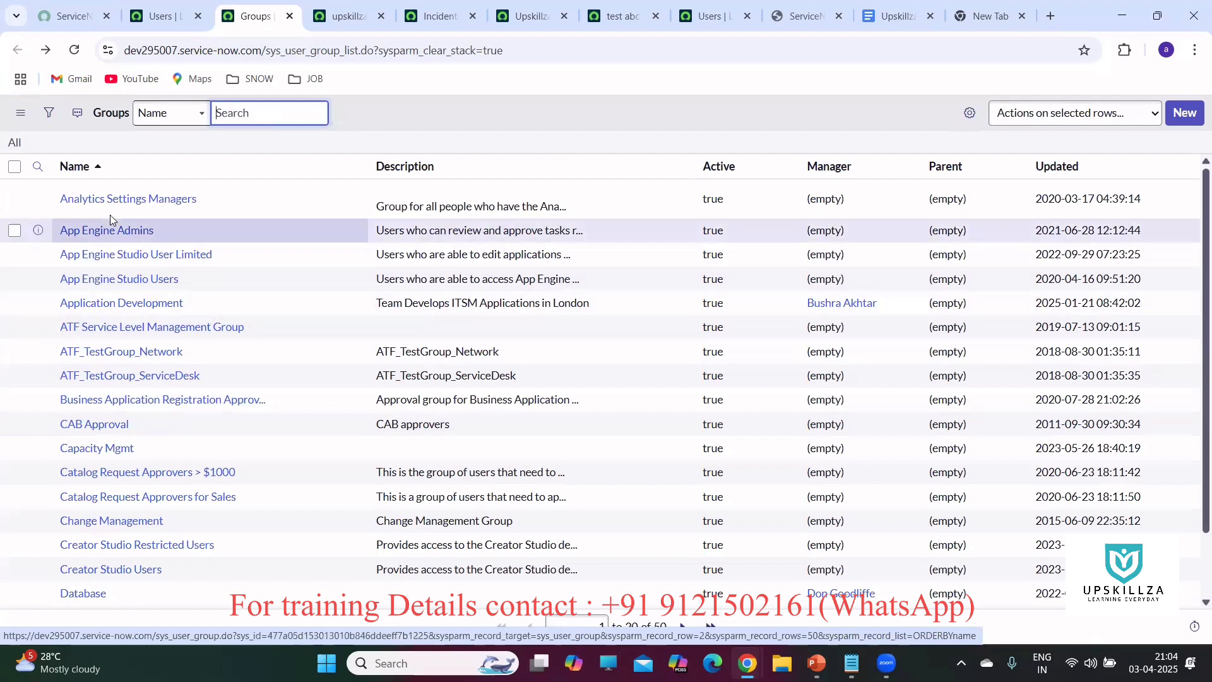
Add test abc as a member of App Engine Admins and save the group record.
click(101, 231)
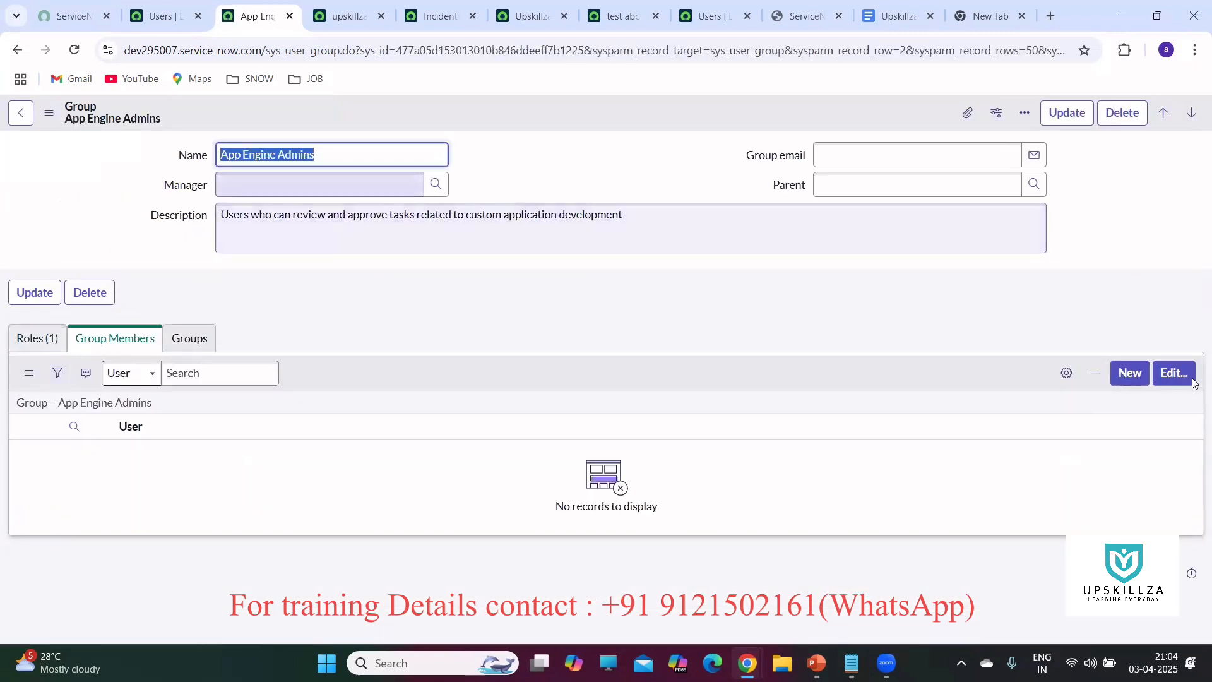
click(1168, 375)
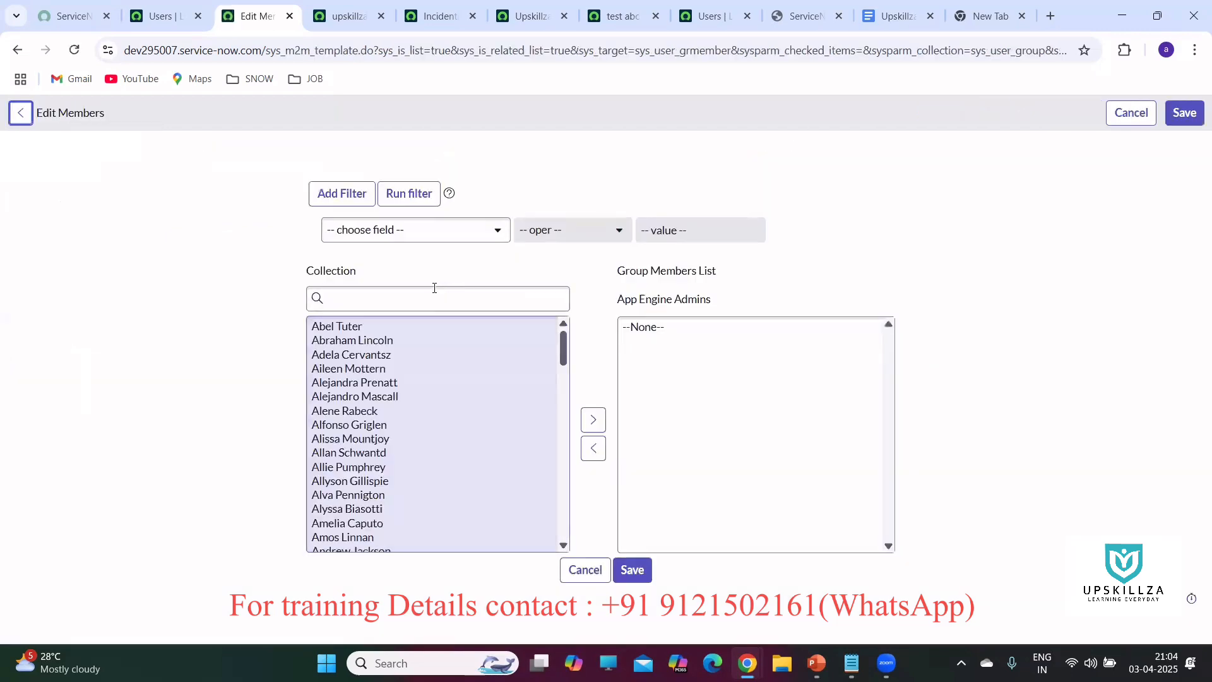
click(425, 301)
text(TES)
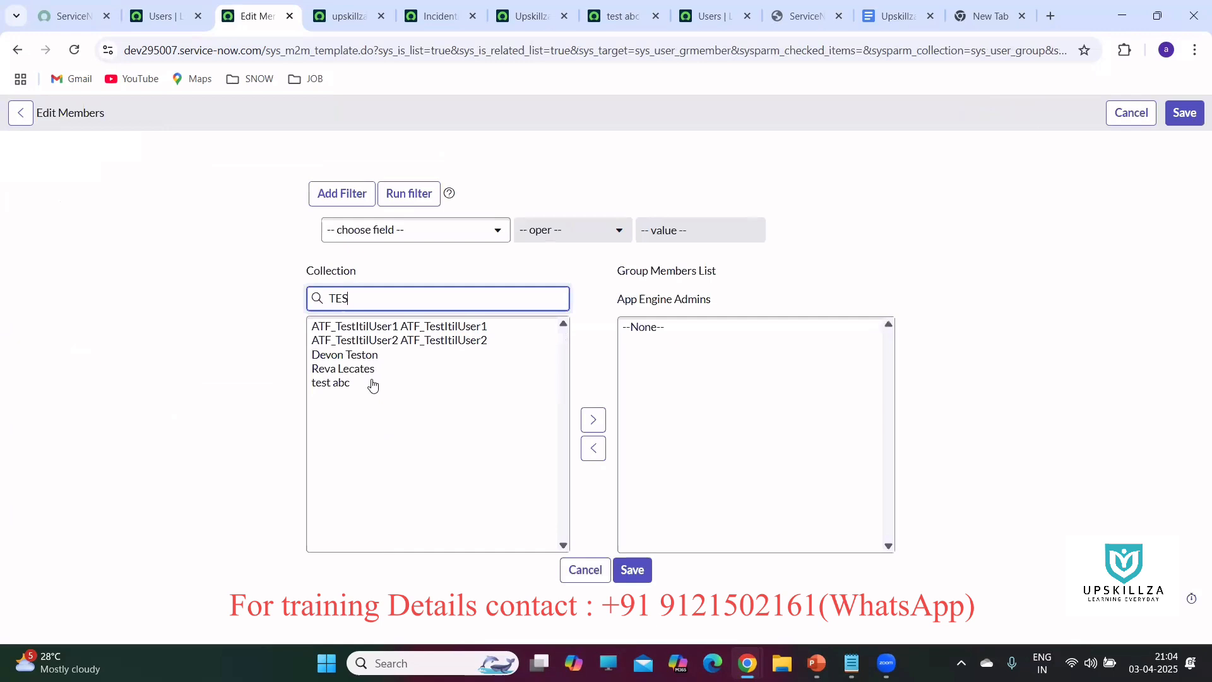
click(373, 385)
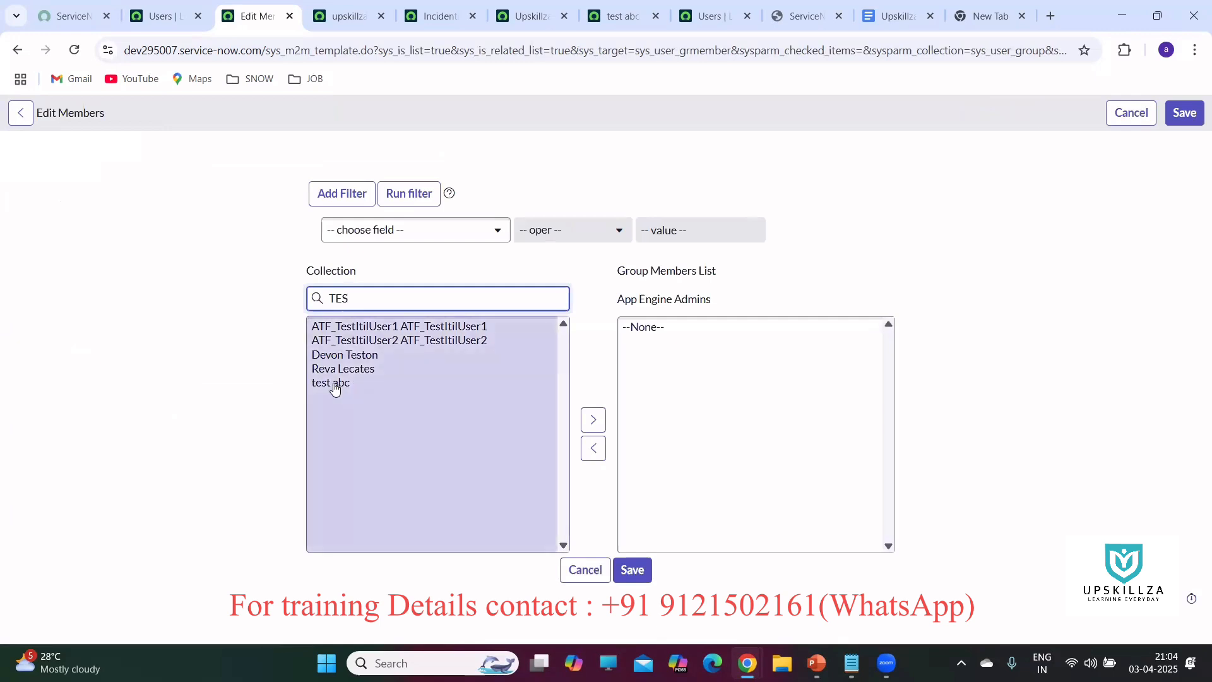
click(589, 425)
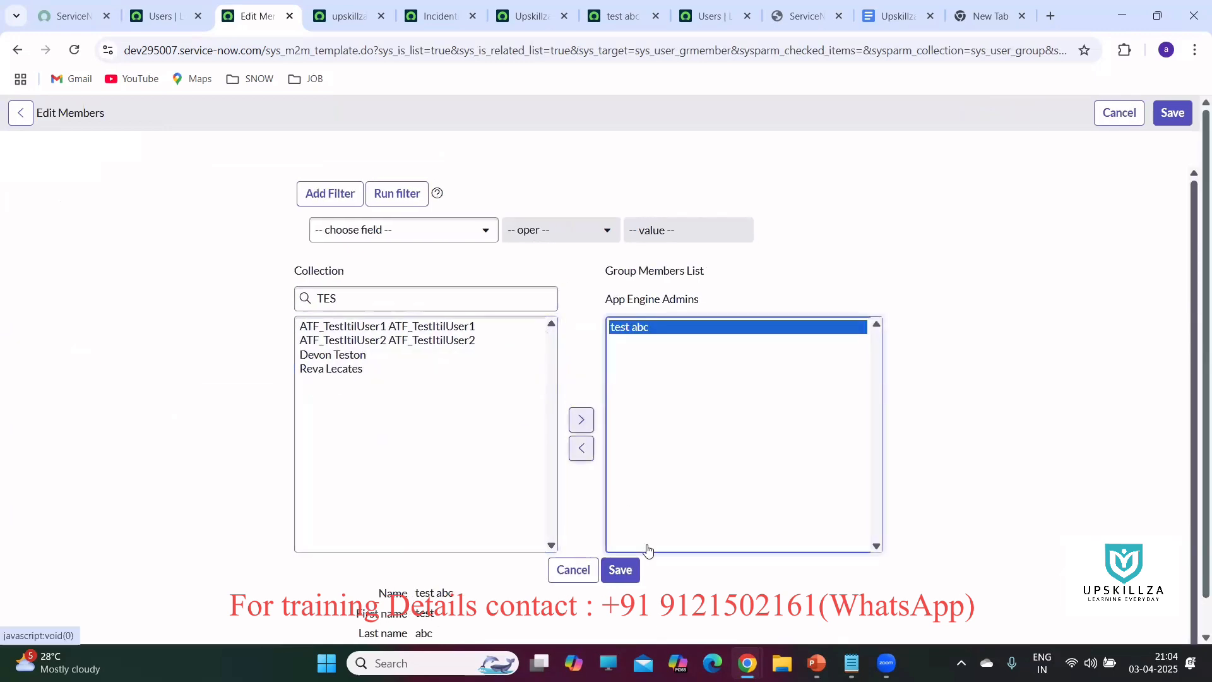
click(621, 567)
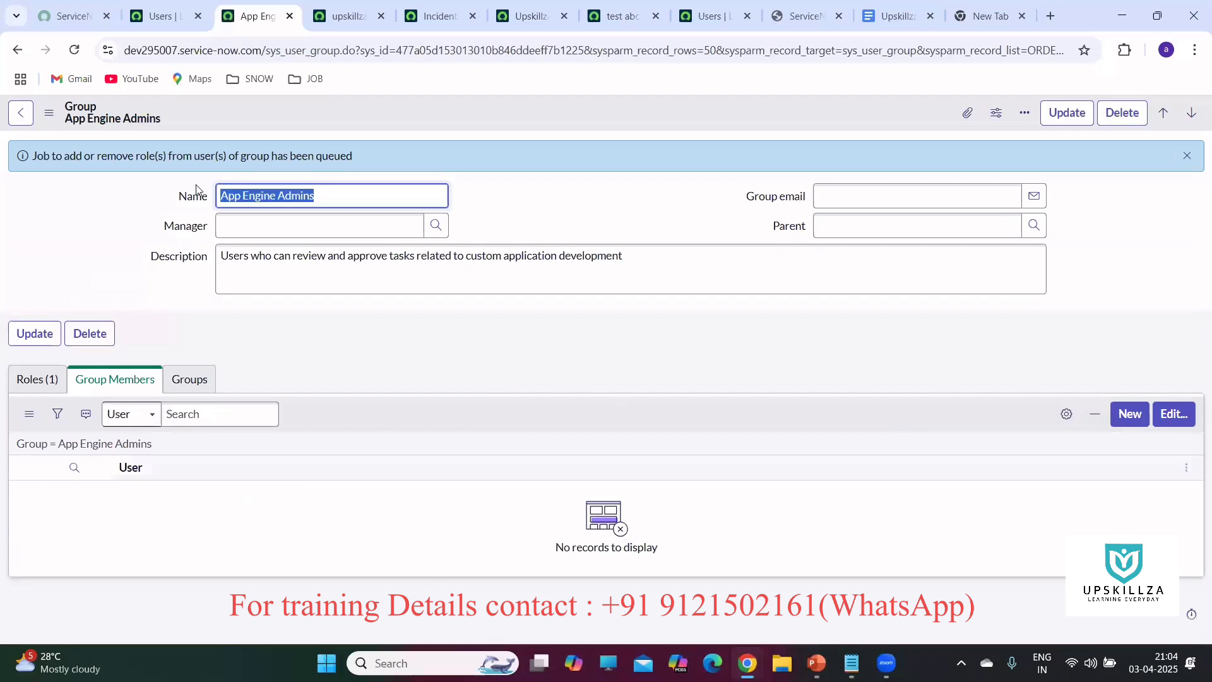
right_click(551, 109)
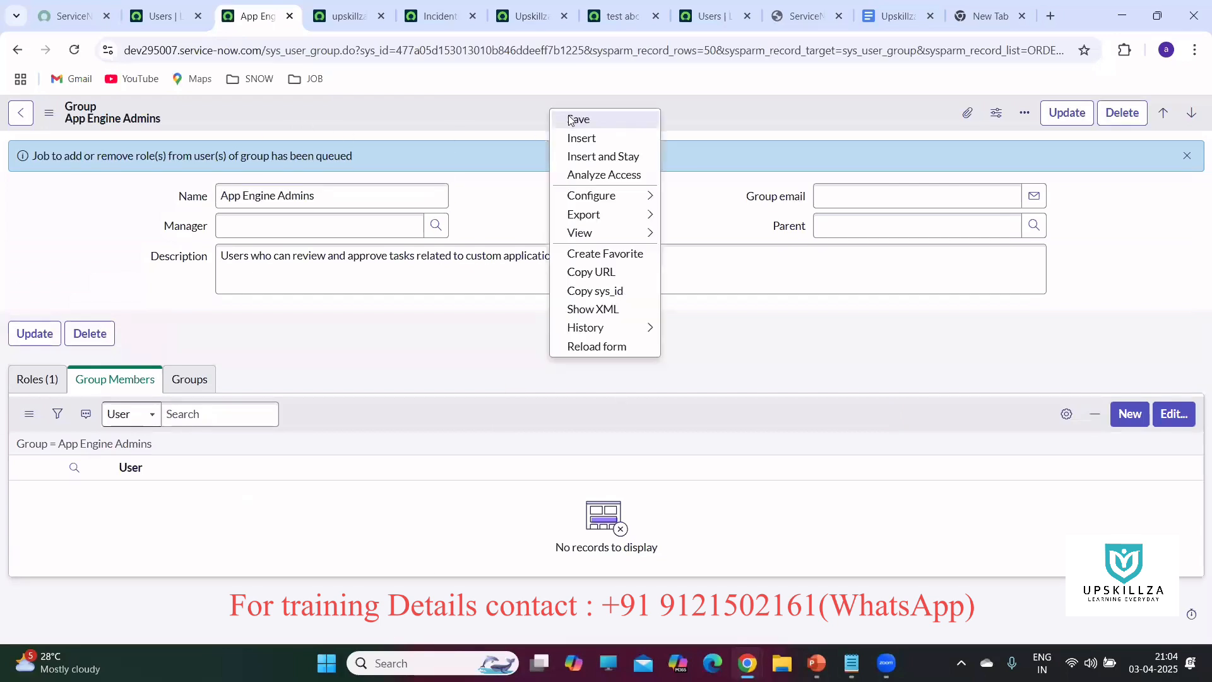
click(571, 119)
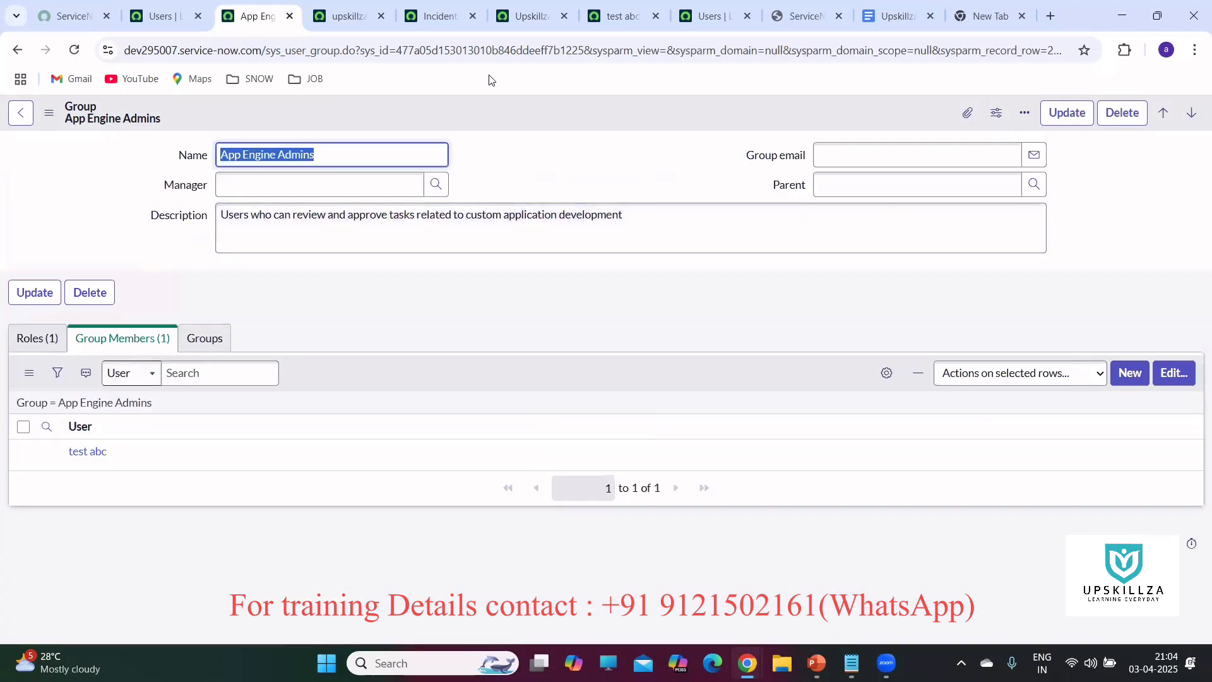
Reload test abc's record and compare its 80 roles with App Engine Admins' granted roles.
click(624, 15)
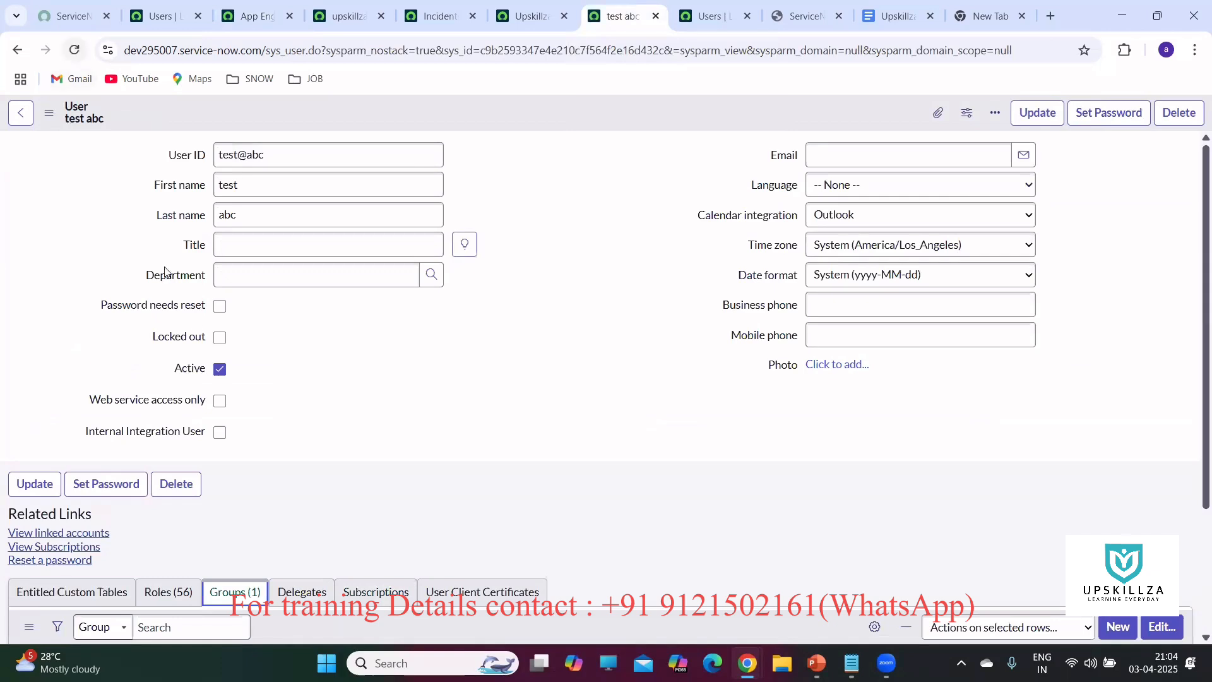
scroll(211, 379, down, 2)
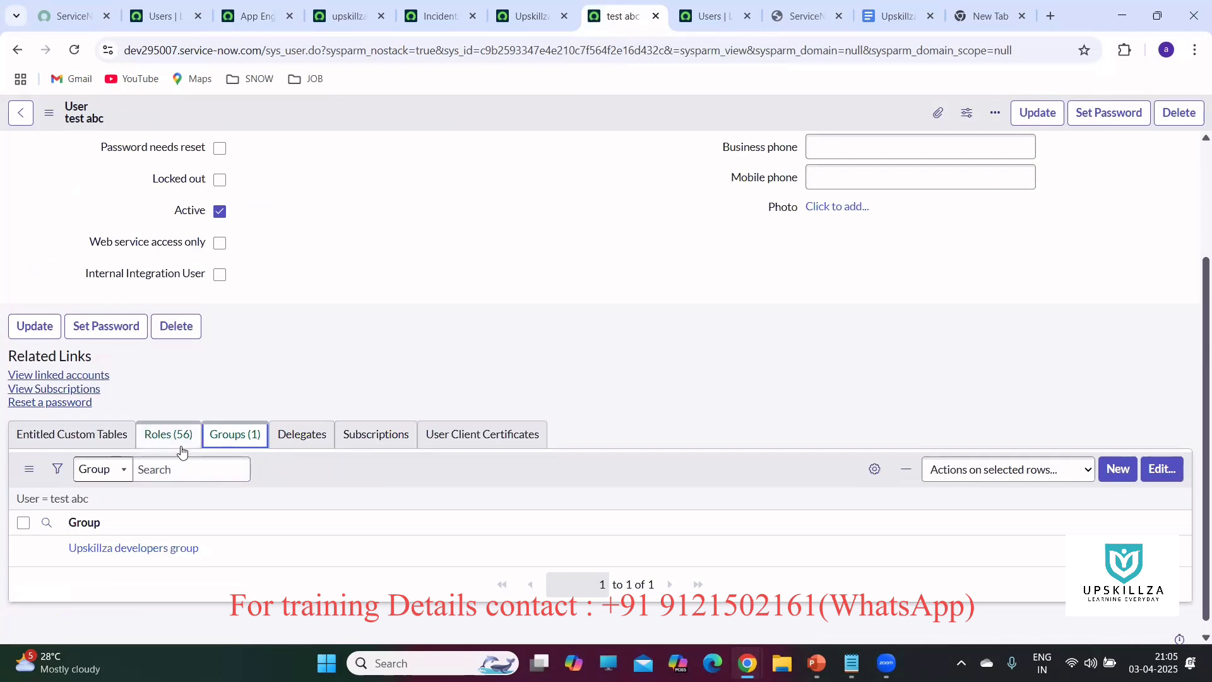
click(75, 50)
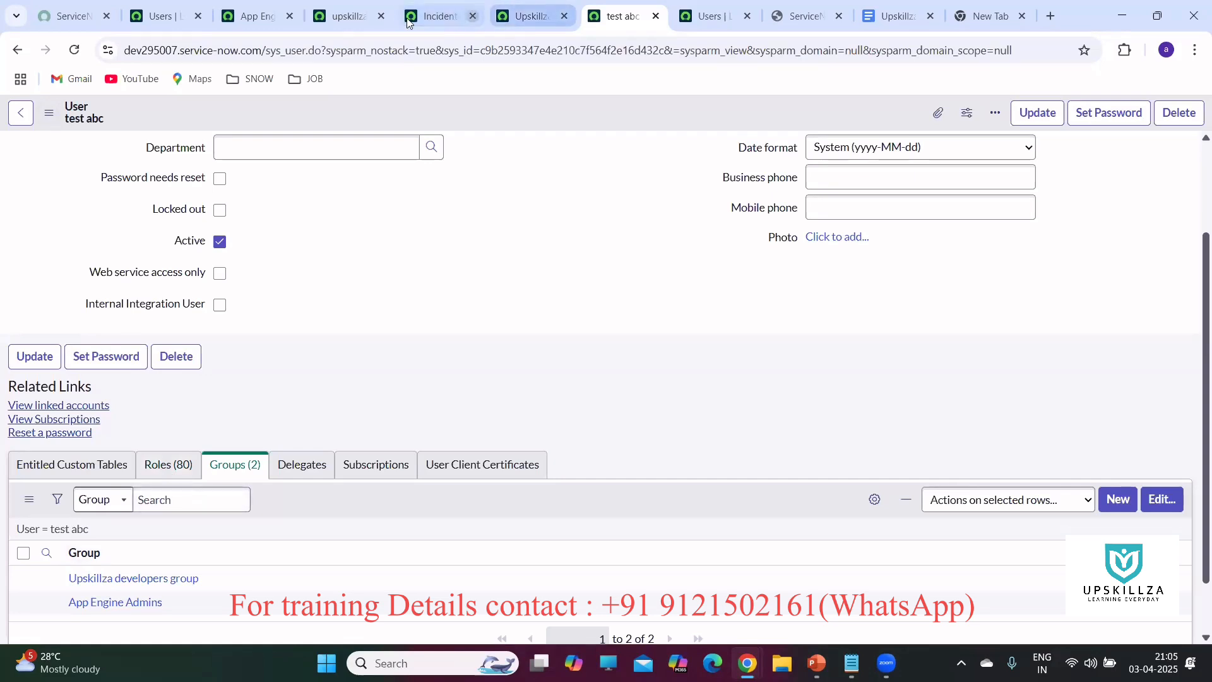
click(265, 17)
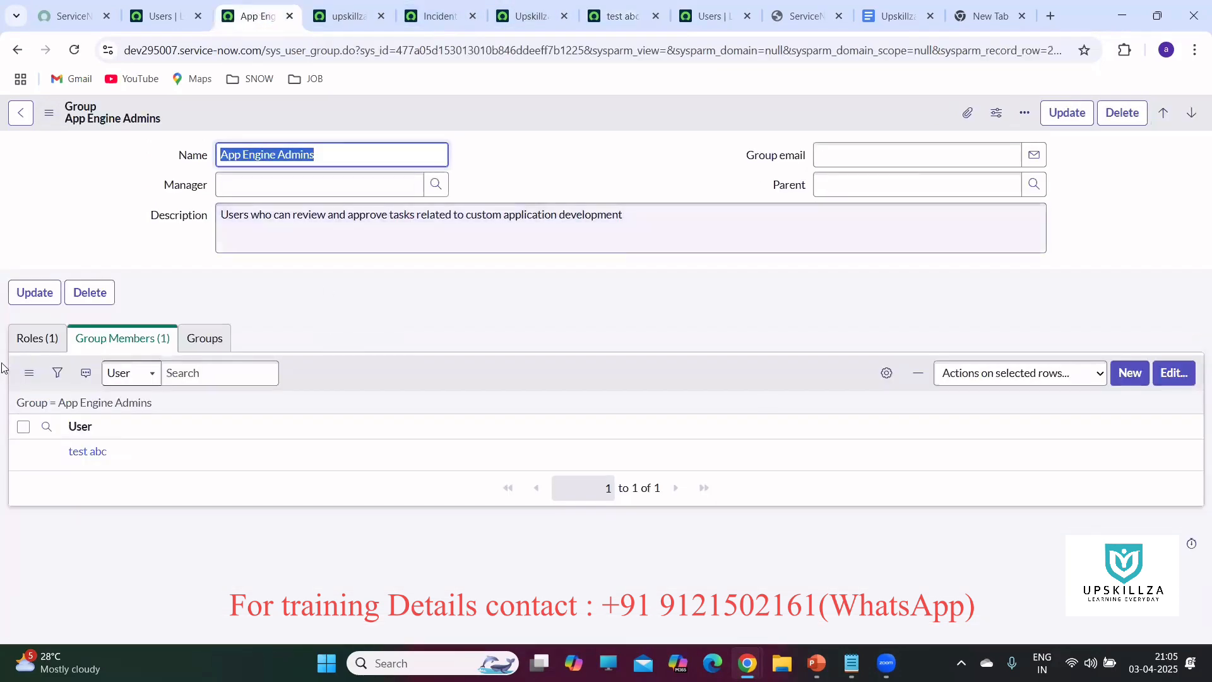
click(32, 339)
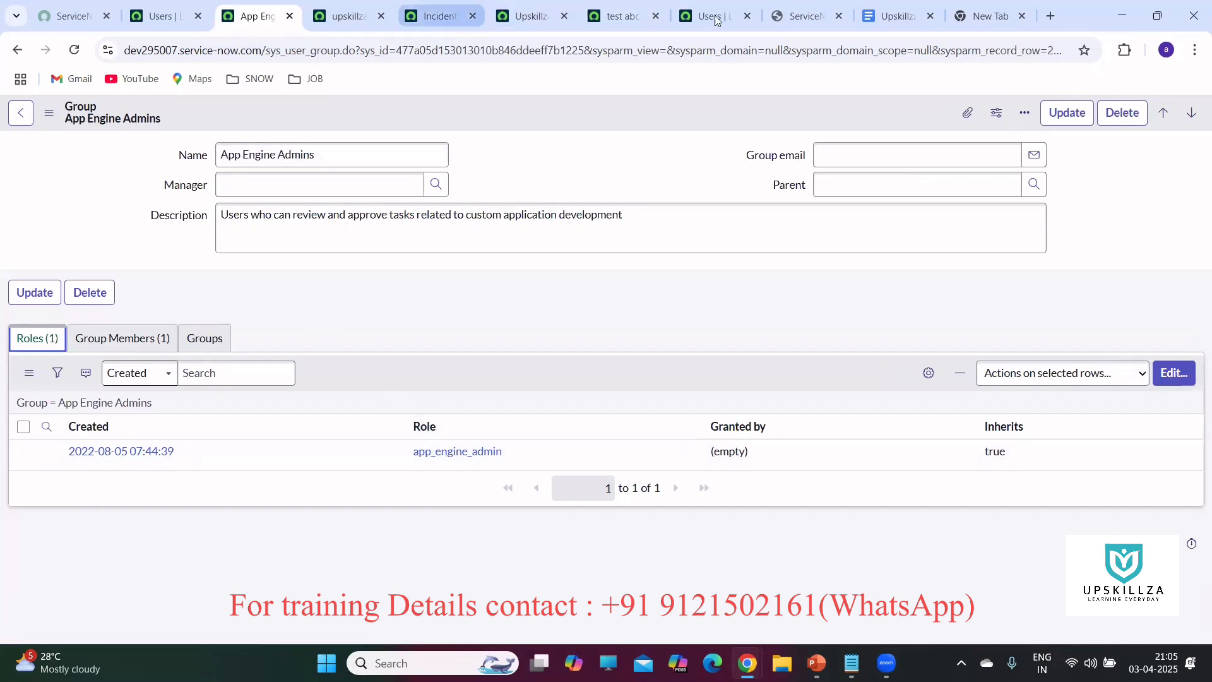
click(617, 14)
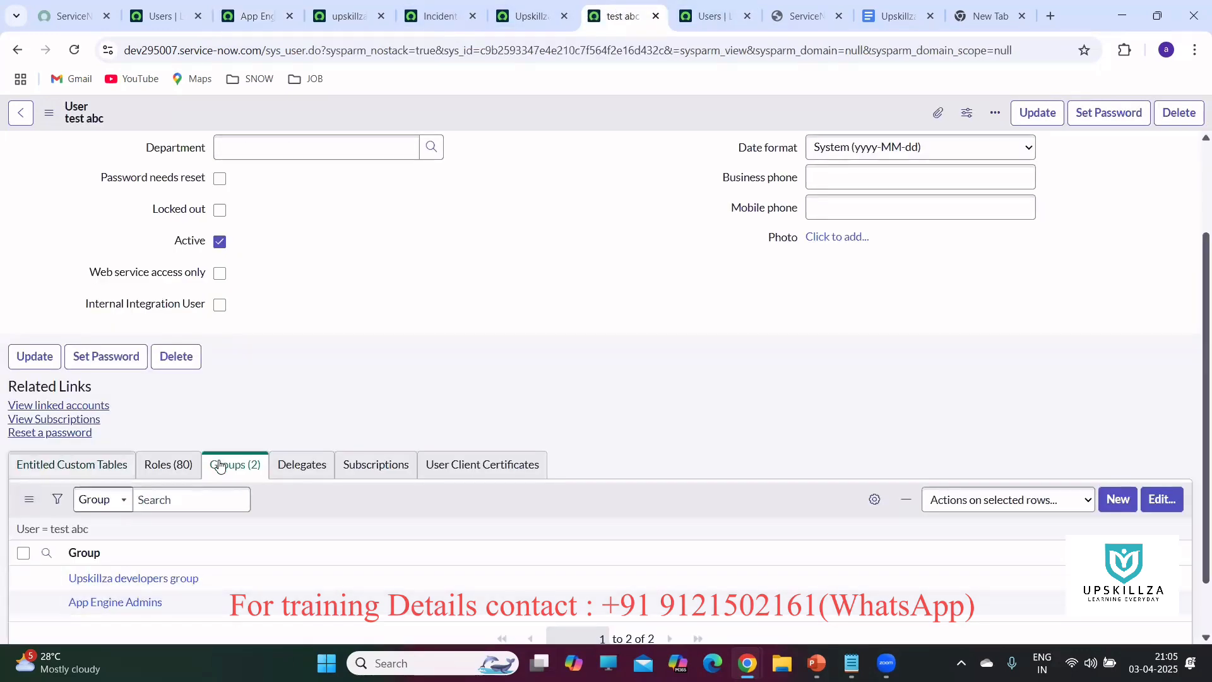
scroll(248, 448, down, 1)
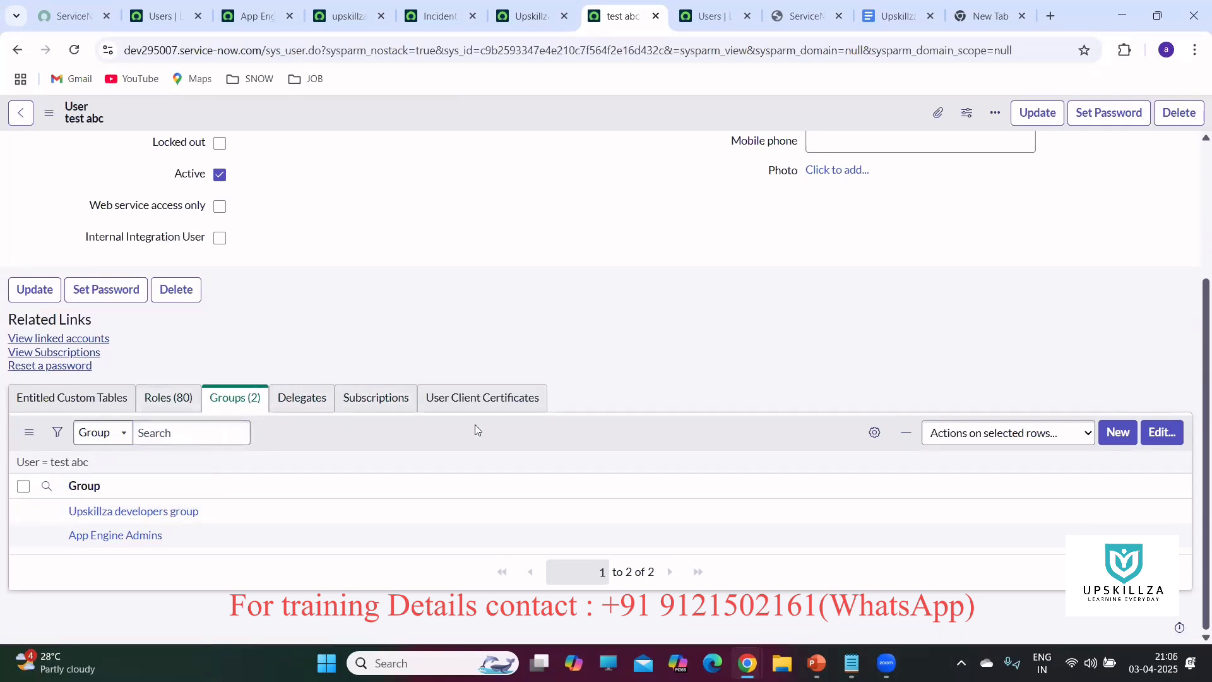
Review test abc's roles list and the upskillza role record.
click(167, 397)
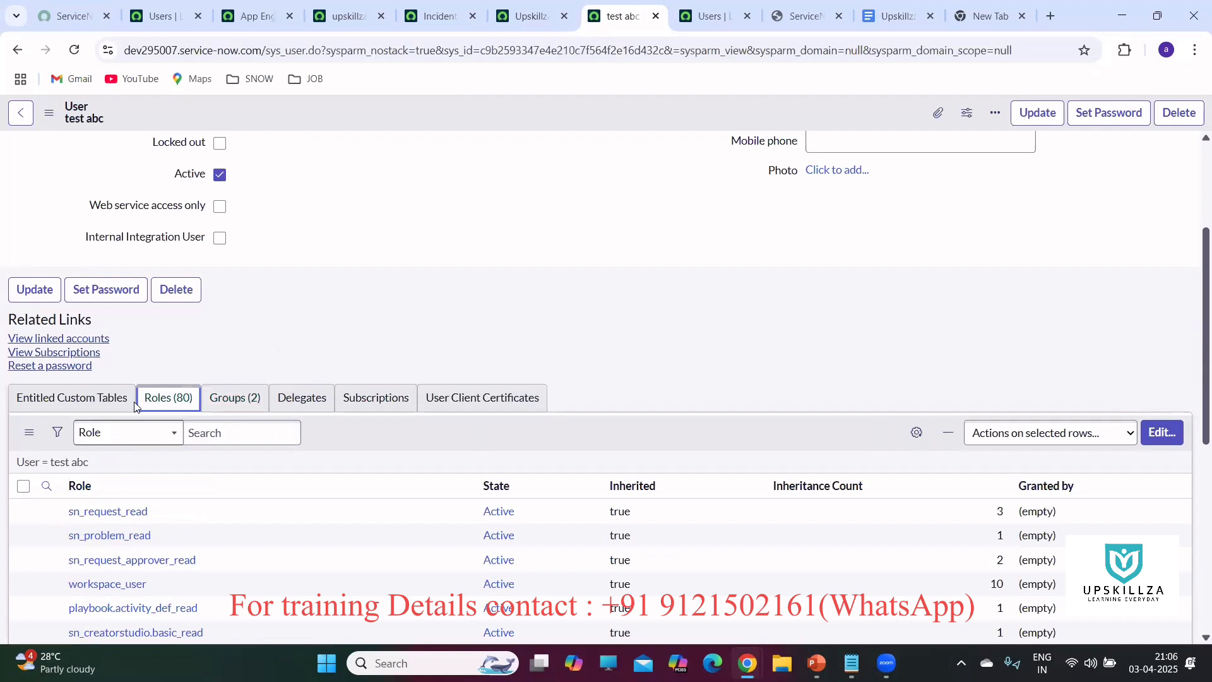
click(347, 20)
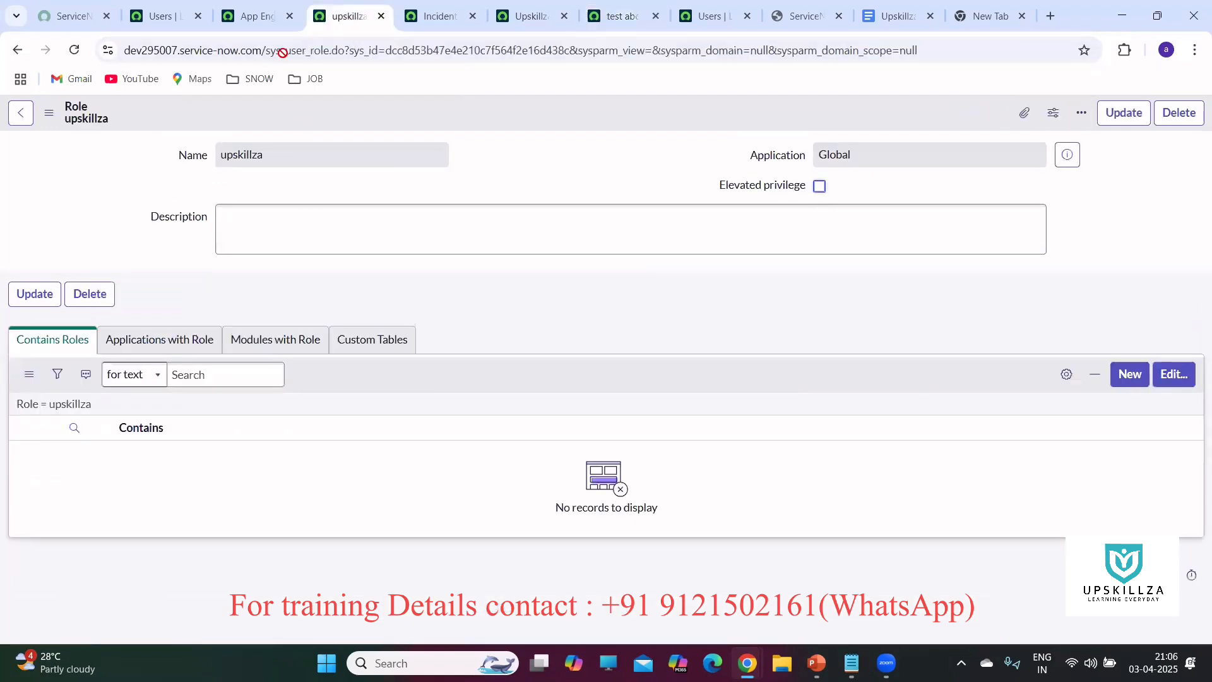
click(255, 16)
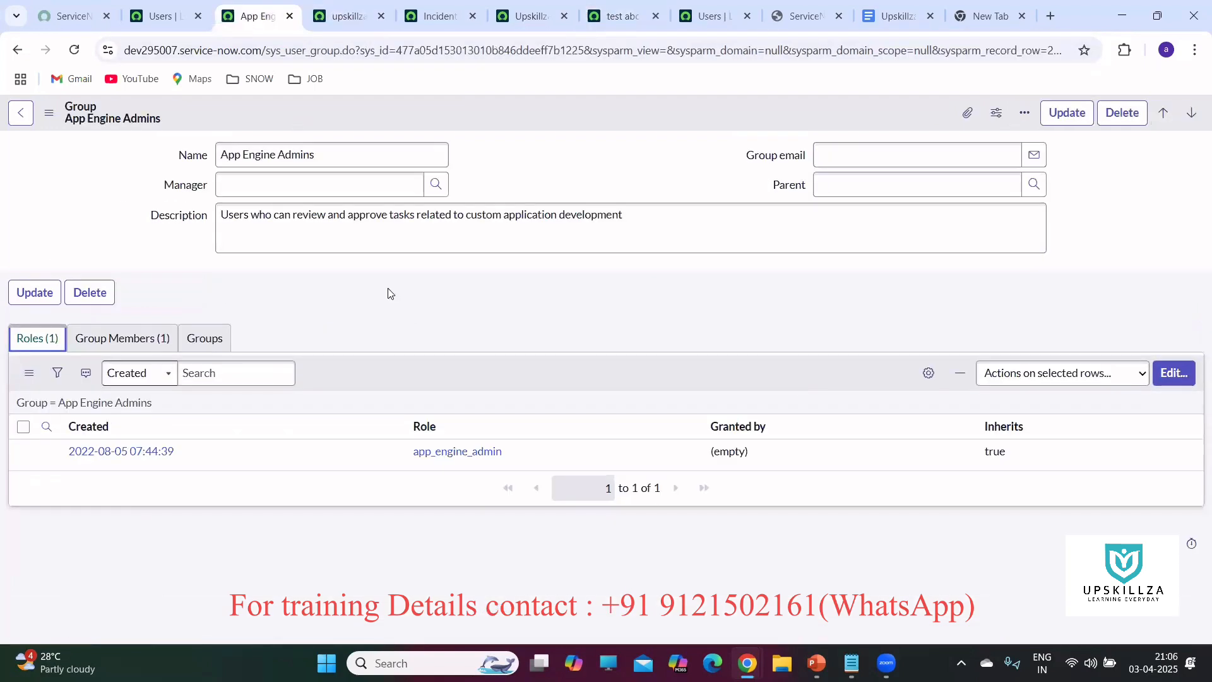
Remove test abc from App Engine Admins' members and save the change.
click(131, 339)
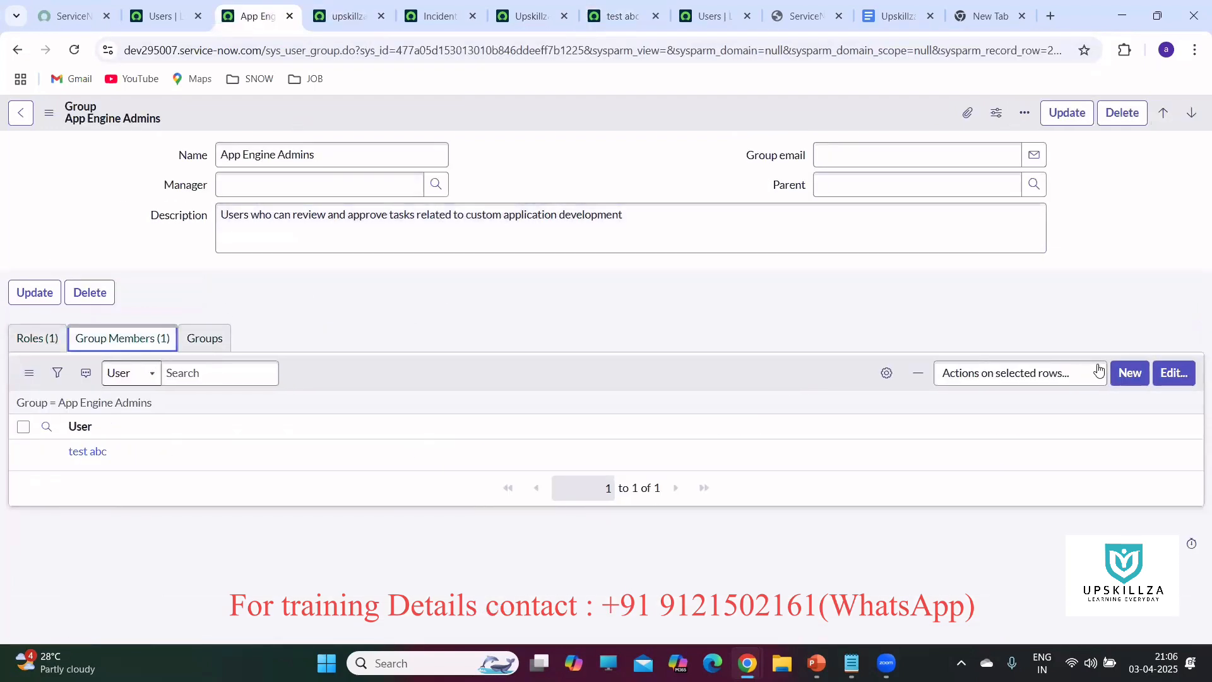
click(1172, 375)
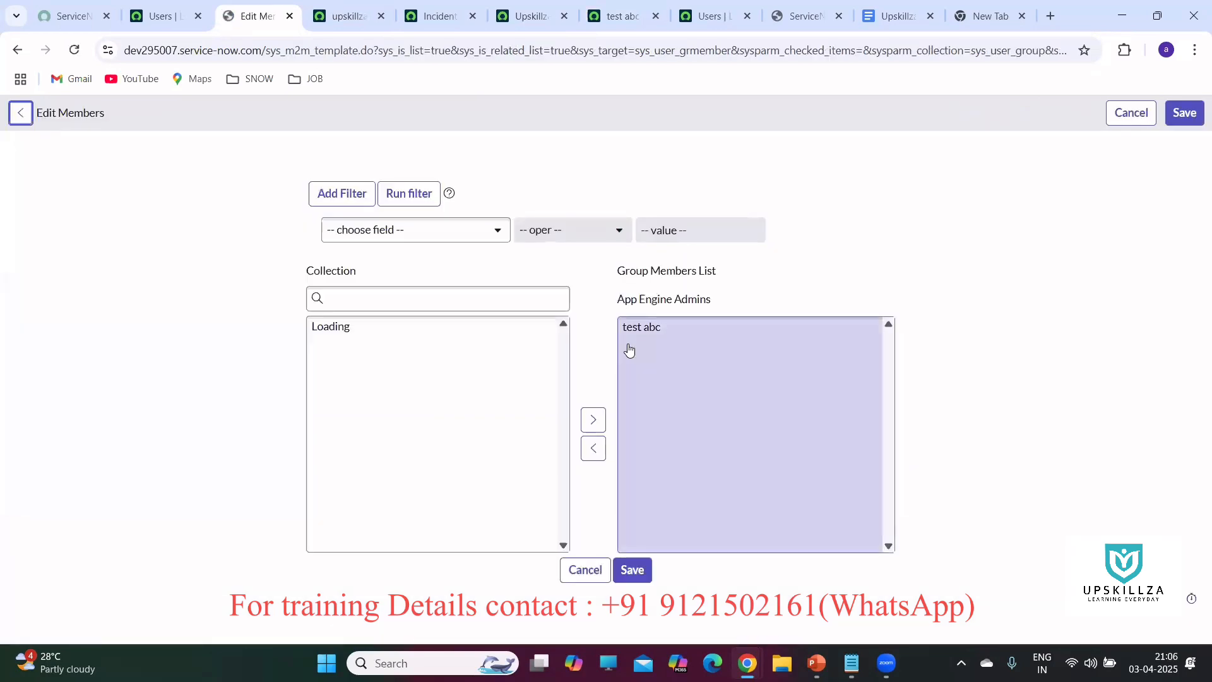
click(634, 328)
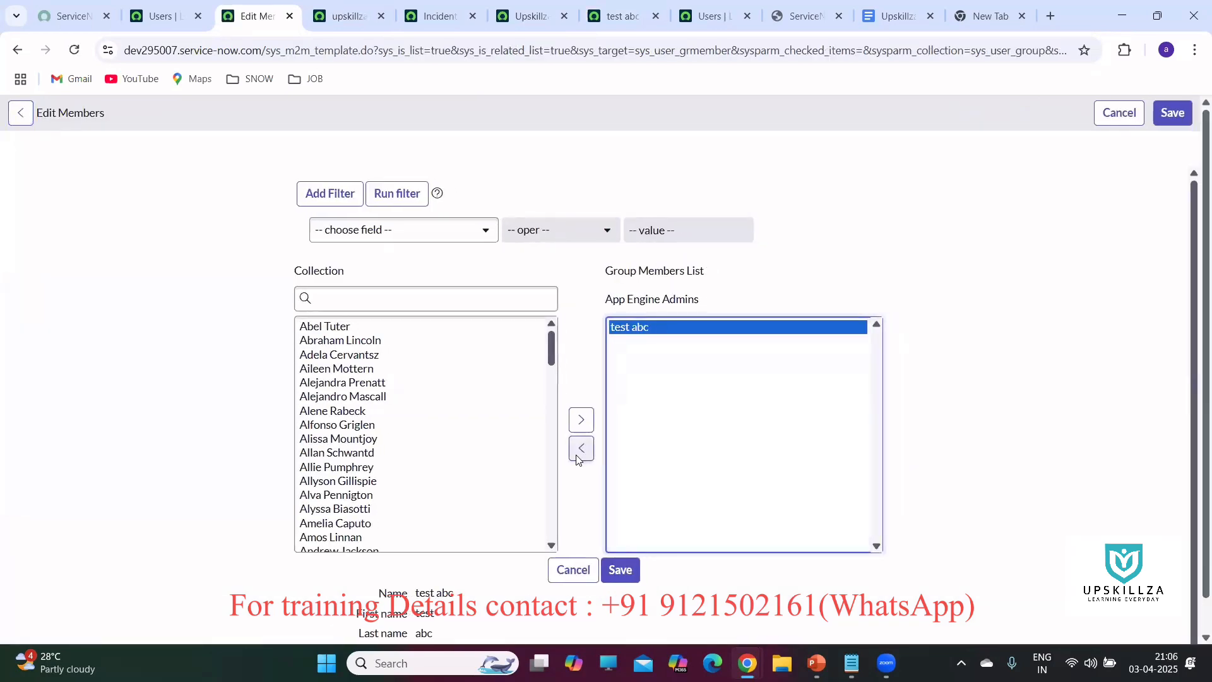
click(581, 448)
click(620, 570)
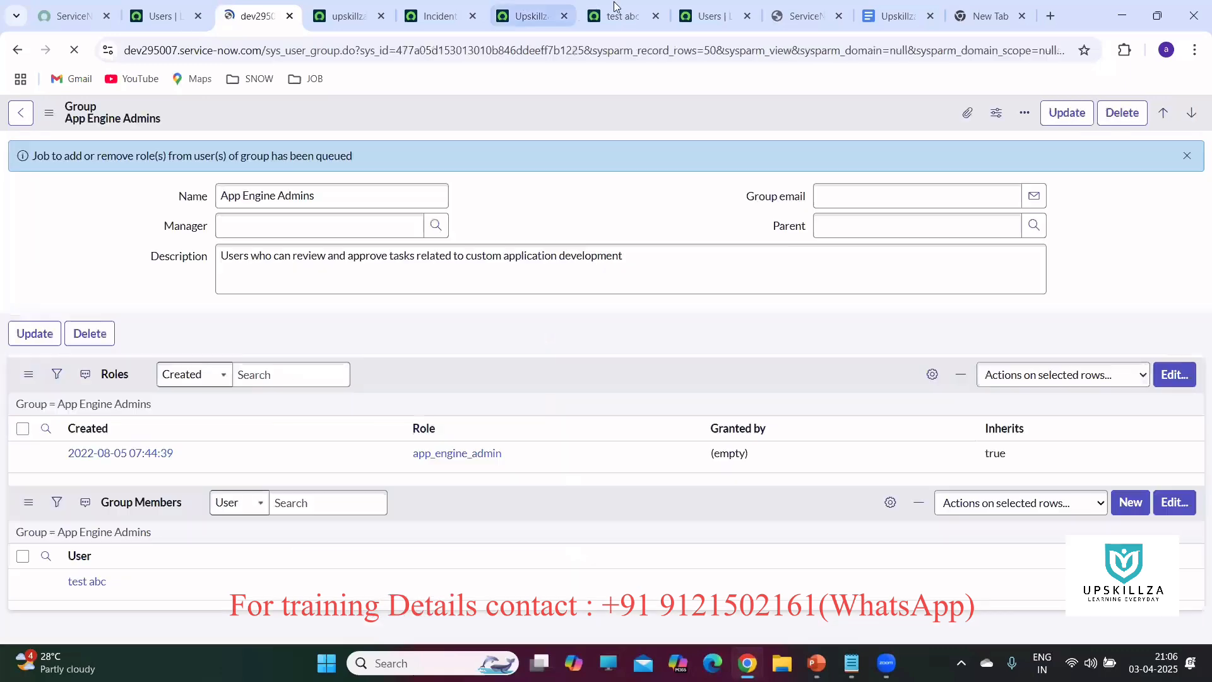
Reload test abc's user record to refresh its role counts.
click(622, 16)
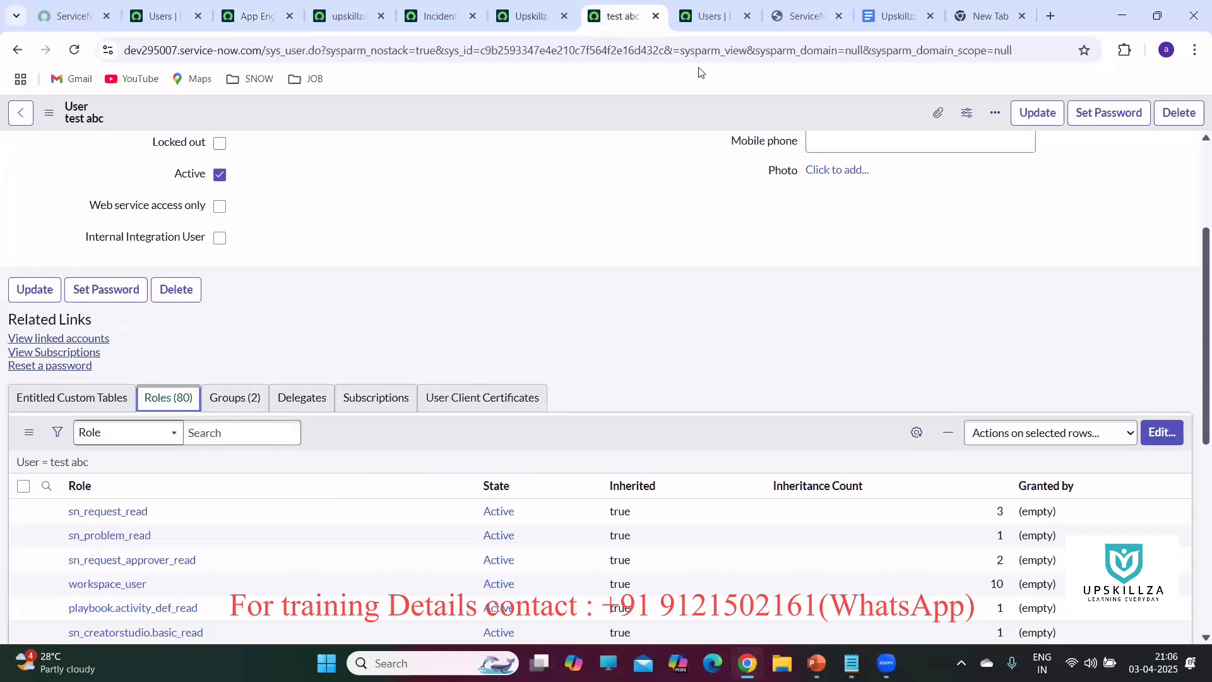
click(75, 51)
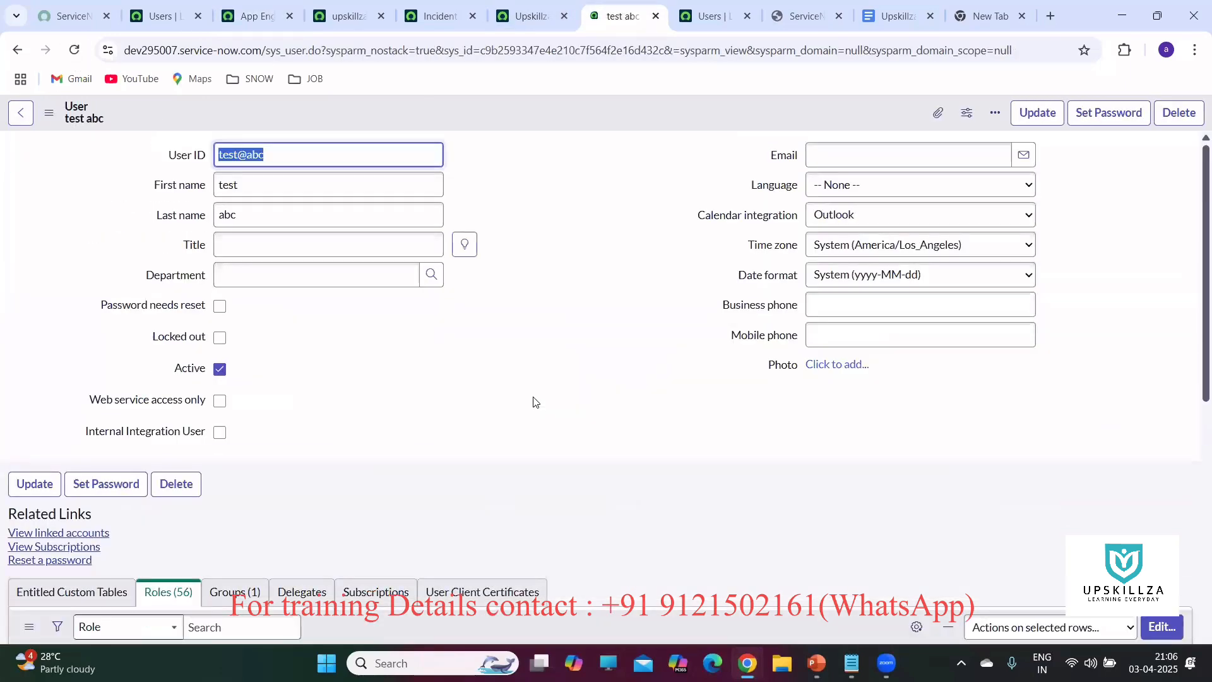
scroll(575, 325, down, 2)
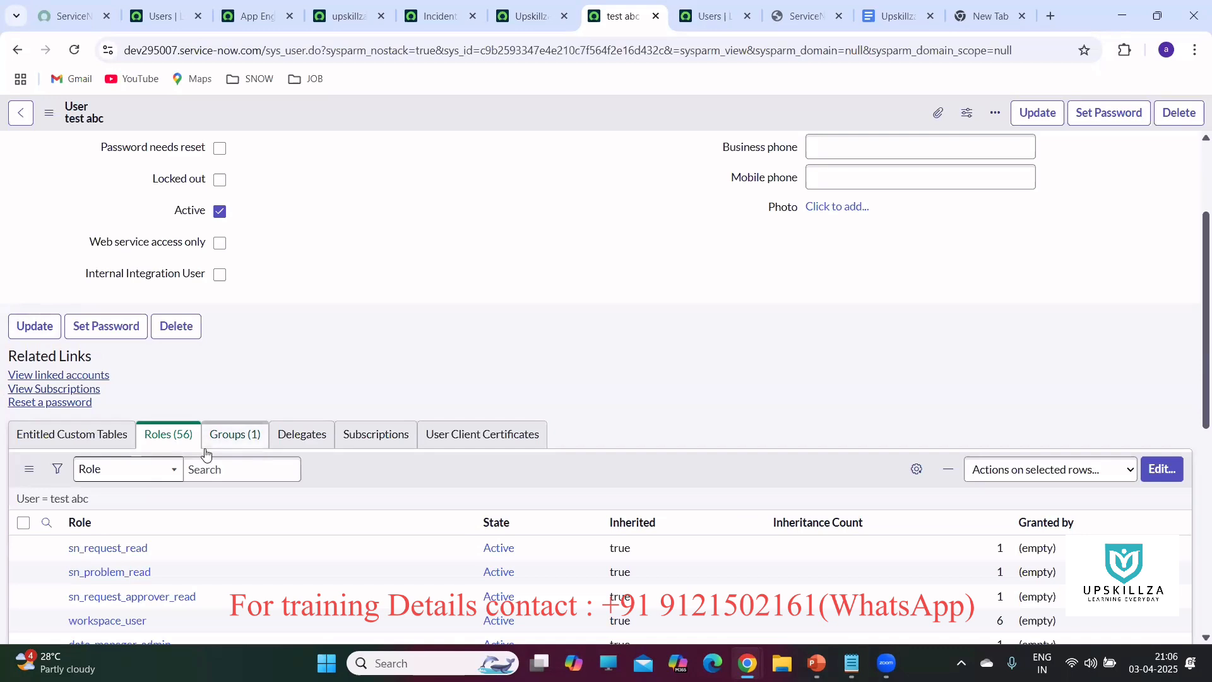
Remove the itil role from test abc, then switch to PowerPoint's slide 75.
click(1153, 468)
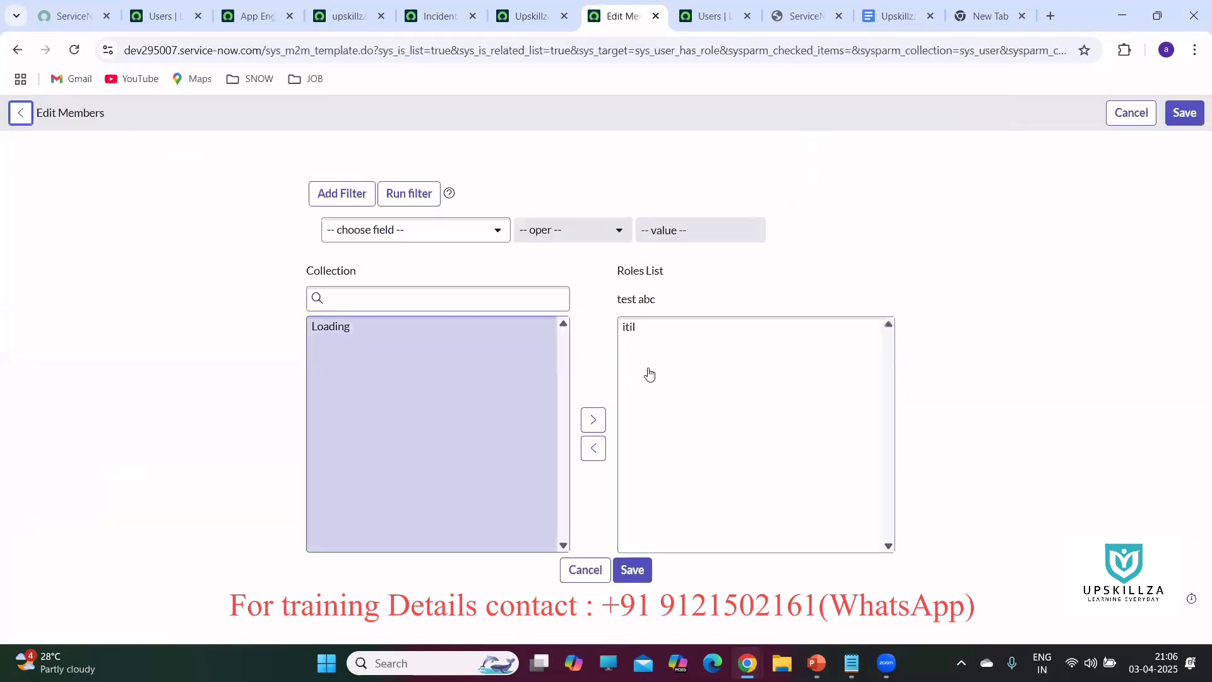
click(638, 334)
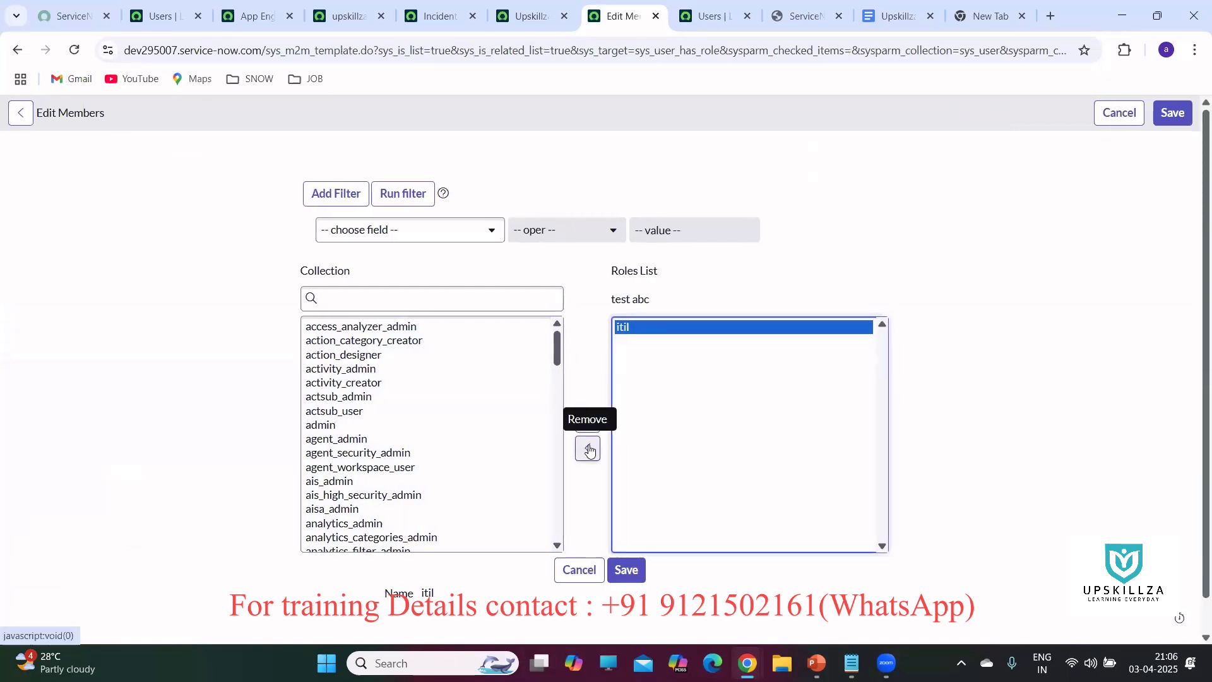
click(589, 450)
click(628, 568)
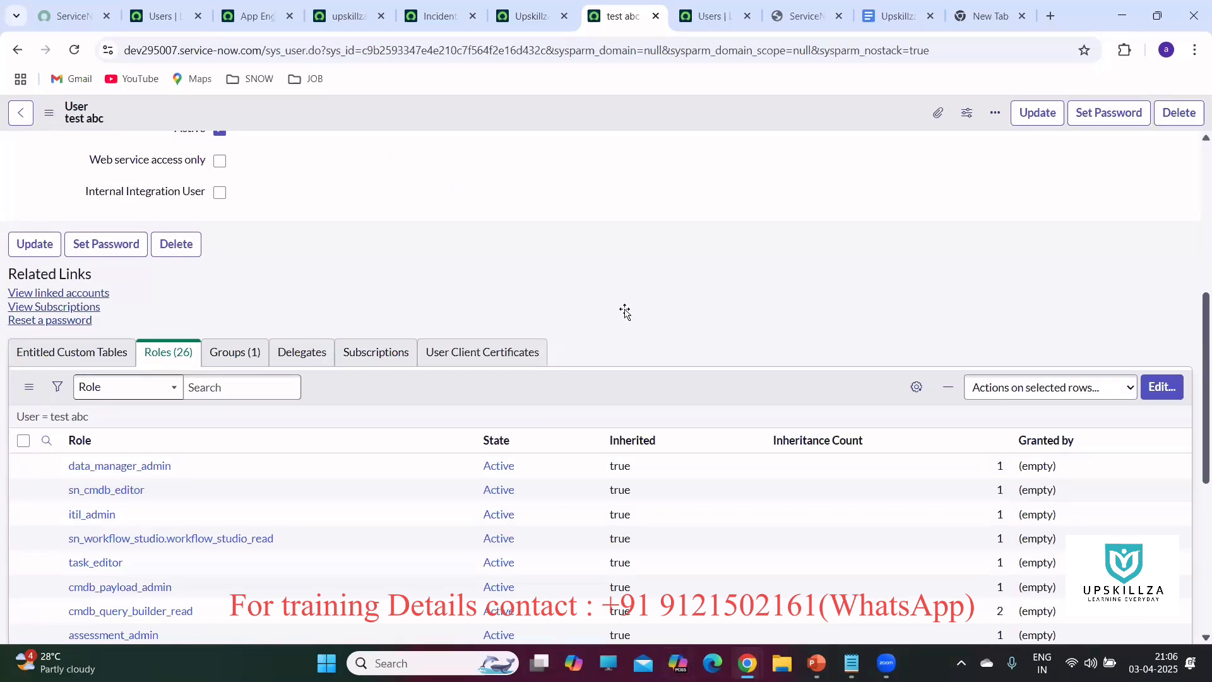
key(alt+Tab)
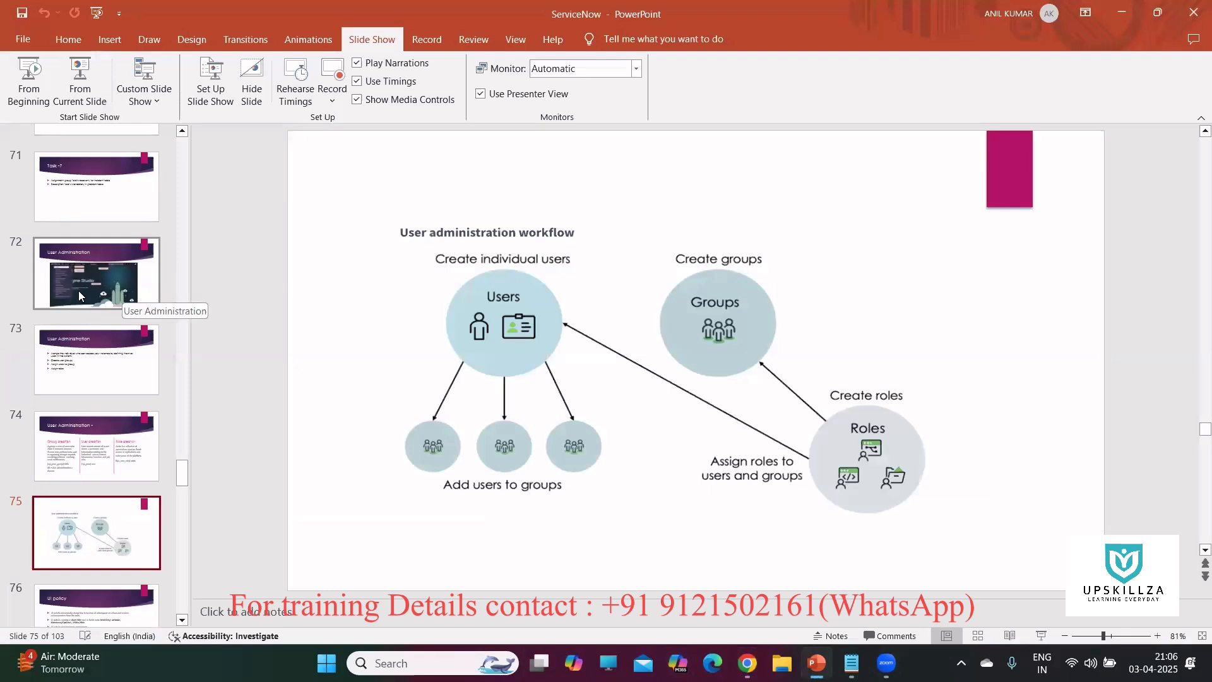